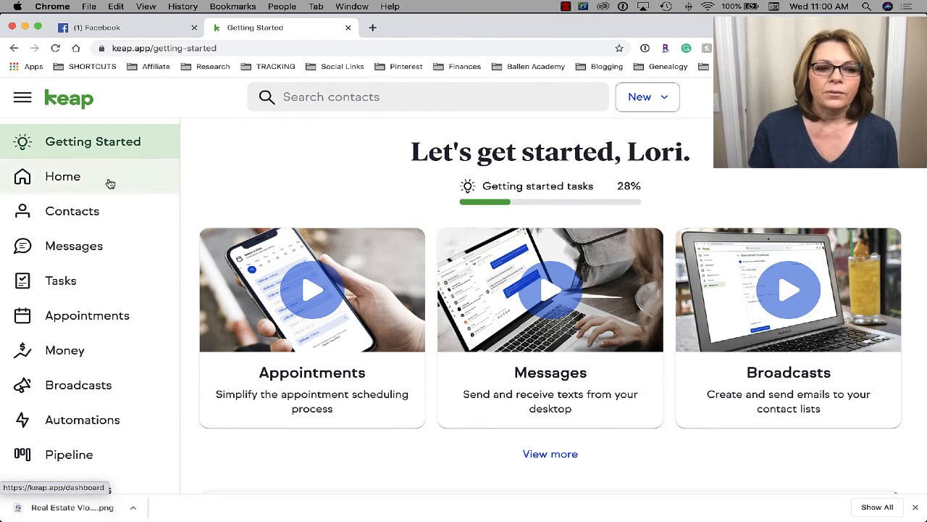
- Scroll through the Getting Started page to review the first three video cards
scroll(93, 371, down, 1)
scroll(92, 371, up, 1)
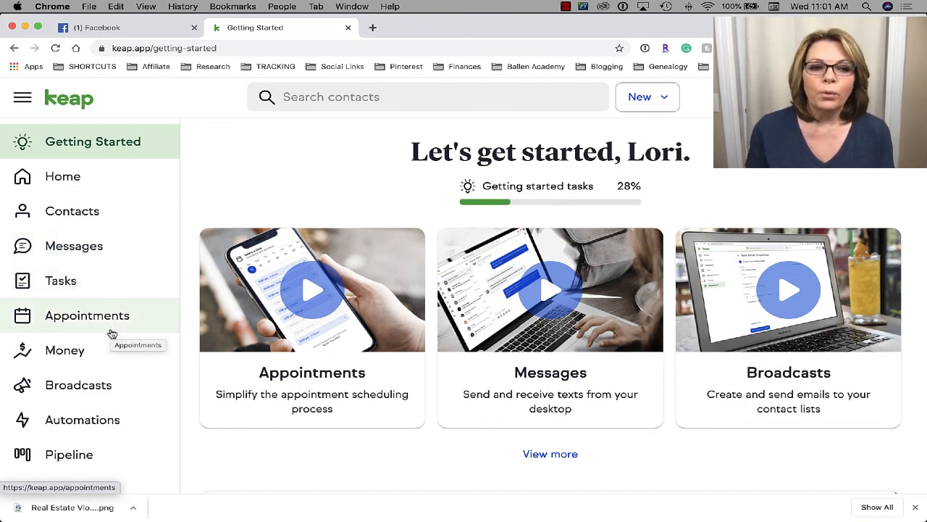
scroll(83, 340, down, 1)
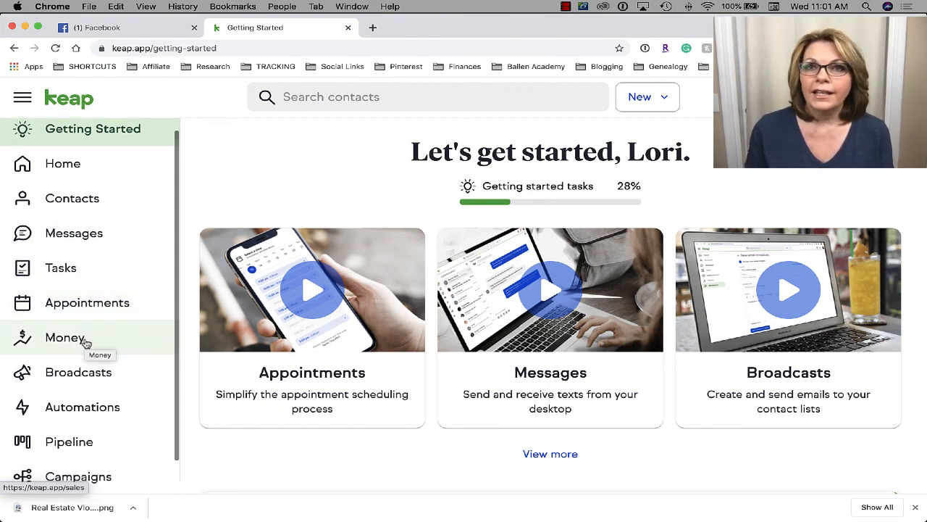
scroll(85, 342, down, 2)
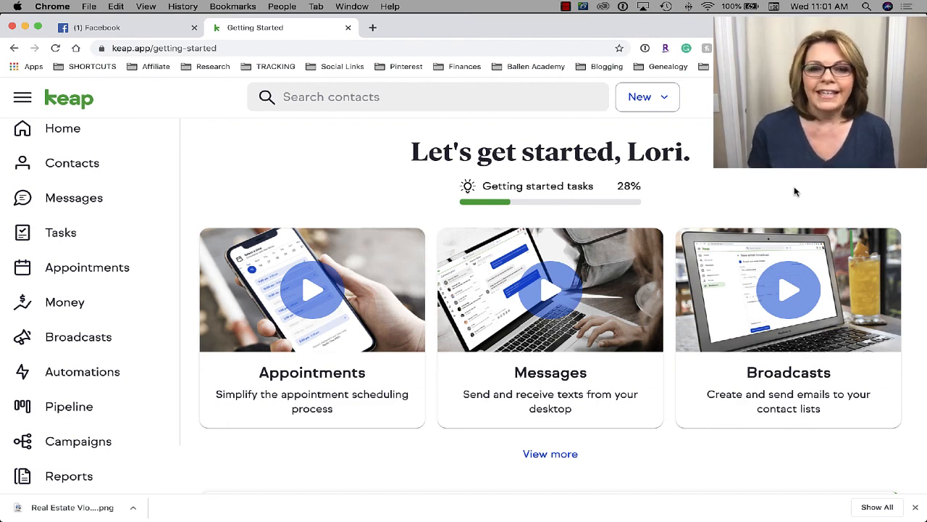
scroll(795, 192, down, 1)
scroll(796, 191, up, 1)
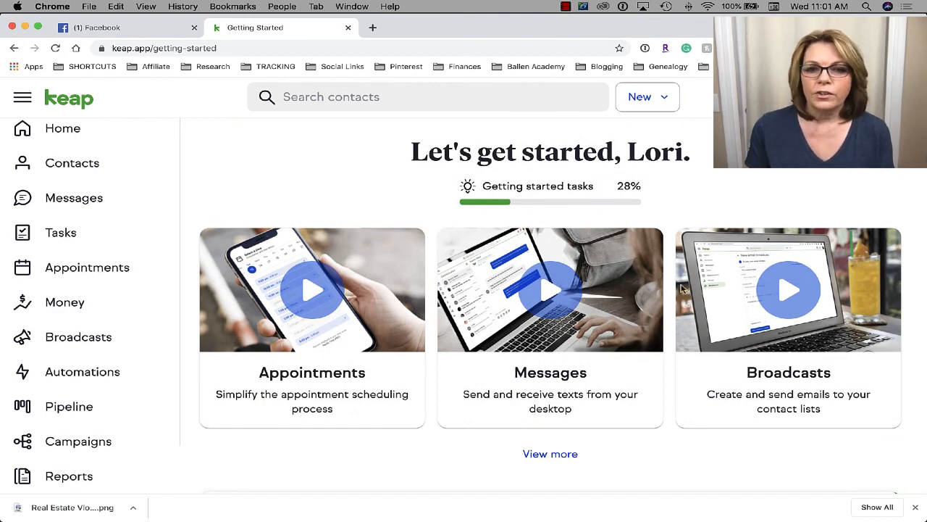
scroll(579, 333, down, 1)
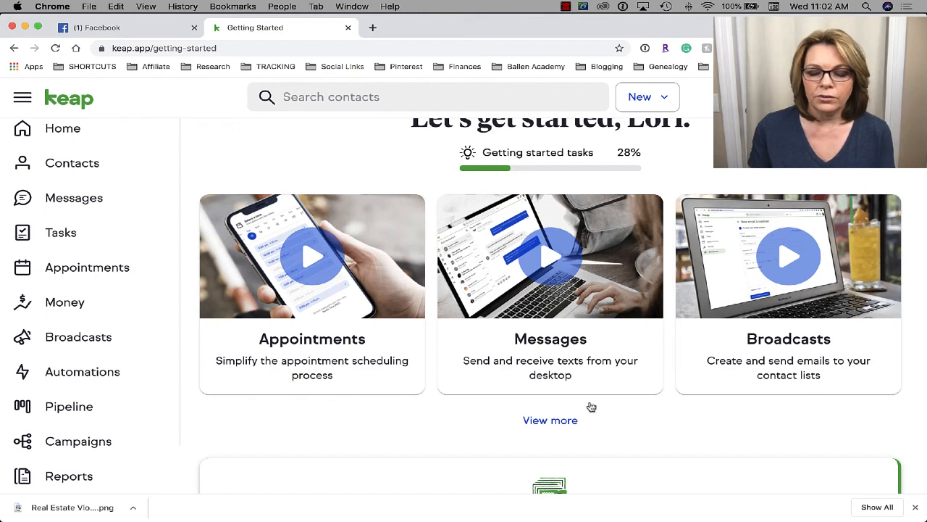
- Show the extra Money, Pipeline and Campaigns videos with View more and scan the page
click(550, 422)
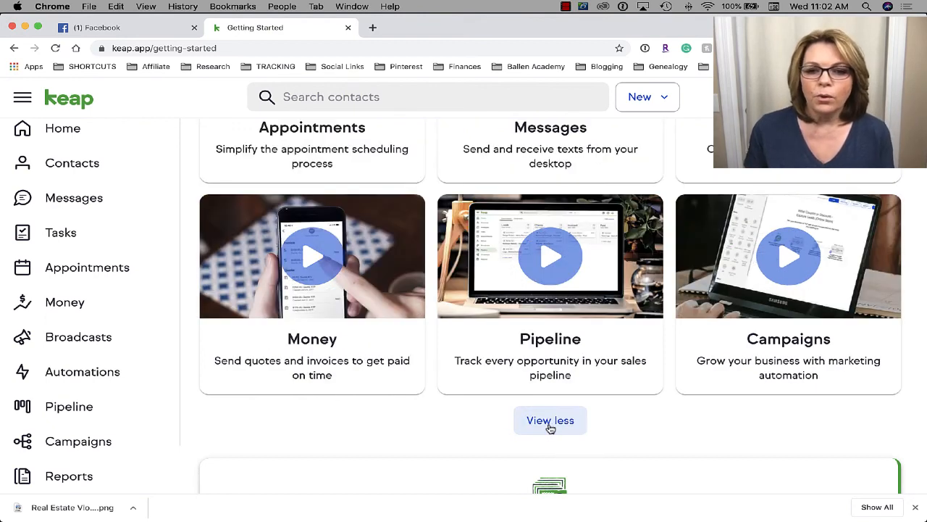
scroll(551, 429, down, 1)
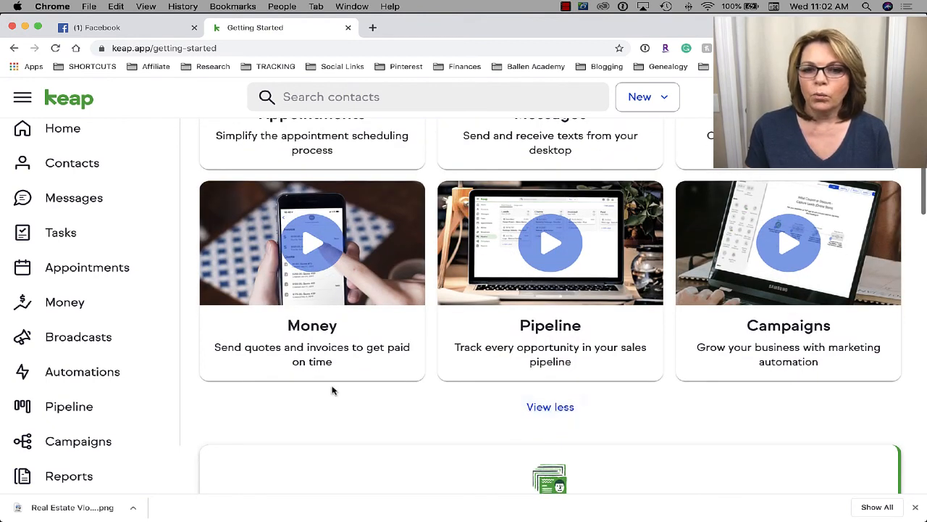
scroll(656, 370, up, 1)
scroll(656, 370, up, 5)
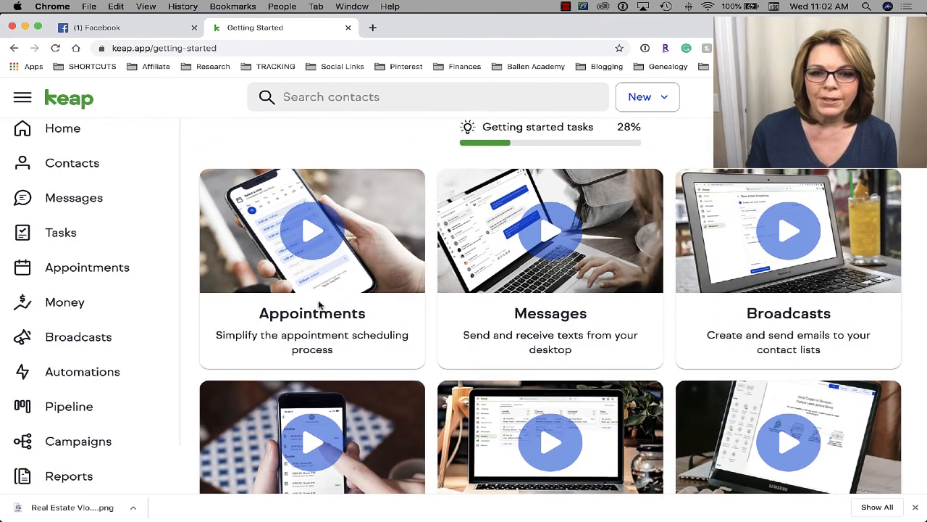
scroll(788, 275, down, 3)
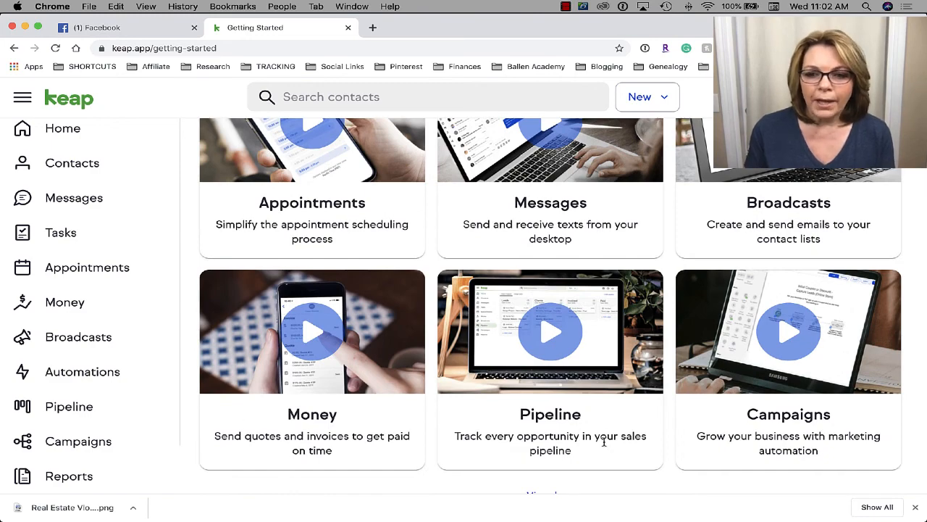
scroll(788, 432, down, 3)
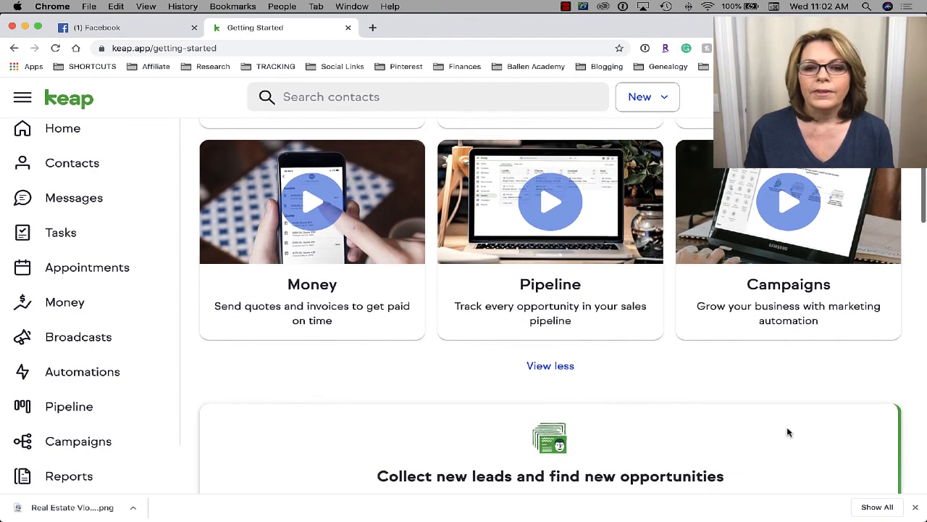
scroll(788, 432, down, 3)
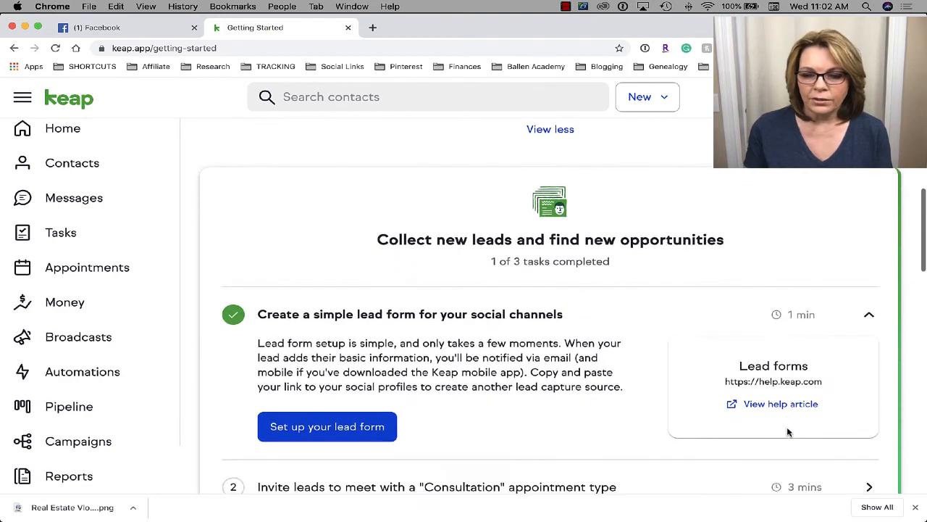
scroll(788, 433, up, 3)
scroll(788, 432, up, 2)
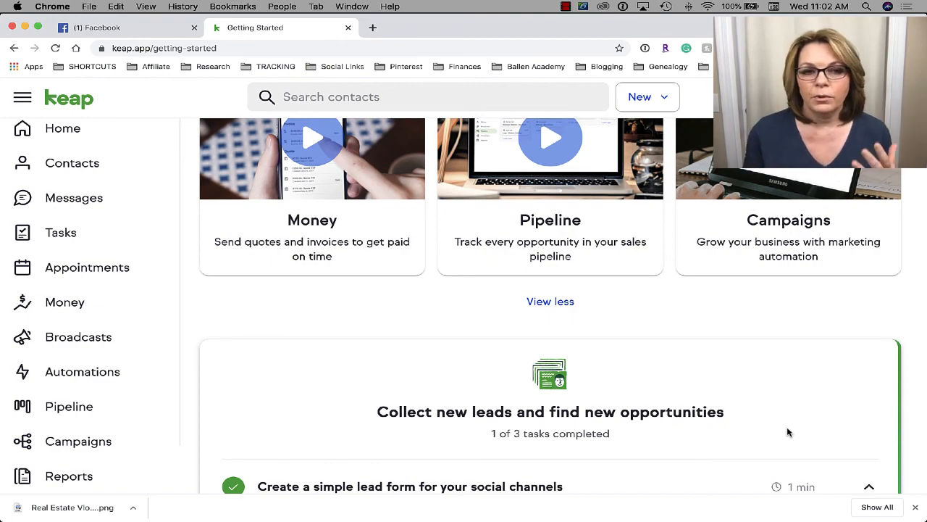
scroll(788, 433, up, 5)
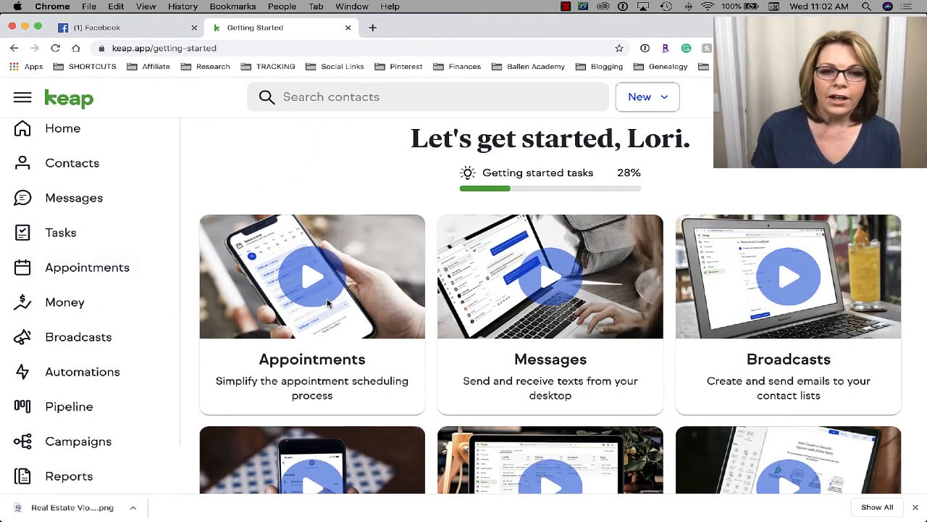
click(362, 274)
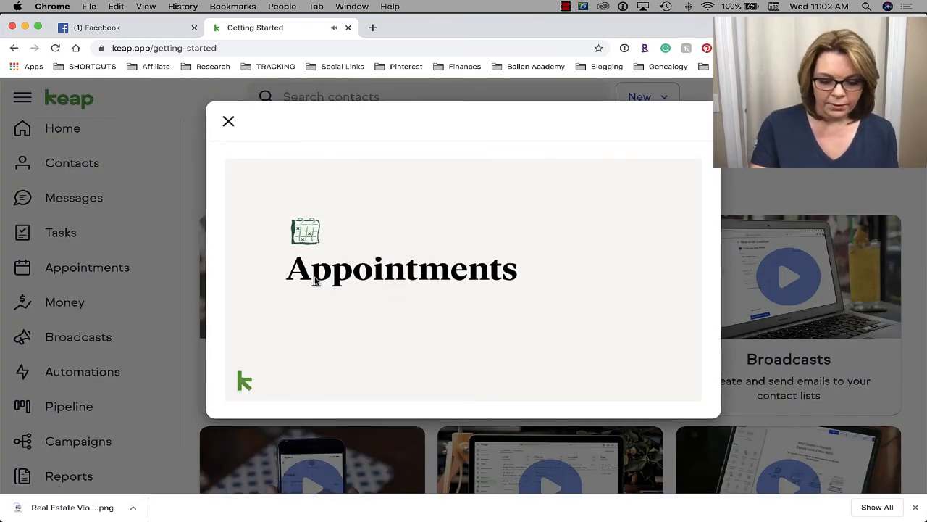
key(XF86AudioRaiseVolume)
key(XF86AudioRaiseVolume)
key(XF86AudioRaiseVolume)
key(XF86AudioRaiseVolume)
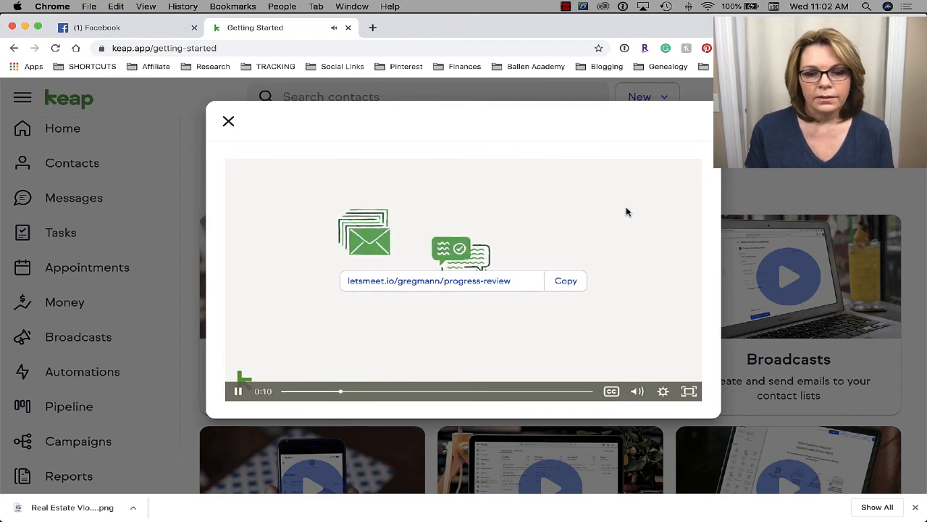
key(XF86AudioRaiseVolume)
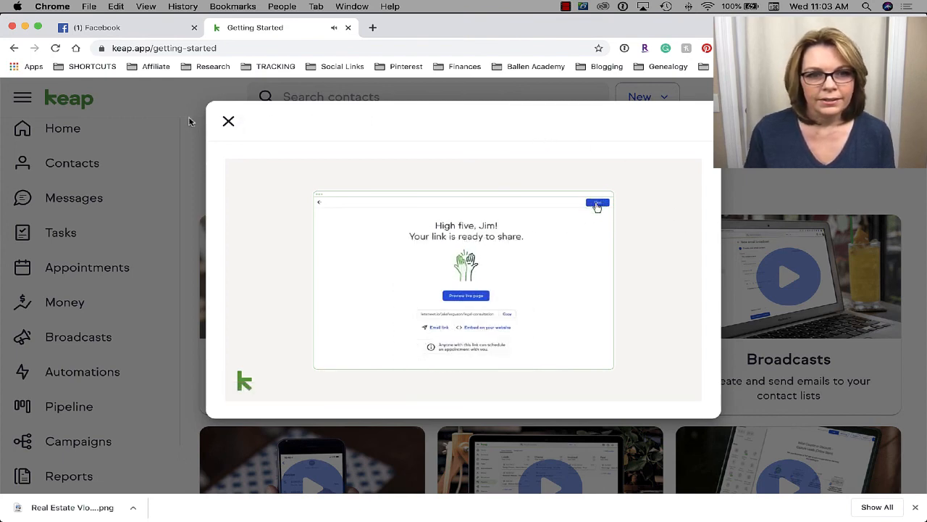
click(228, 123)
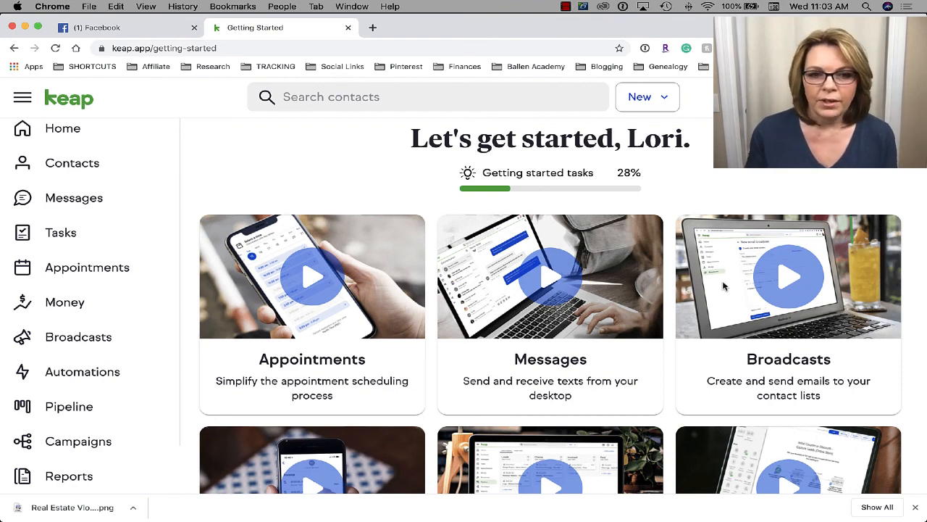
scroll(729, 352, down, 4)
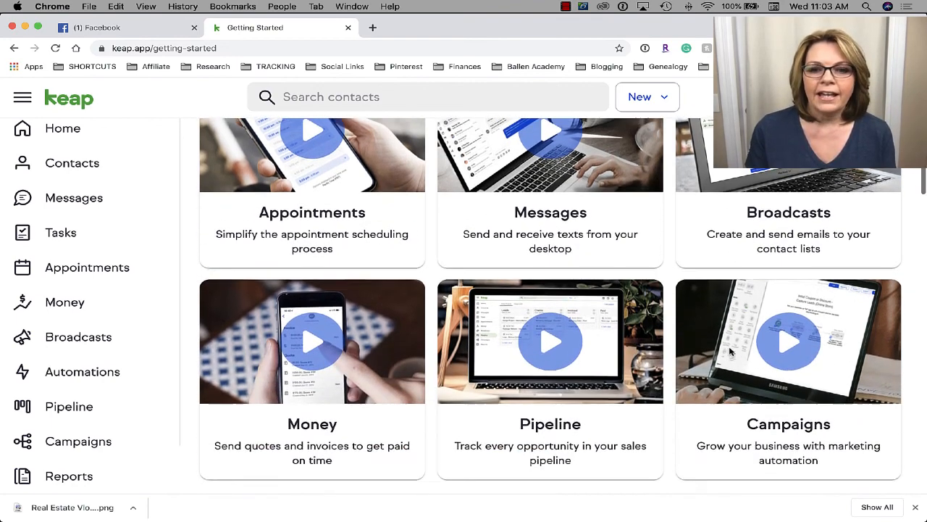
scroll(731, 352, up, 2)
scroll(731, 352, down, 1)
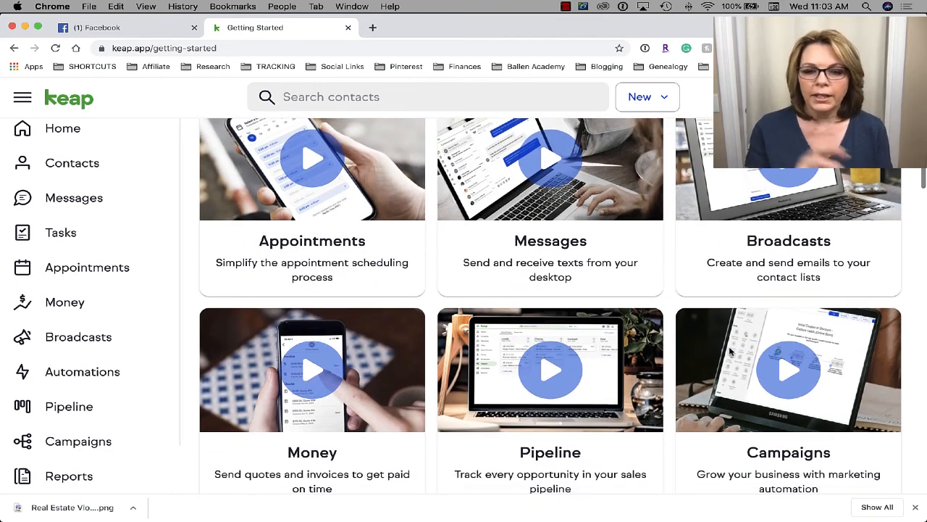
scroll(731, 352, down, 8)
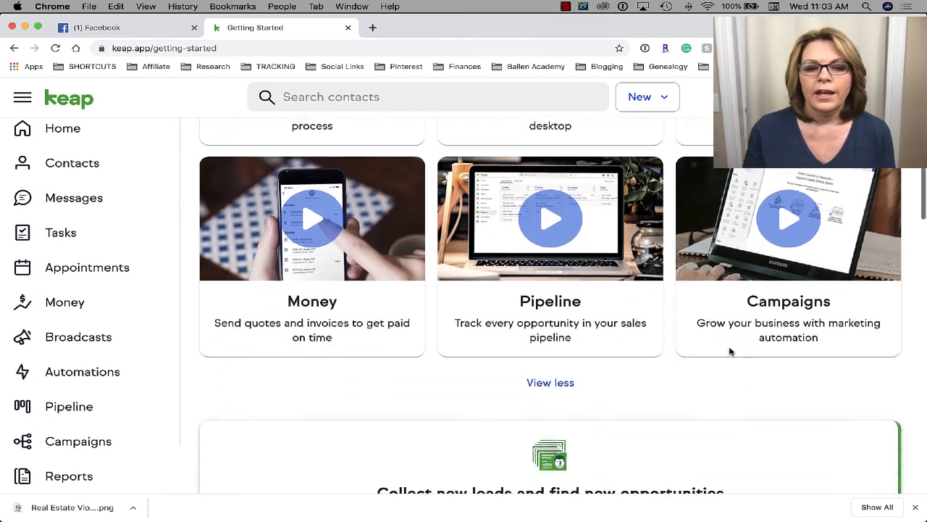
scroll(730, 352, down, 3)
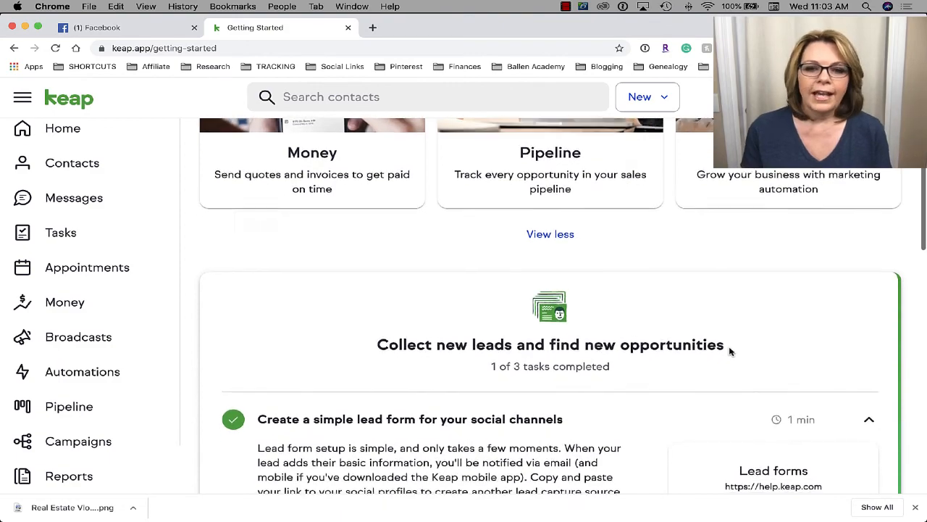
scroll(730, 352, up, 2)
scroll(730, 352, down, 3)
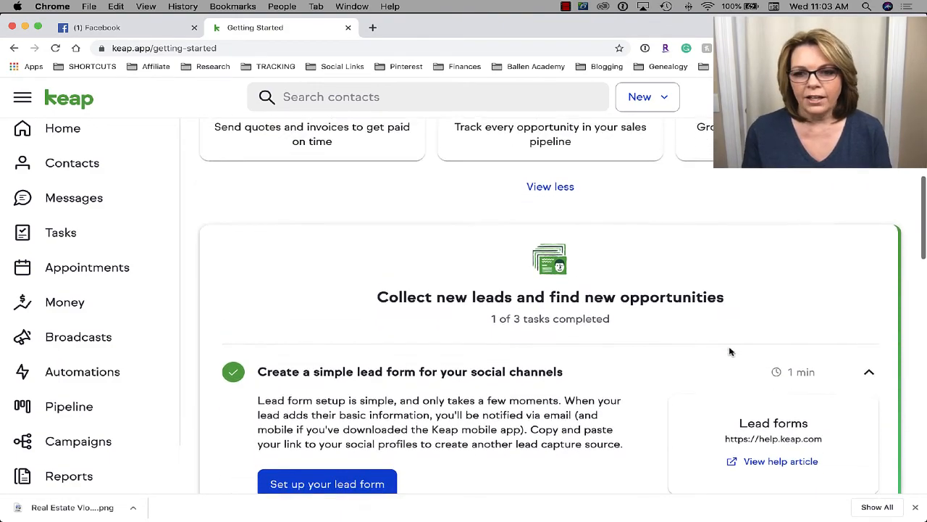
scroll(730, 352, up, 3)
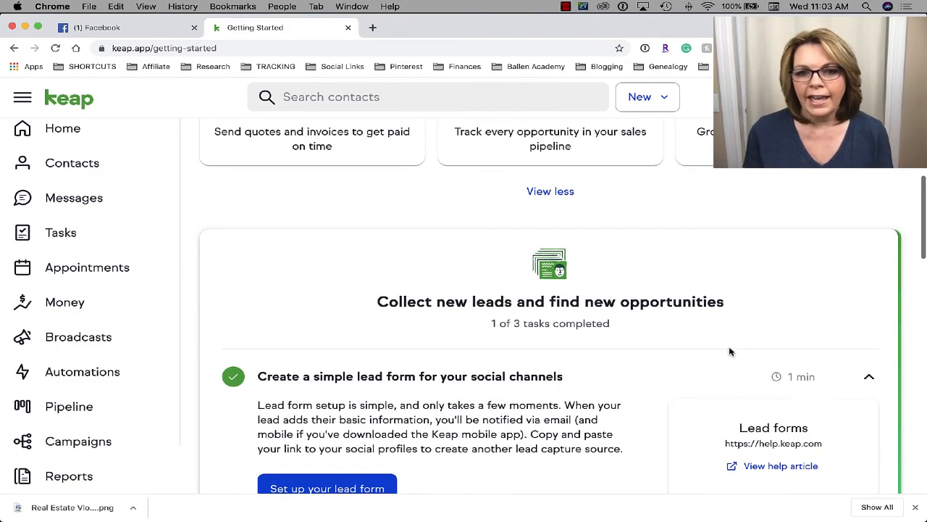
scroll(717, 333, down, 1)
scroll(544, 274, down, 2)
scroll(544, 274, down, 12)
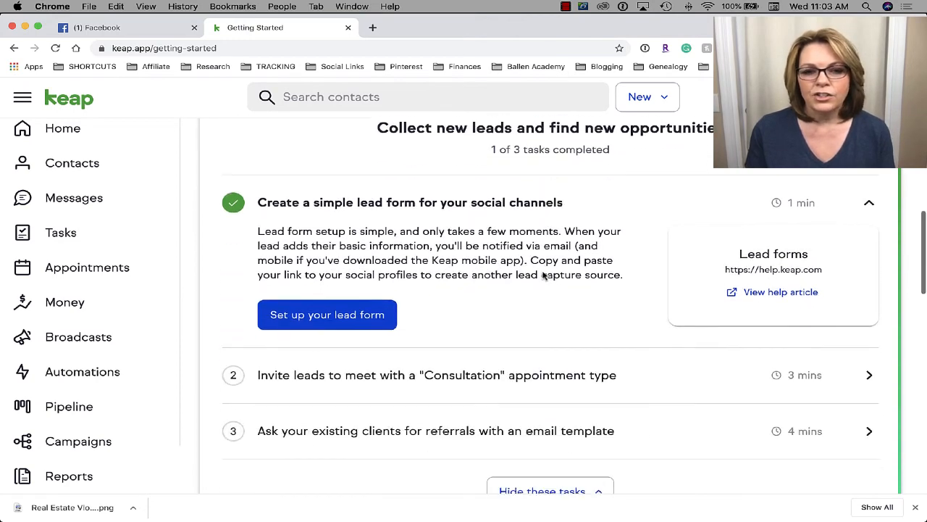
scroll(544, 274, down, 1)
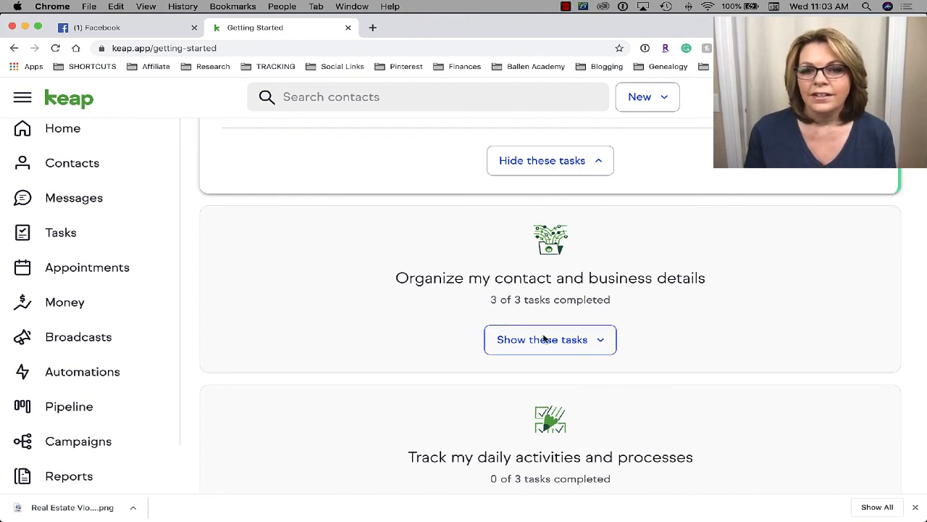
scroll(514, 311, up, 3)
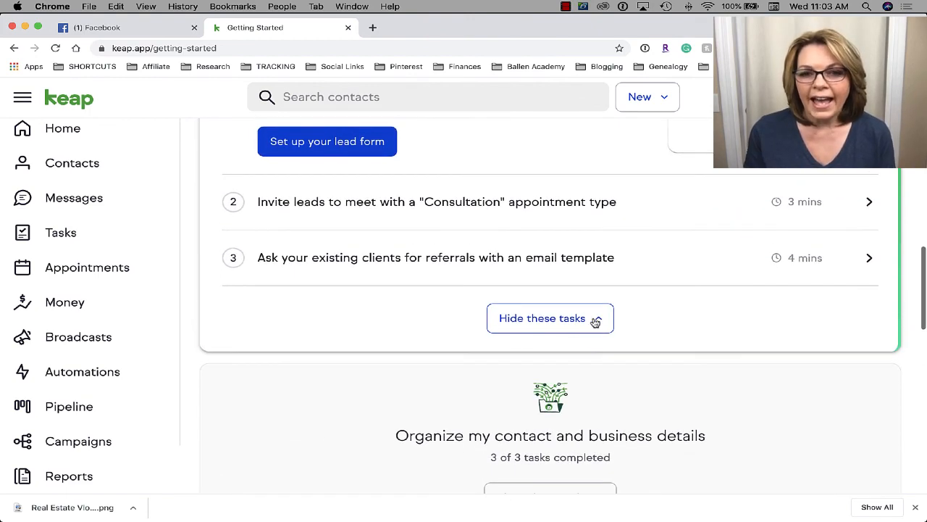
click(598, 318)
scroll(595, 319, up, 2)
scroll(594, 319, up, 3)
scroll(594, 319, down, 4)
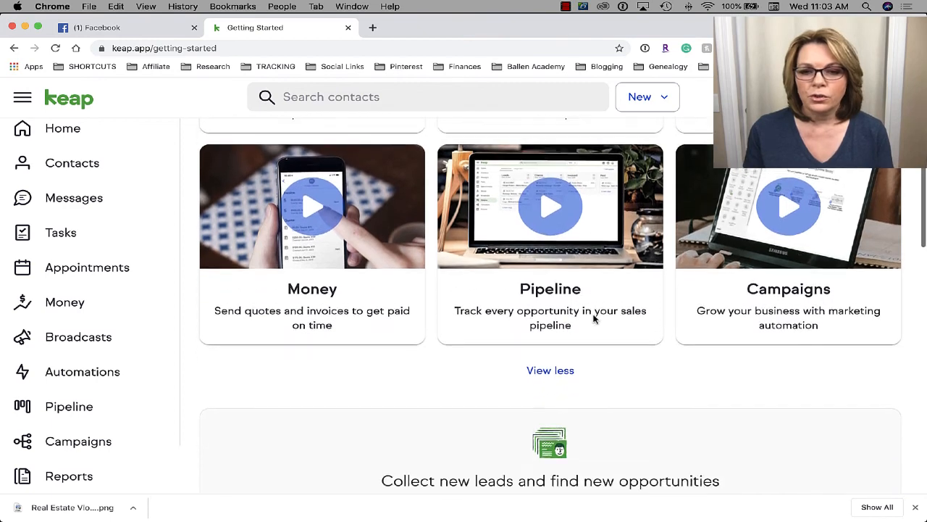
scroll(595, 319, down, 2)
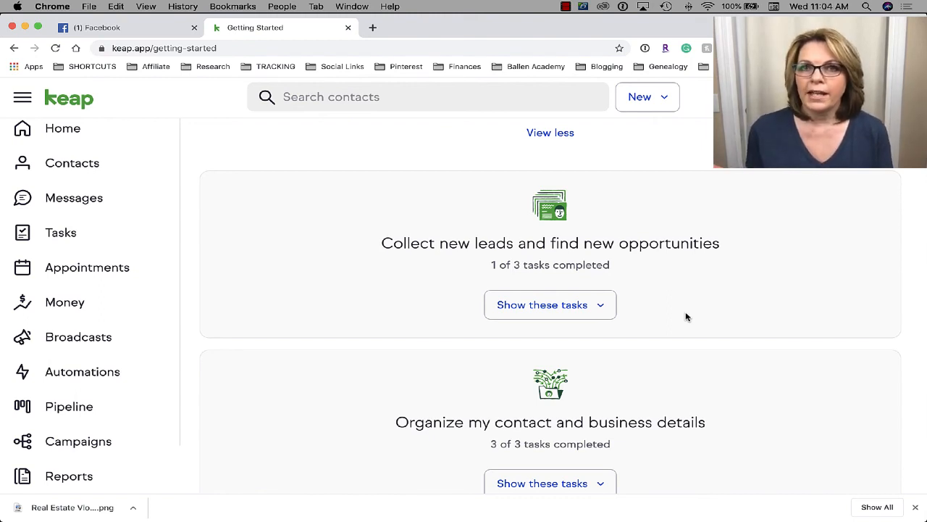
click(593, 305)
scroll(591, 306, up, 5)
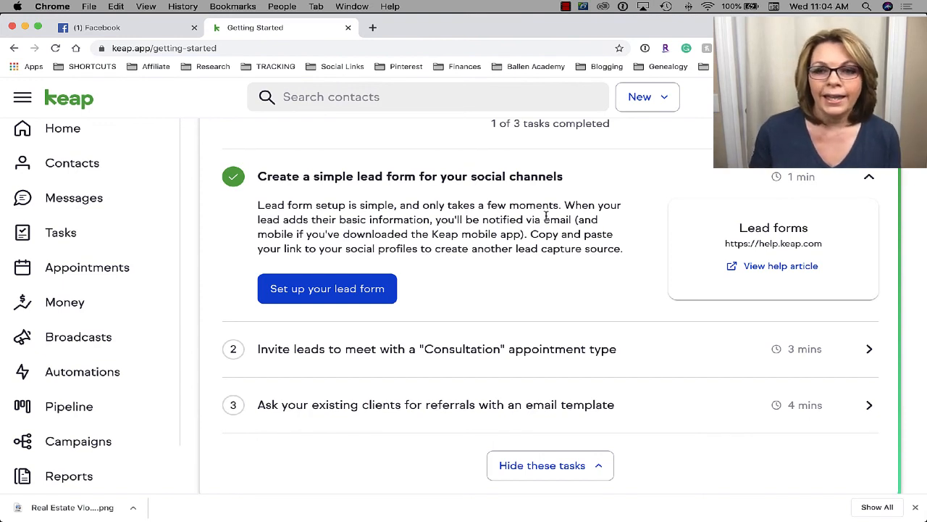
- Open the Lead Forms help article in a new tab and skim it
click(729, 266)
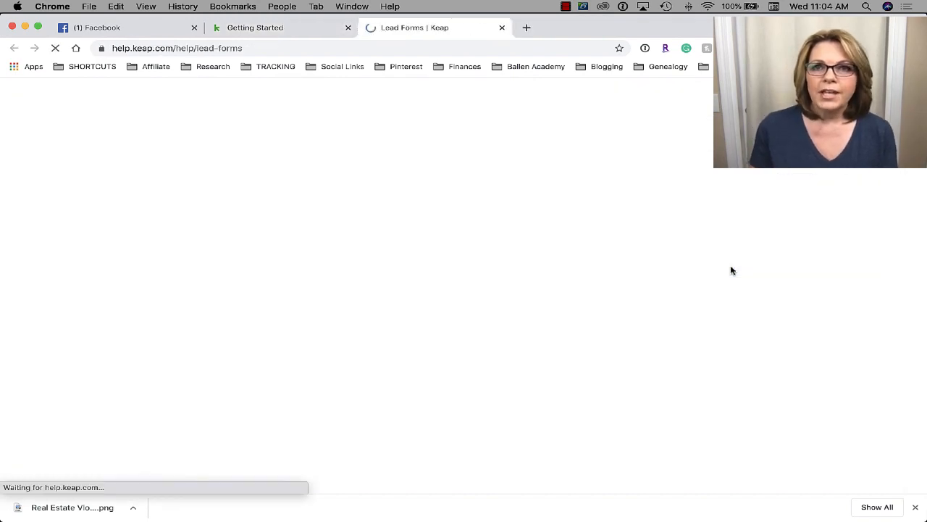
scroll(731, 271, down, 10)
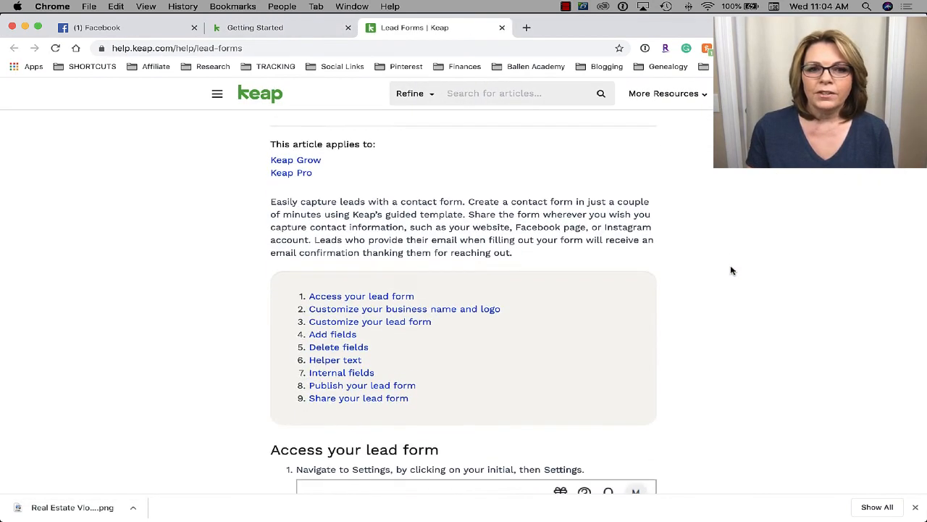
scroll(731, 270, down, 10)
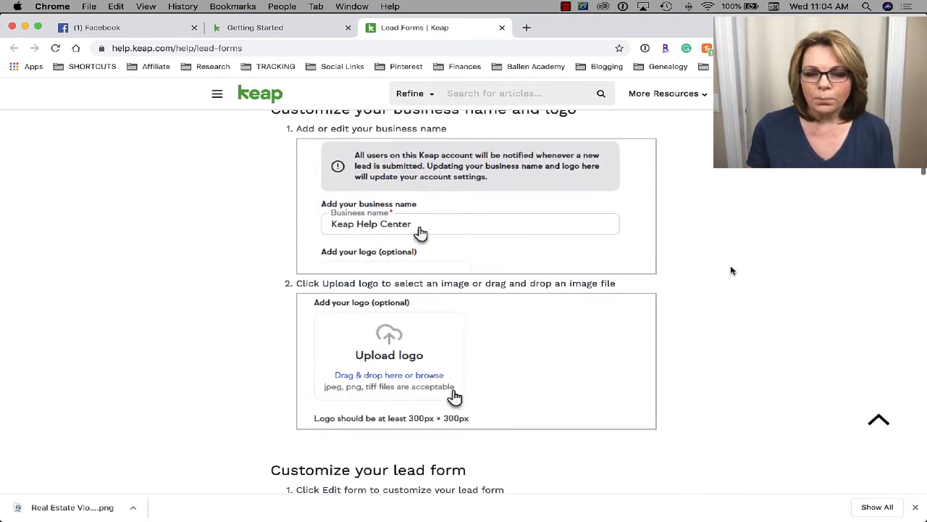
scroll(731, 271, down, 4)
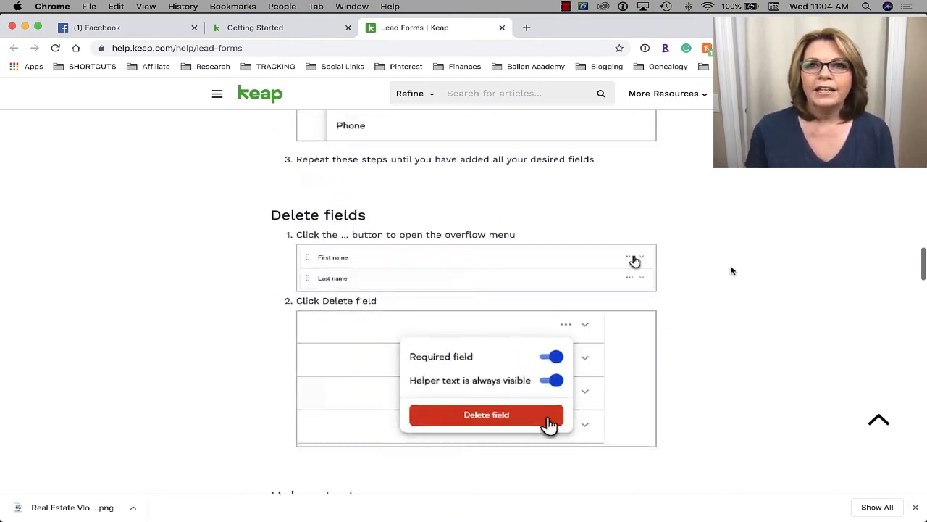
scroll(731, 270, up, 20)
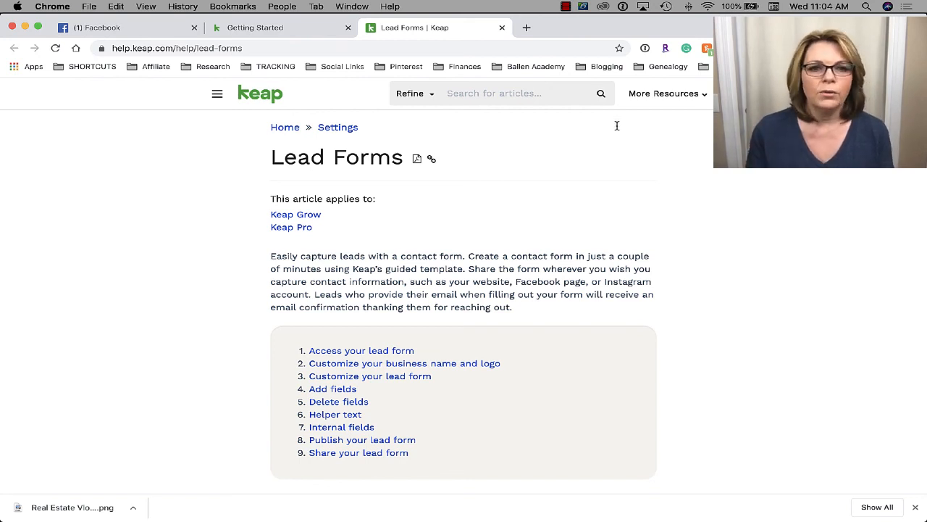
- Check the Getting Started checklist briefly, then return to the Lead Forms article
click(294, 29)
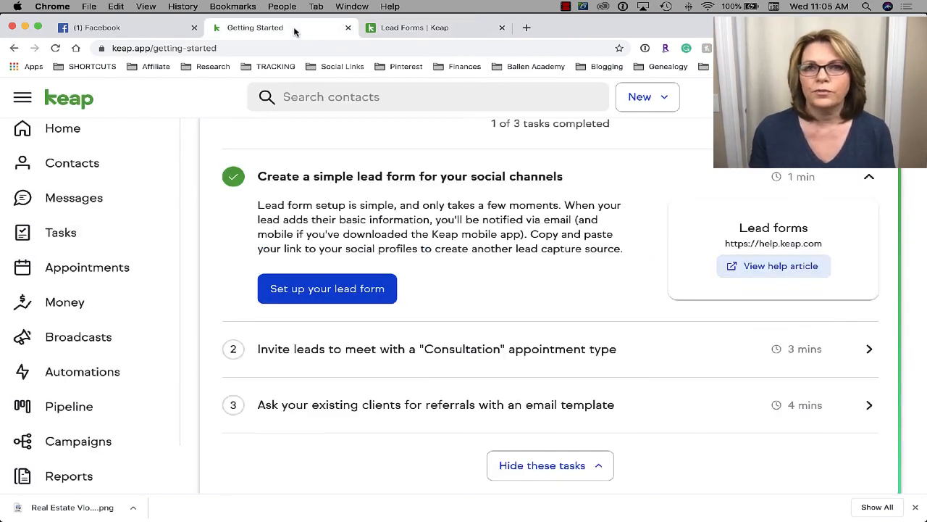
click(330, 294)
click(428, 30)
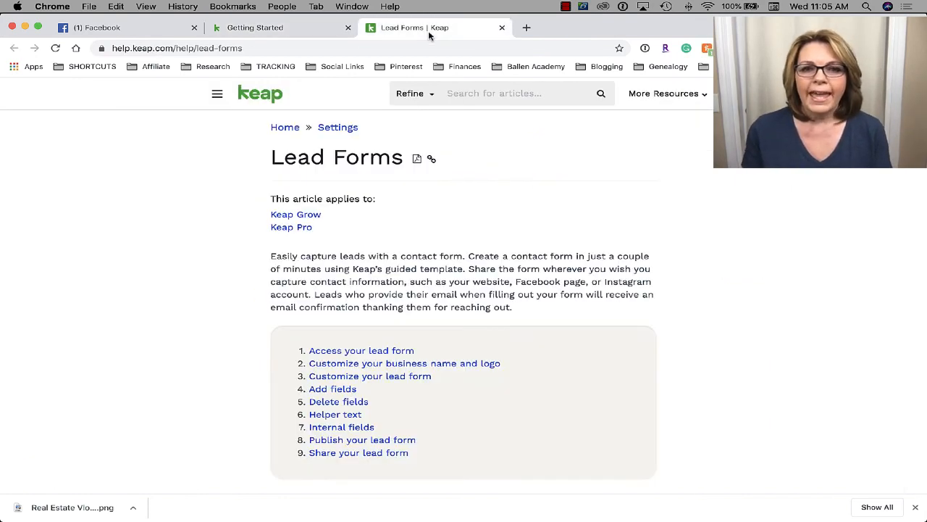
scroll(465, 284, down, 2)
scroll(465, 285, down, 1)
scroll(464, 286, up, 4)
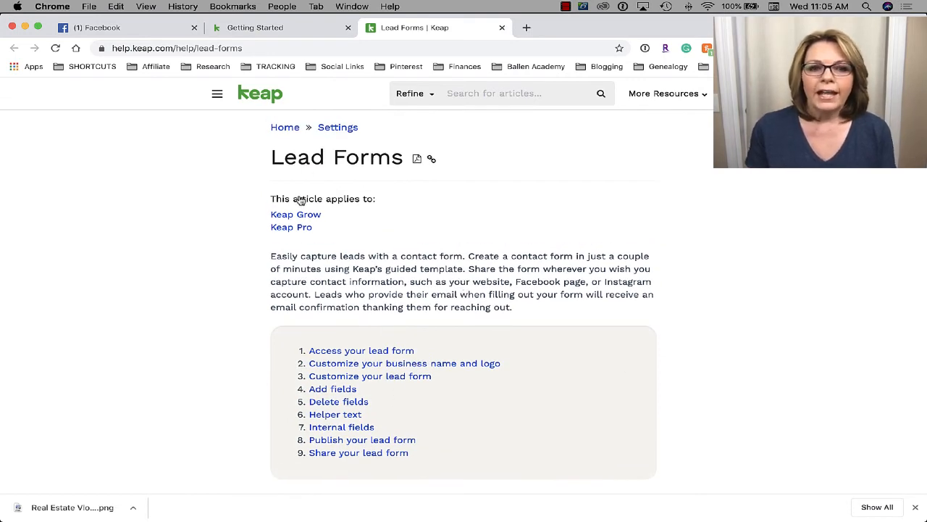
- Finish reading the Lead Forms article and return to the Getting Started page
scroll(355, 202, down, 1)
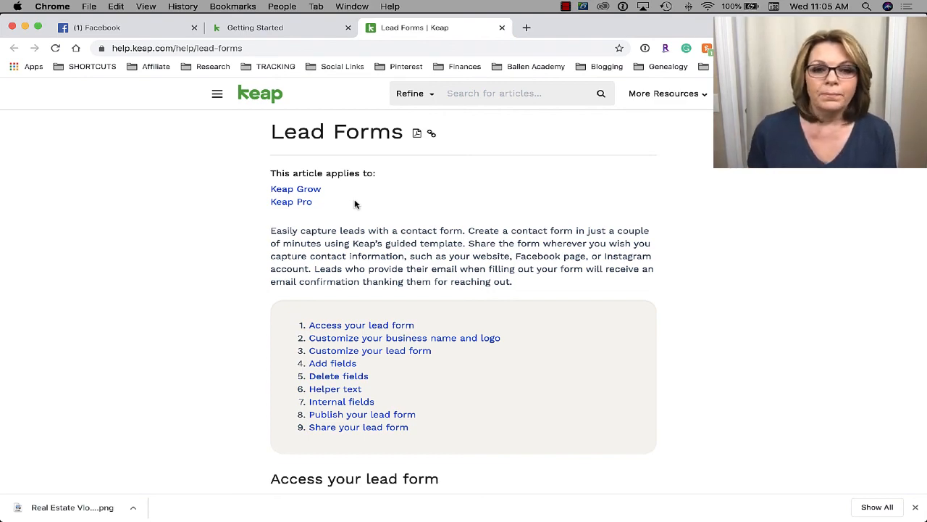
scroll(355, 205, down, 1)
scroll(359, 206, up, 1)
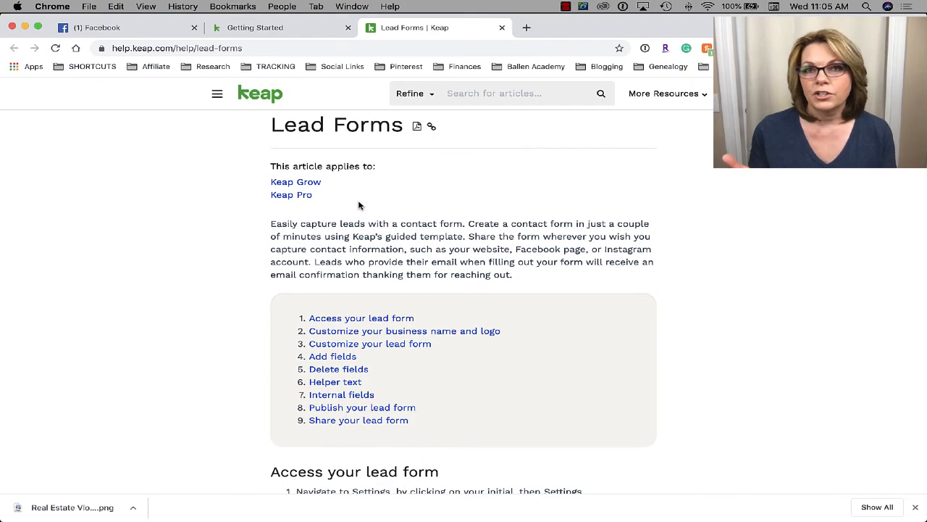
scroll(358, 206, down, 5)
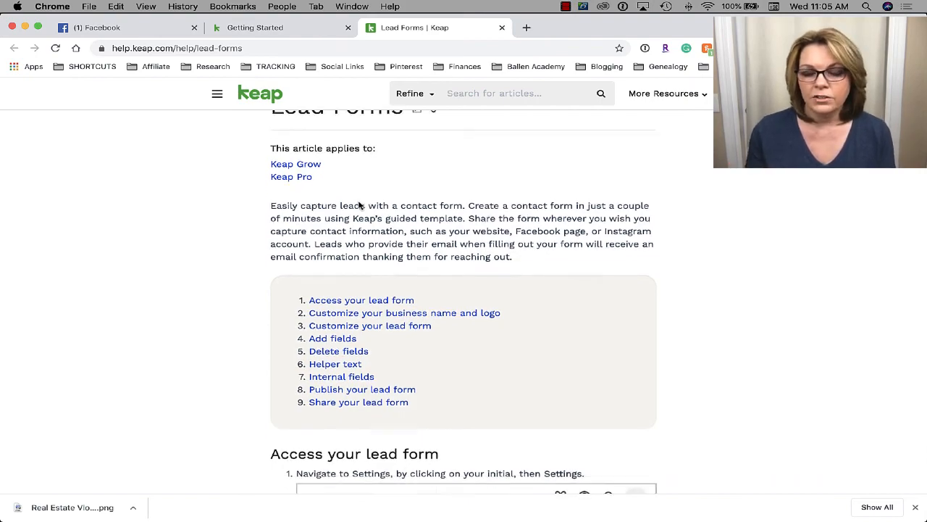
scroll(358, 206, up, 5)
scroll(358, 206, down, 1)
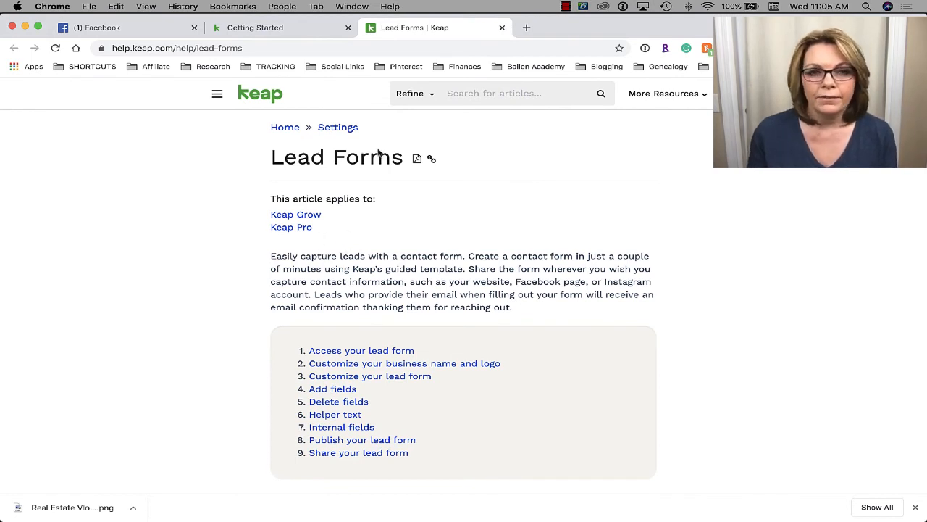
click(287, 33)
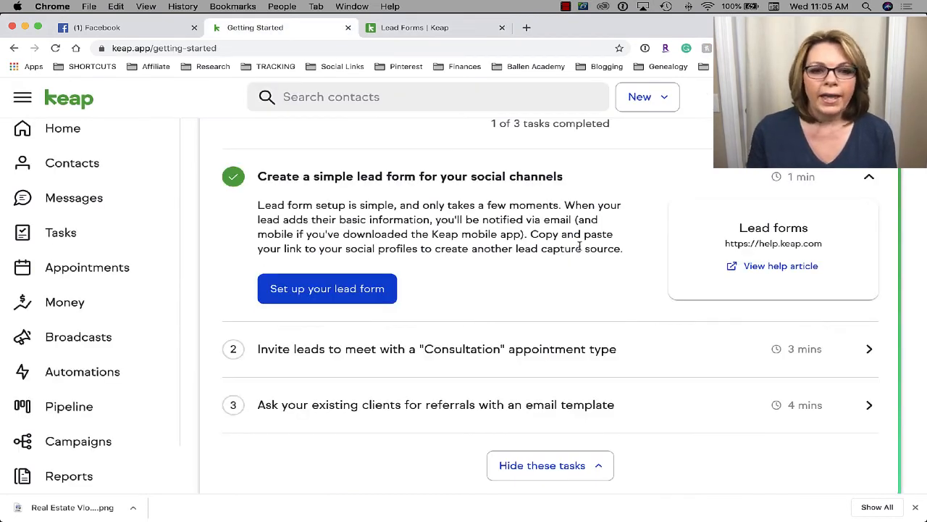
scroll(579, 247, down, 1)
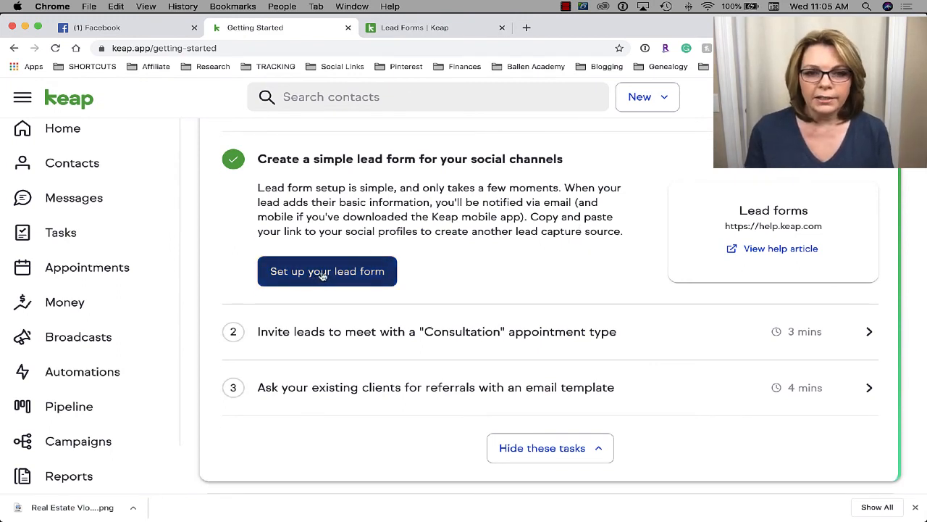
- Open the lead form settings and check the business name Vision Masters LLC, leaving it unchanged
click(355, 275)
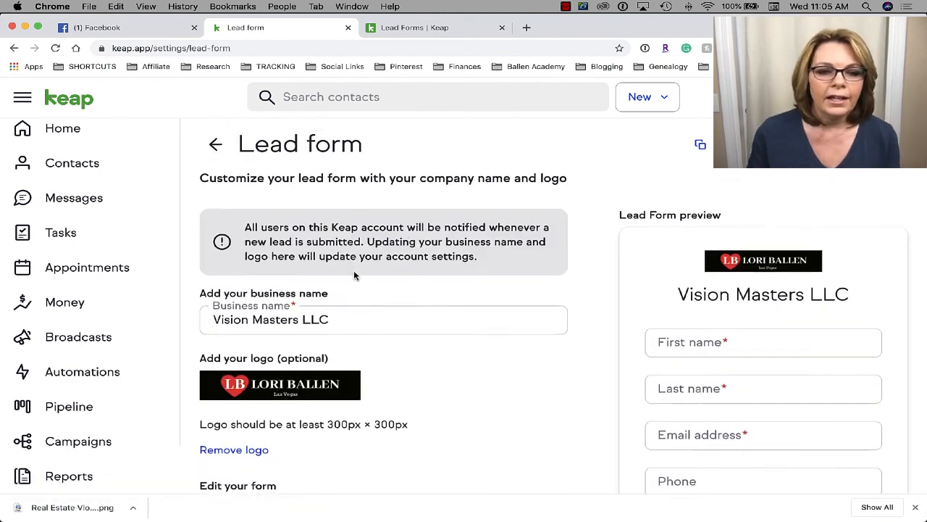
scroll(355, 275, down, 2)
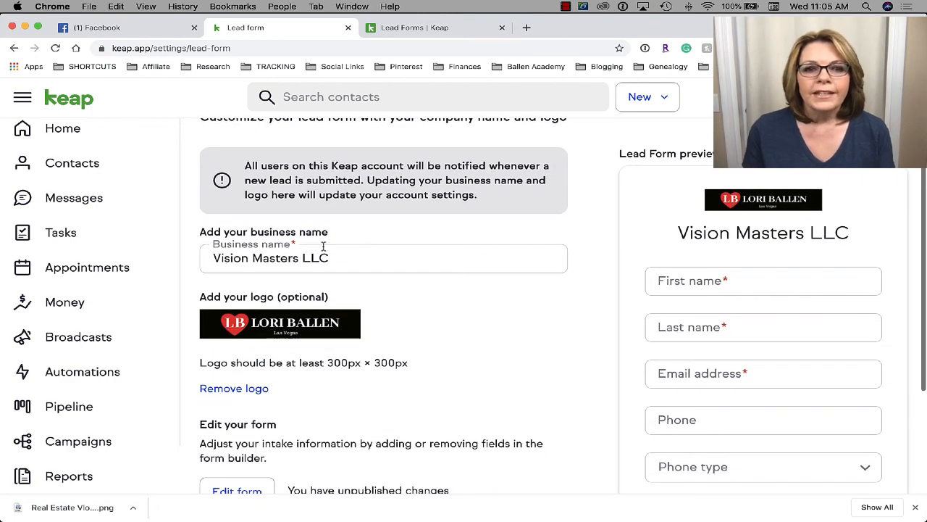
drag(328, 259, 200, 261)
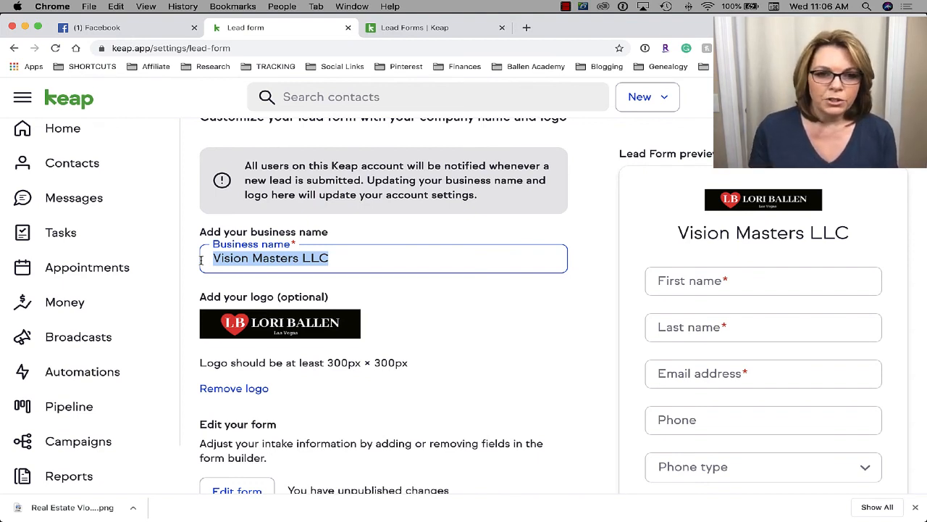
click(352, 259)
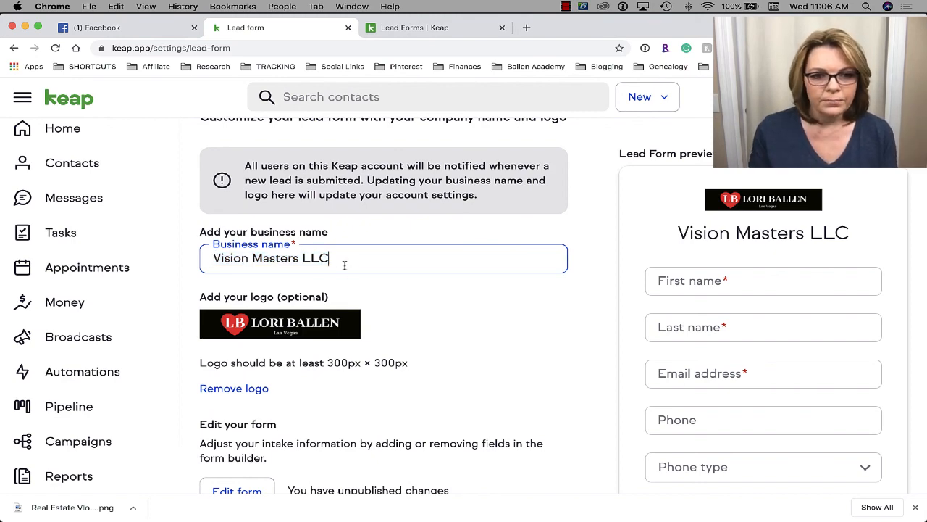
- Review the logo and live form preview on the lead form settings page
scroll(343, 263, down, 1)
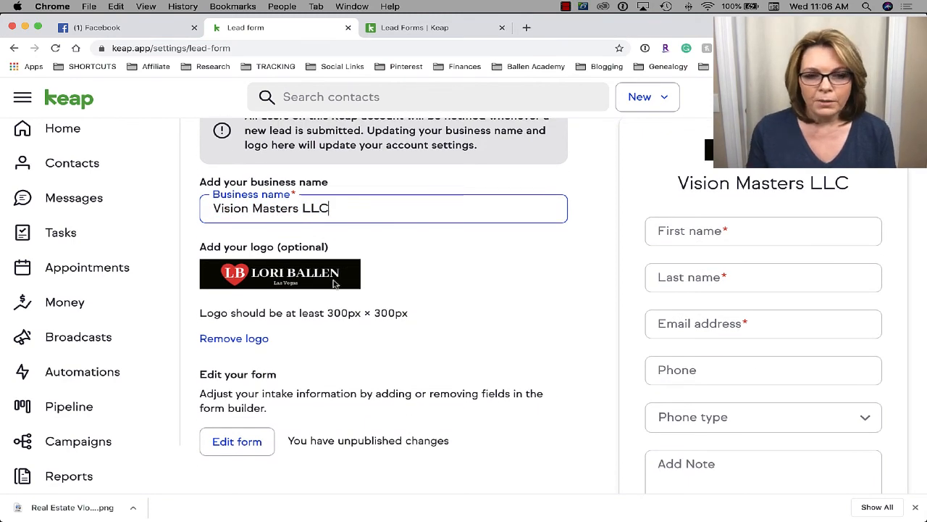
scroll(334, 283, down, 2)
scroll(334, 283, up, 4)
scroll(334, 283, down, 1)
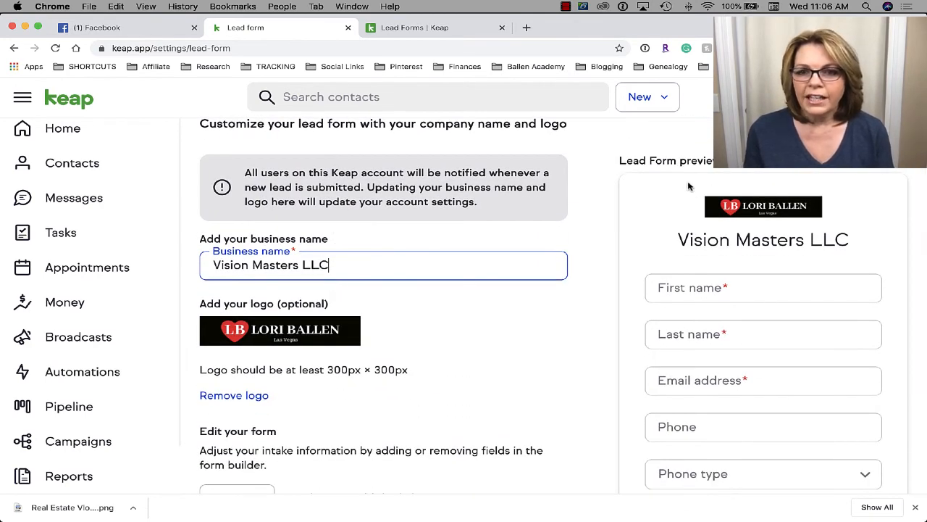
scroll(699, 183, down, 1)
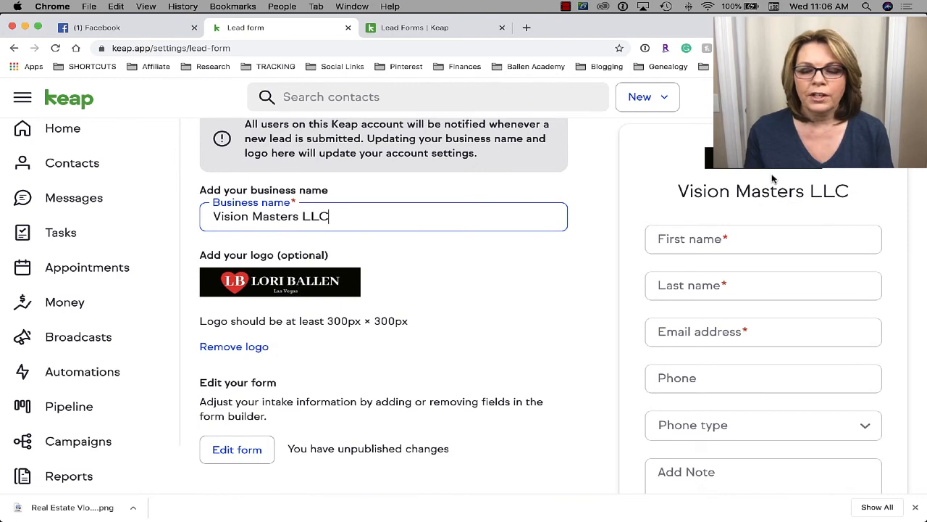
scroll(773, 178, up, 1)
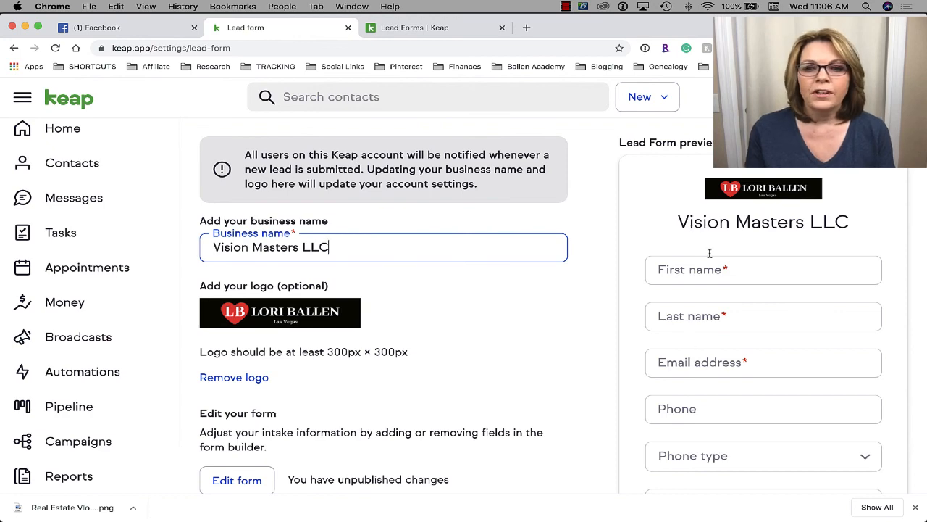
scroll(722, 394, down, 1)
scroll(722, 393, up, 2)
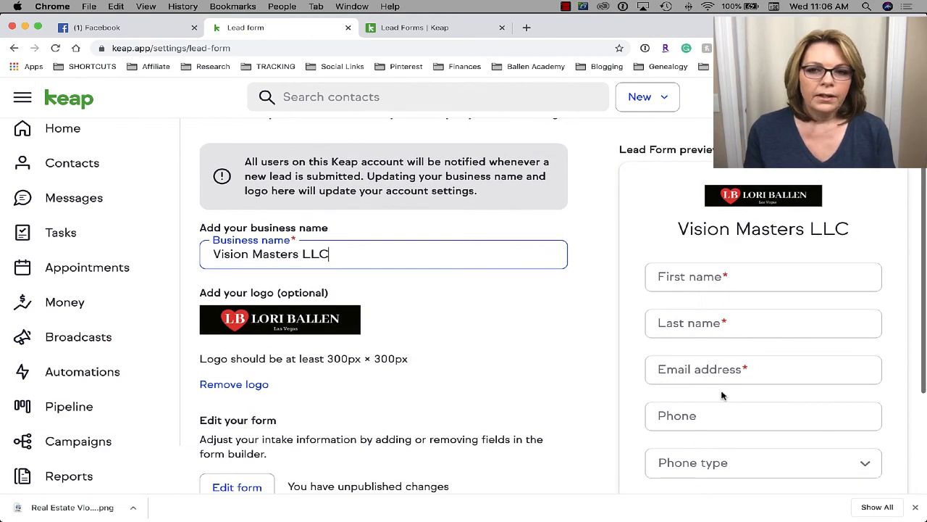
scroll(723, 395, down, 1)
drag(335, 246, 199, 242)
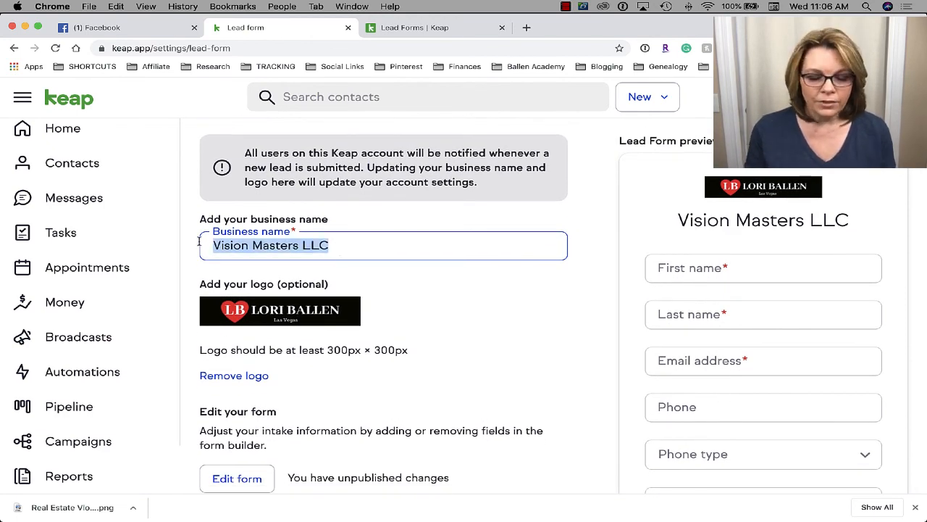
text(Lori)
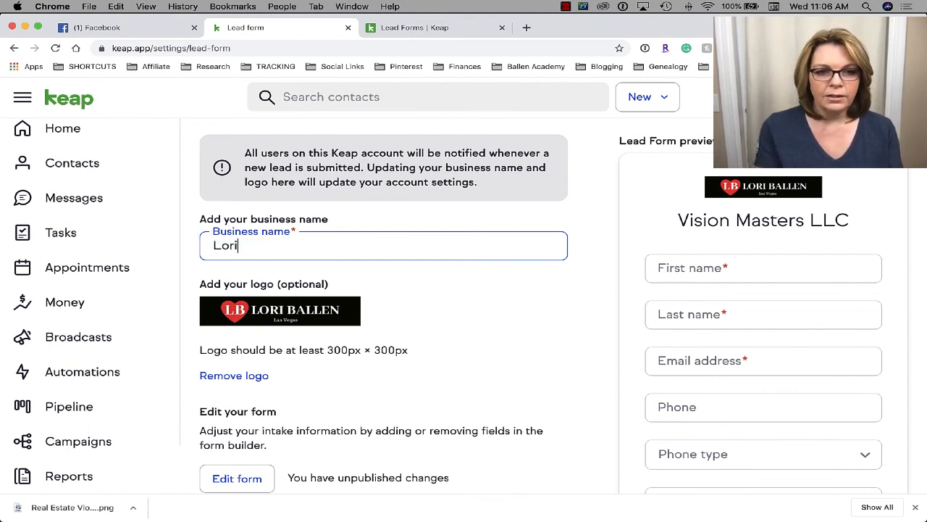
text(Ballen.com)
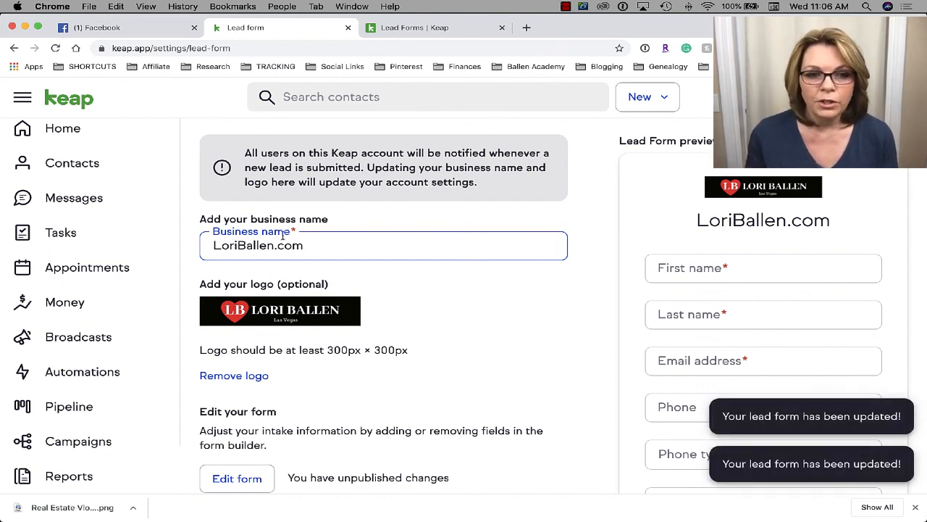
scroll(744, 330, down, 2)
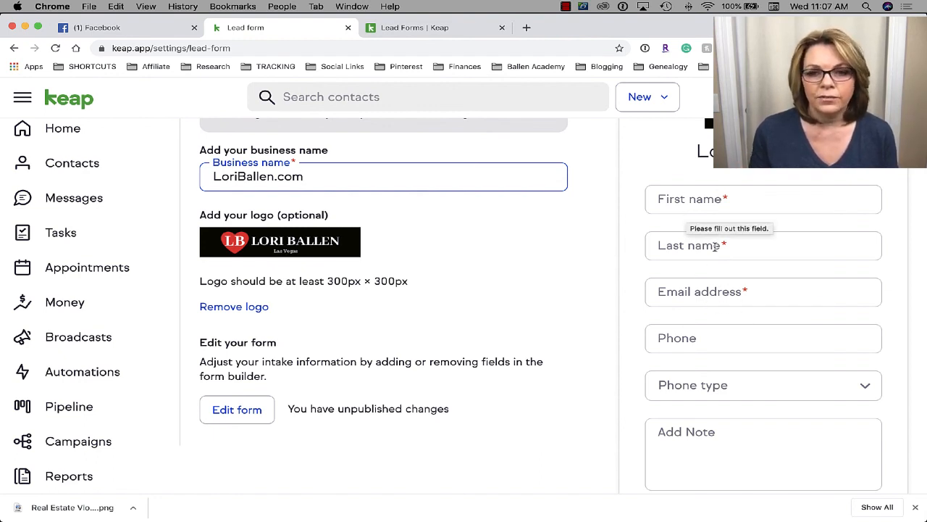
scroll(725, 299, down, 1)
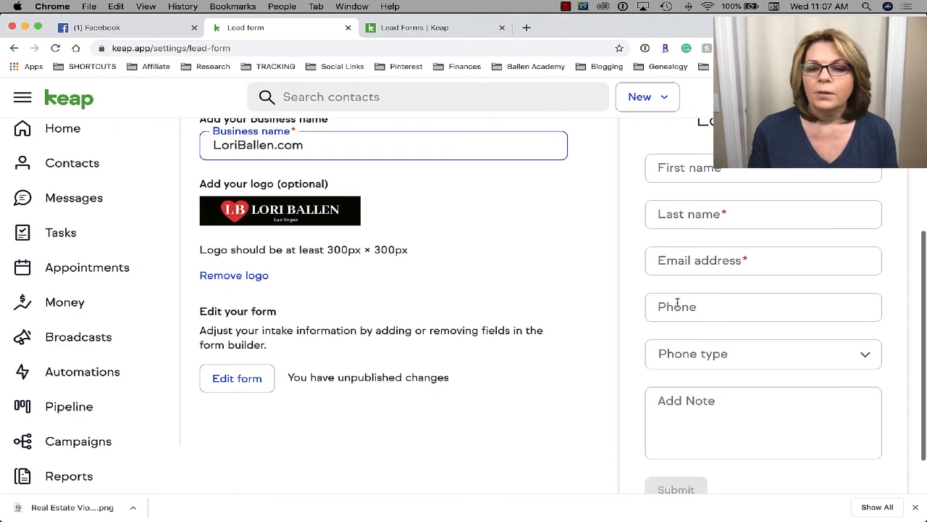
scroll(710, 307, down, 2)
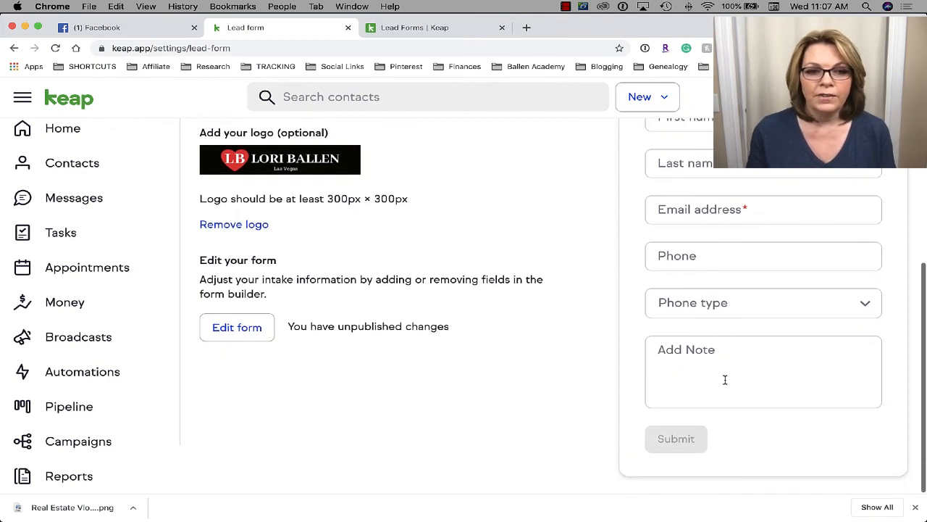
scroll(487, 364, up, 2)
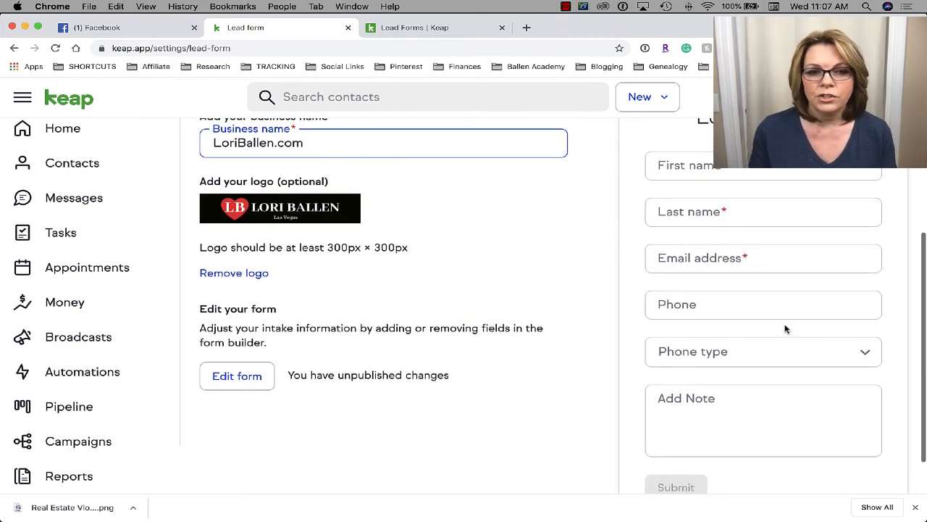
- Open the lead form editor and look over its fields and settings
click(244, 376)
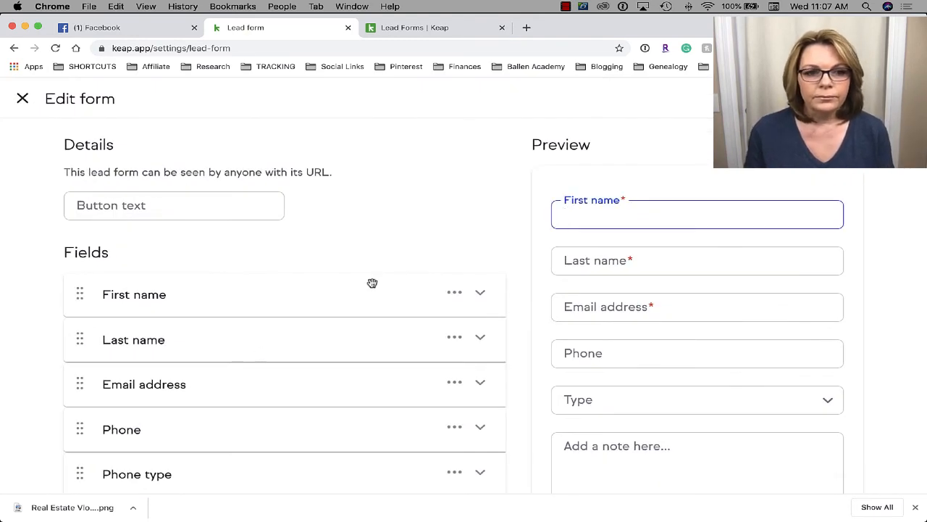
scroll(372, 283, down, 1)
scroll(373, 283, down, 2)
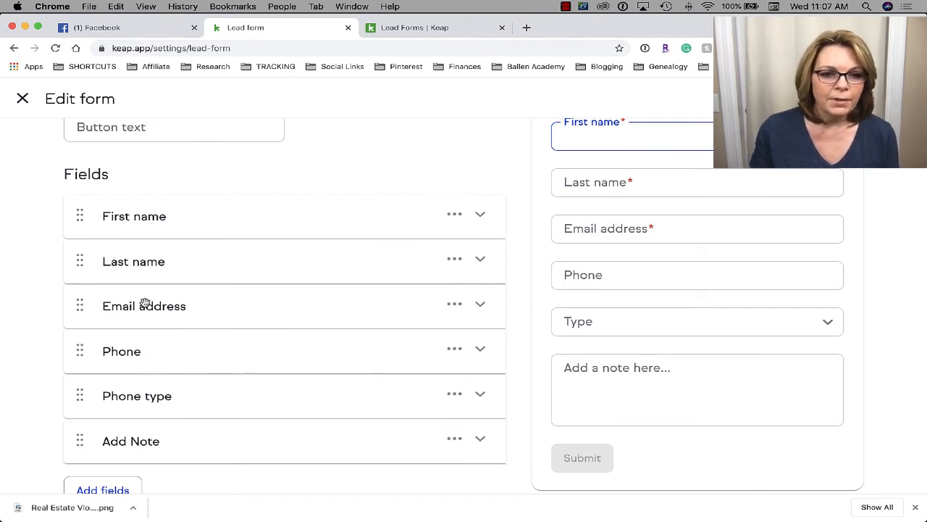
scroll(218, 463, up, 2)
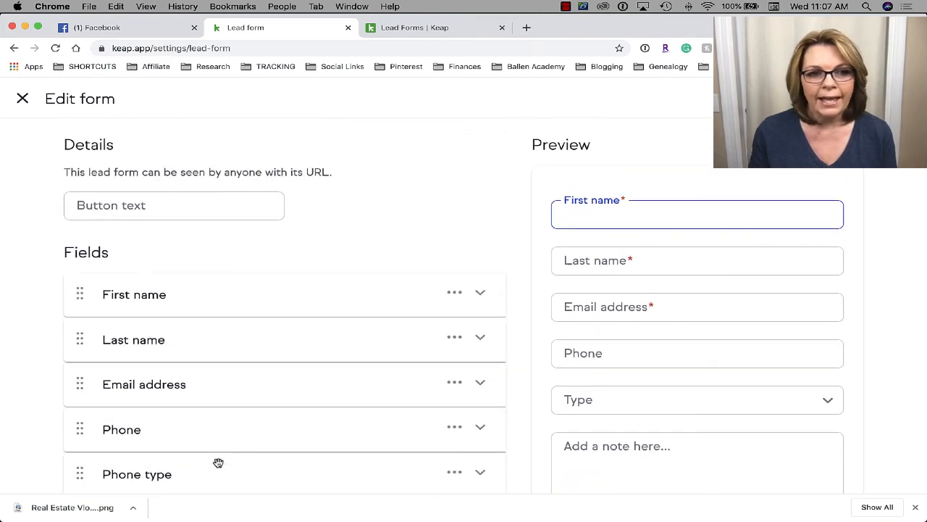
scroll(218, 462, down, 1)
scroll(218, 463, up, 1)
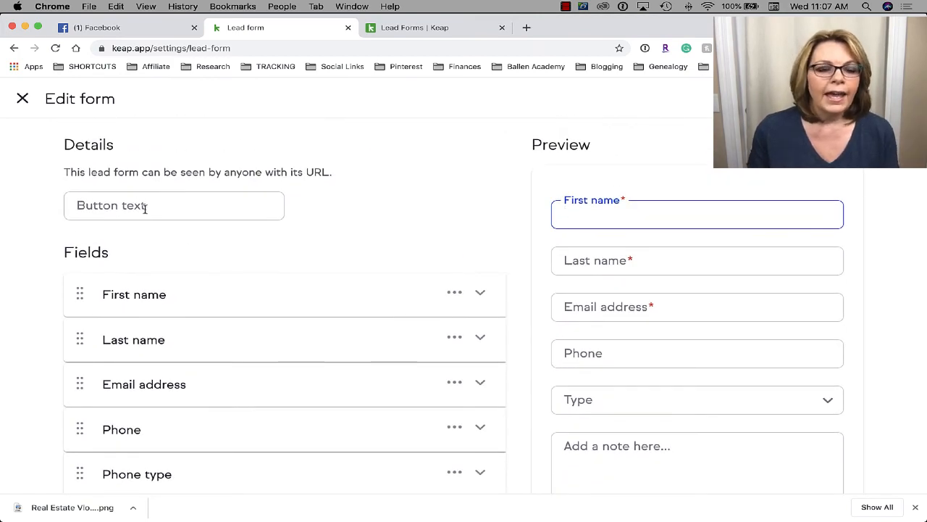
scroll(147, 208, down, 3)
scroll(147, 208, up, 3)
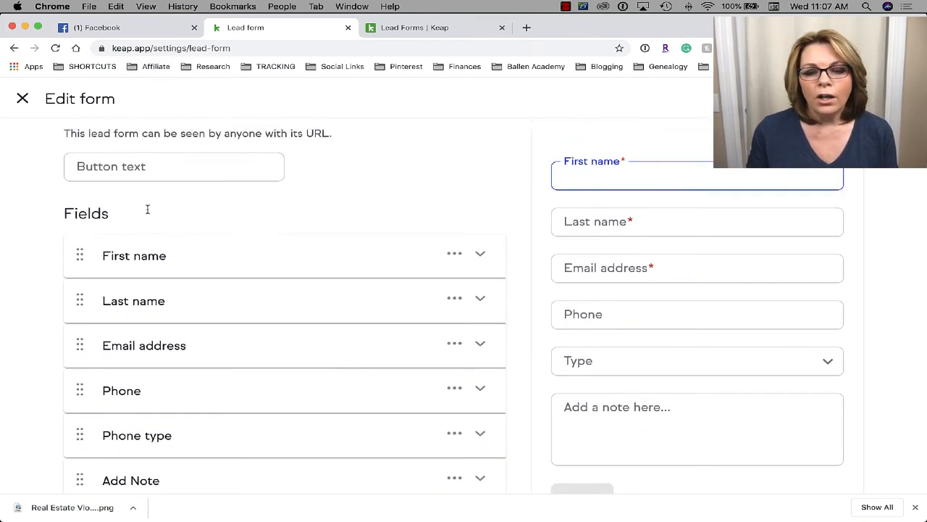
scroll(145, 208, down, 1)
- Change the form's submit button text to SEND
click(143, 206)
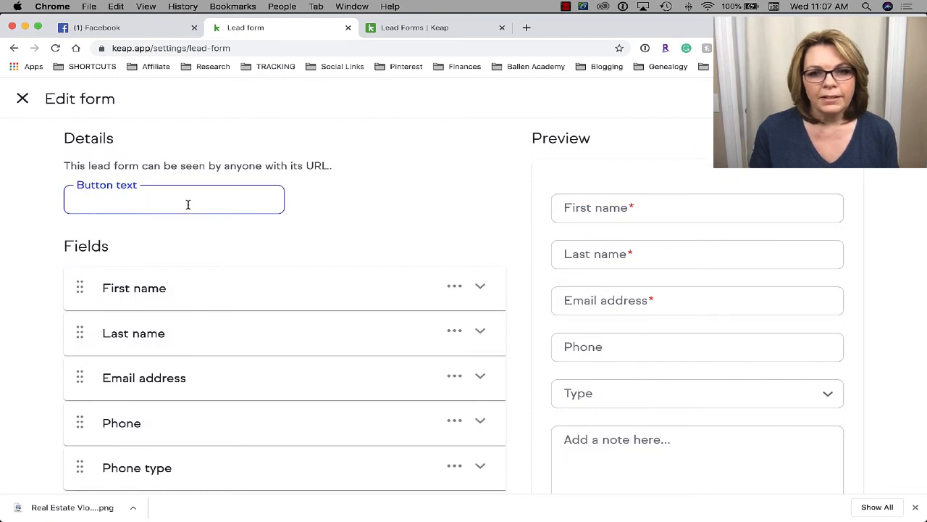
text(Go)
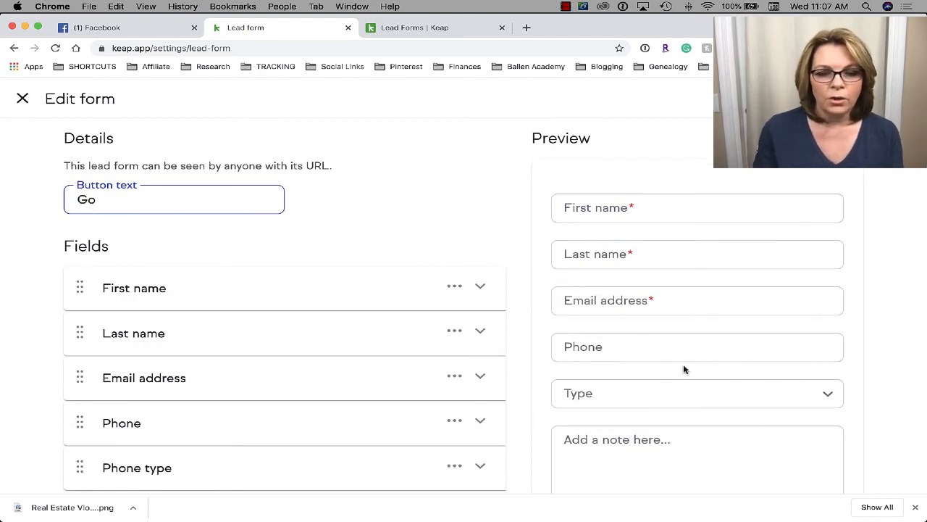
scroll(683, 366, down, 3)
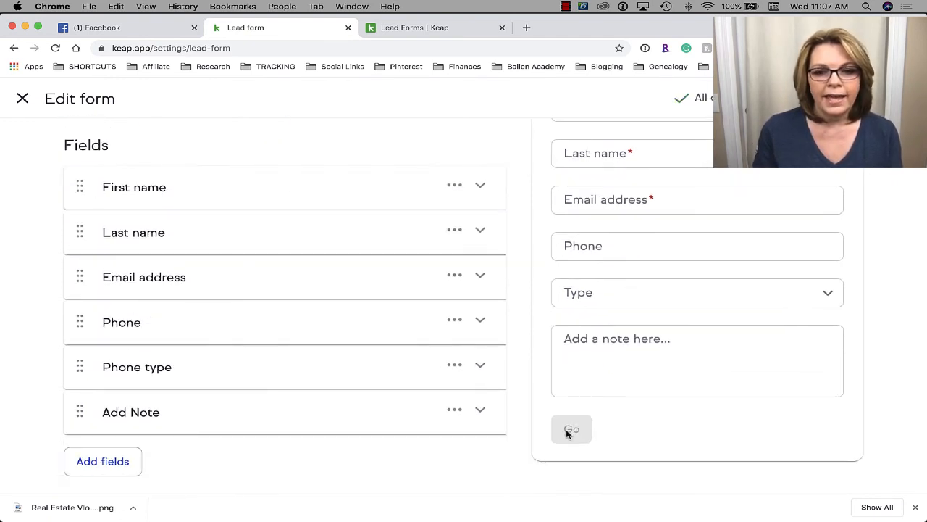
scroll(363, 290, up, 3)
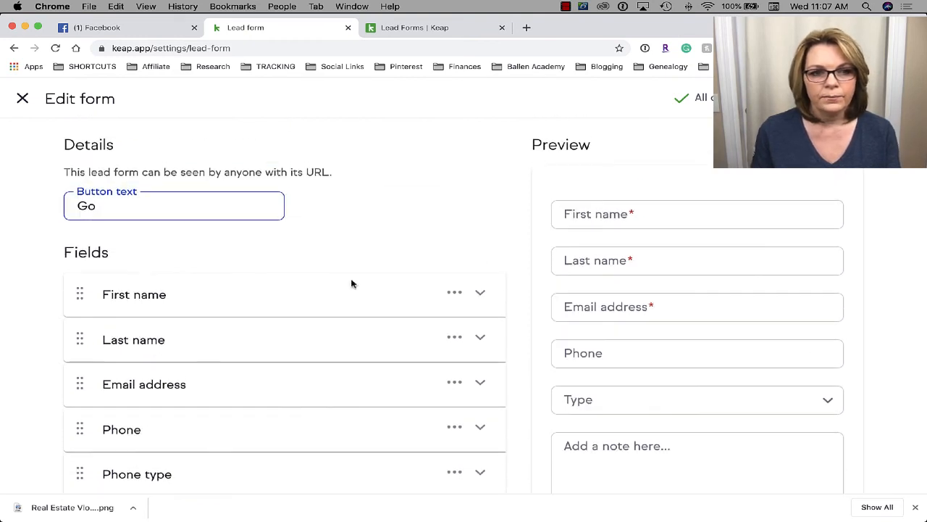
drag(96, 206, 55, 206)
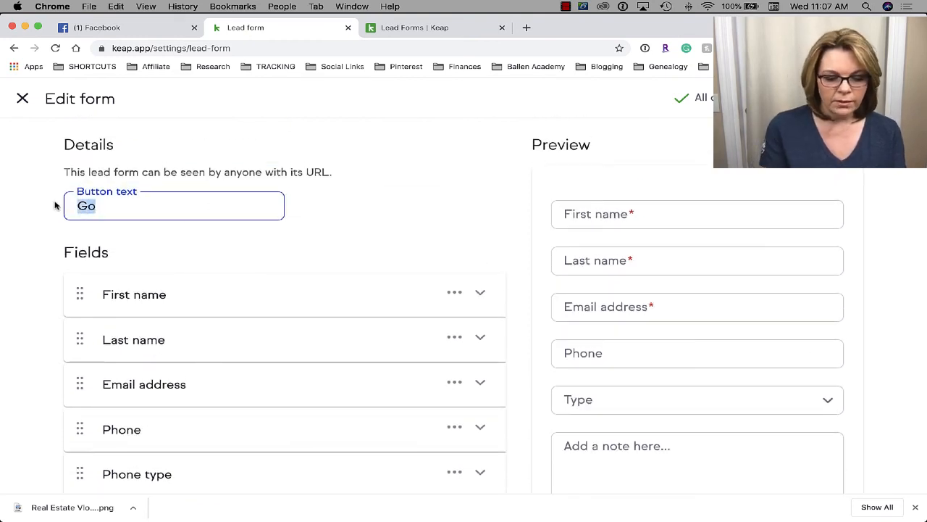
text(SEND)
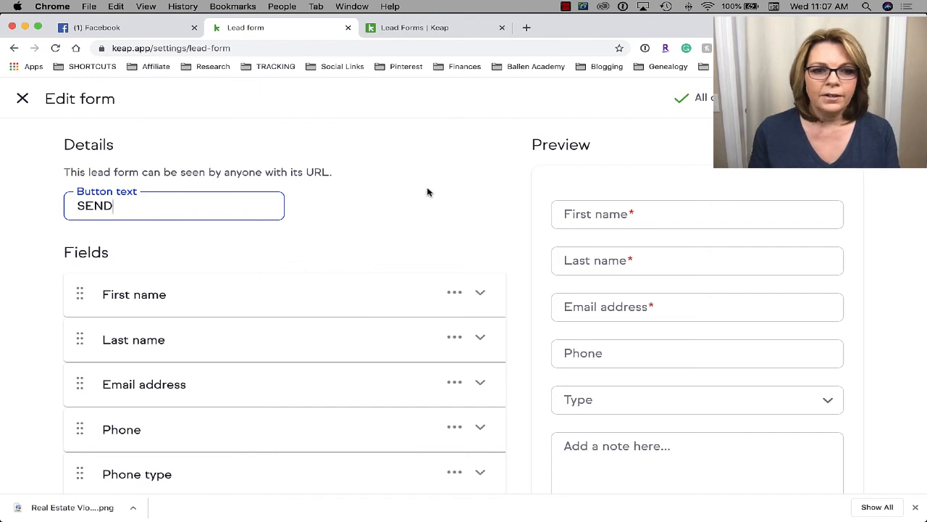
scroll(217, 246, down, 2)
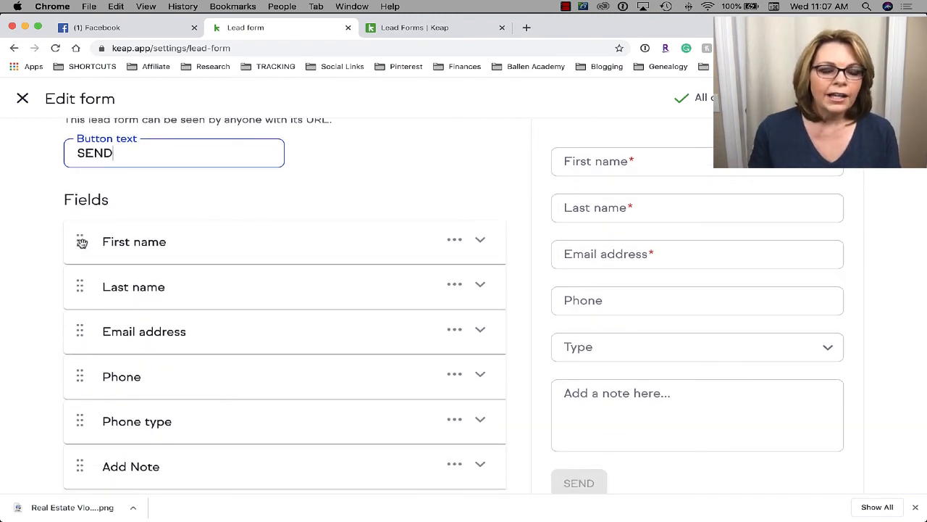
mouse_move(81, 243)
mouse_down()
mouse_move(77, 294)
mouse_move(78, 239)
mouse_up()
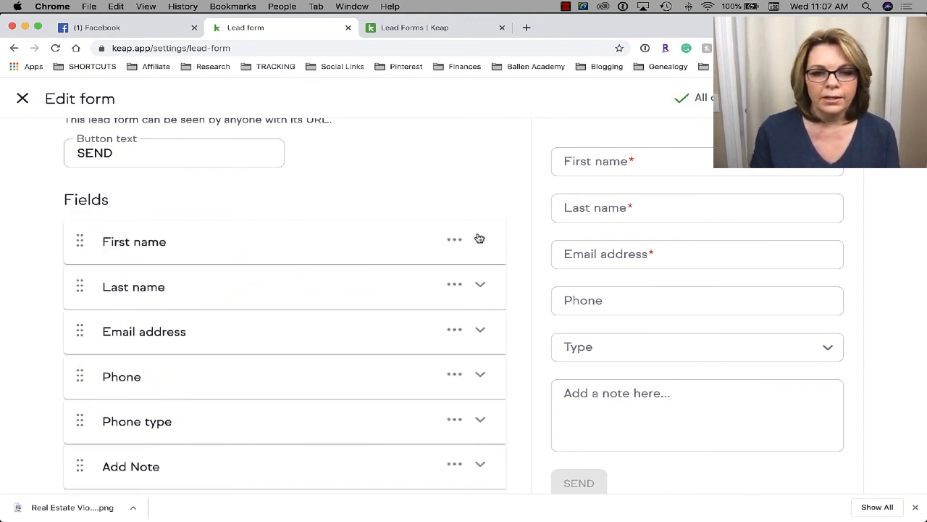
- Toggle First name's Required setting off and back on, then expand the field's helper text box
click(456, 243)
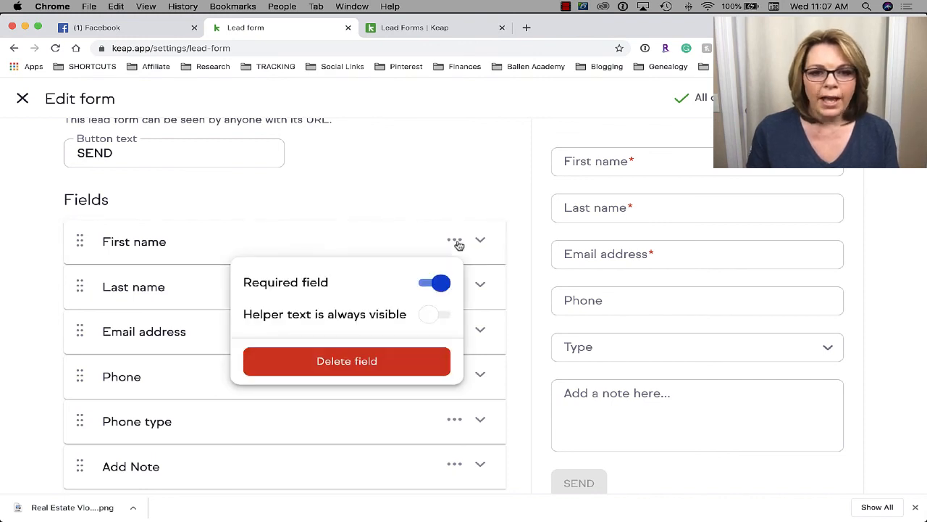
click(443, 286)
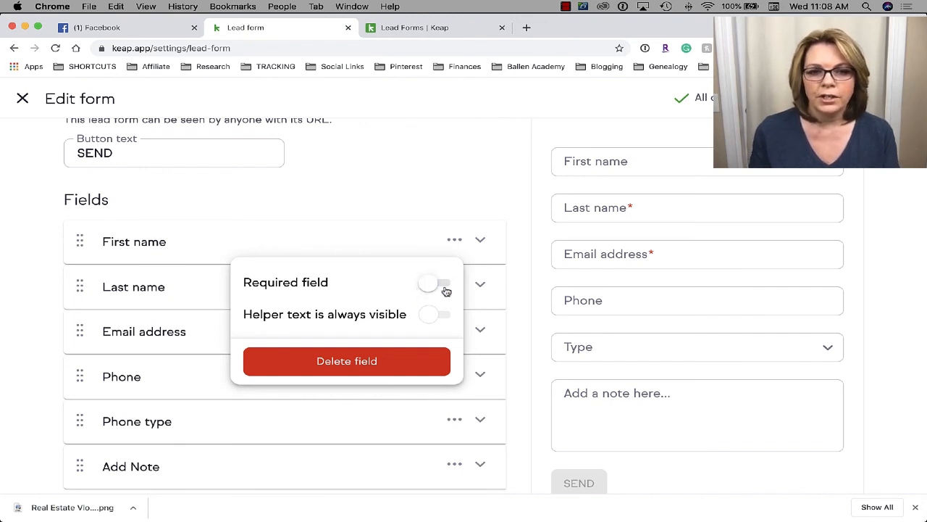
click(441, 287)
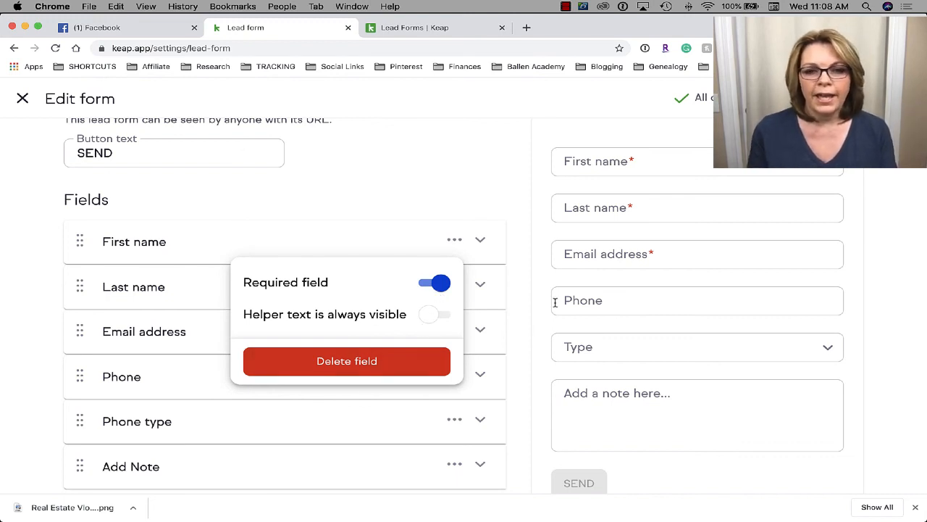
click(425, 218)
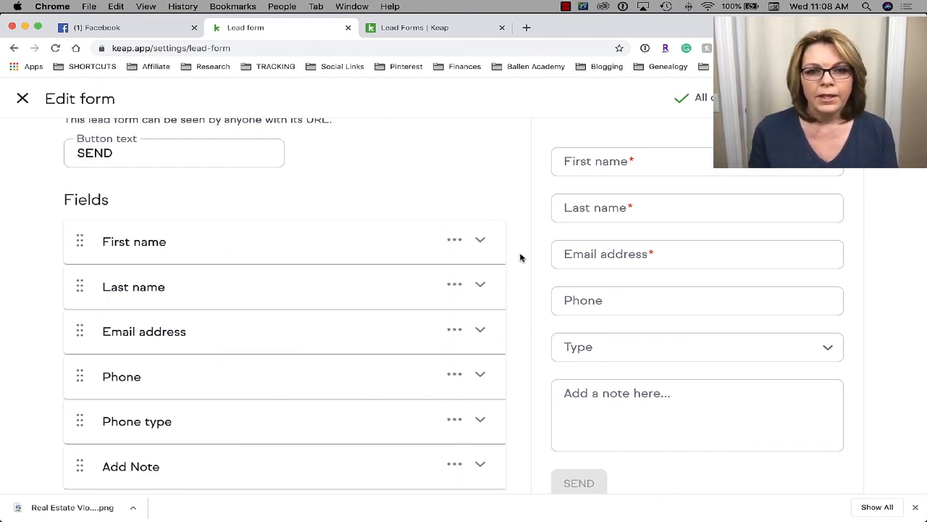
click(481, 243)
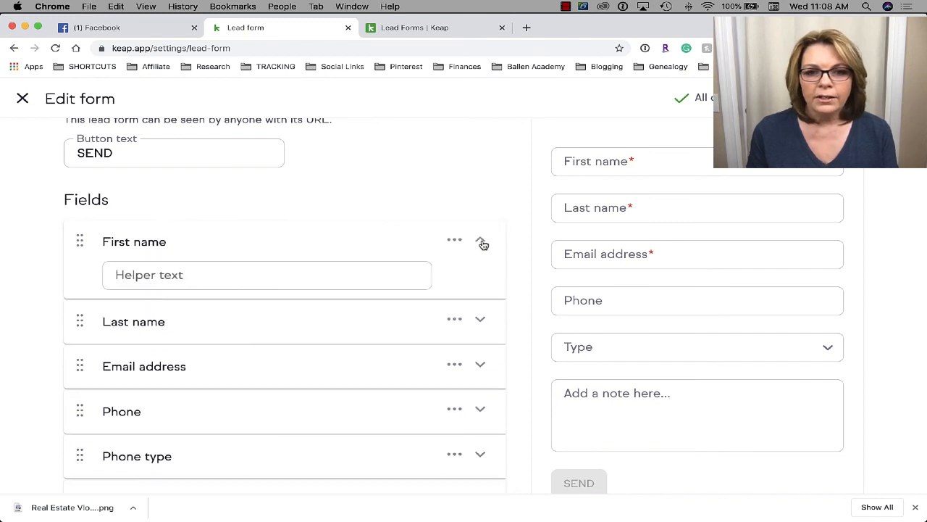
- Add helper text 'What Is Your Name?' to First name and make it always visible
click(187, 269)
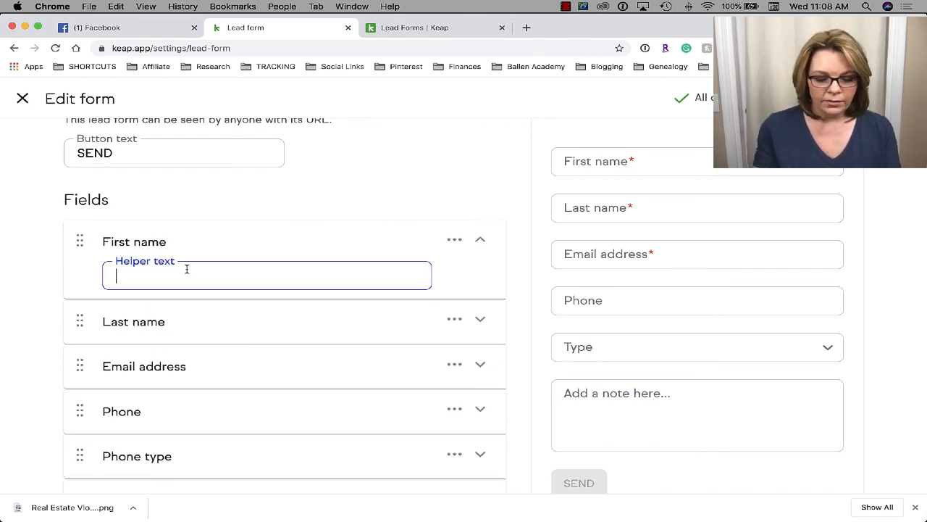
text(What Is )
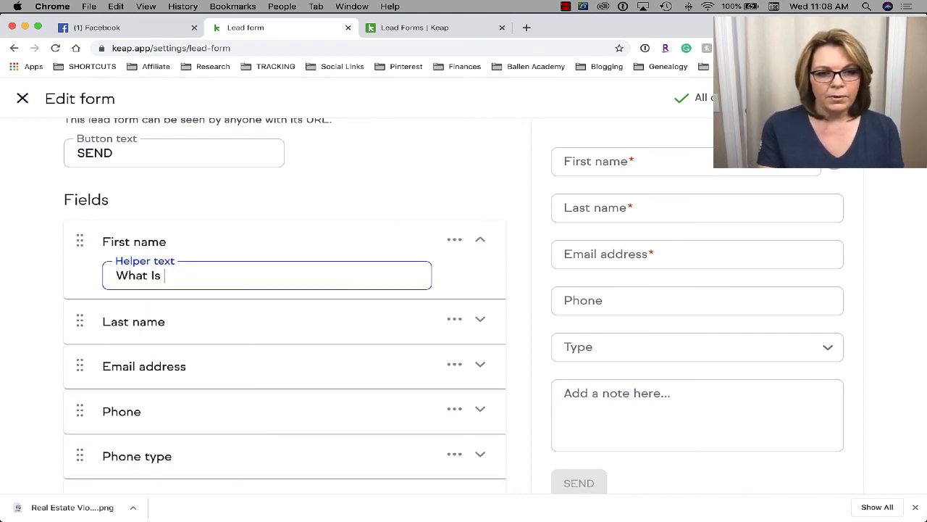
text(Your N)
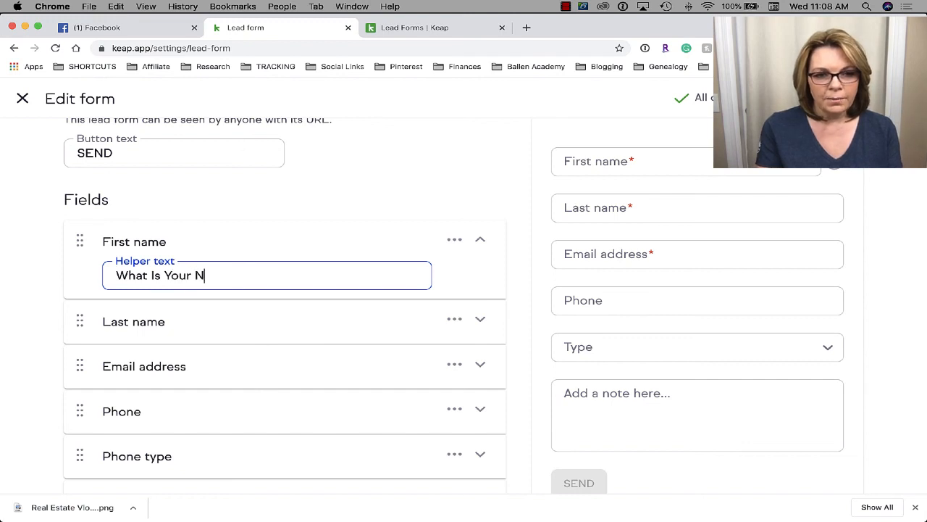
text(ame?)
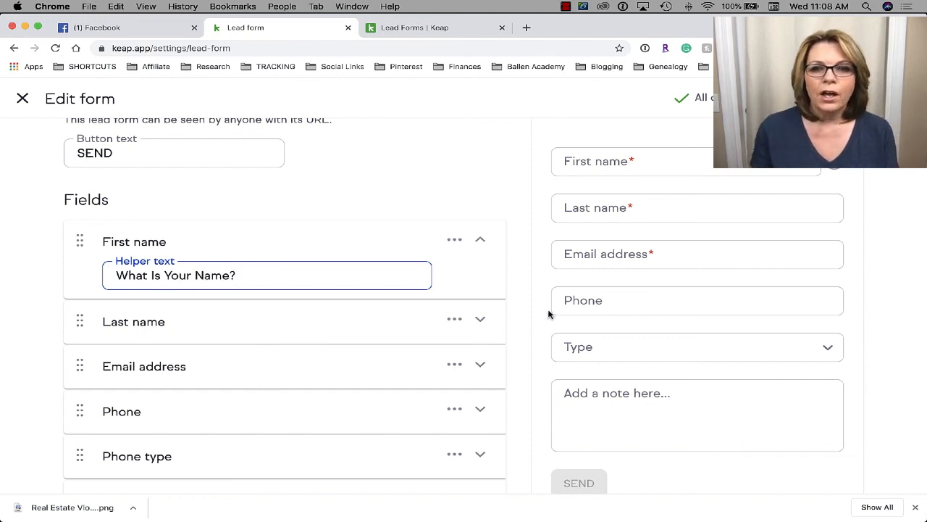
scroll(432, 358, down, 2)
scroll(432, 359, up, 3)
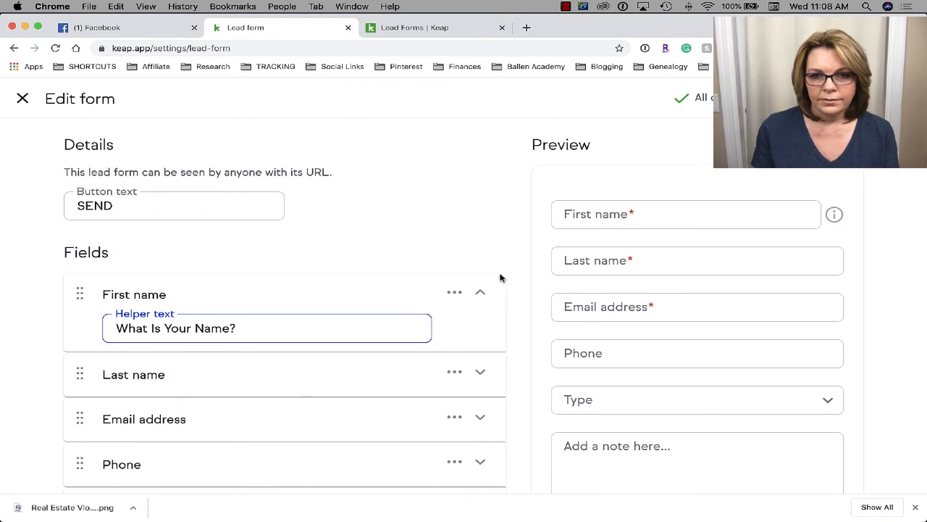
click(386, 248)
click(454, 294)
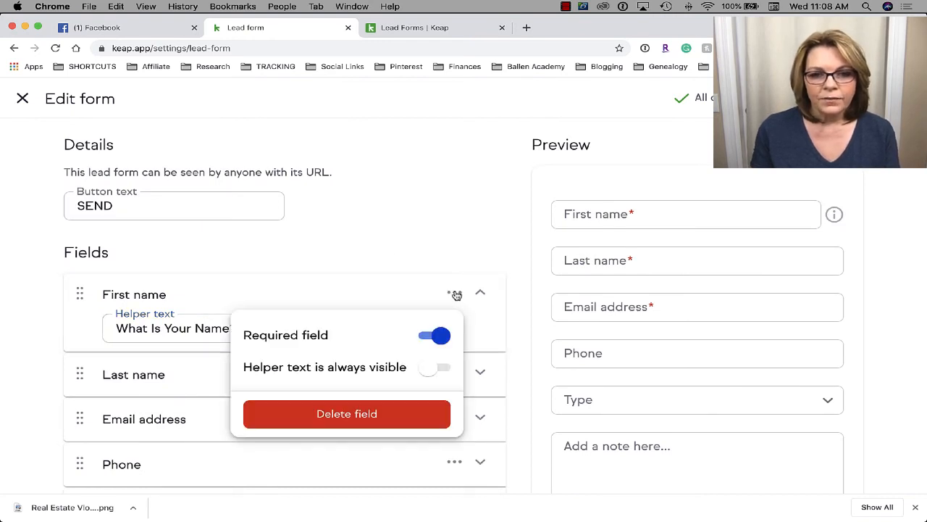
click(438, 368)
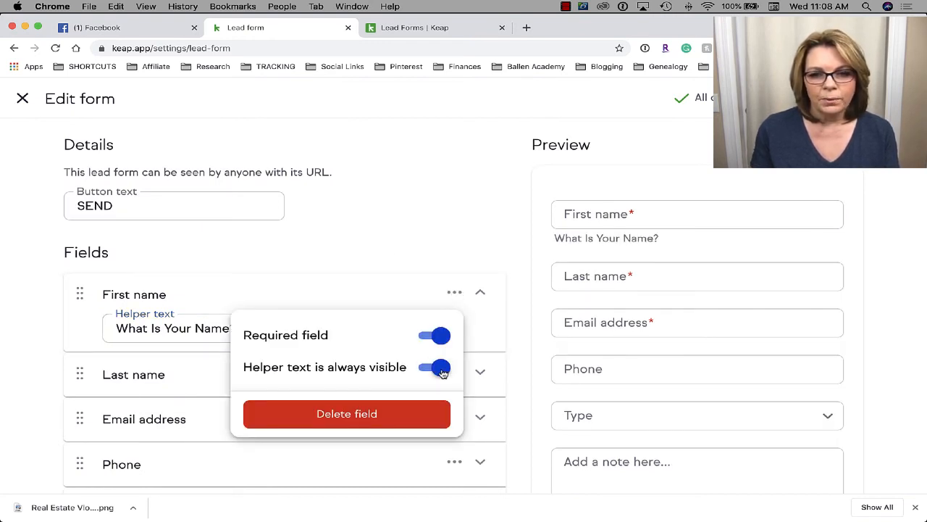
- Delete the 'What Is Your Name?' helper text from the First name field
drag(554, 239, 671, 245)
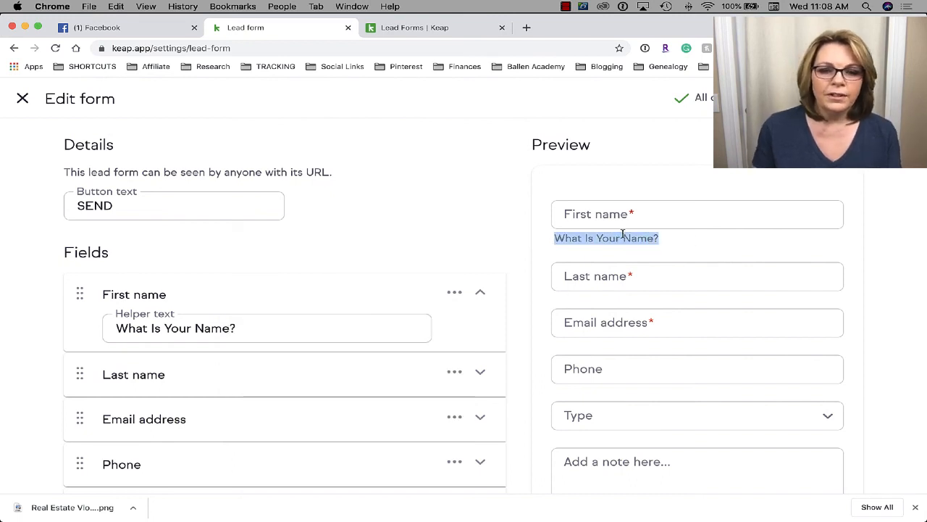
click(259, 325)
drag(259, 326, 108, 328)
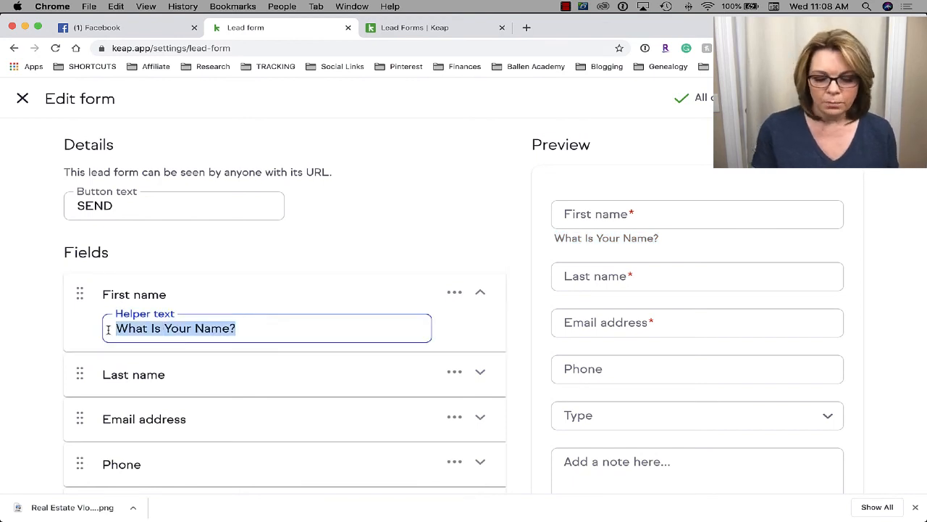
key(BackSpace)
click(265, 279)
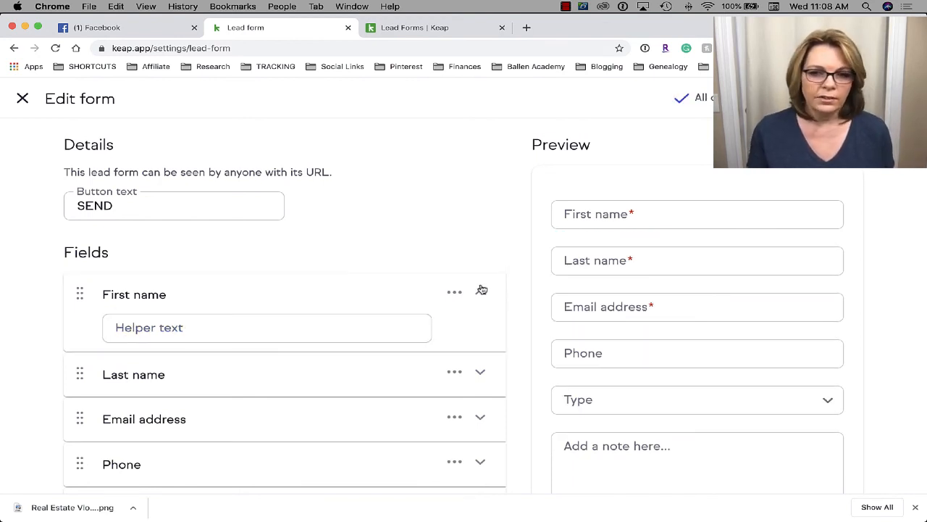
- Mark the Phone field as required so the preview shows its red asterisk
scroll(621, 326, down, 5)
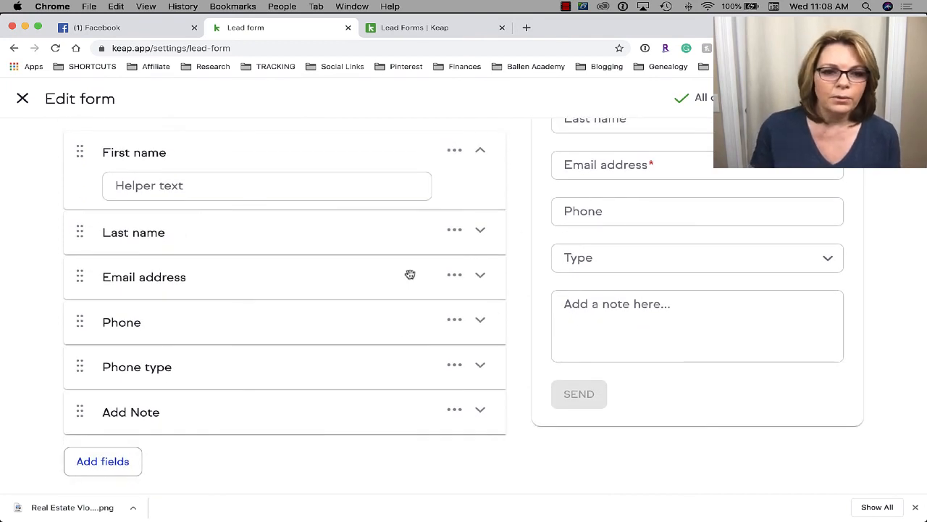
click(462, 324)
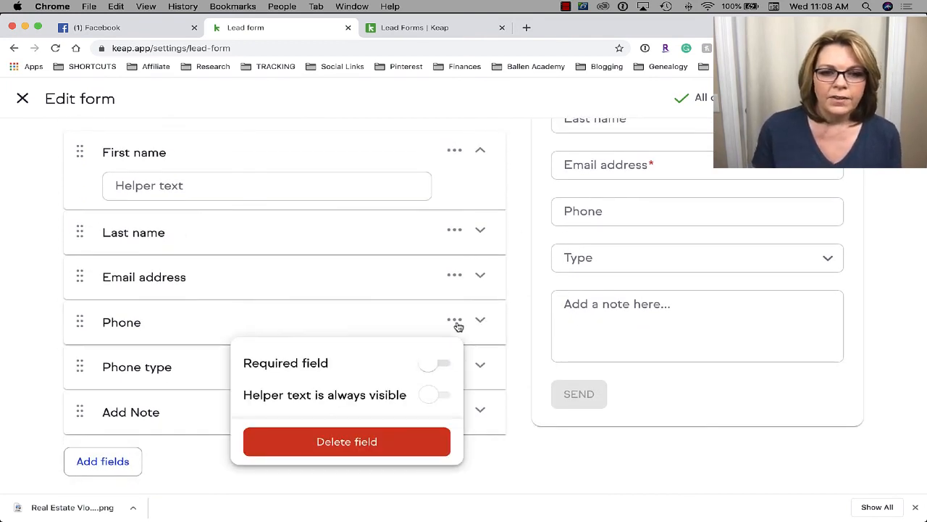
click(444, 364)
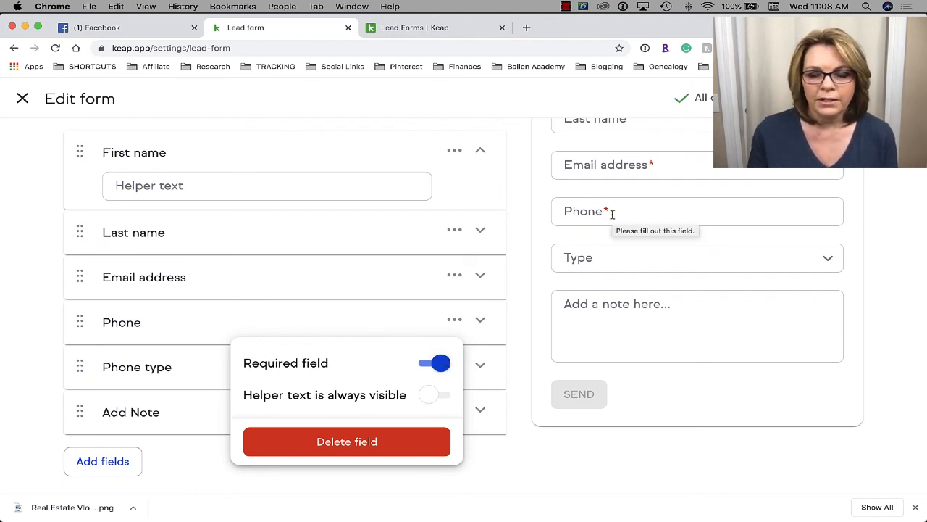
click(530, 459)
scroll(531, 467, up, 3)
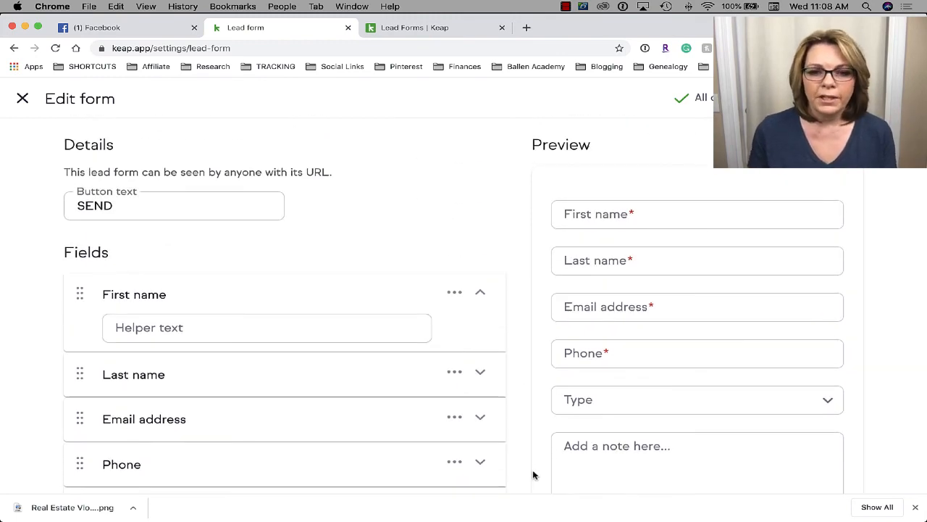
scroll(532, 474, down, 3)
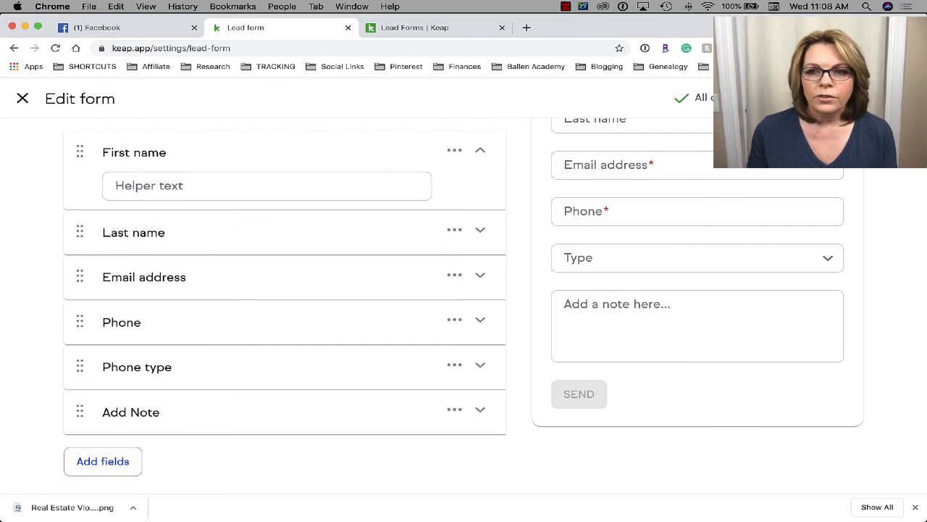
- Publish the edited lead form, then open its live version in a new tab
click(875, 98)
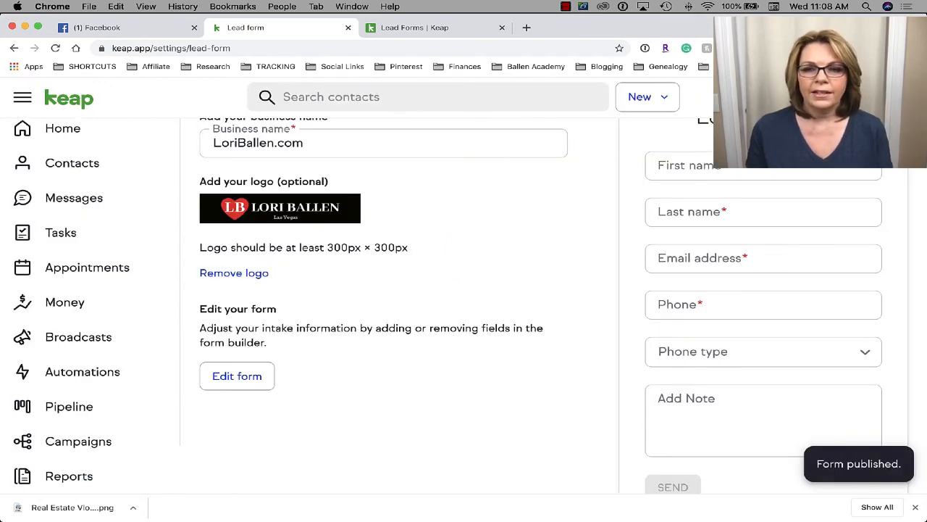
scroll(292, 247, up, 3)
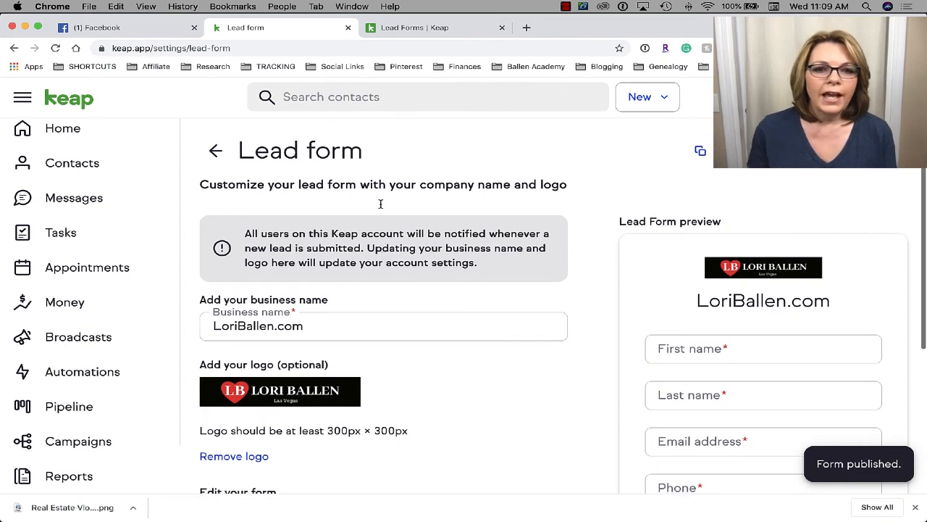
scroll(372, 179, down, 5)
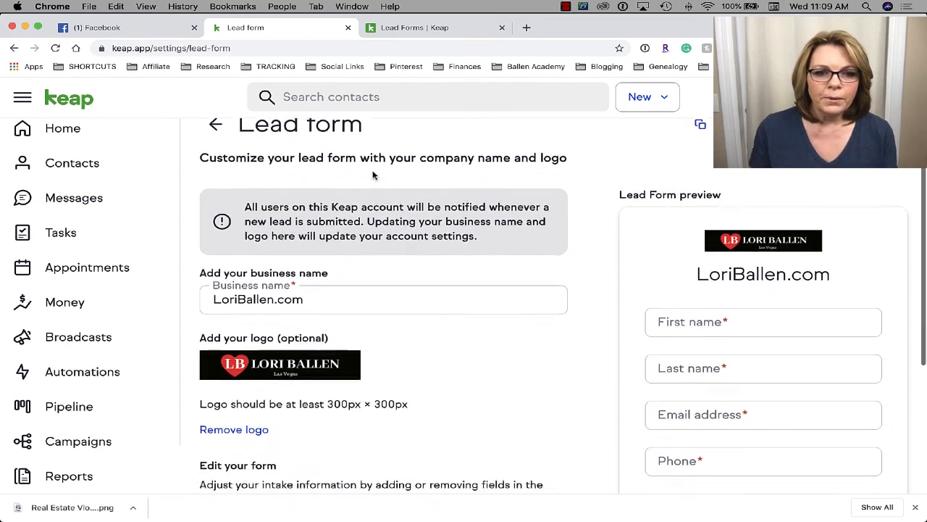
scroll(910, 420, up, 5)
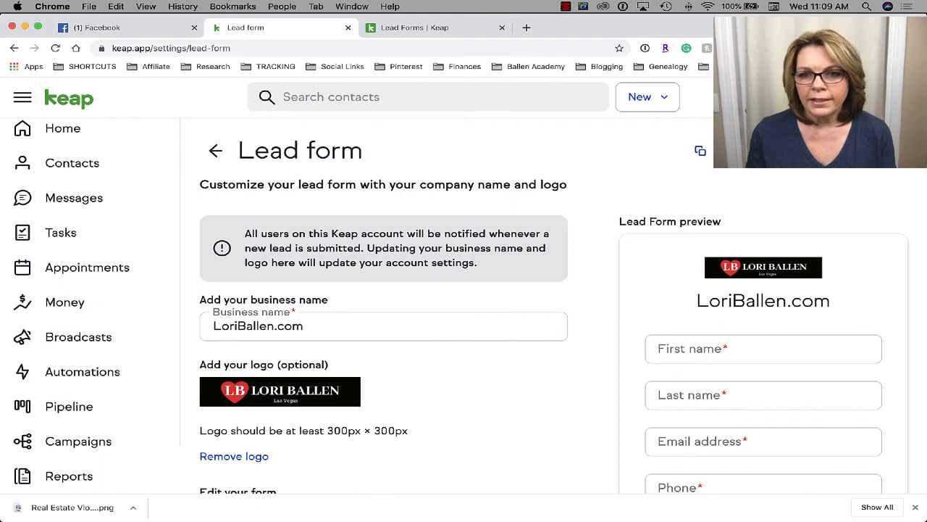
click(700, 150)
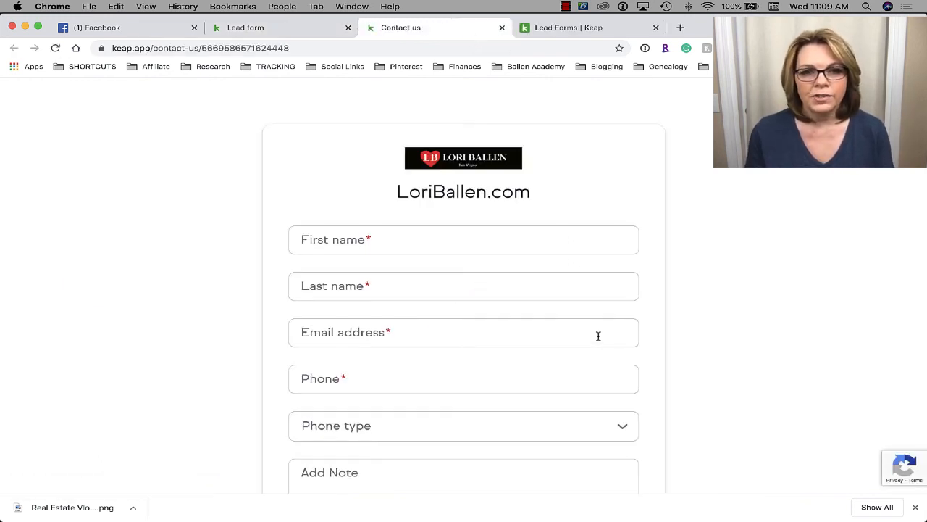
- Review the public Contact us page and select its web address
scroll(598, 336, down, 3)
scroll(599, 336, up, 3)
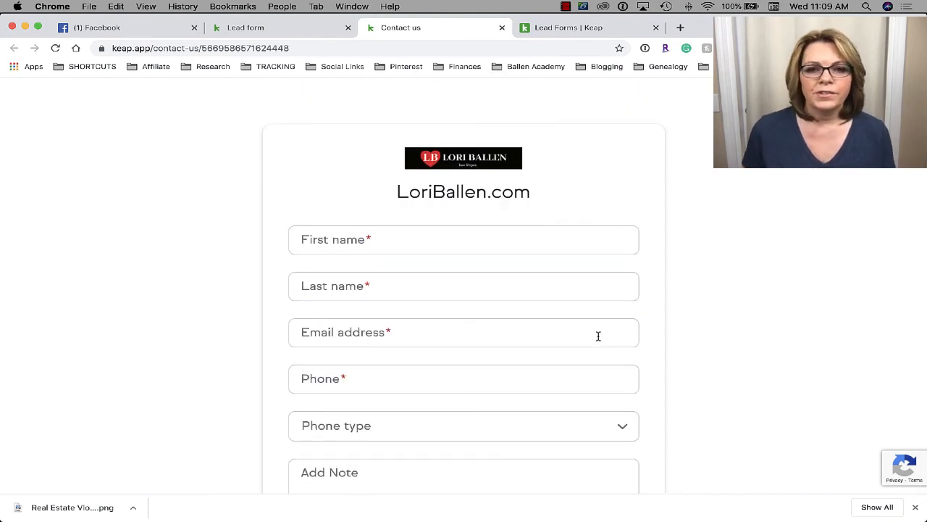
scroll(598, 336, down, 4)
scroll(599, 336, up, 2)
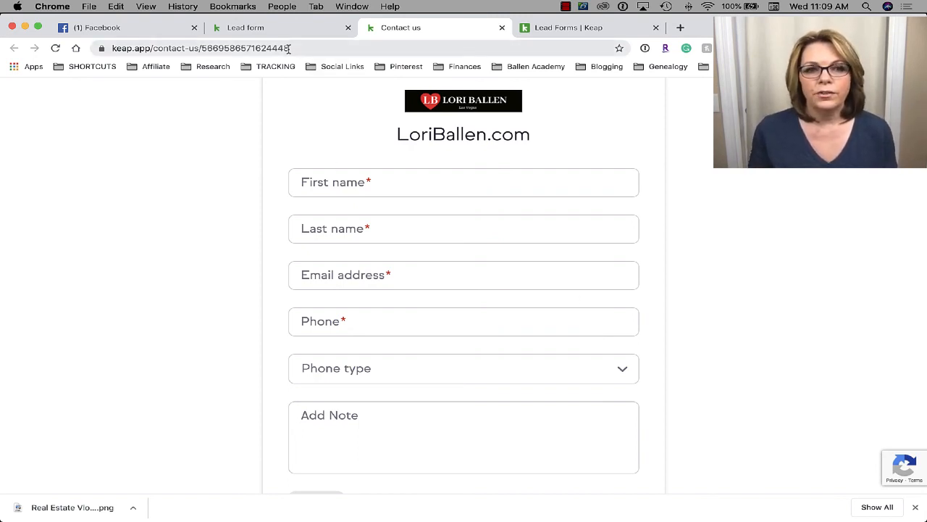
drag(289, 48, 116, 40)
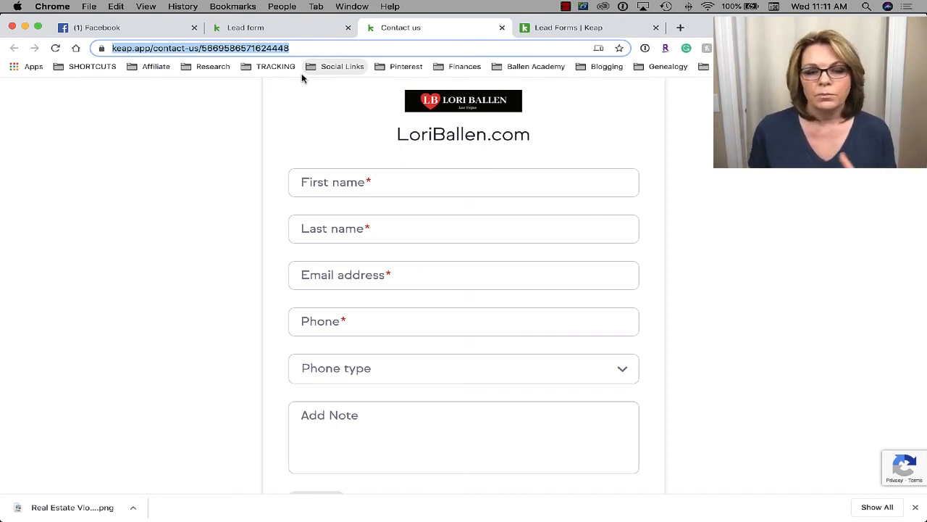
- Copy the lead form's web address and return to the lead form settings tab
scroll(420, 116, up, 2)
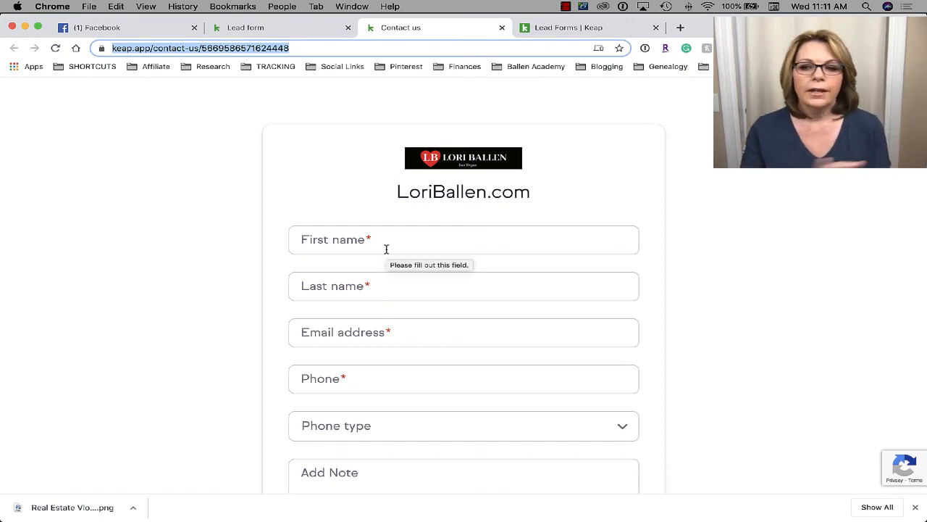
click(245, 27)
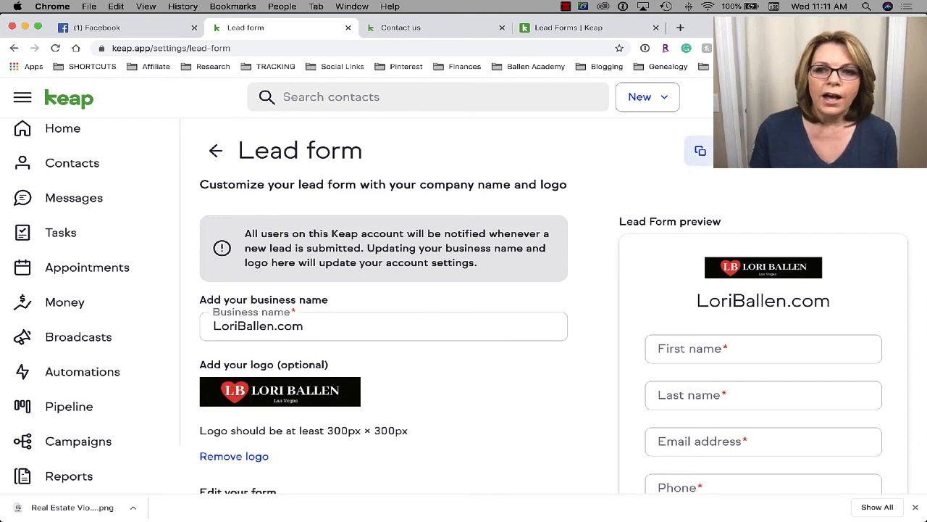
click(392, 32)
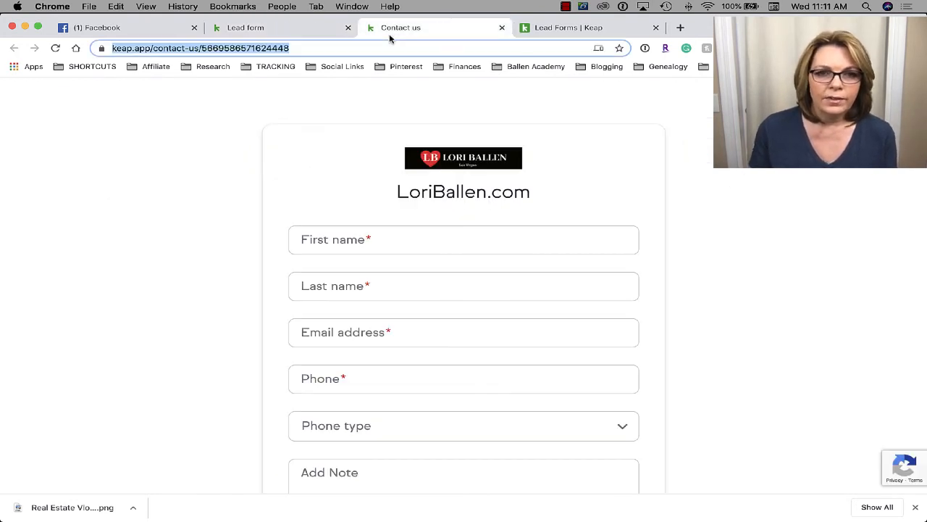
click(297, 53)
key(ctrl+a)
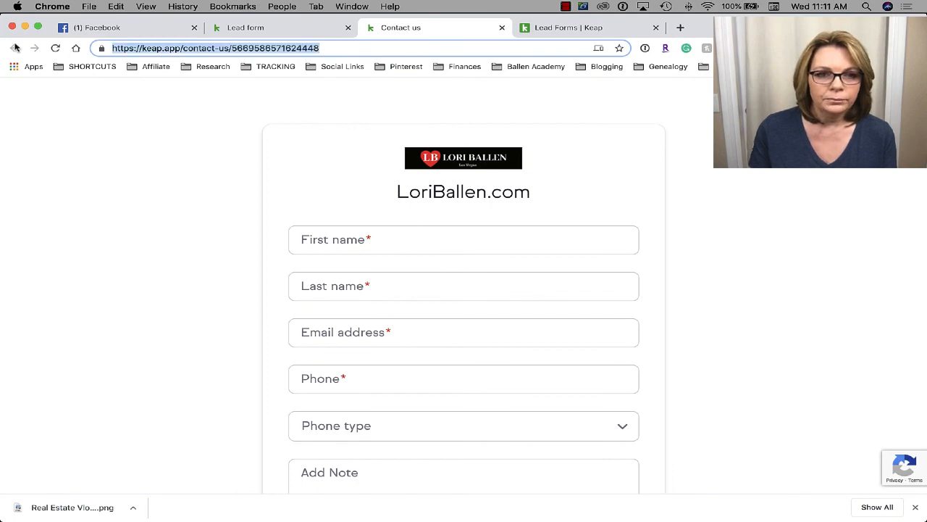
click(246, 27)
click(441, 28)
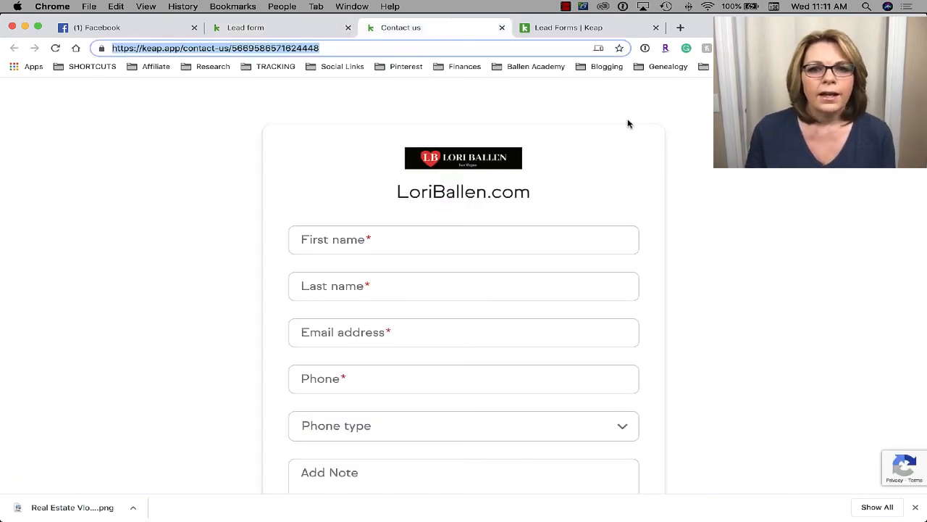
click(275, 27)
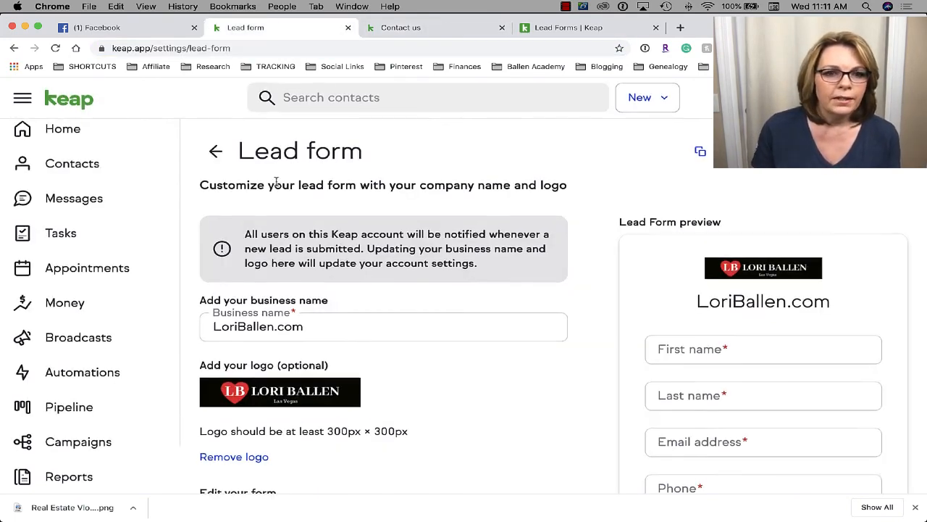
- Go back to Settings and review the completed lead-form and contact-import setup cards
click(216, 151)
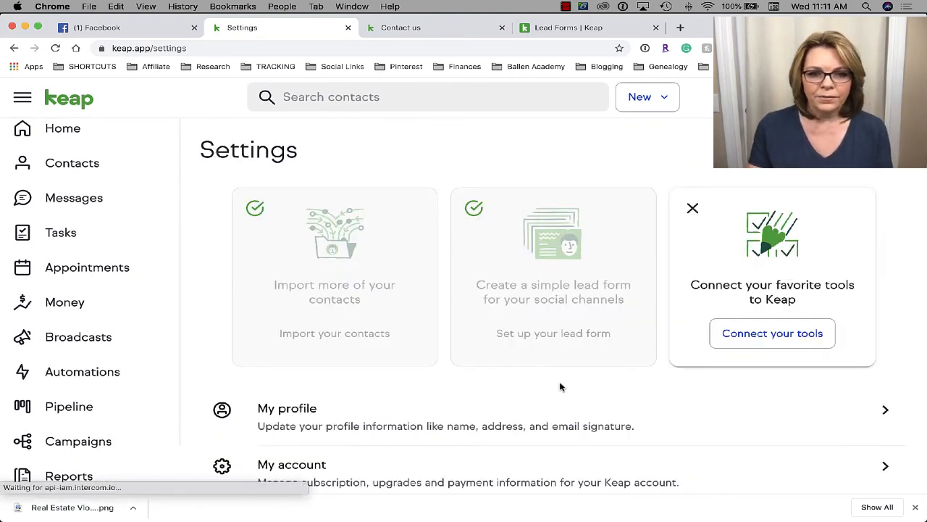
scroll(559, 385, down, 2)
scroll(560, 386, down, 4)
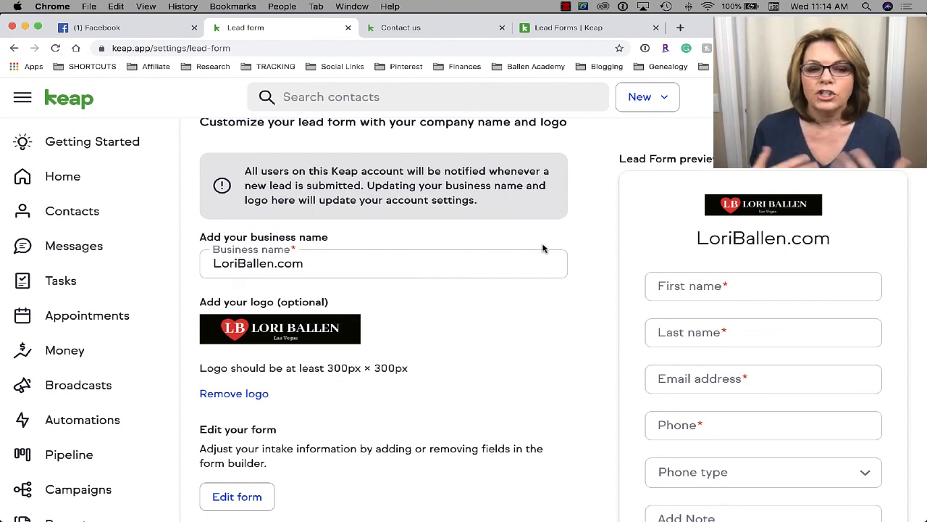
scroll(734, 360, down, 2)
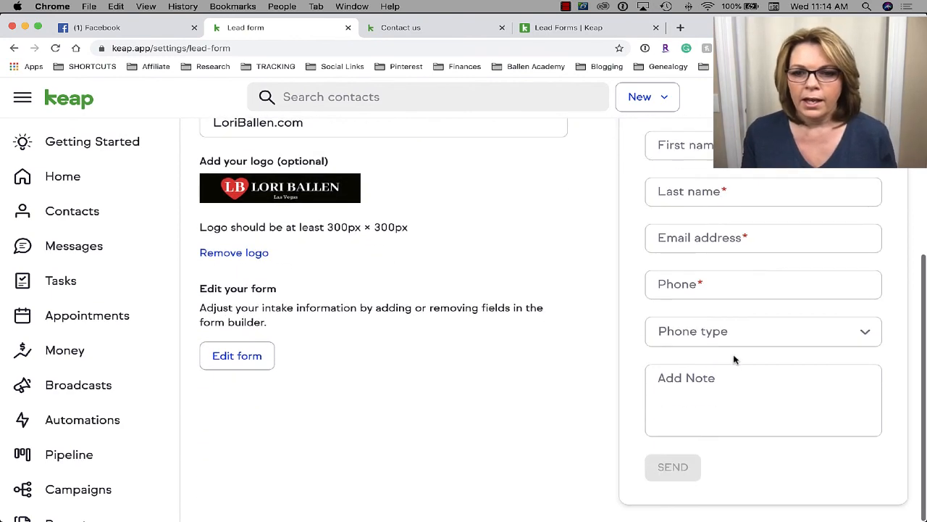
scroll(734, 359, up, 1)
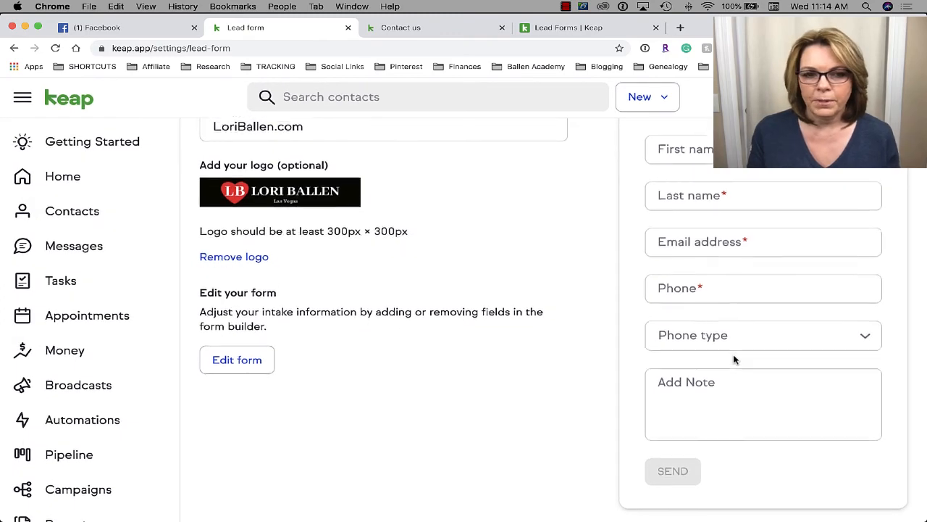
scroll(406, 328, up, 3)
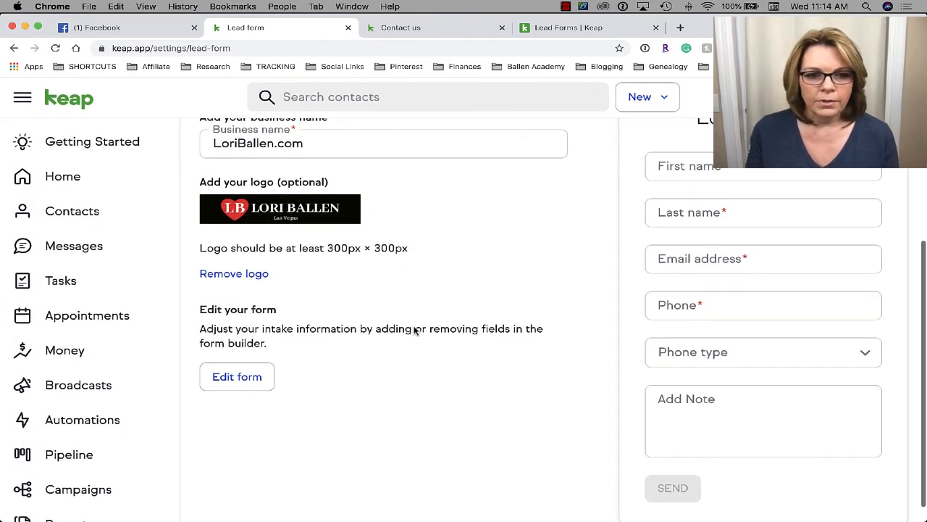
scroll(414, 330, down, 1)
scroll(414, 330, up, 3)
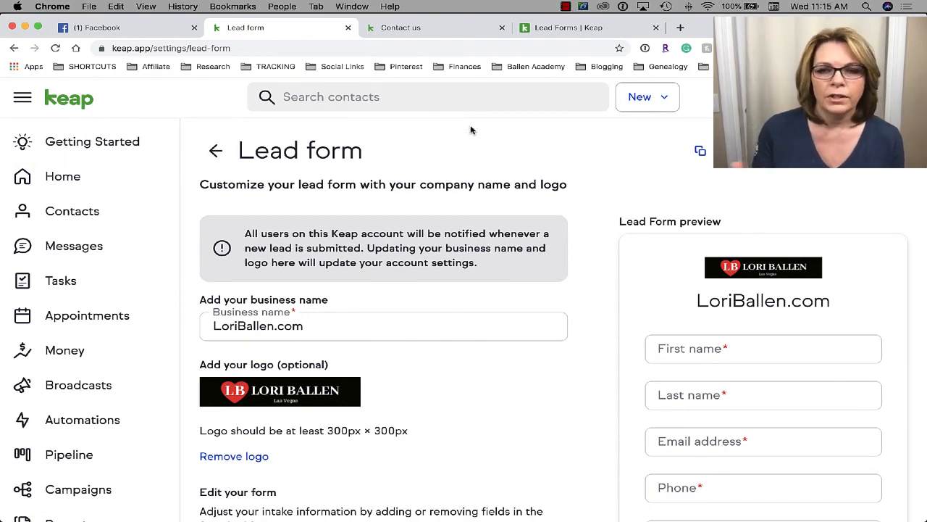
click(216, 152)
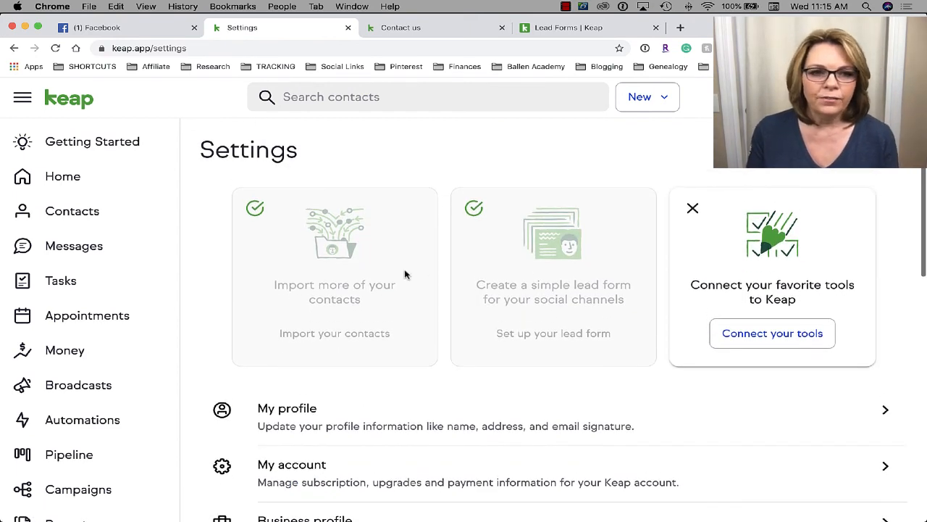
- From Getting Started, look over the lead form setup page, then leave it for settings
click(100, 145)
scroll(574, 381, down, 5)
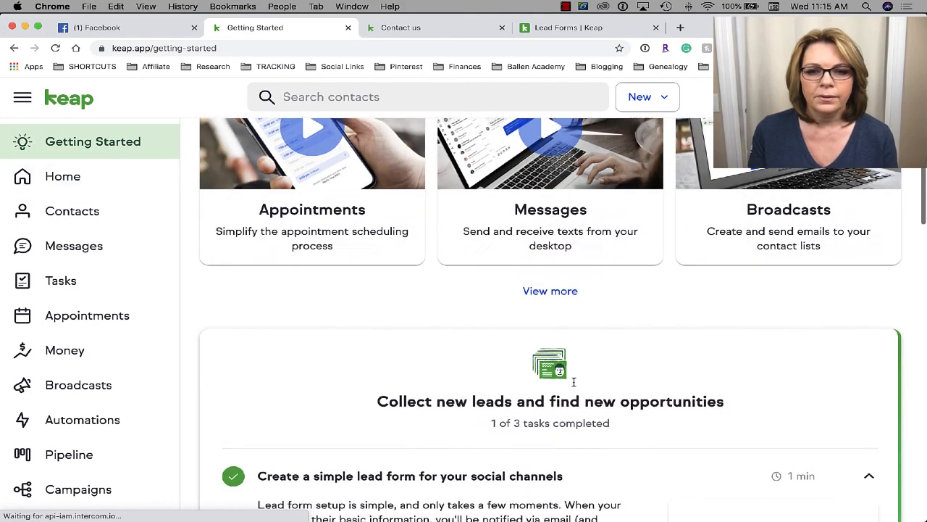
scroll(574, 382, down, 3)
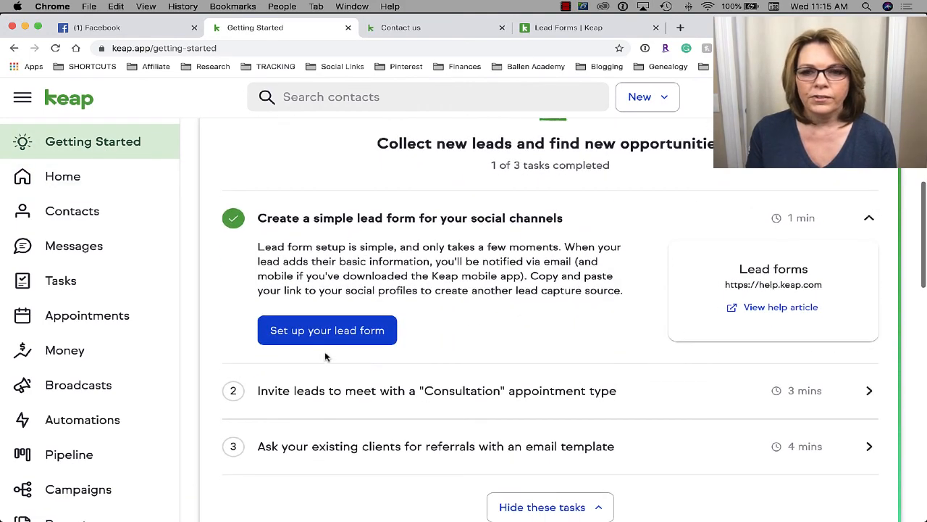
scroll(232, 345, down, 1)
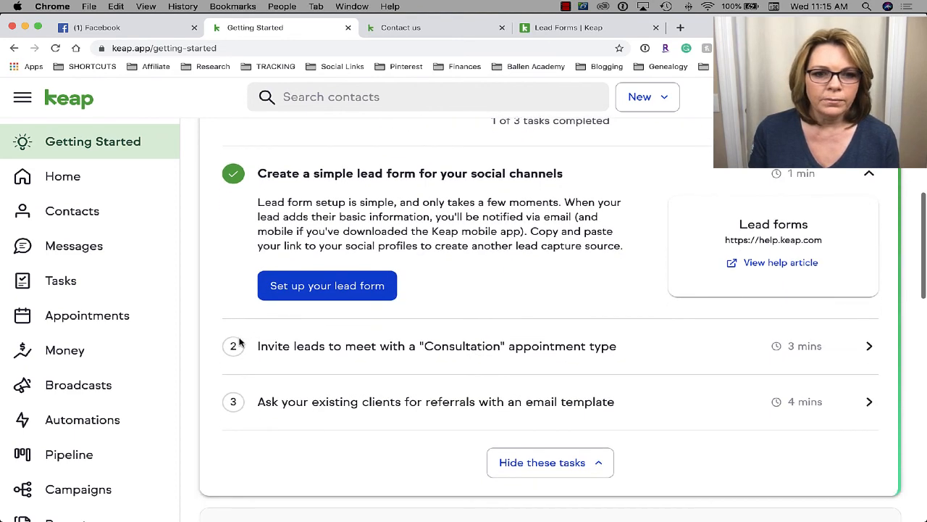
click(360, 290)
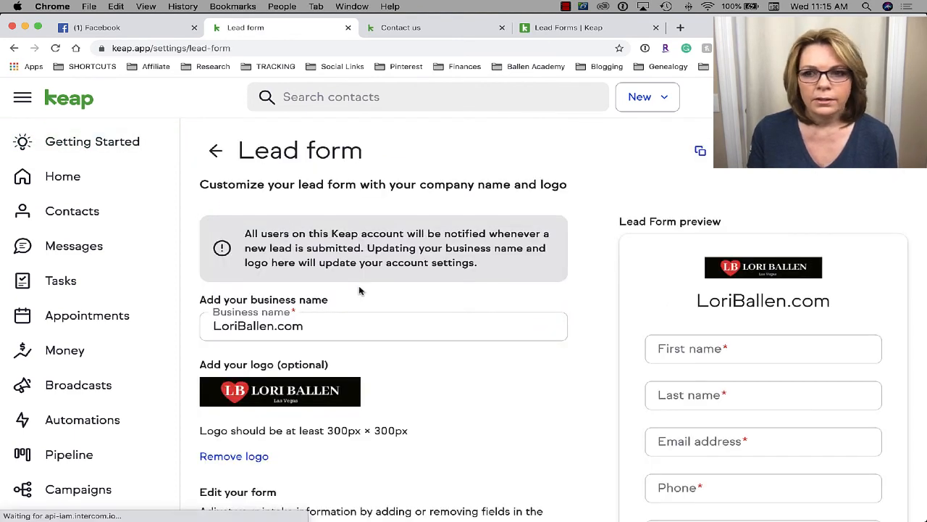
scroll(359, 289, down, 5)
scroll(359, 290, up, 5)
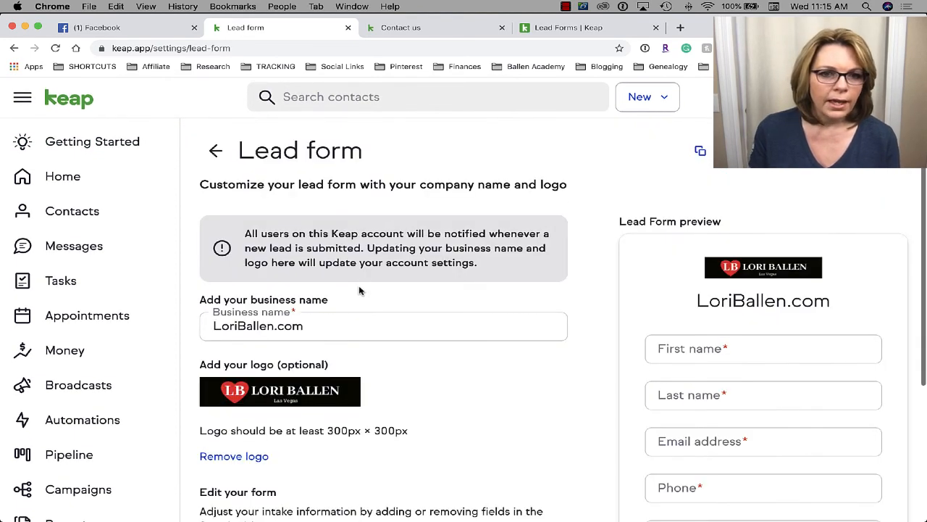
click(215, 151)
- Back on Getting Started, expand the Consultation appointment-type task to show its details
scroll(444, 268, down, 1)
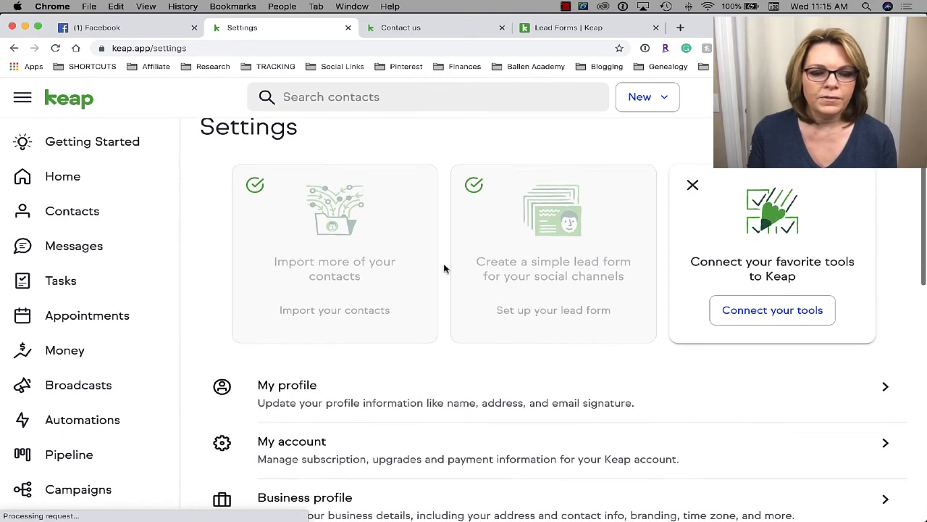
click(44, 144)
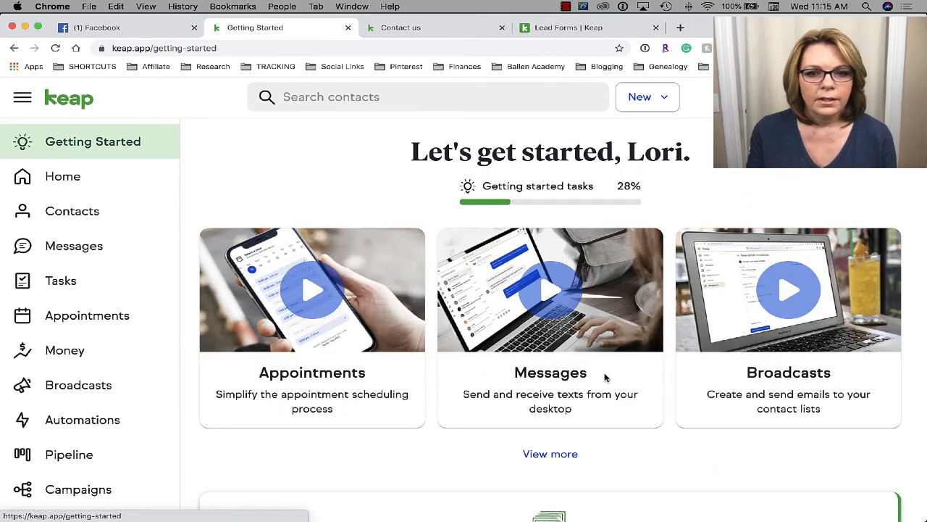
scroll(605, 377, down, 10)
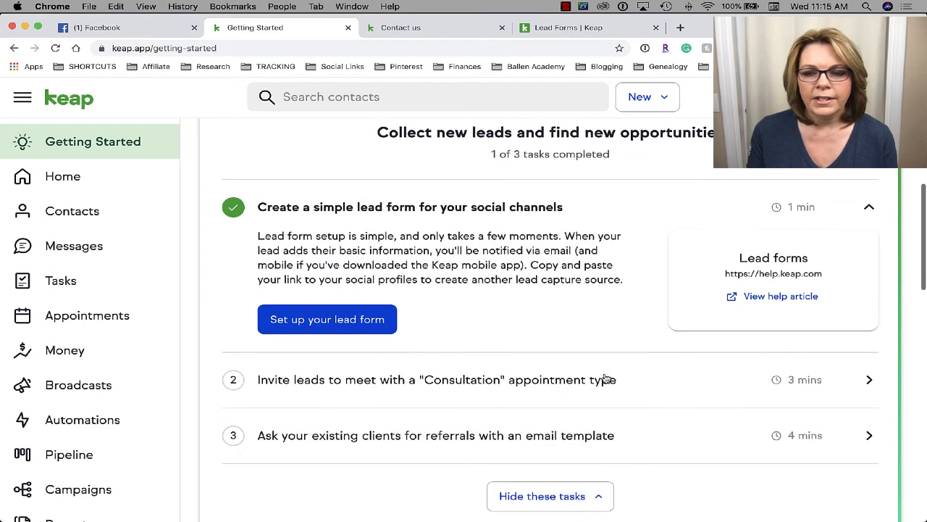
scroll(605, 376, down, 2)
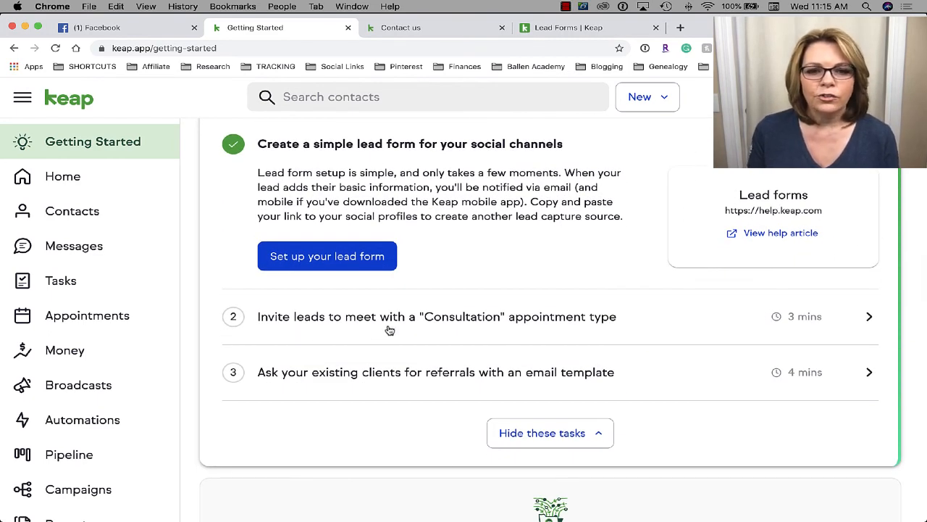
click(865, 319)
scroll(557, 342, down, 2)
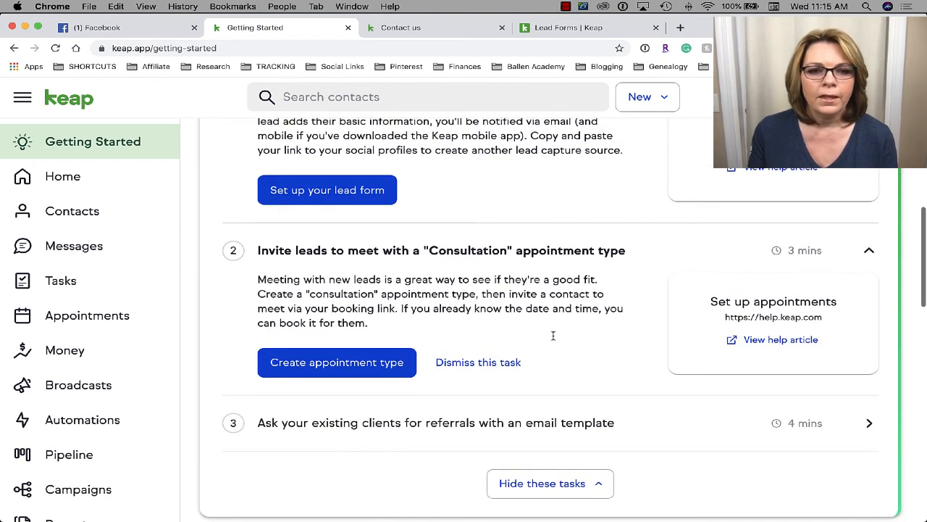
scroll(554, 330, down, 1)
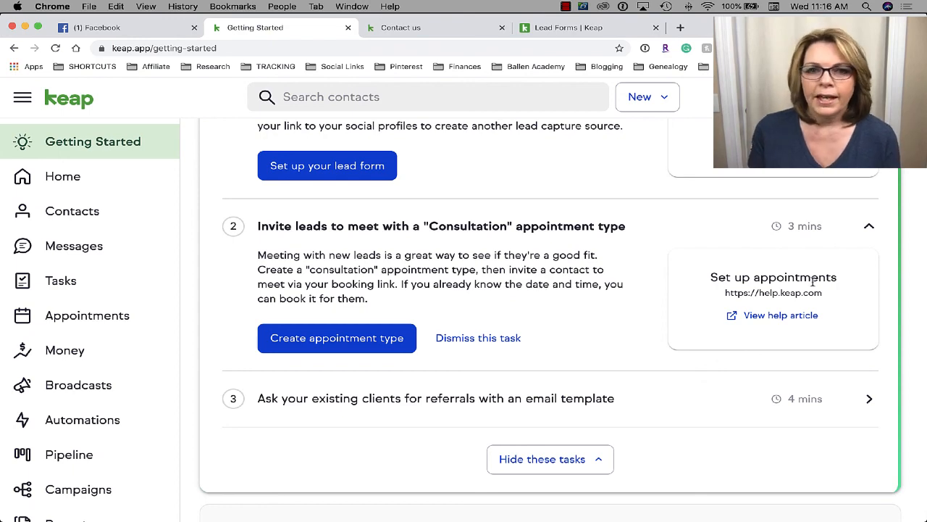
- Skim the 'Set up your booking page' help article in a new tab, then return to Getting Started
click(742, 316)
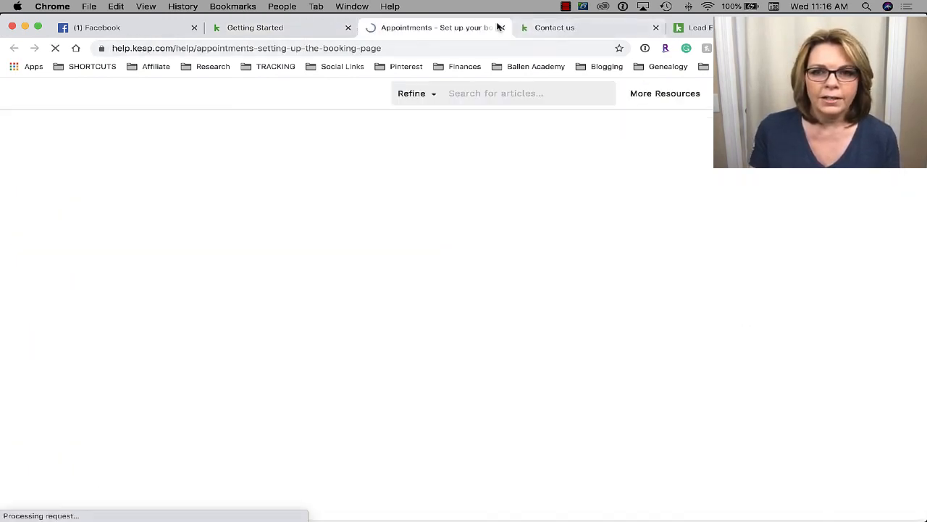
scroll(439, 304, down, 15)
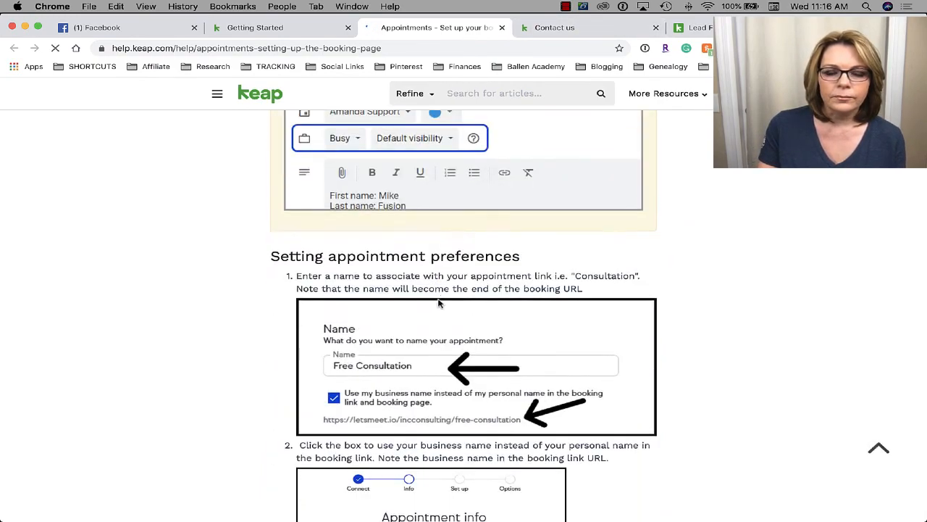
scroll(438, 299, down, 20)
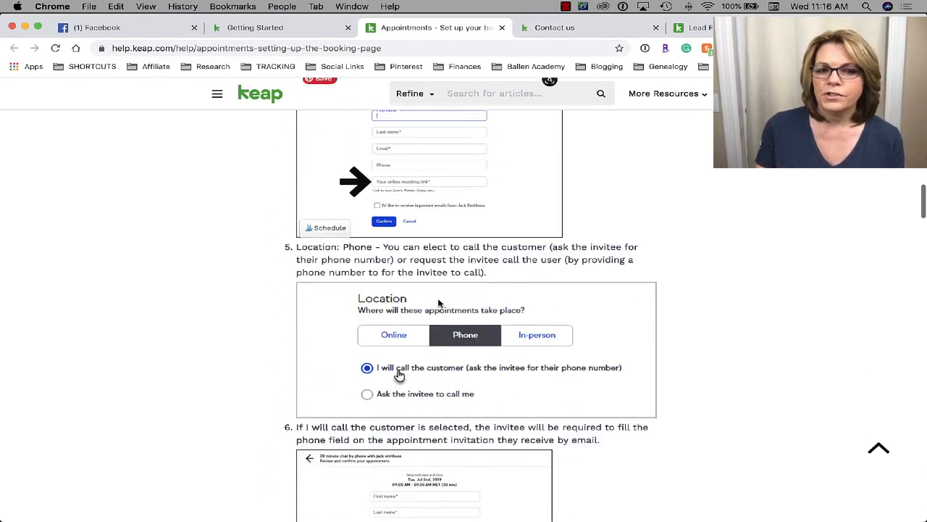
scroll(484, 461, down, 5)
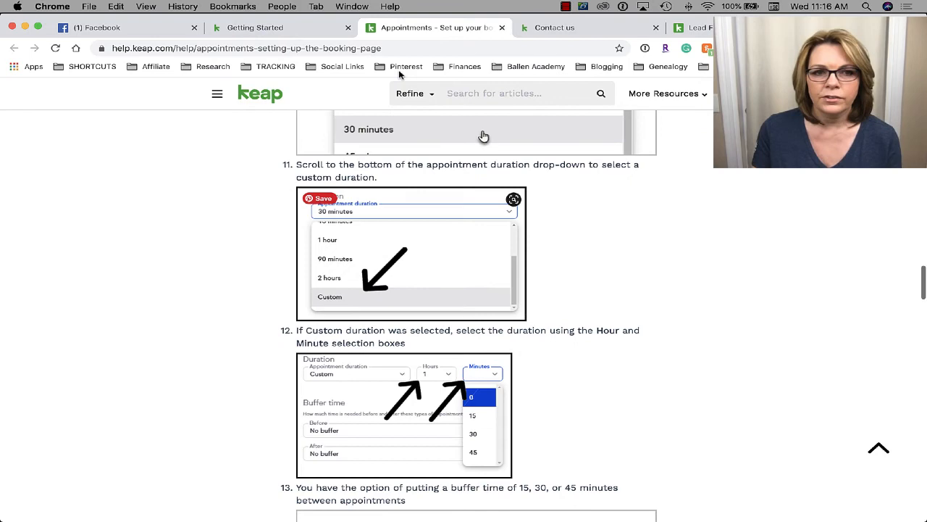
click(267, 27)
scroll(428, 377, down, 1)
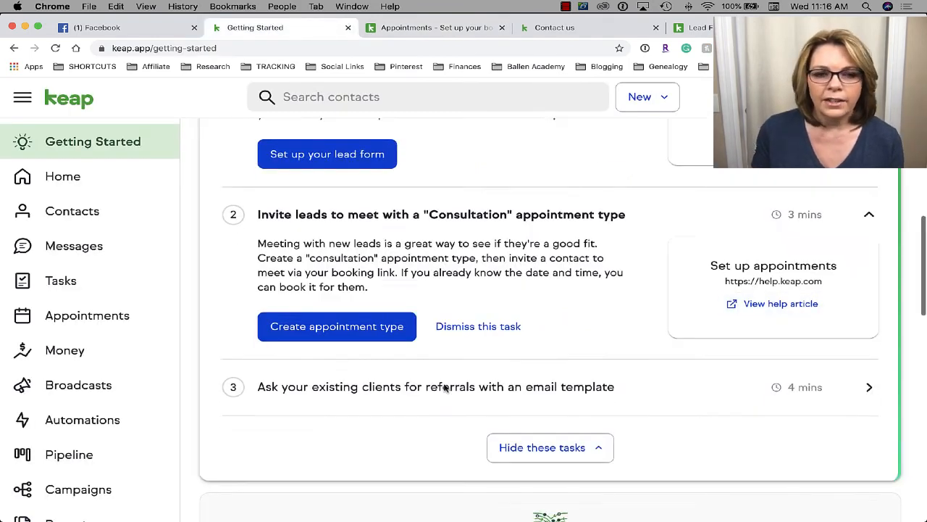
- Create an appointment type, skip the other-calendar-providers form, and choose Sync your Google Calendar
click(331, 322)
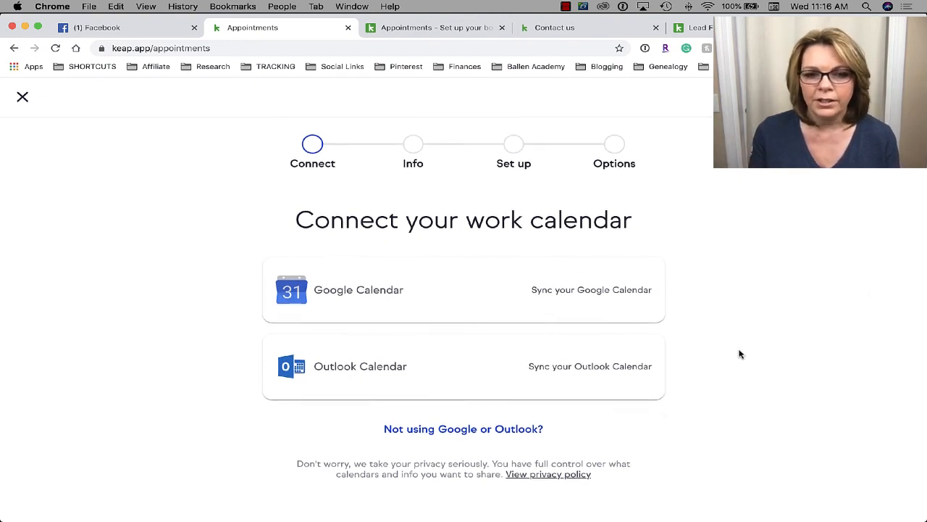
click(487, 435)
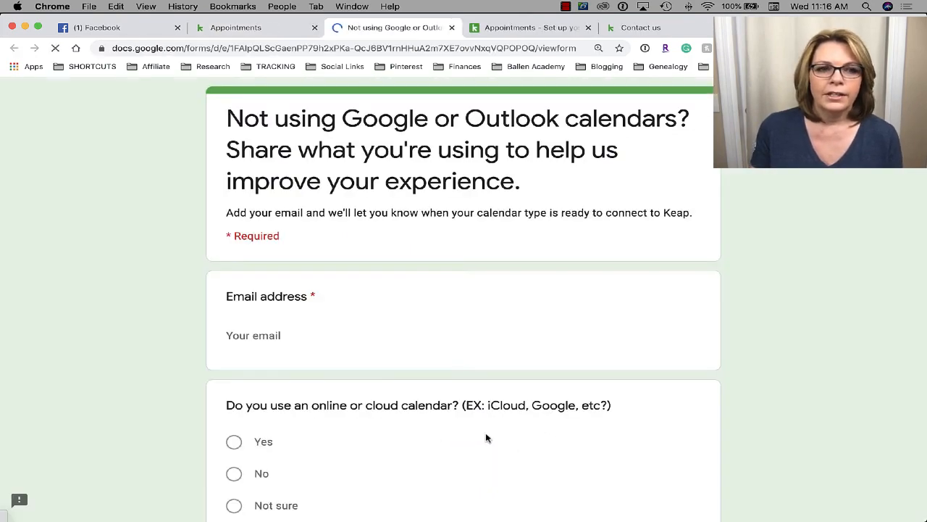
scroll(487, 436, down, 5)
scroll(486, 434, up, 3)
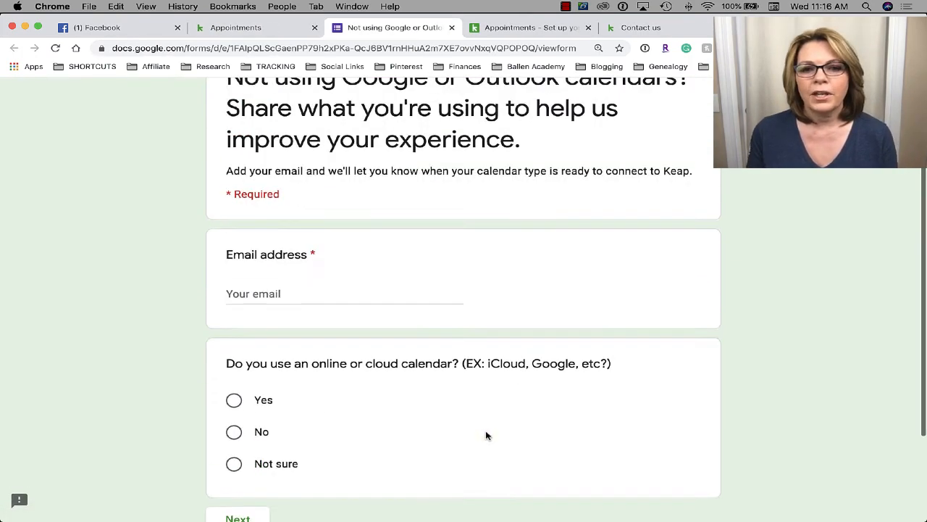
click(451, 27)
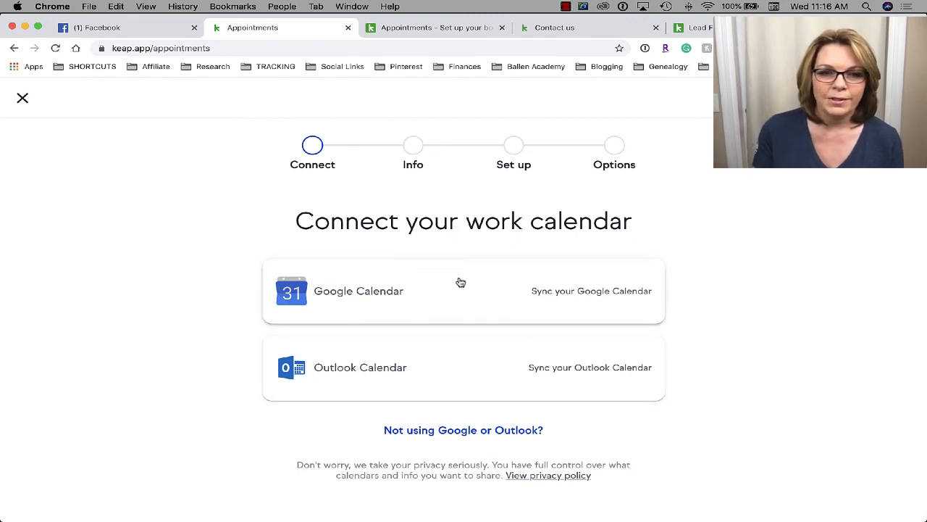
click(615, 296)
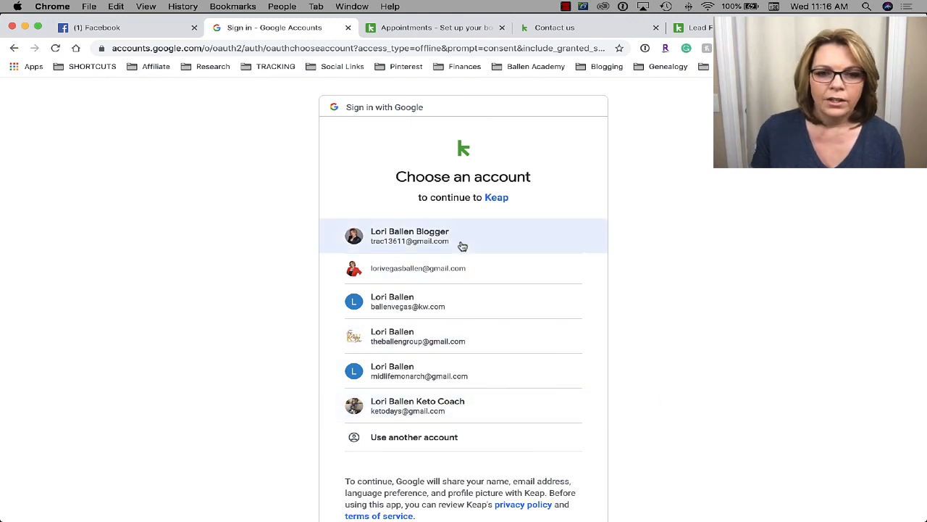
- Sign in with the chosen Google account and allow Keap access to its calendar
click(397, 236)
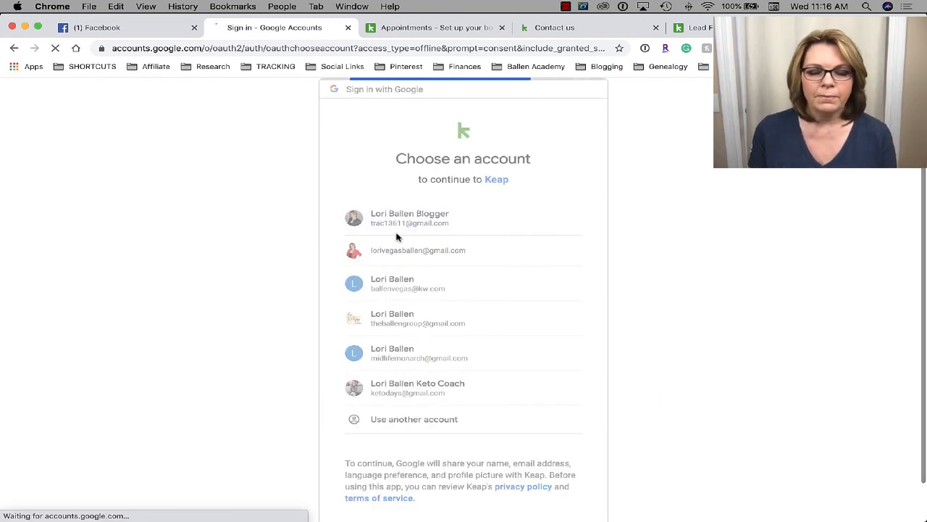
scroll(592, 265, down, 2)
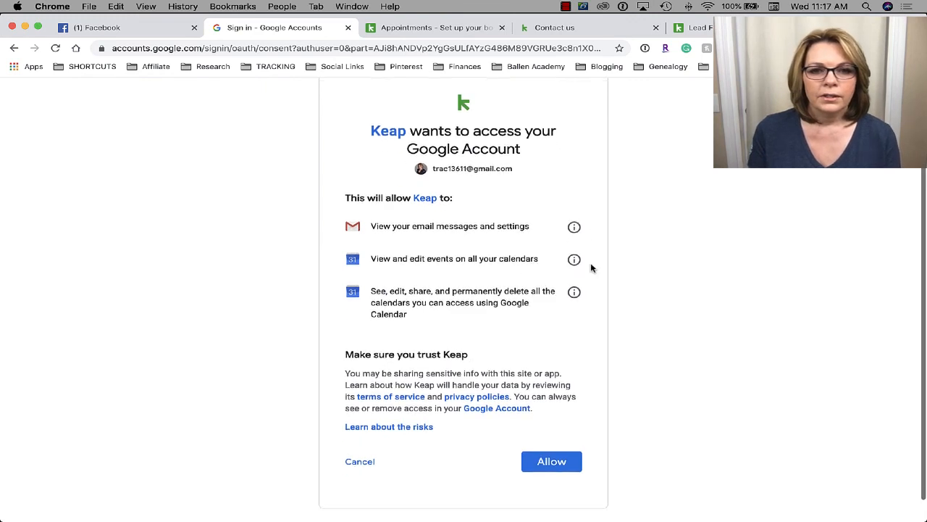
click(558, 458)
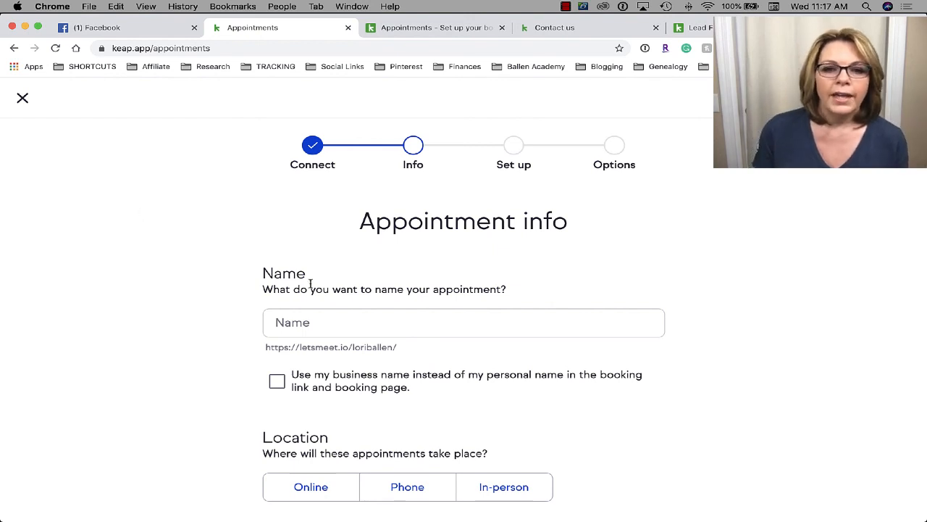
- Enter 'Consultation' as the appointment name, giving a booking link ending in /consultation
click(448, 321)
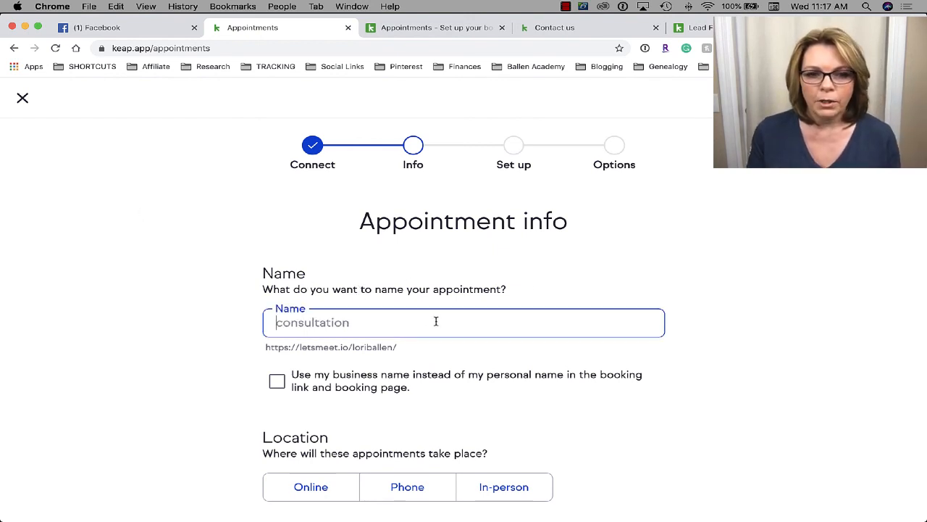
text(Con)
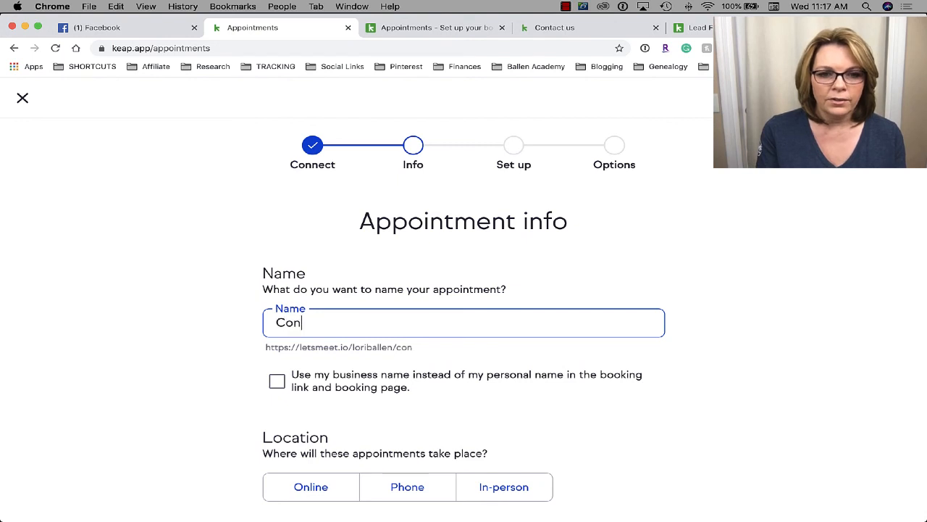
text(sultation)
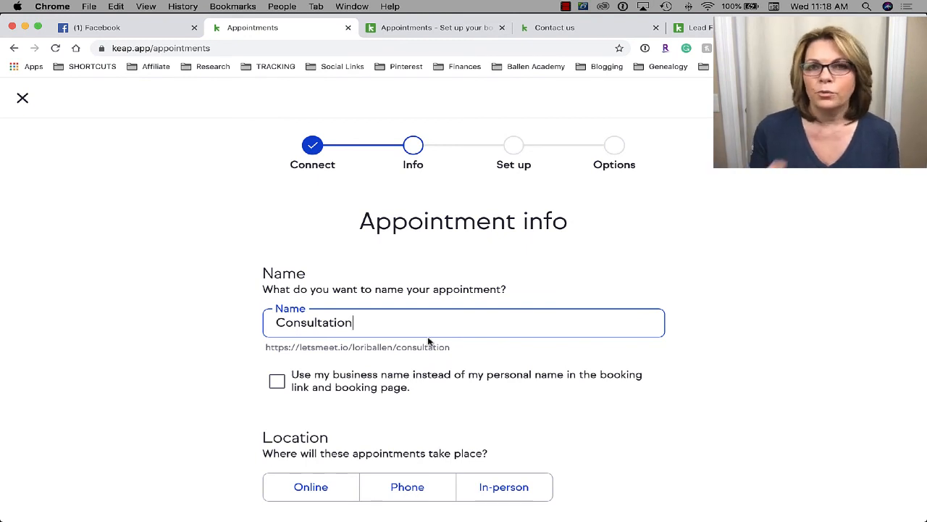
scroll(428, 341, down, 1)
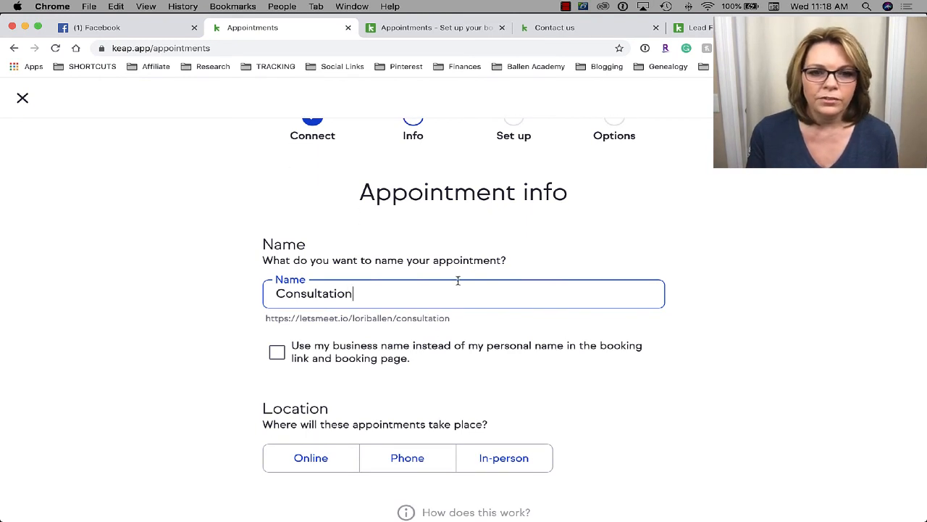
scroll(460, 278, down, 1)
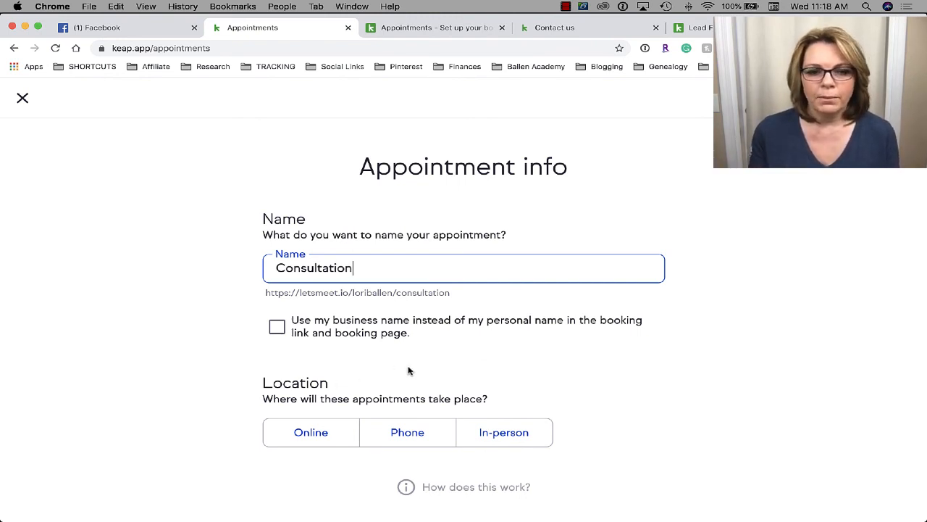
- Make the Consultation an online appointment that uses the host's own meeting link
click(317, 436)
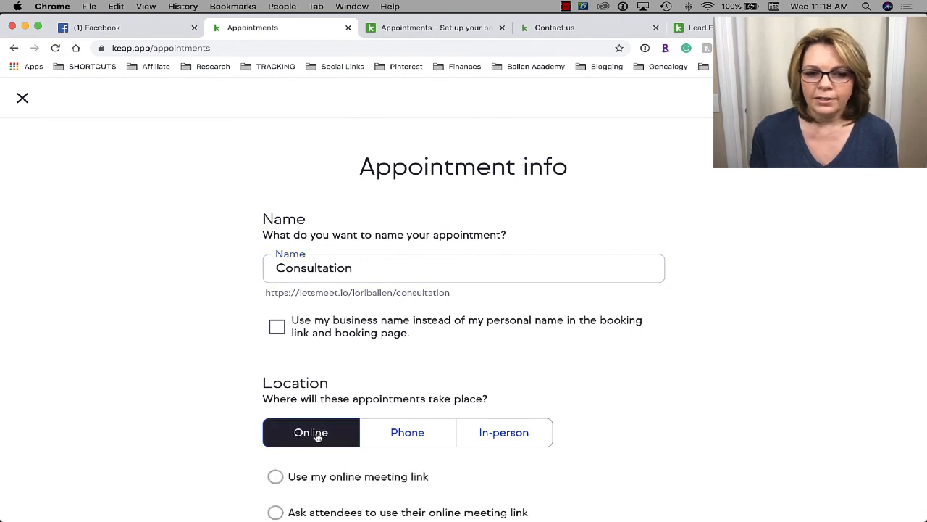
scroll(316, 437, down, 2)
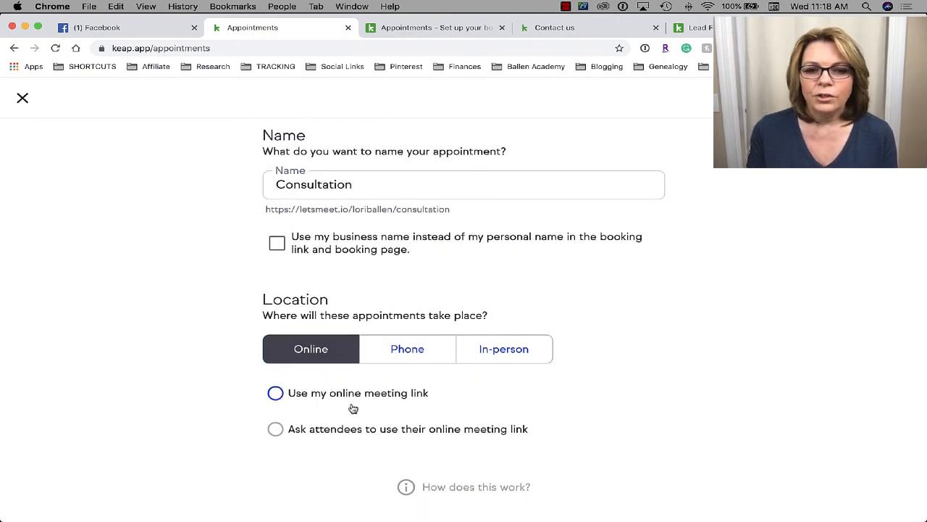
click(275, 394)
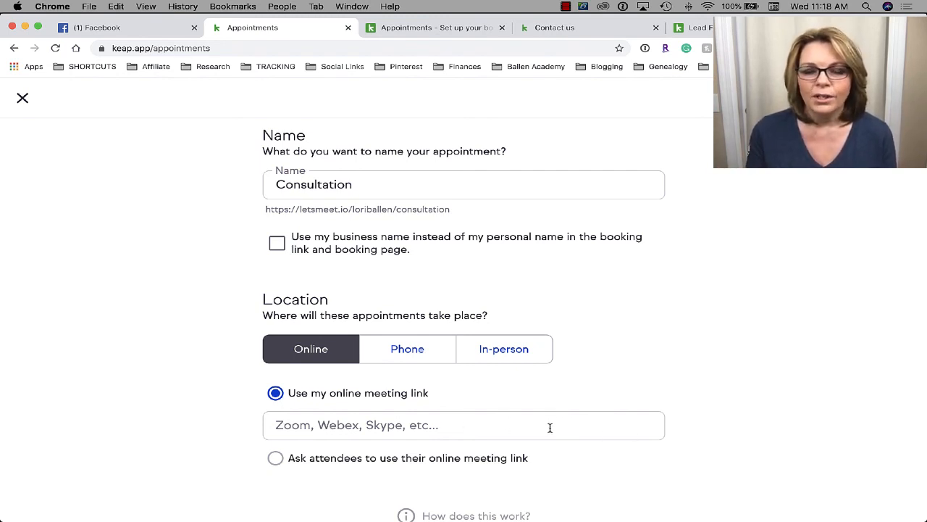
scroll(550, 427, down, 1)
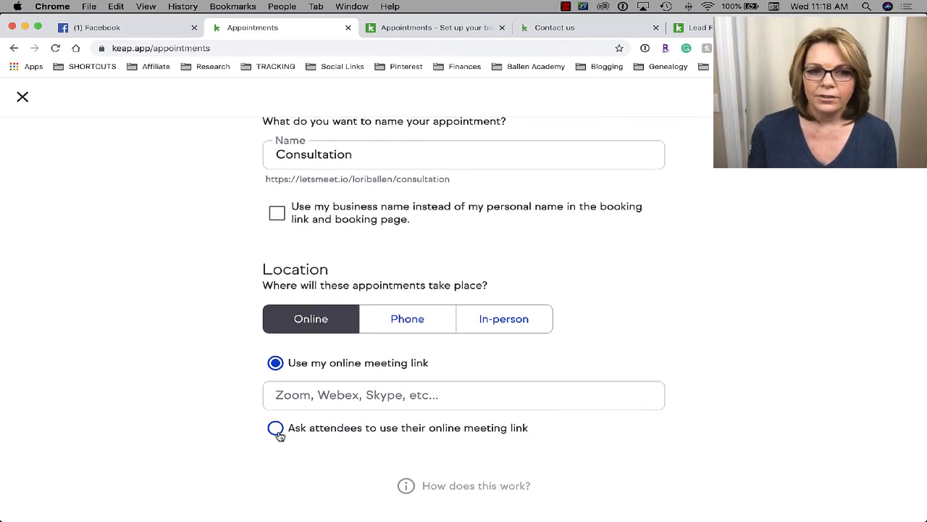
scroll(474, 337, up, 5)
scroll(477, 337, down, 5)
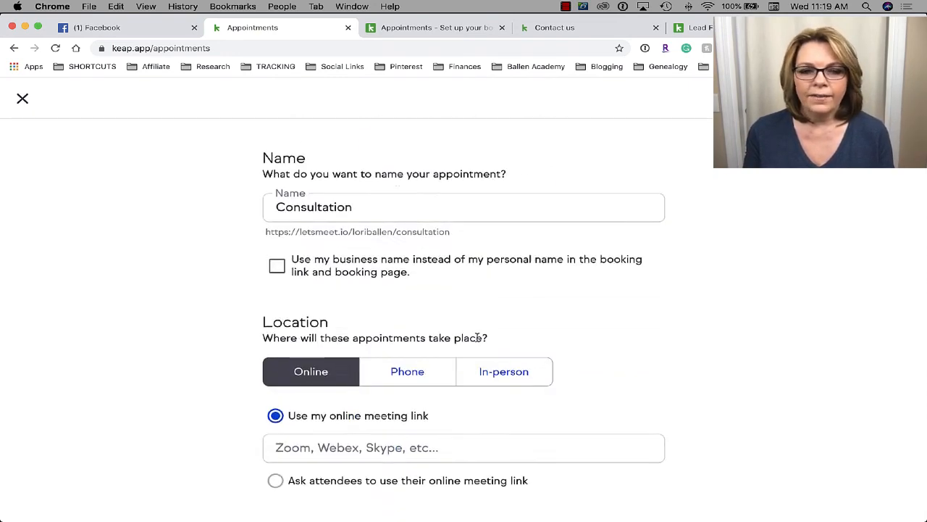
- Enter the host's personal /meet-me meeting URL and continue to hours and availability
click(323, 392)
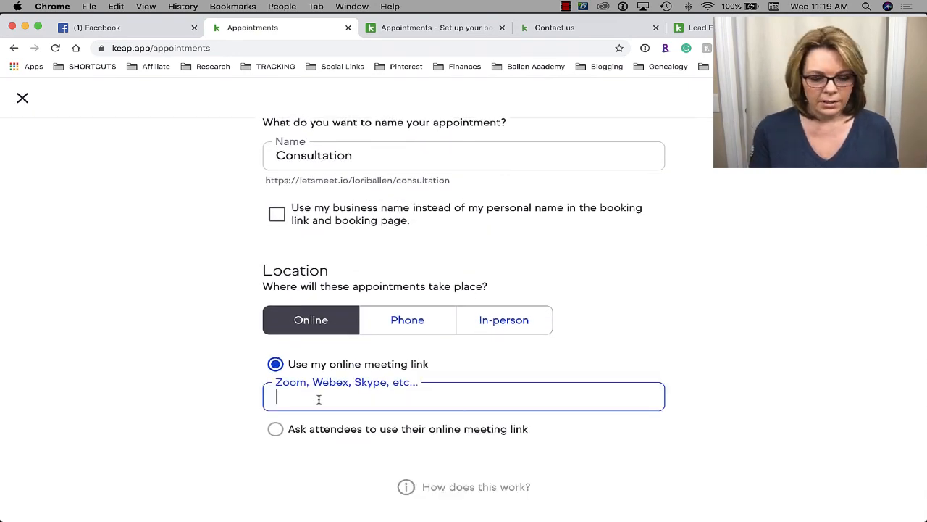
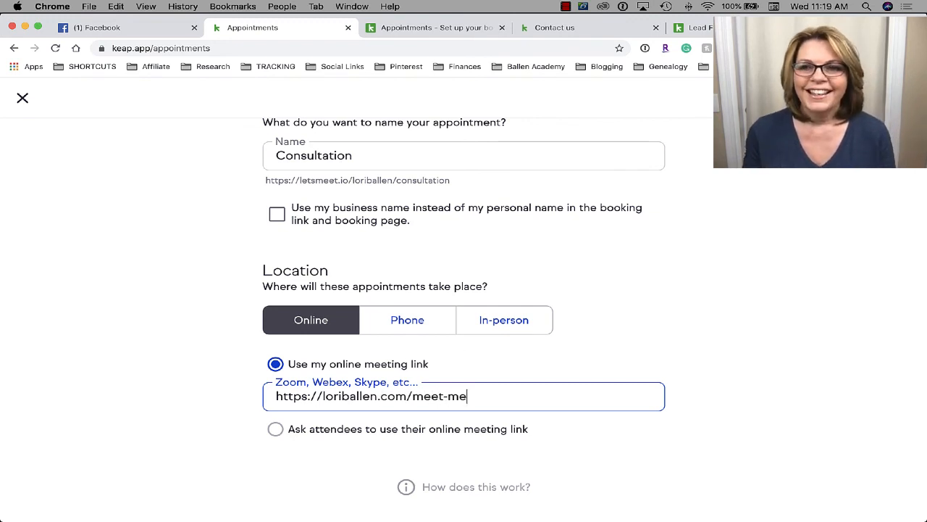
key(Return)
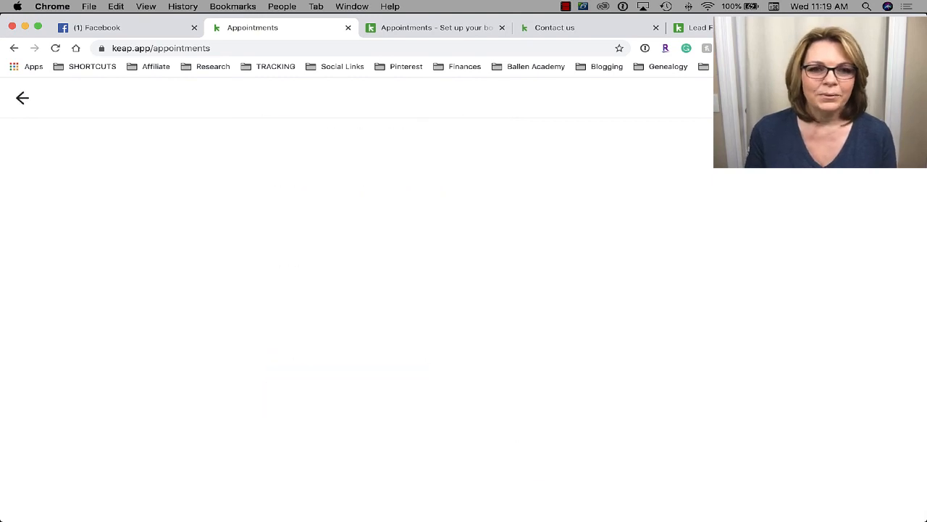
- Set the Consultation's duration to 30 minutes
scroll(385, 311, up, 3)
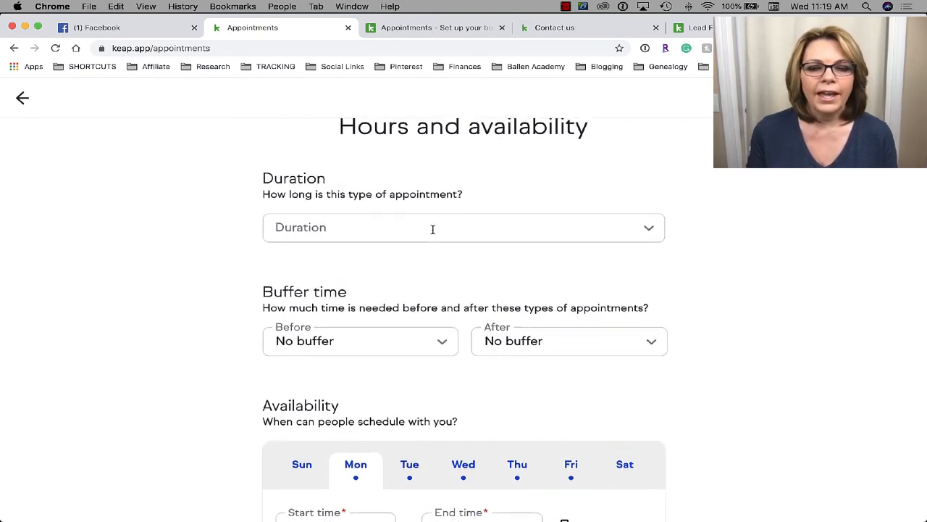
scroll(432, 234, up, 2)
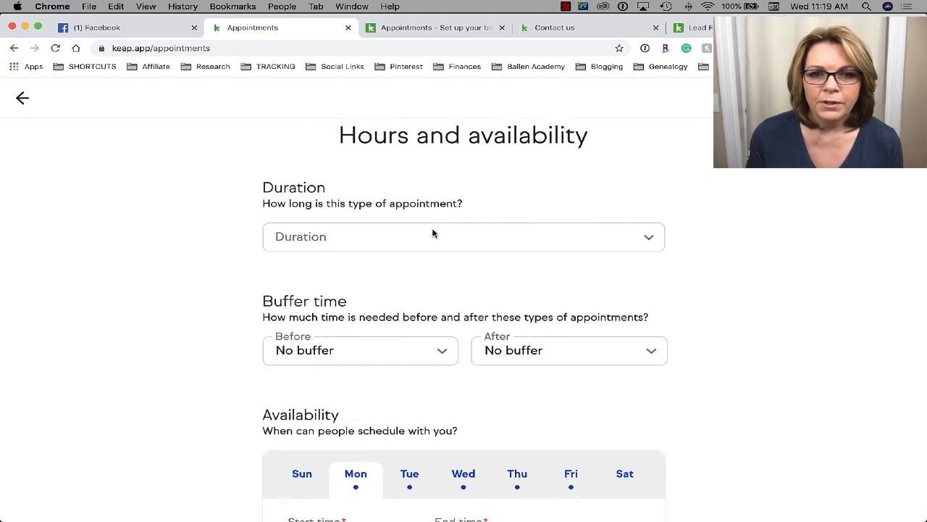
click(391, 244)
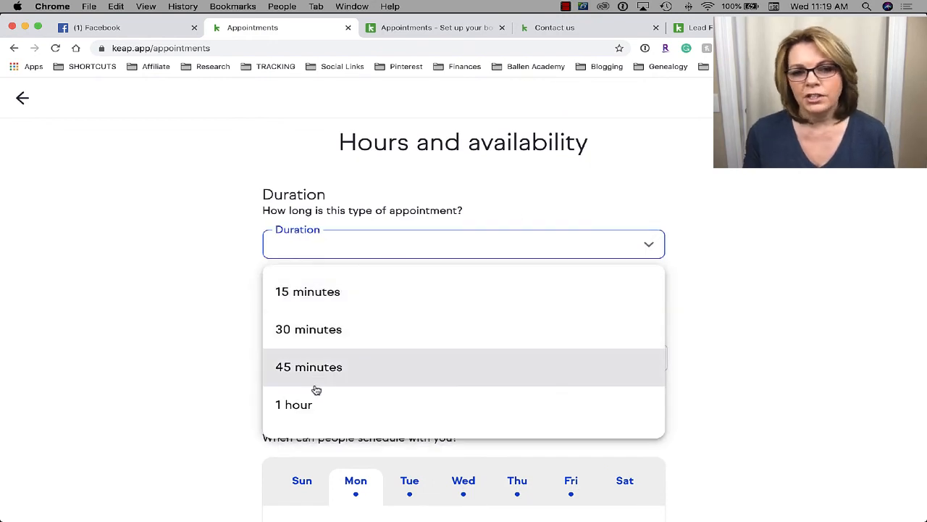
scroll(314, 387, down, 1)
click(343, 314)
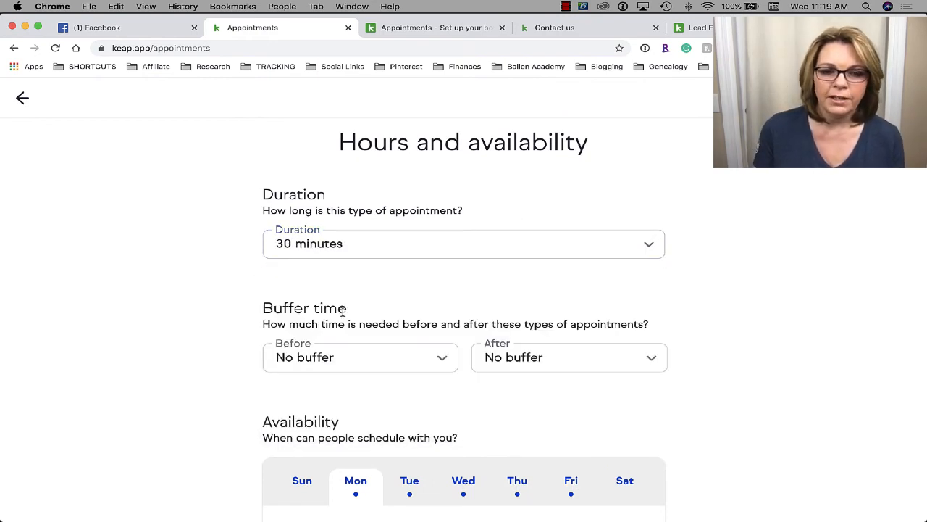
- Add a 15-minute buffer both before and after each appointment
scroll(343, 310, down, 3)
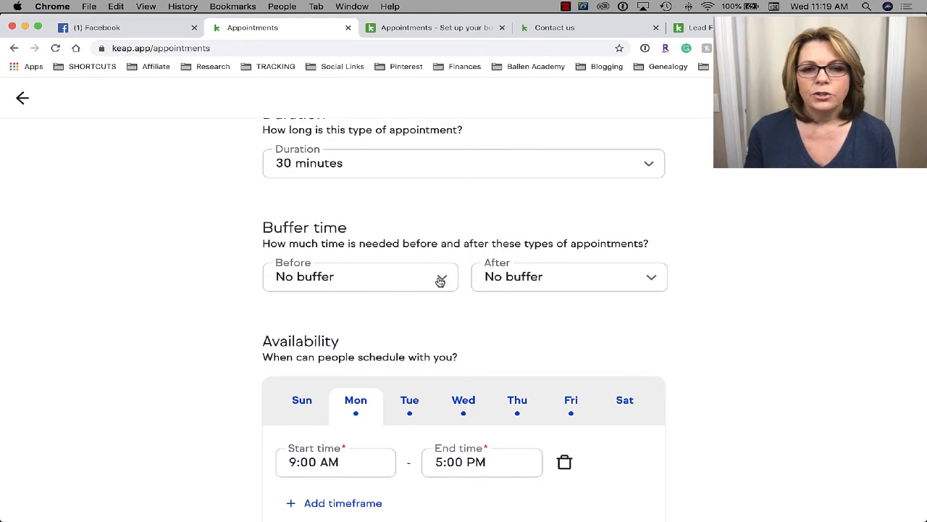
scroll(440, 281, down, 1)
scroll(439, 281, down, 1)
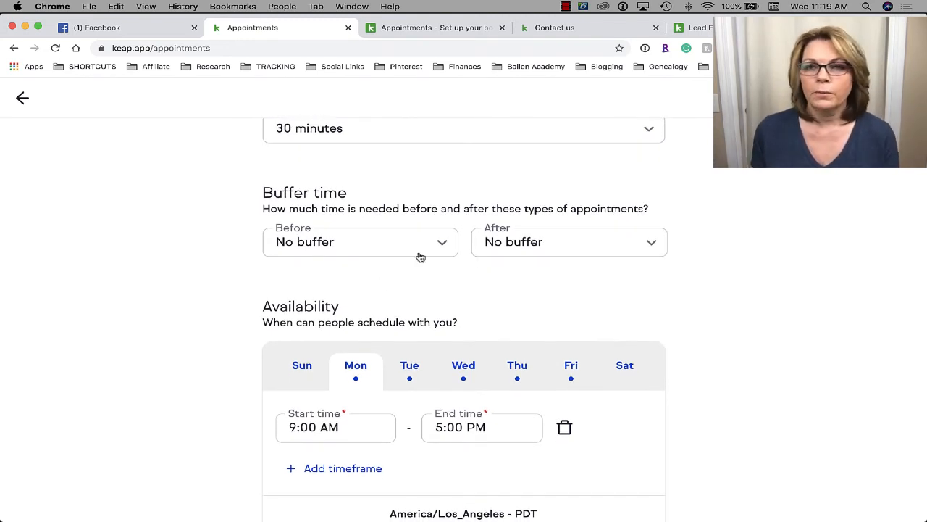
click(373, 250)
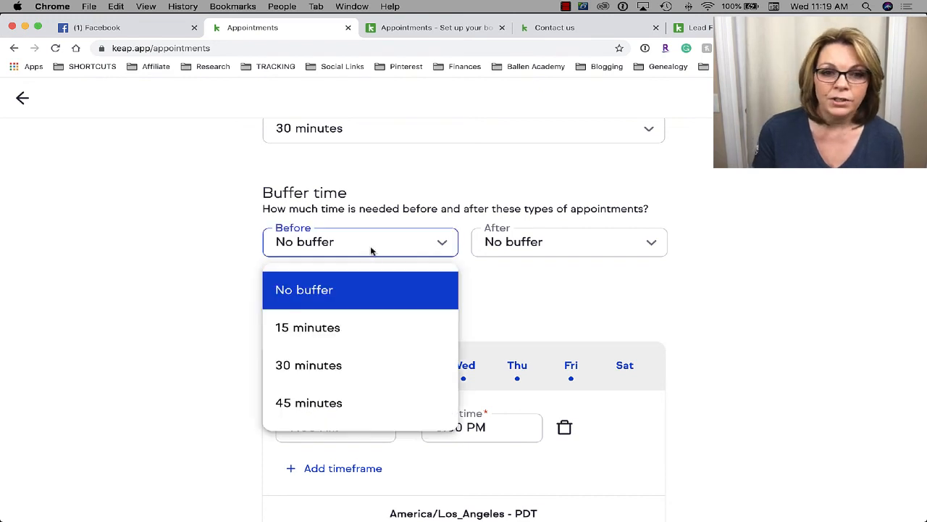
click(331, 328)
click(576, 250)
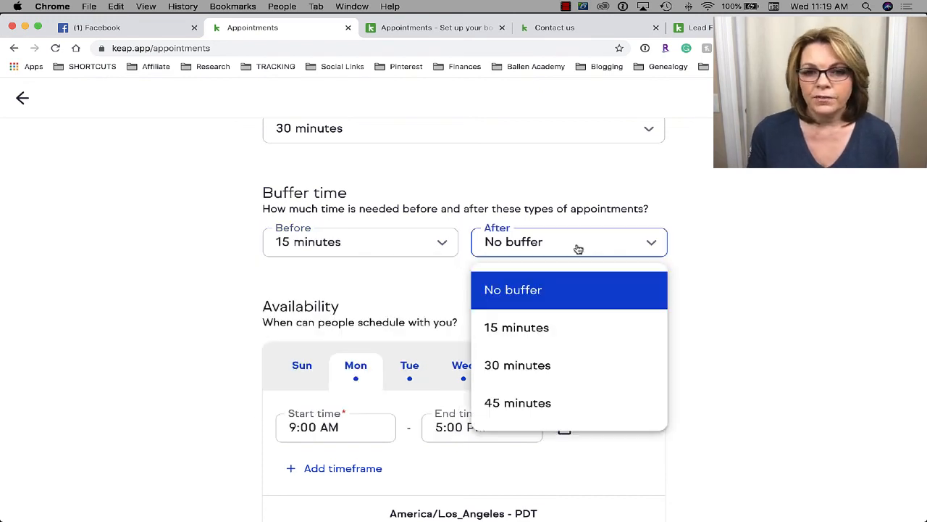
click(543, 318)
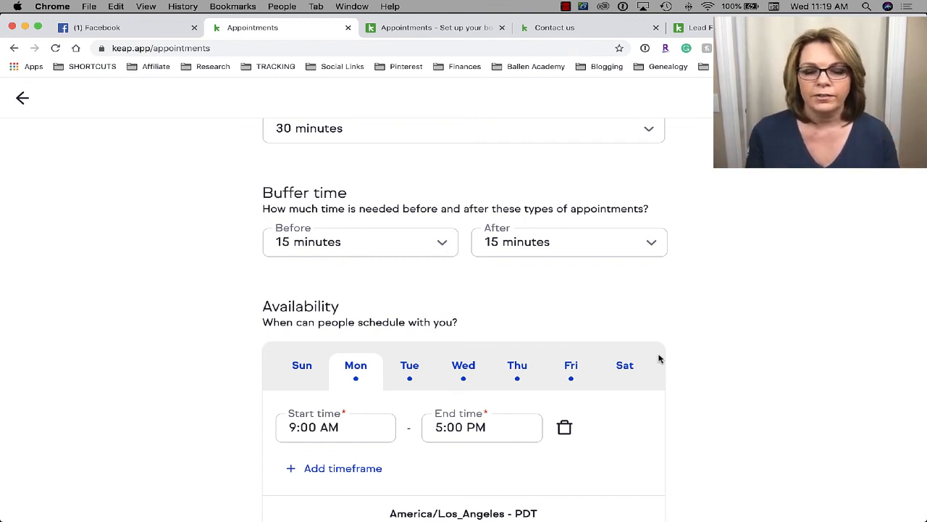
scroll(540, 259, down, 1)
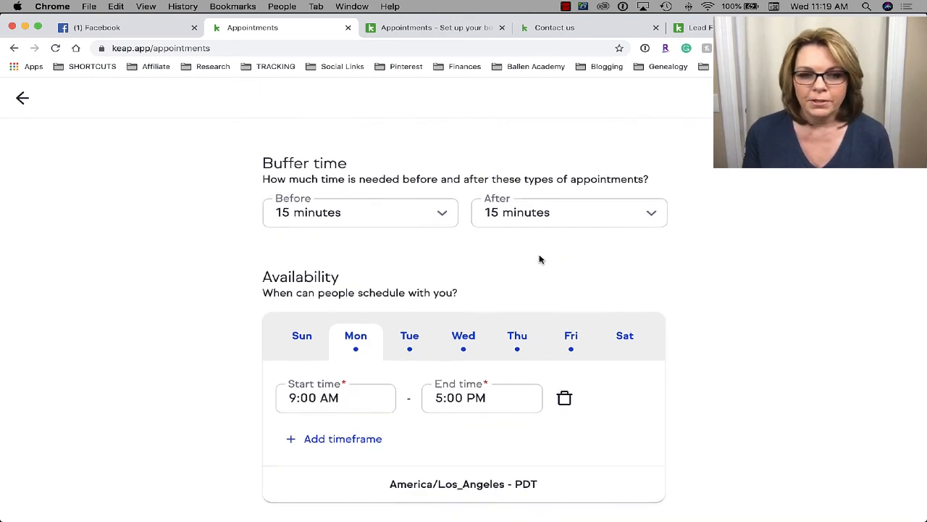
scroll(540, 259, down, 2)
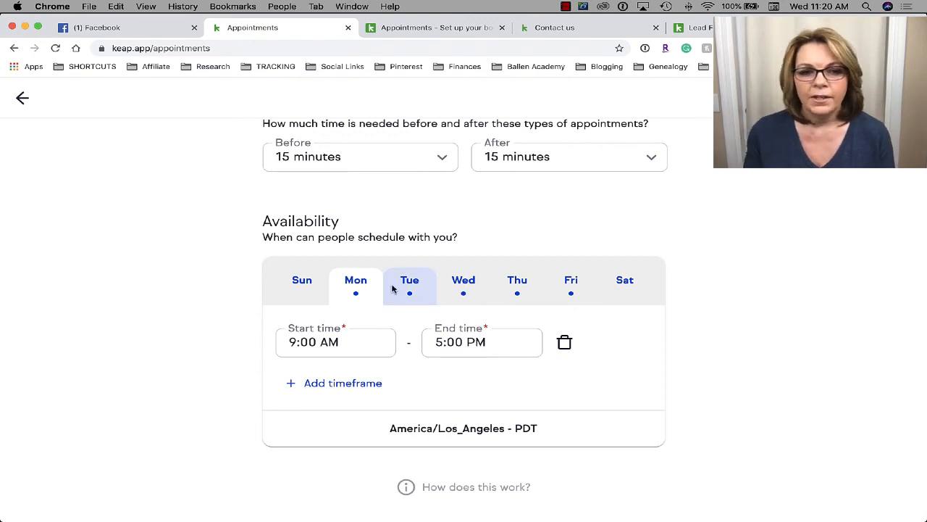
- Add a second Monday timeframe and change Tuesday's start time to 12:00 PM
click(313, 400)
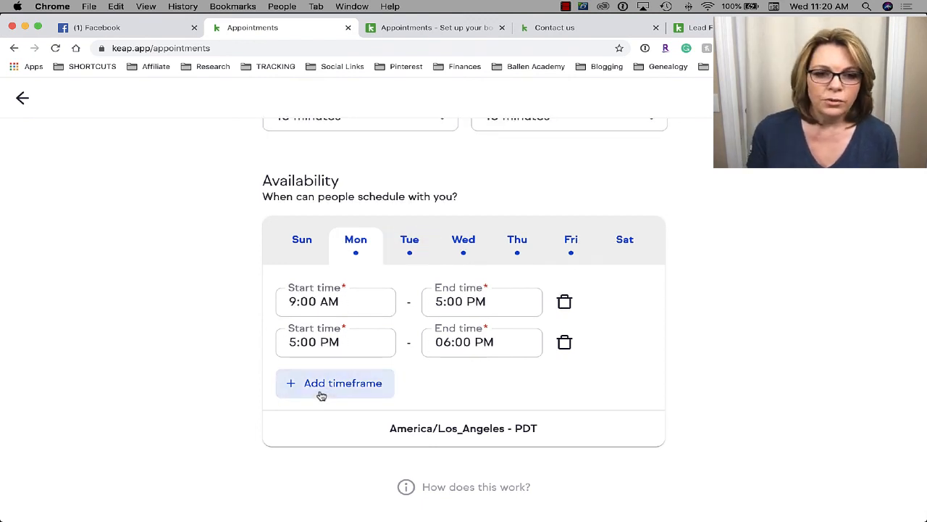
click(411, 246)
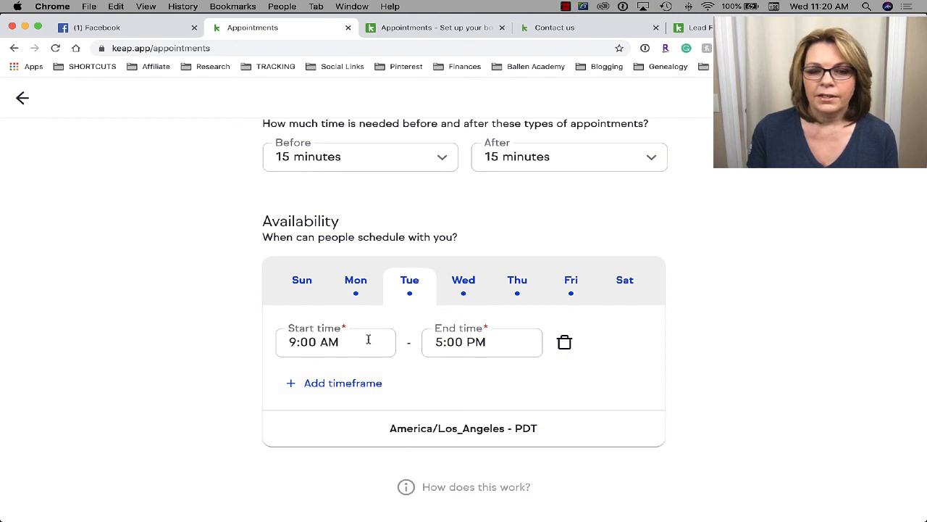
click(341, 345)
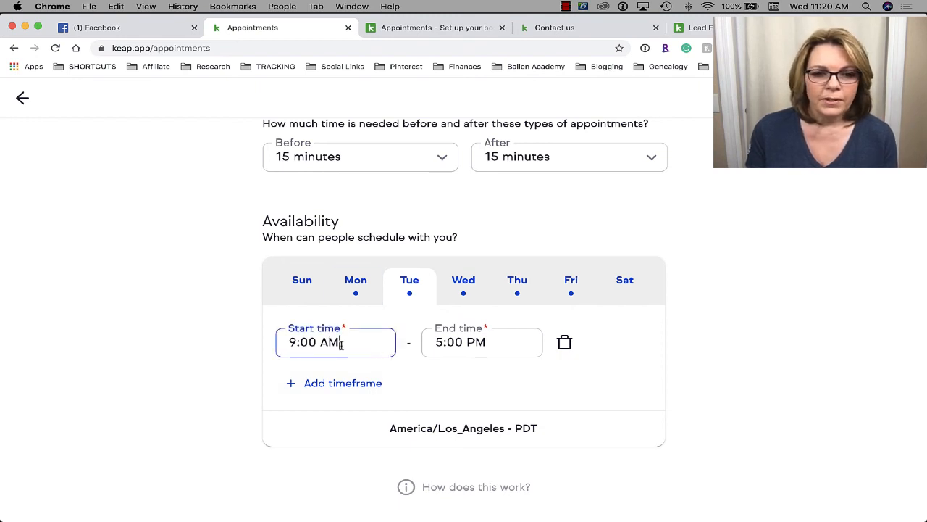
drag(341, 345, 254, 334)
text(12:00)
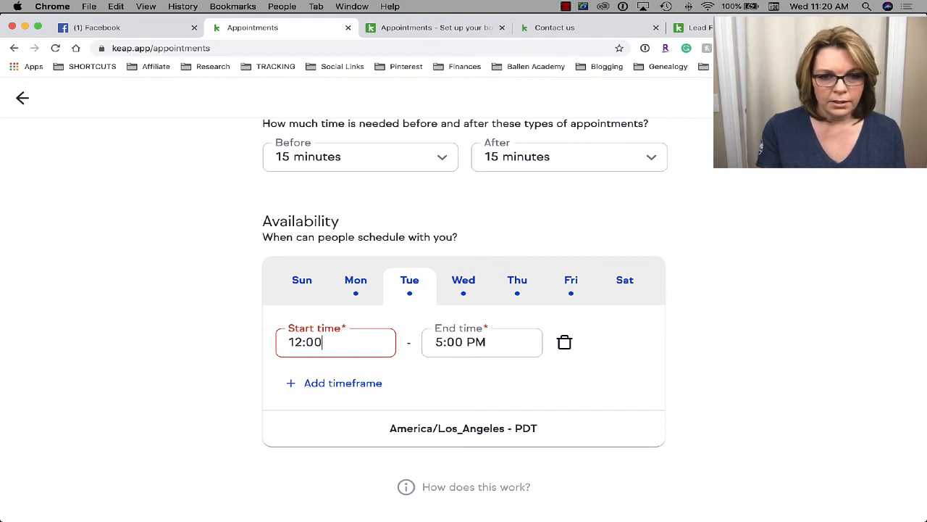
text( PM)
key(Tab)
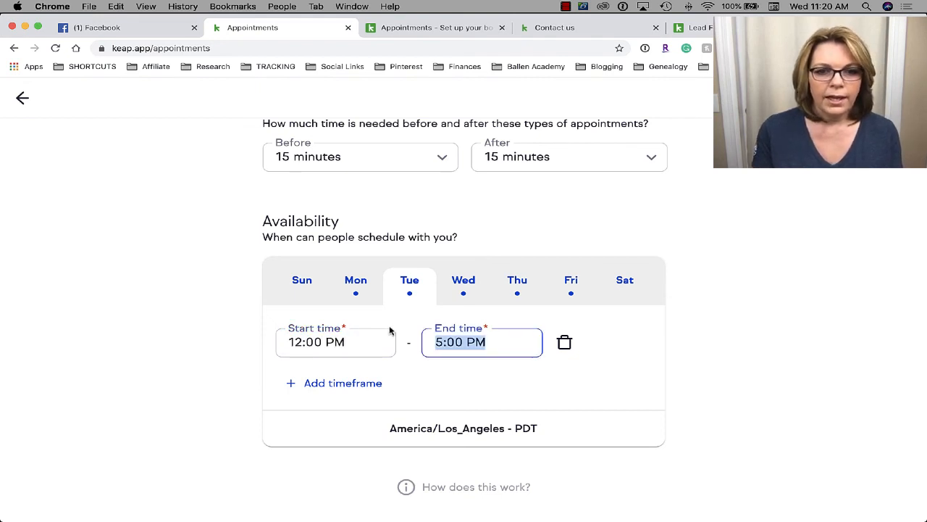
- Set Monday's windows to 9:00 AM–12:00 PM and 3:00 PM–5:00 PM, then go to Additional options
click(355, 283)
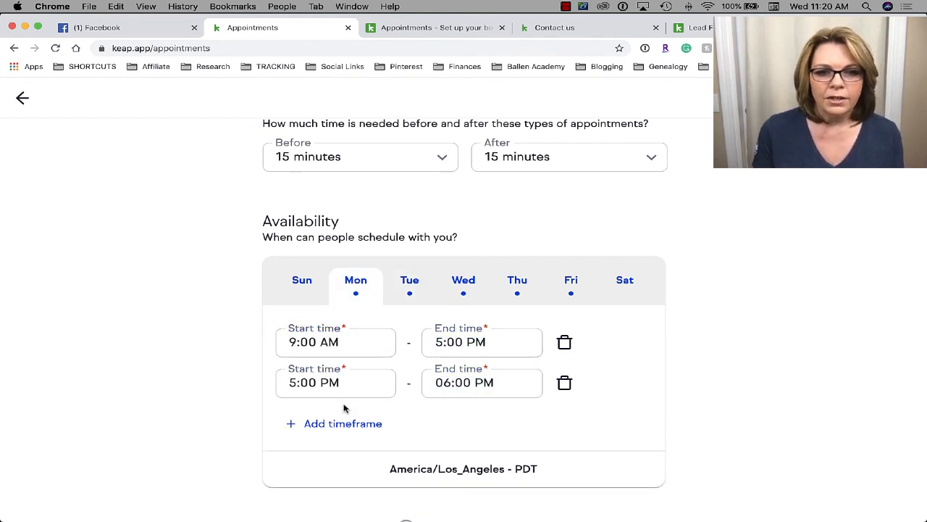
click(442, 342)
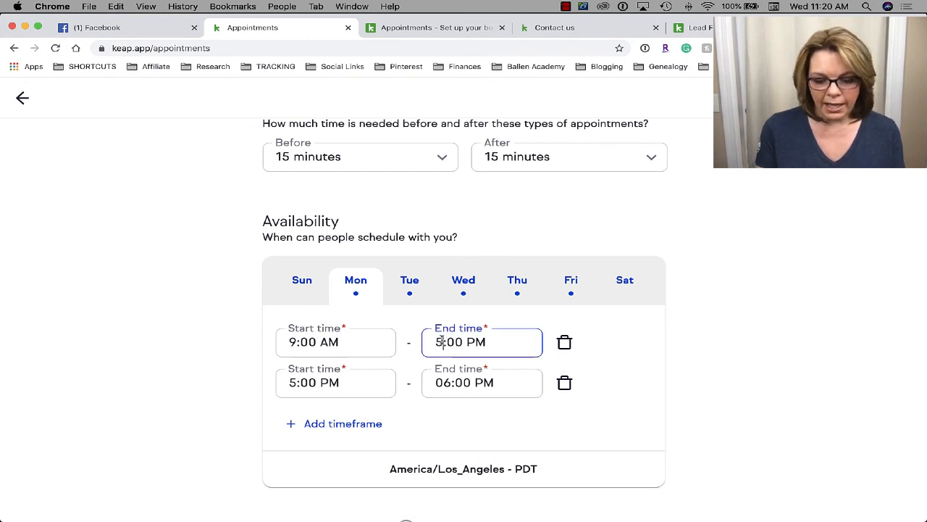
key(BackSpace)
text(12)
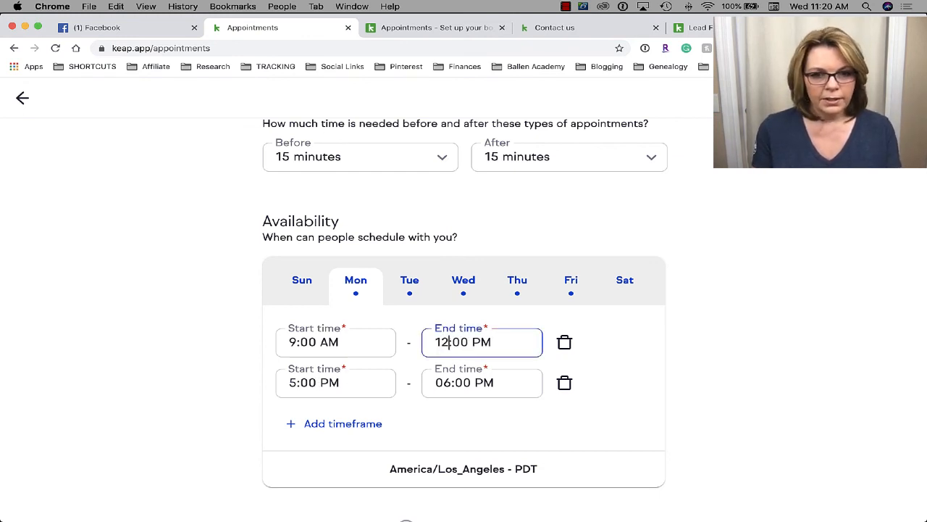
click(296, 383)
key(BackSpace)
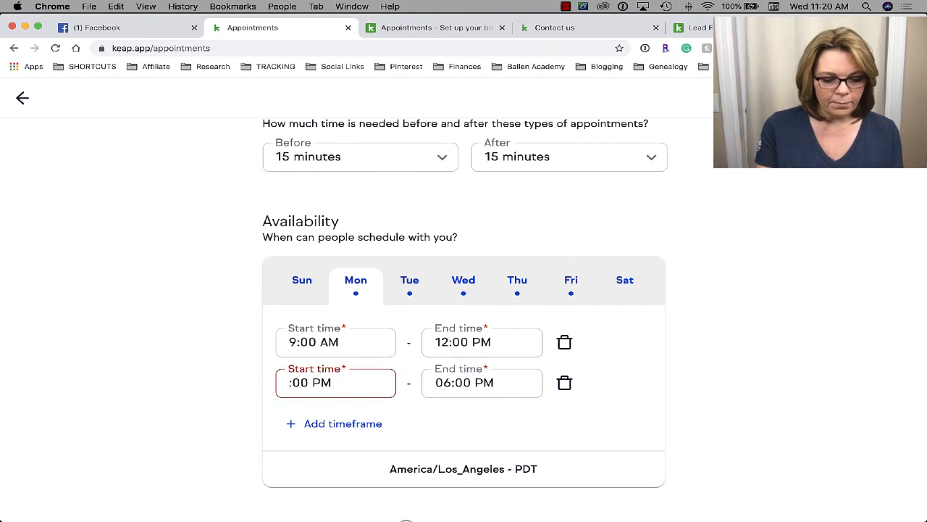
text(3)
key(Tab)
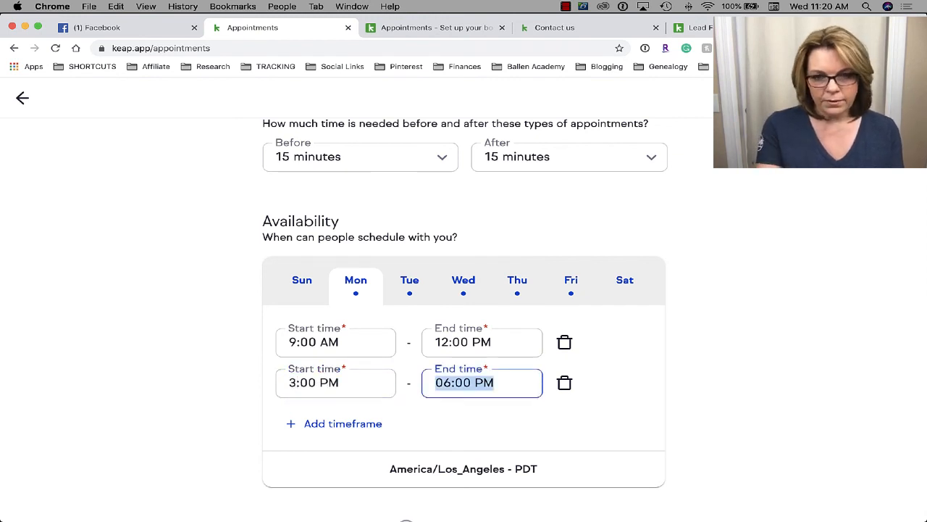
text(05:00)
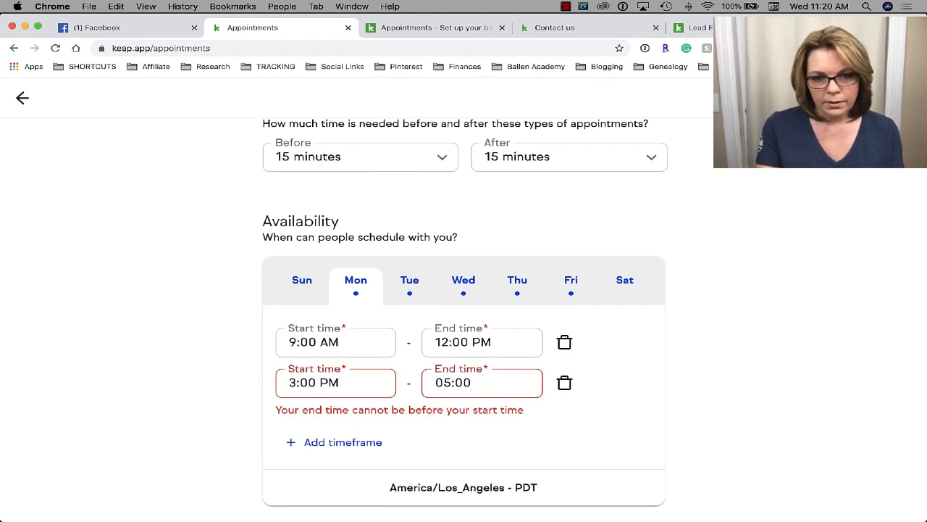
text(PM)
scroll(442, 415, up, 5)
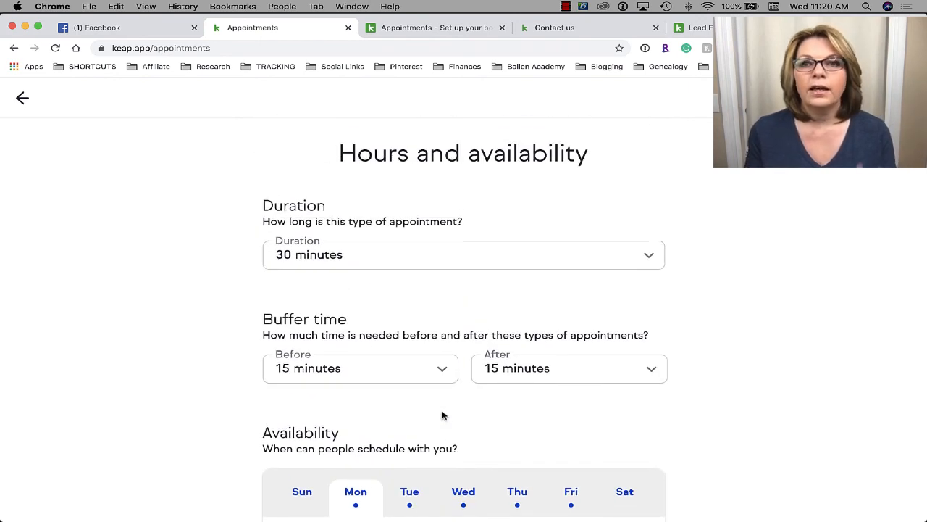
scroll(444, 414, down, 1)
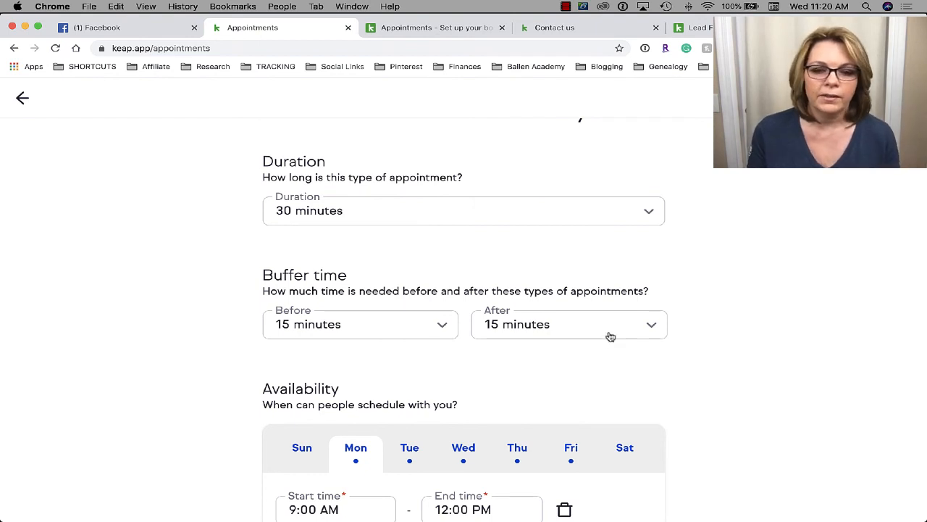
scroll(609, 338, down, 5)
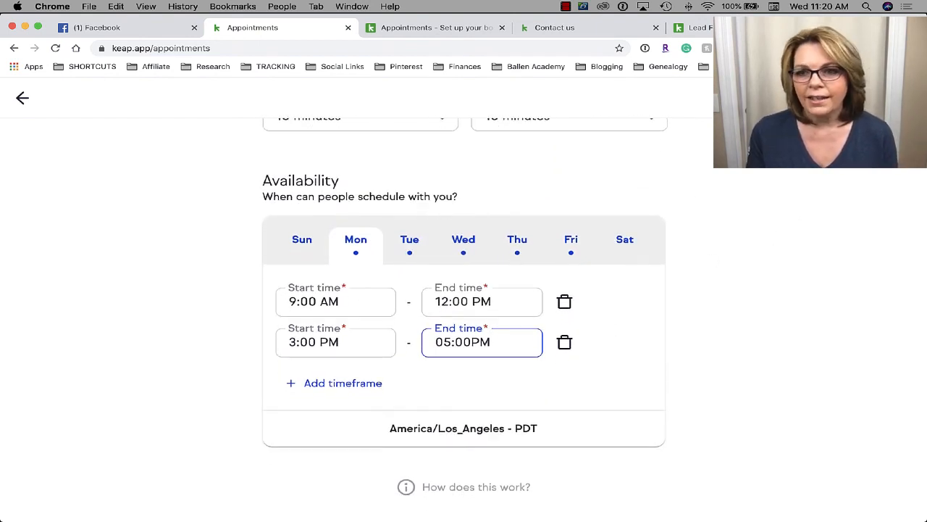
click(707, 98)
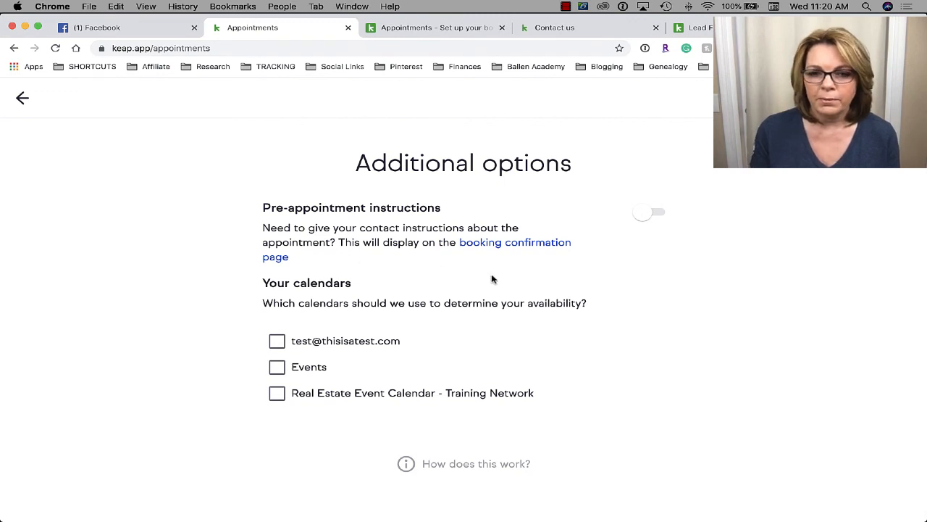
- Turn on pre-appointment instructions for the Consultation
click(658, 213)
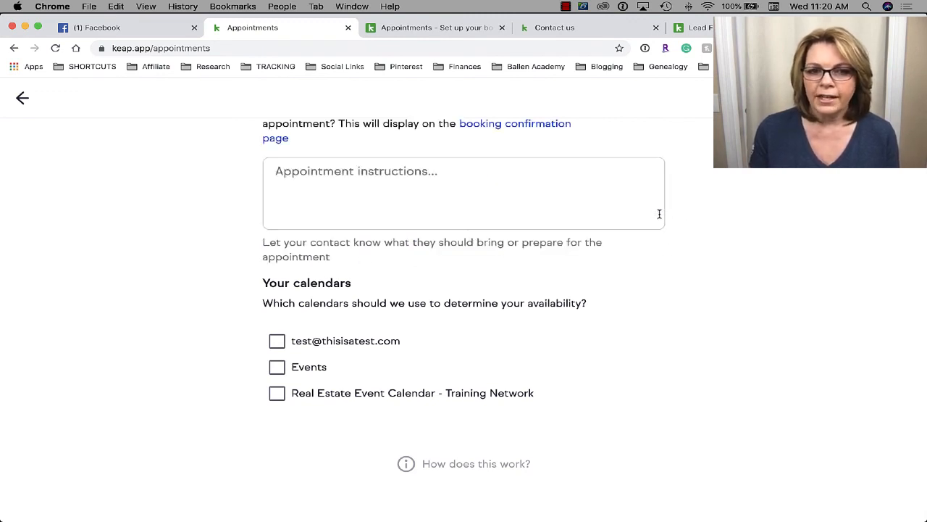
click(551, 191)
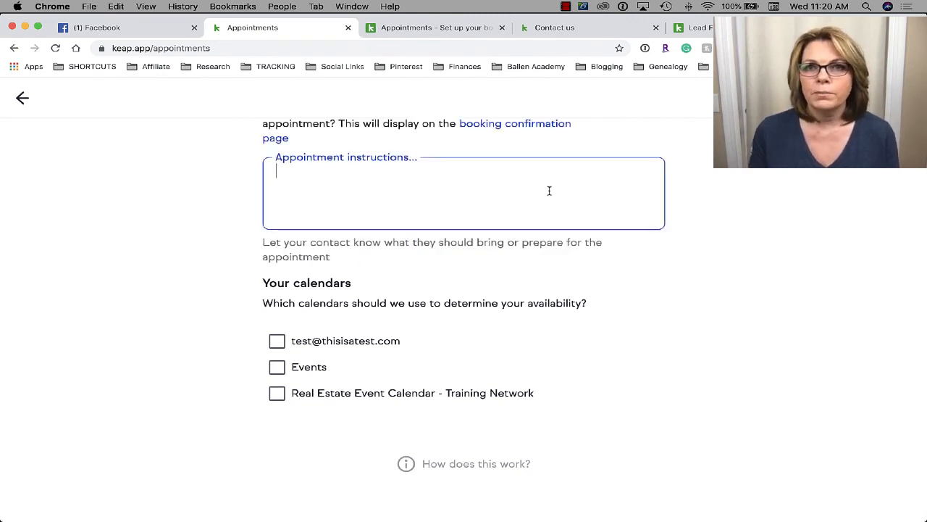
scroll(549, 190, up, 2)
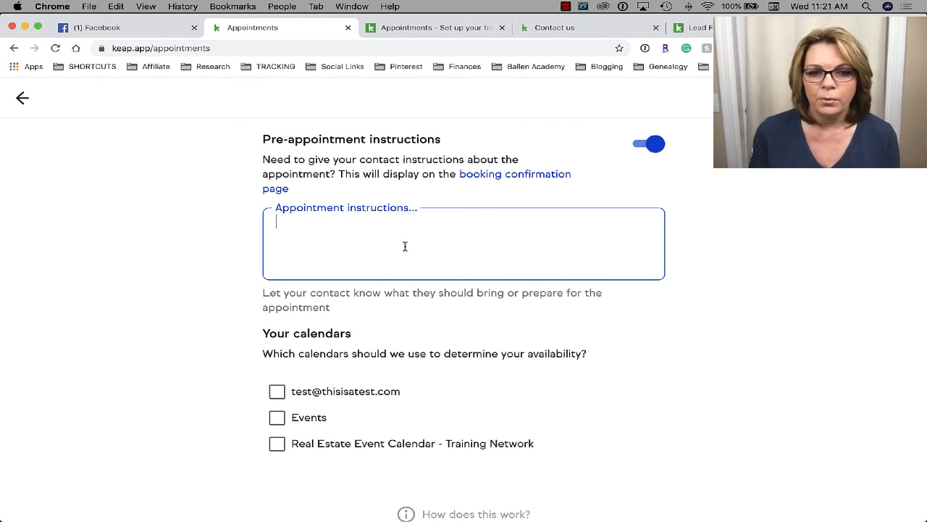
scroll(438, 250, down, 1)
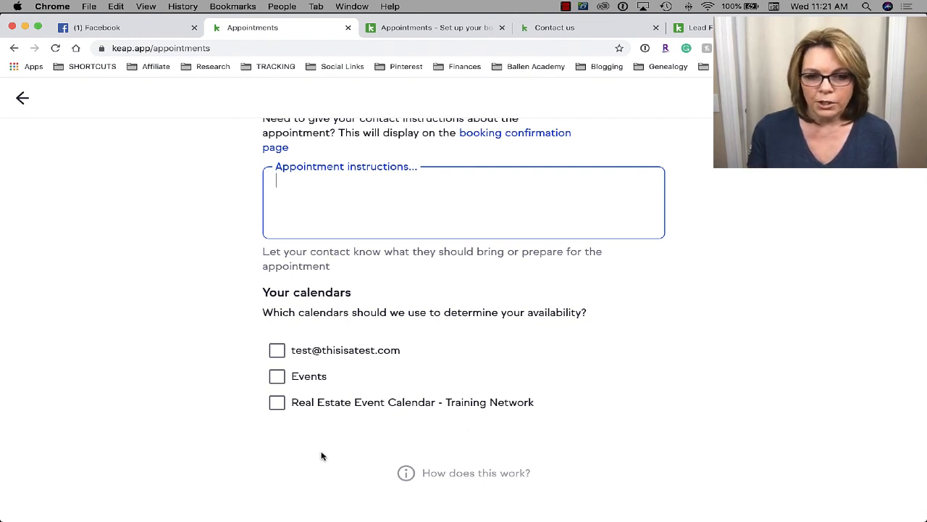
- Check availability against the Events calendar and finish the appointment type
click(278, 377)
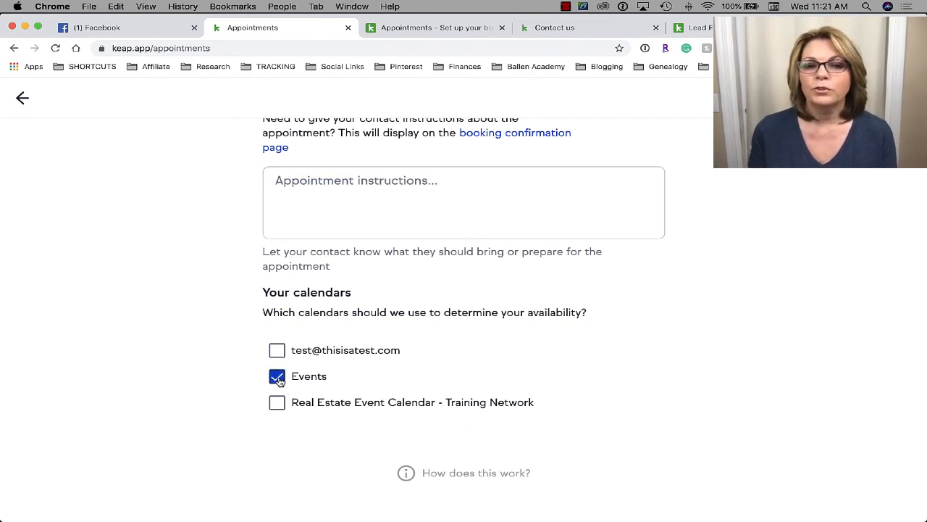
scroll(279, 381, down, 1)
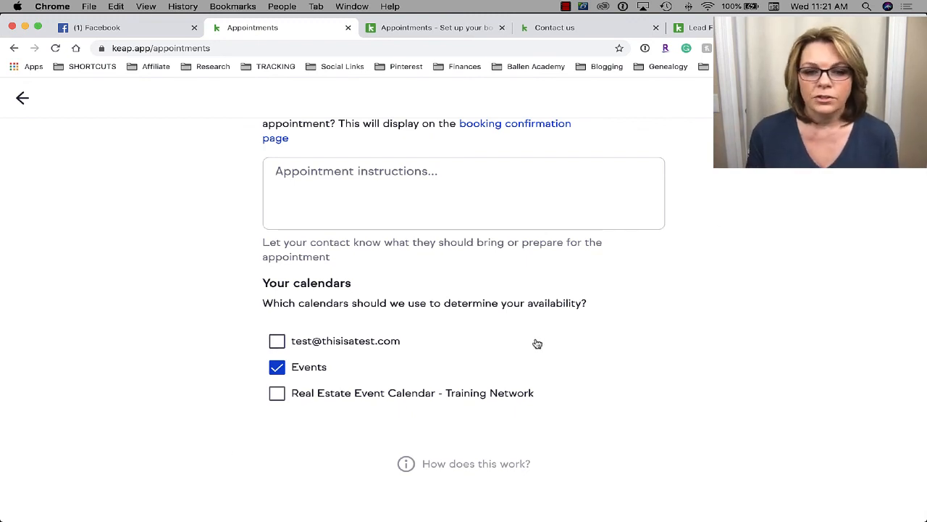
click(888, 98)
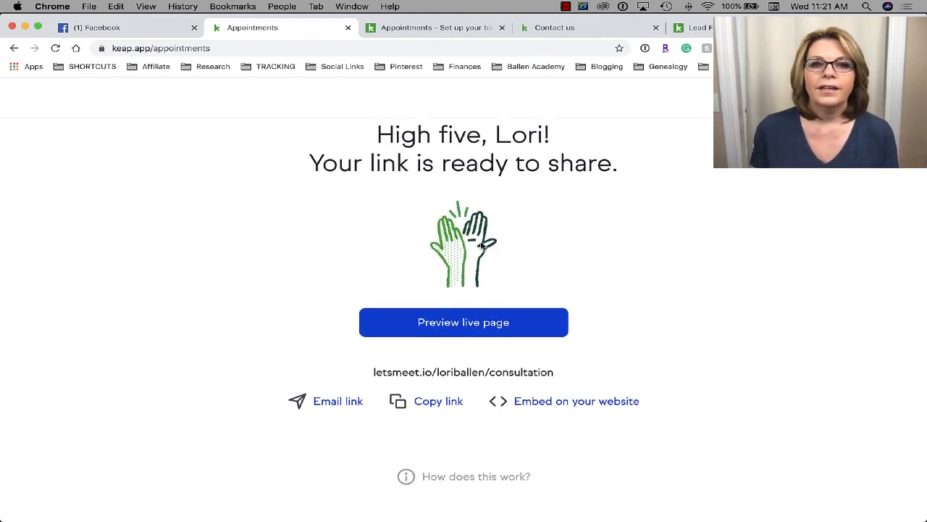
- Open the live Consultation booking page preview from the success screen
scroll(517, 143, down, 1)
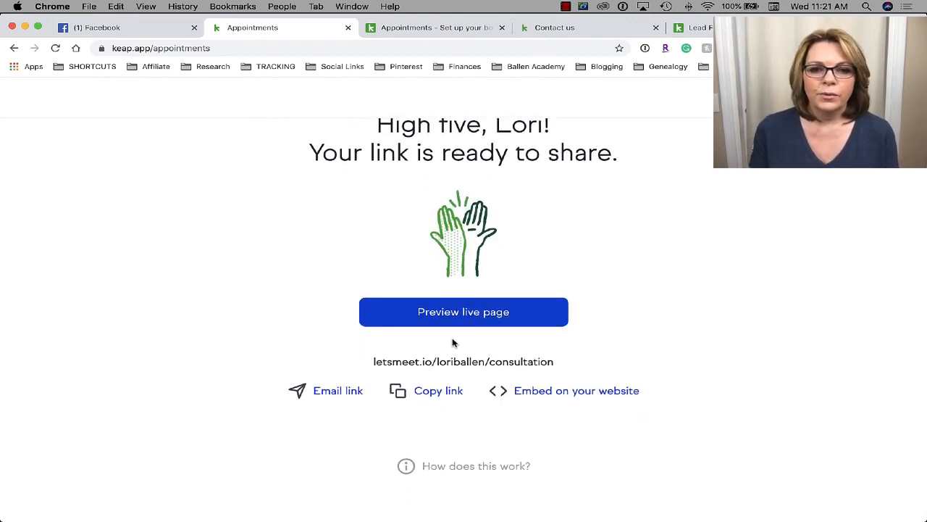
click(484, 320)
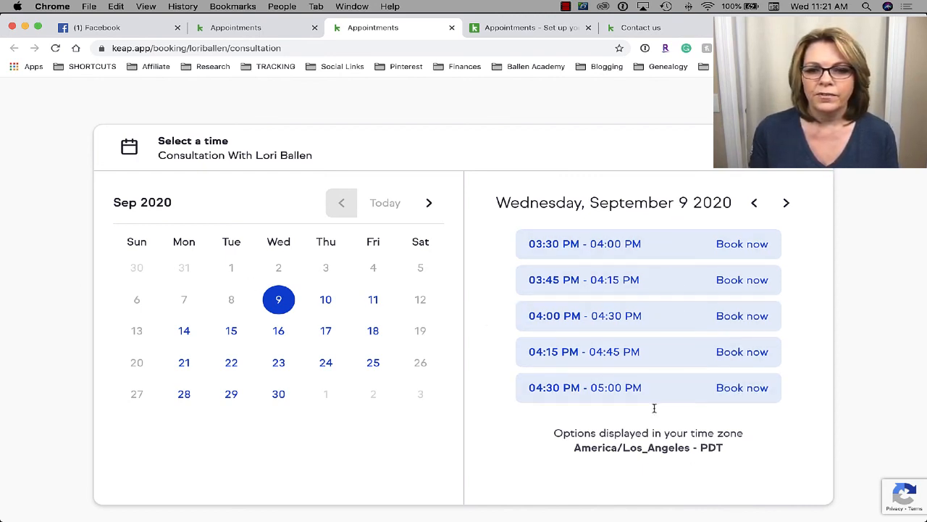
- Select the entire Consultation booking page URL in the browser address bar
click(308, 47)
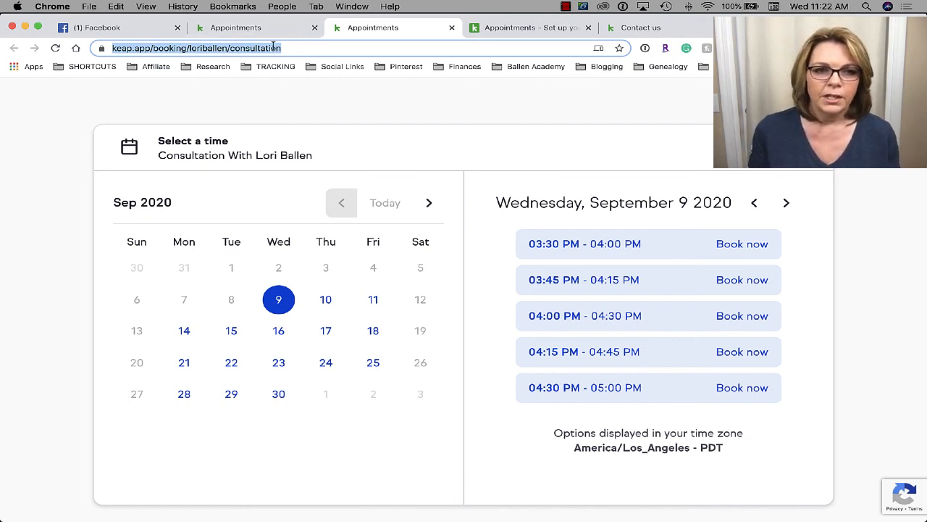
click(147, 48)
drag(110, 48, 377, 42)
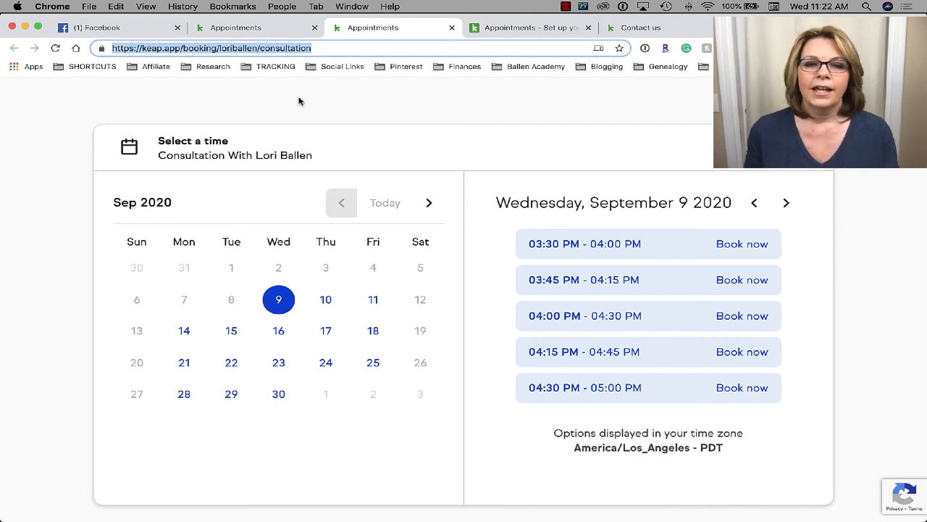
- Switch back to the Appointments setup tab listing the 30-minute Consultation type
click(239, 29)
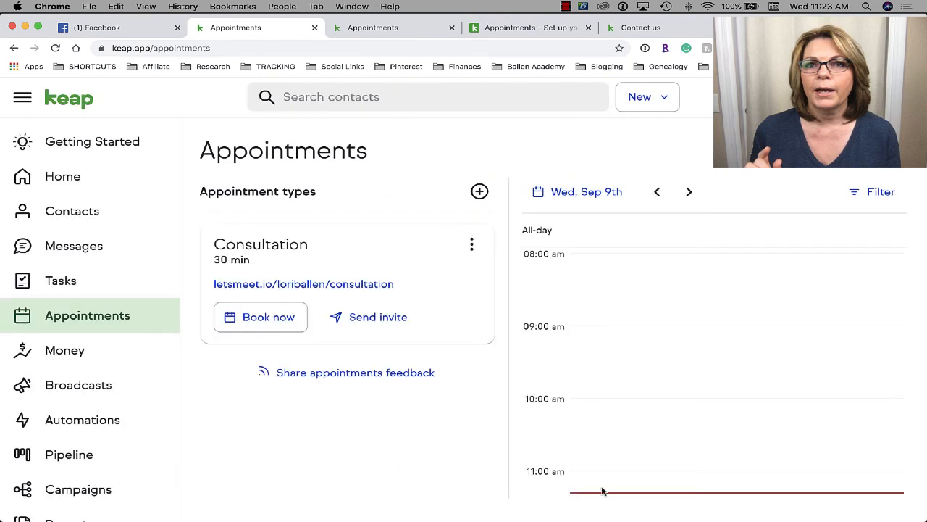
- Go to Getting Started and scroll down to the task list
click(107, 150)
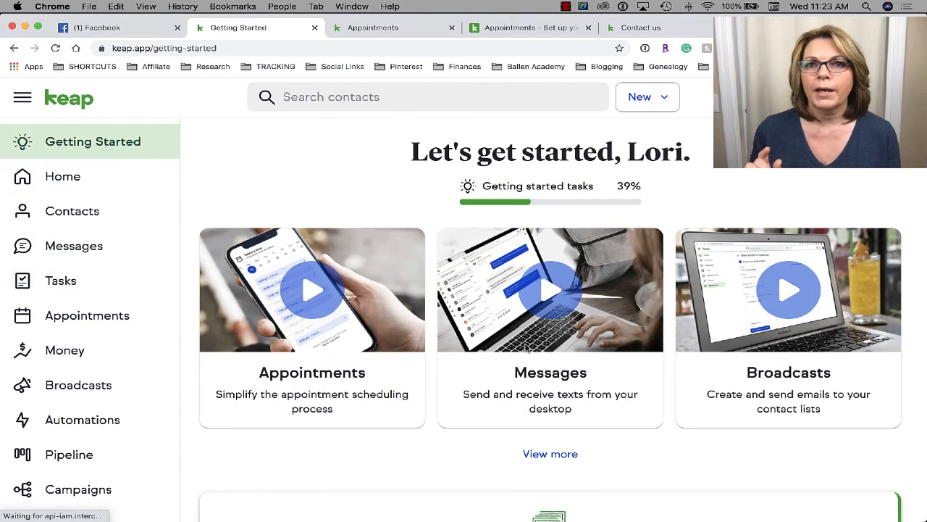
scroll(527, 348, down, 5)
scroll(527, 348, down, 7)
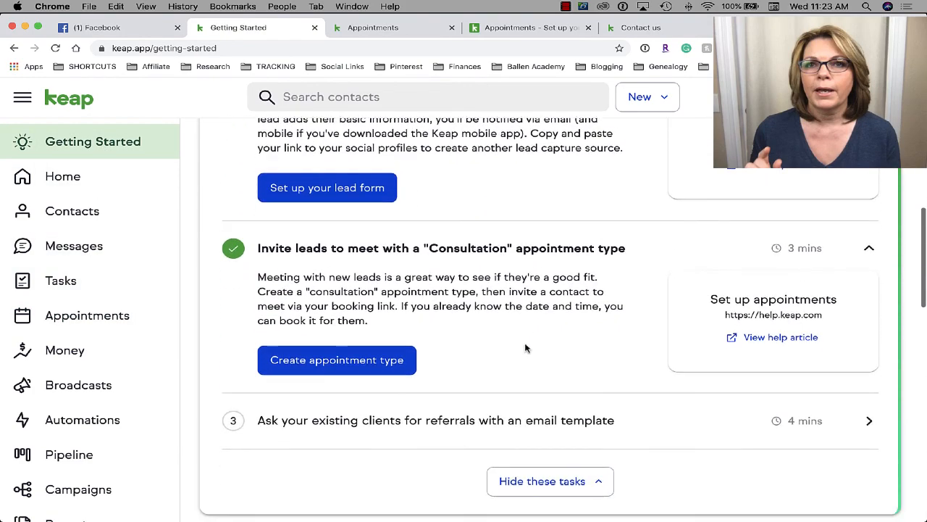
scroll(527, 348, up, 1)
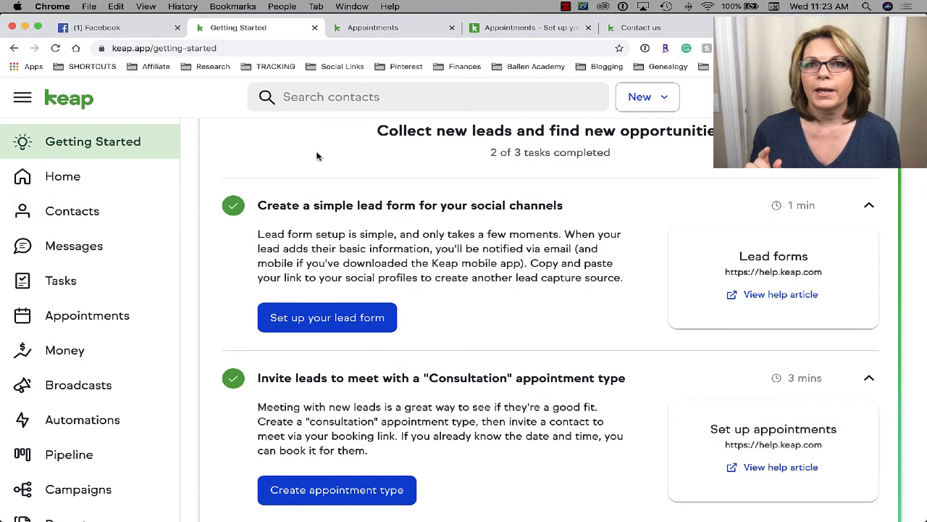
scroll(253, 188, down, 2)
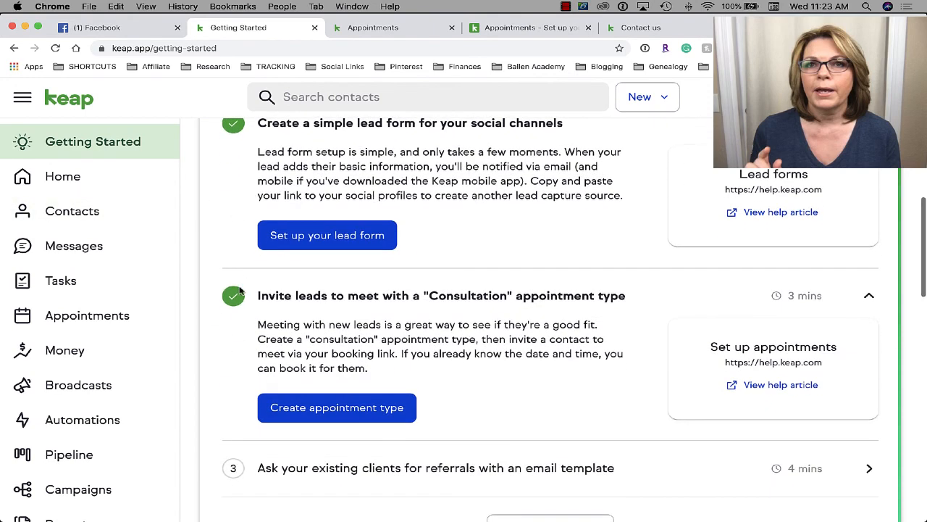
scroll(340, 265, down, 2)
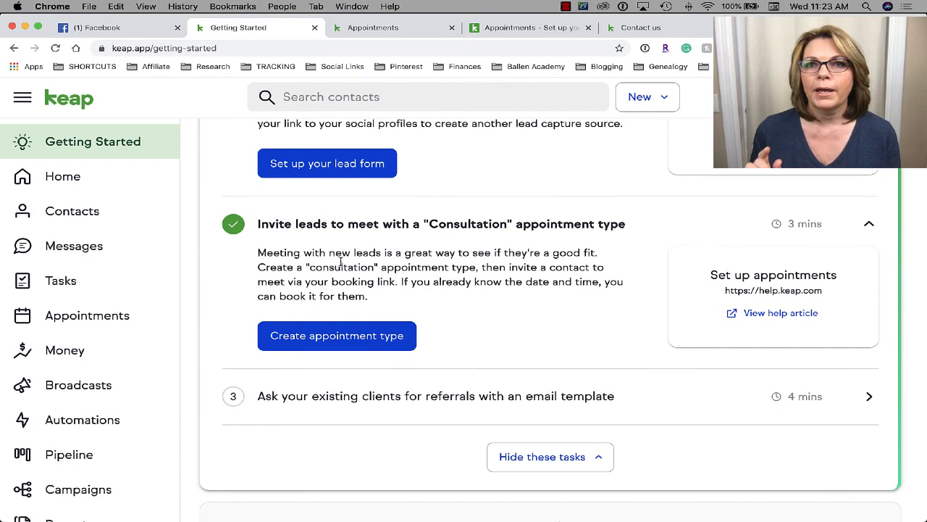
scroll(341, 262, down, 1)
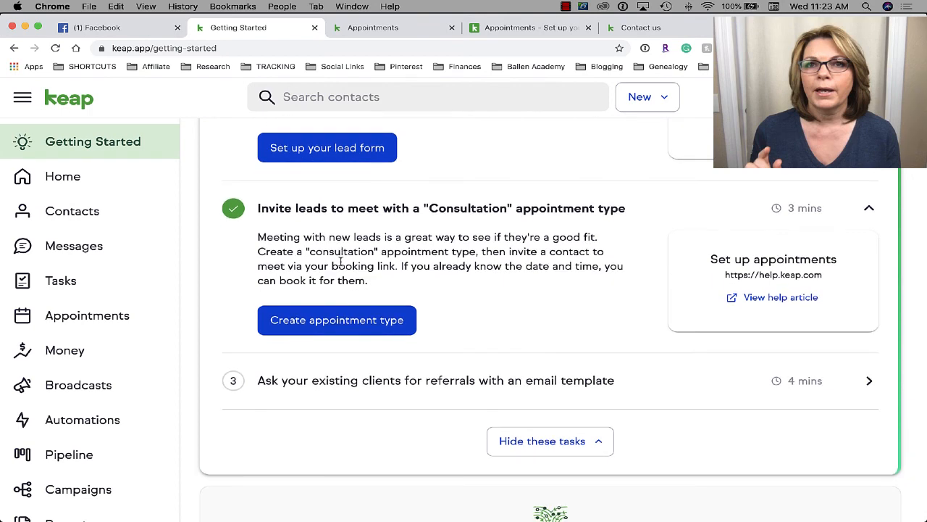
scroll(341, 262, down, 3)
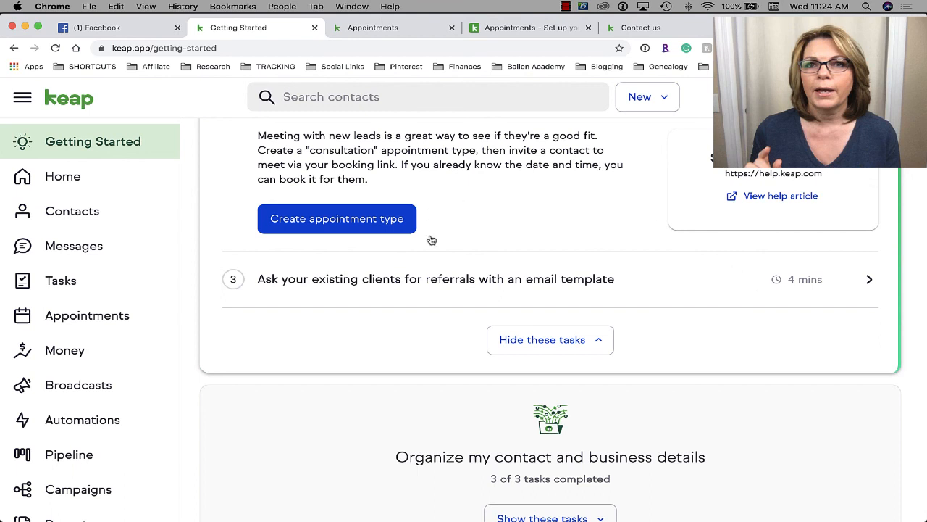
- Expand the referral email template task, open its Email Templates help article, then return to Getting Started
click(816, 285)
scroll(429, 280, down, 2)
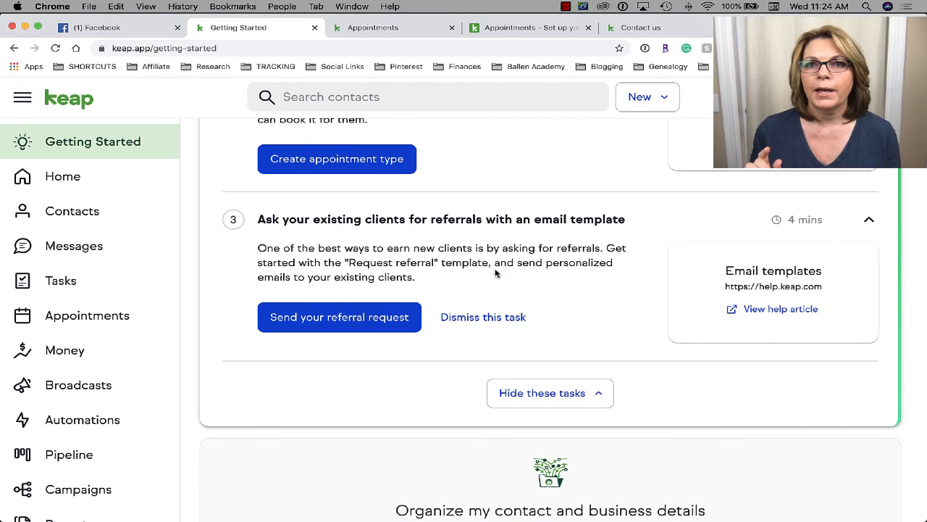
click(731, 310)
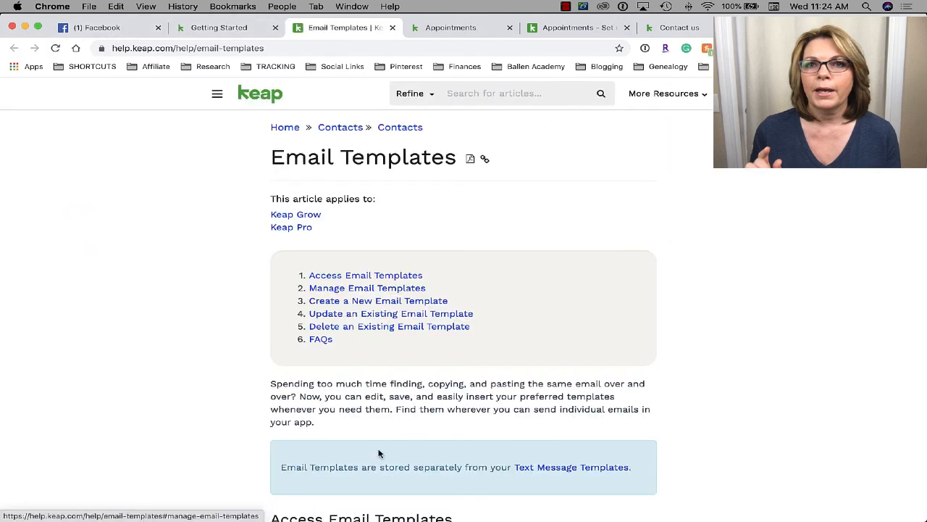
click(223, 29)
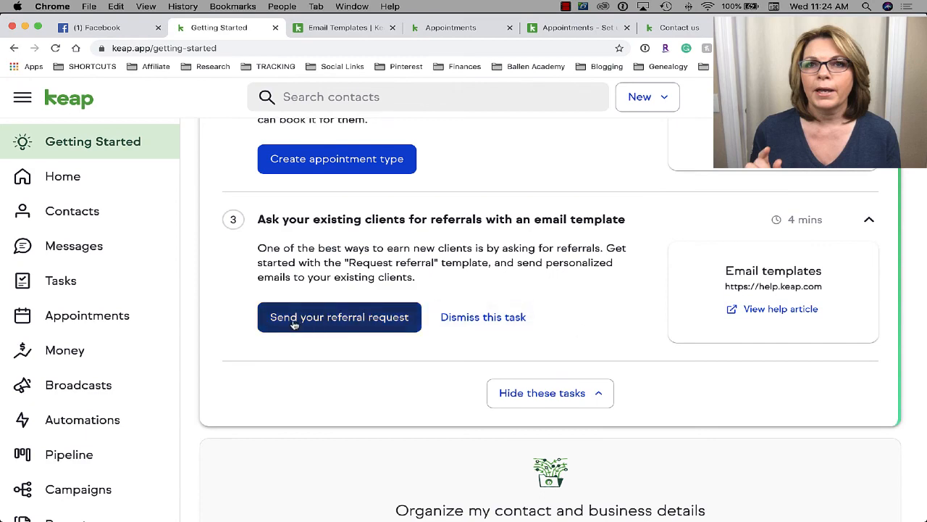
- Open the Request referral template and add two more copies of it
click(316, 323)
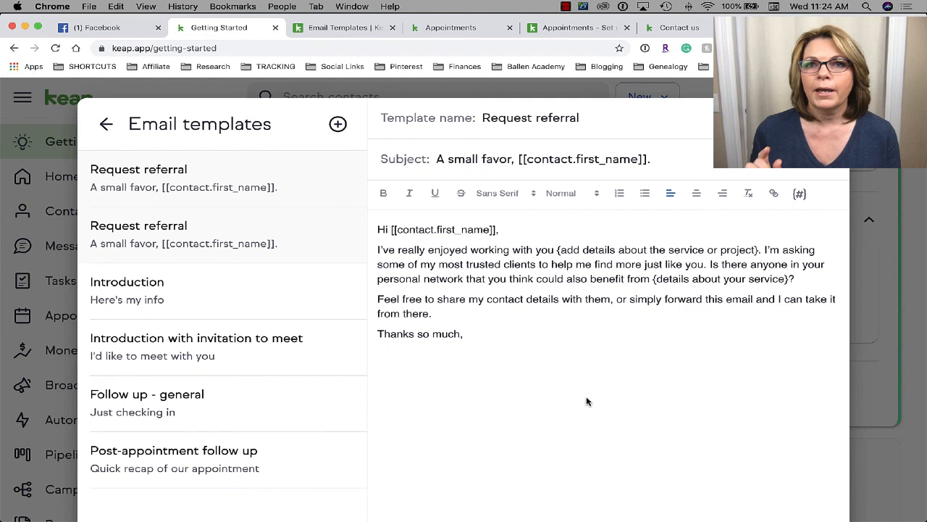
click(337, 124)
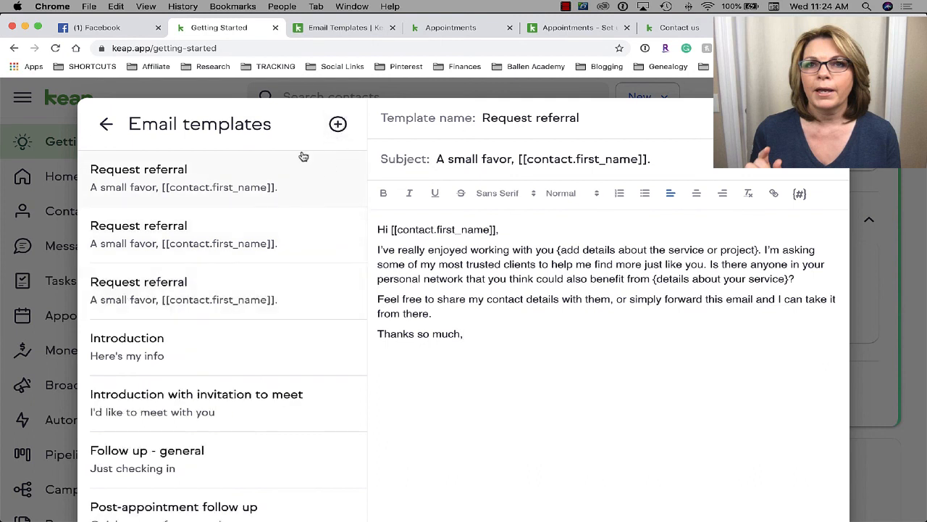
scroll(259, 276, down, 3)
scroll(258, 279, up, 3)
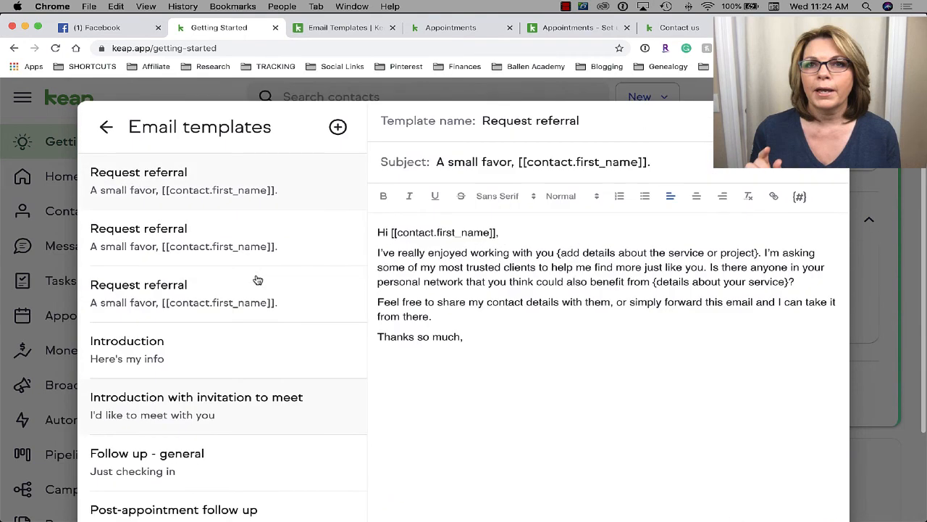
click(338, 127)
scroll(278, 306, down, 3)
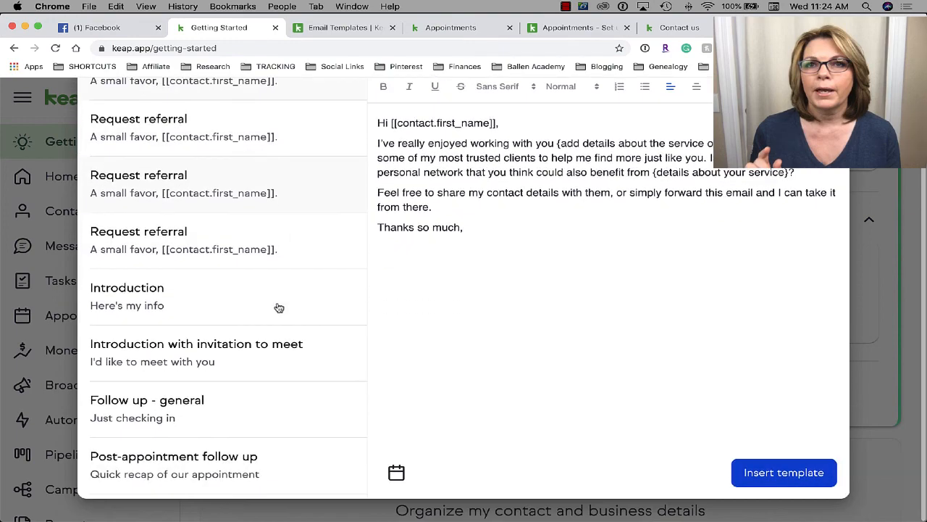
scroll(277, 306, up, 3)
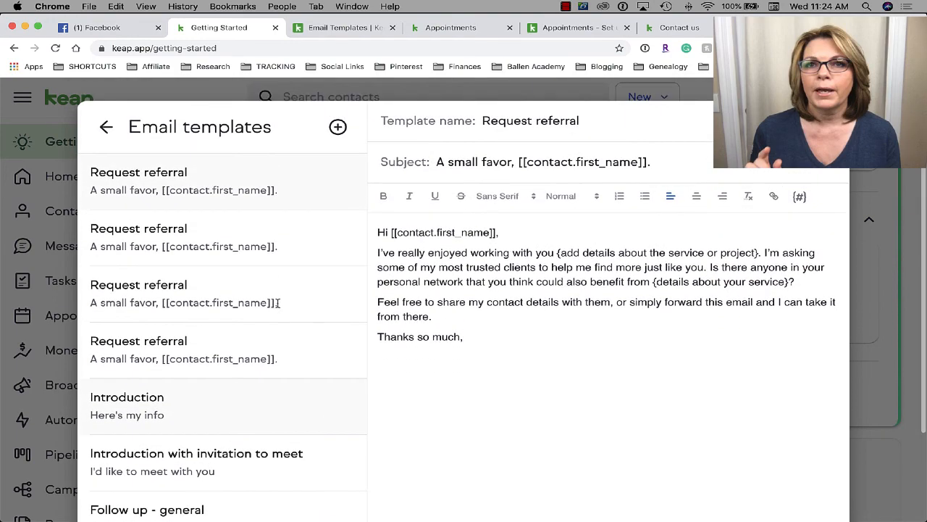
scroll(172, 292, down, 4)
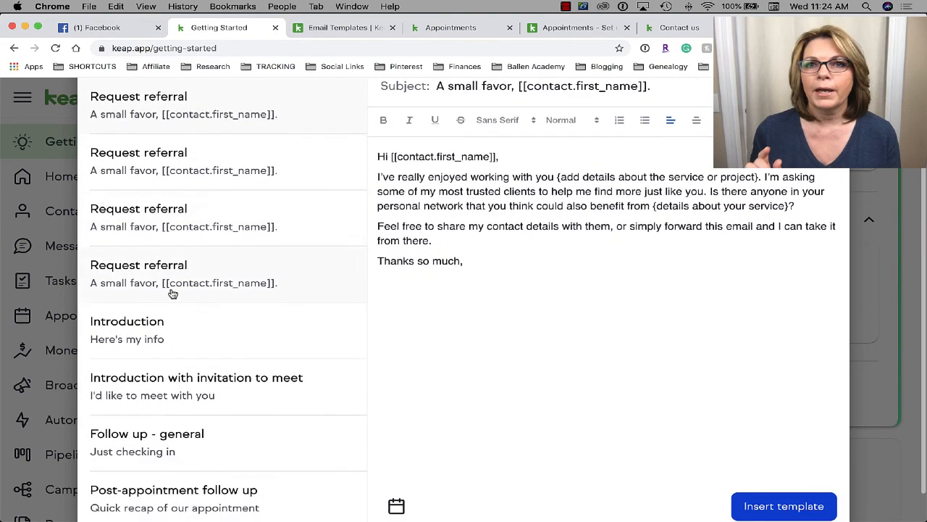
scroll(172, 292, up, 4)
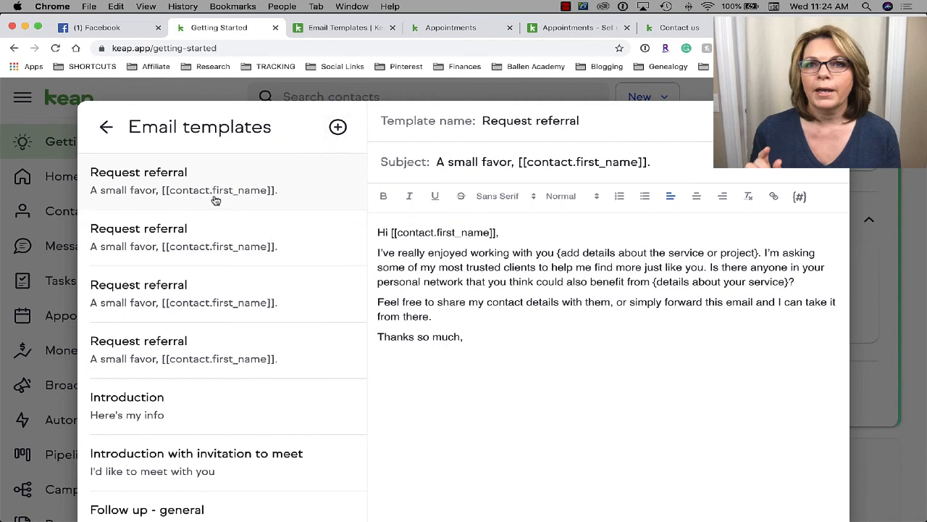
scroll(250, 292, down, 3)
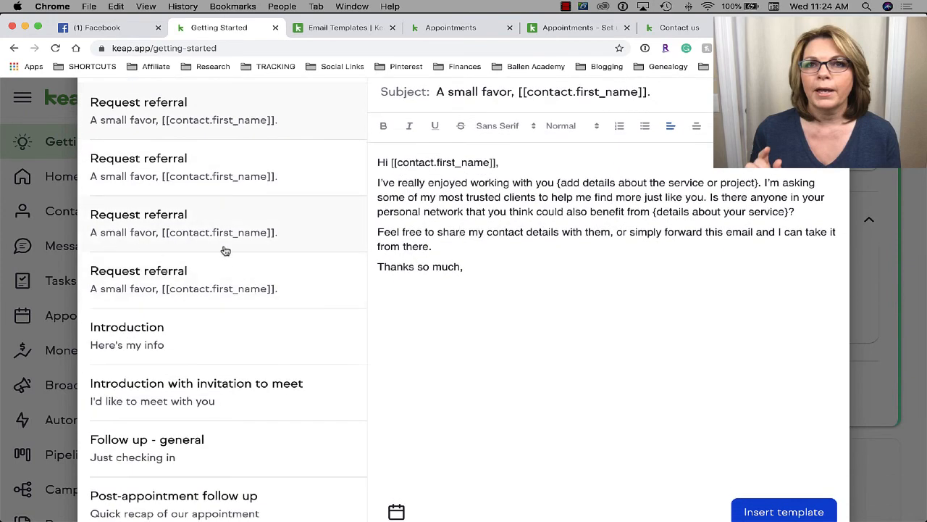
- Preview Introduction, Introduction with invitation to meet, Follow up - general and Post-appointment follow up templates
click(164, 311)
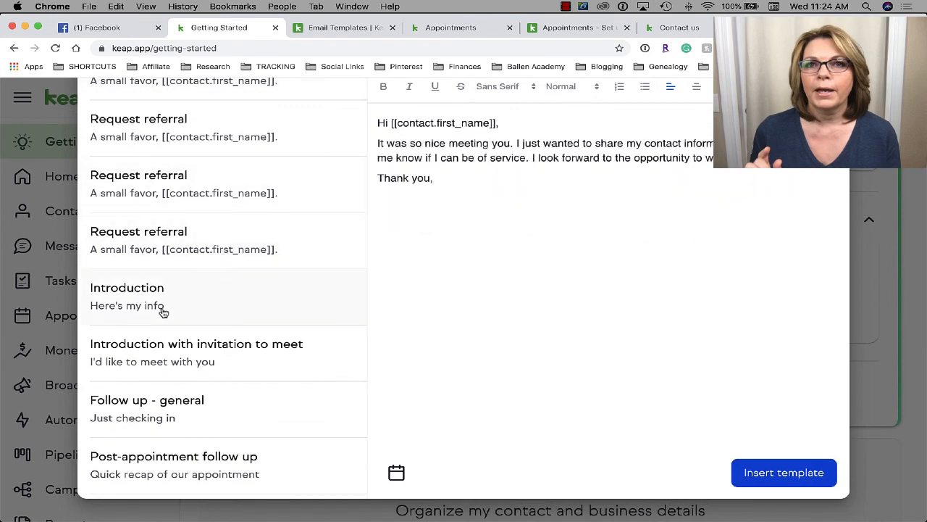
click(232, 368)
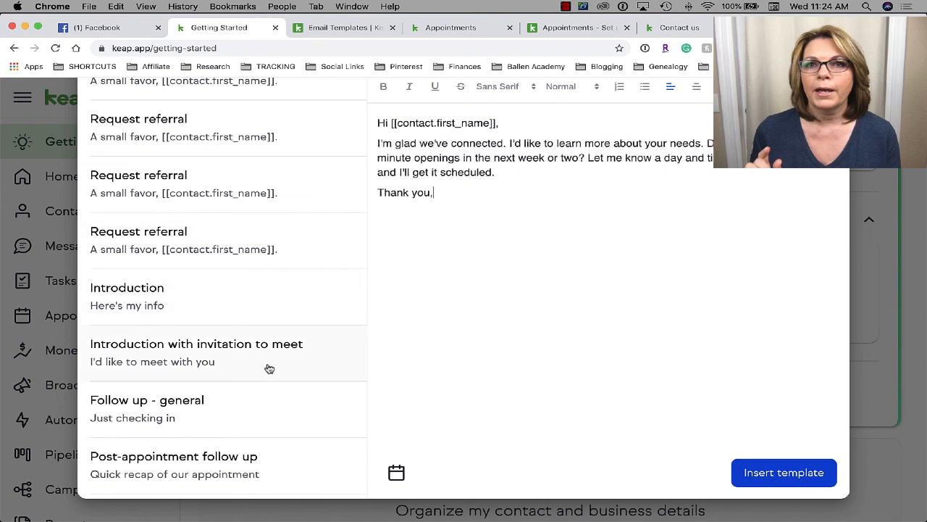
click(214, 412)
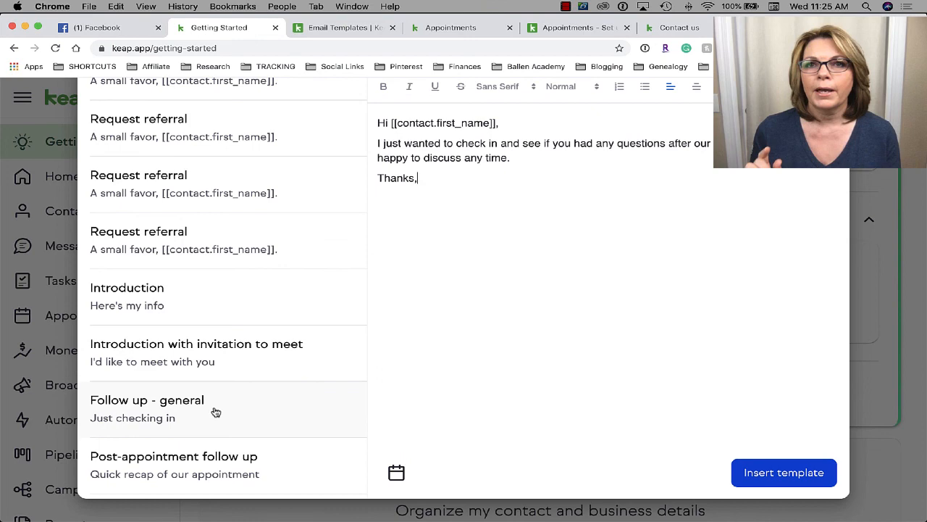
click(223, 468)
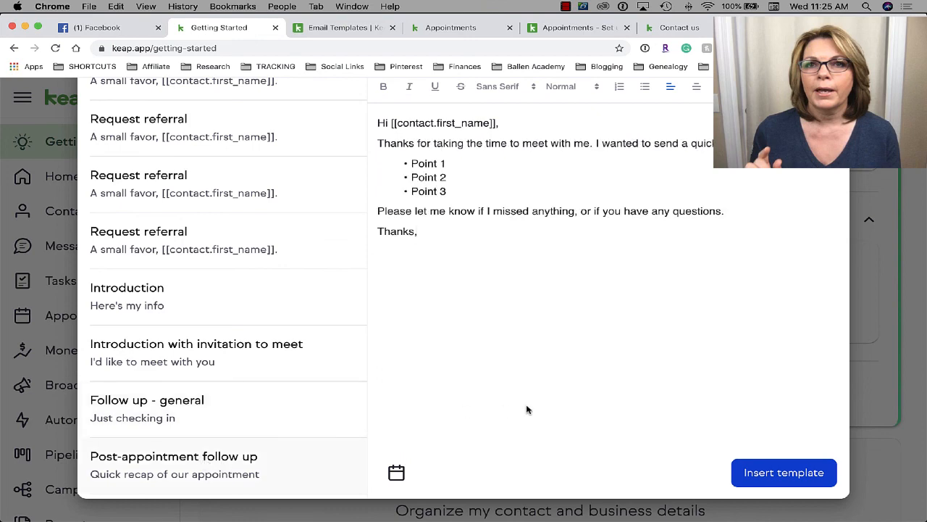
scroll(526, 408, up, 3)
scroll(529, 409, down, 1)
scroll(529, 409, up, 1)
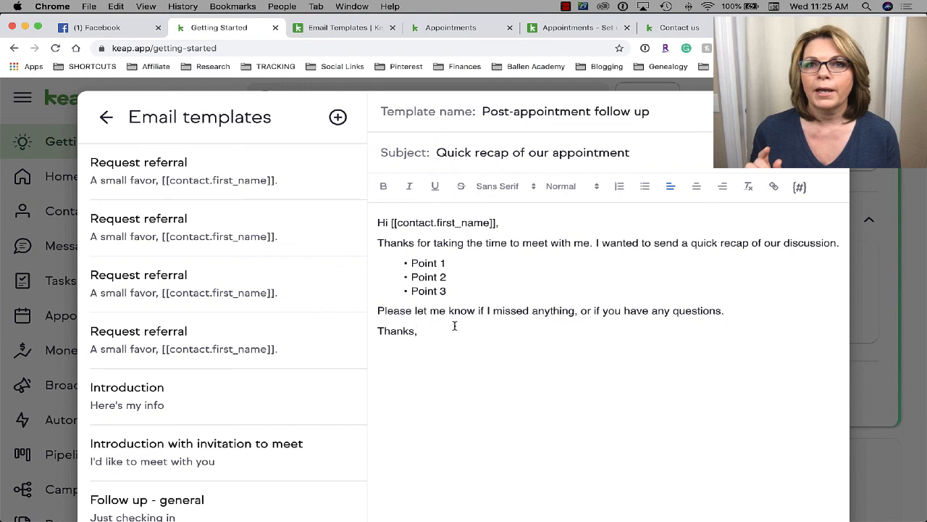
scroll(364, 303, down, 1)
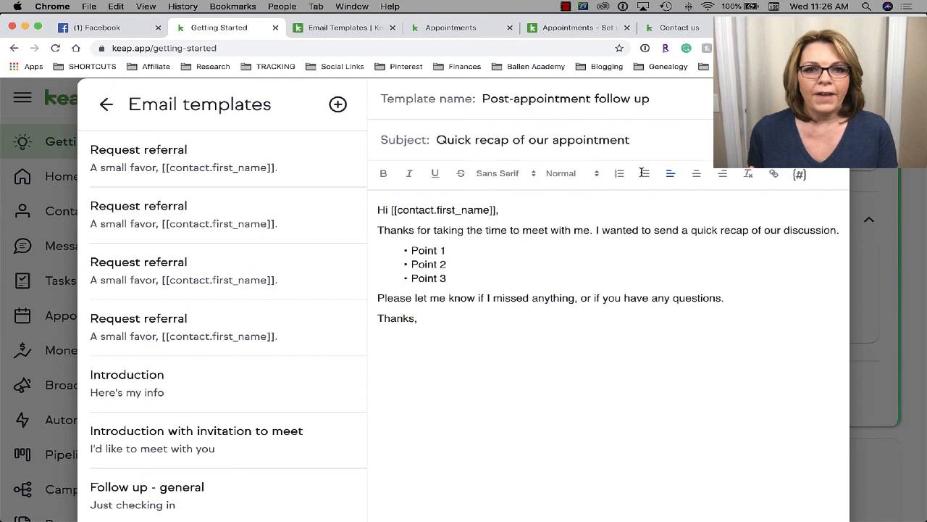
- Open the first Request referral template and inspect its subject 'A small favor, [[contact.first_name]].'
click(199, 167)
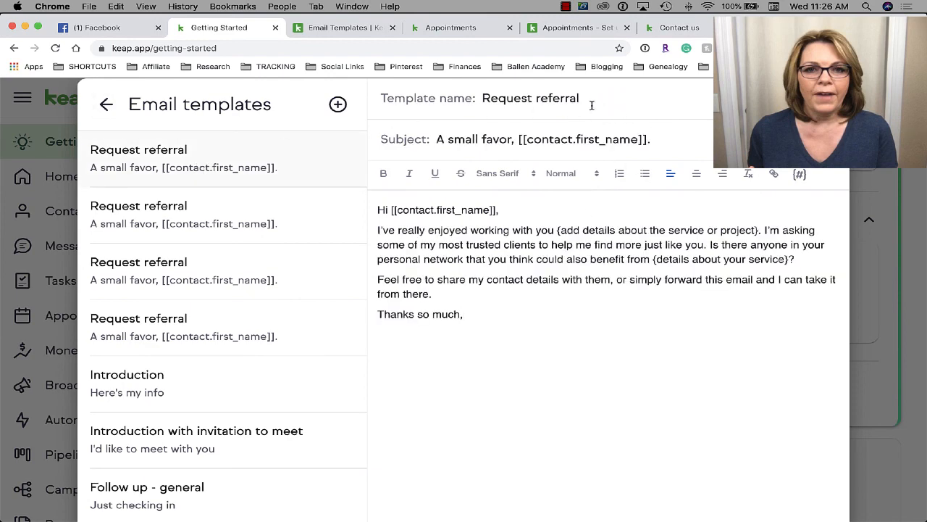
scroll(591, 108, down, 1)
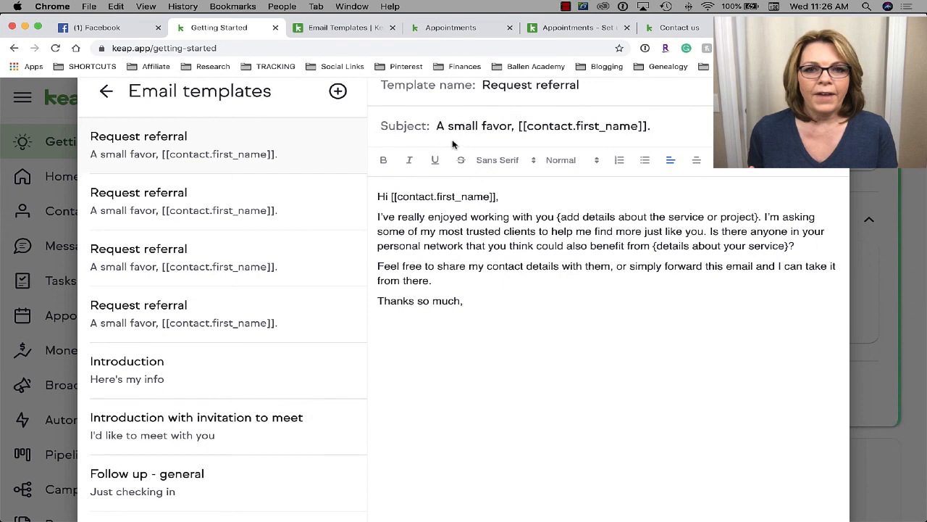
click(486, 140)
drag(651, 127, 515, 126)
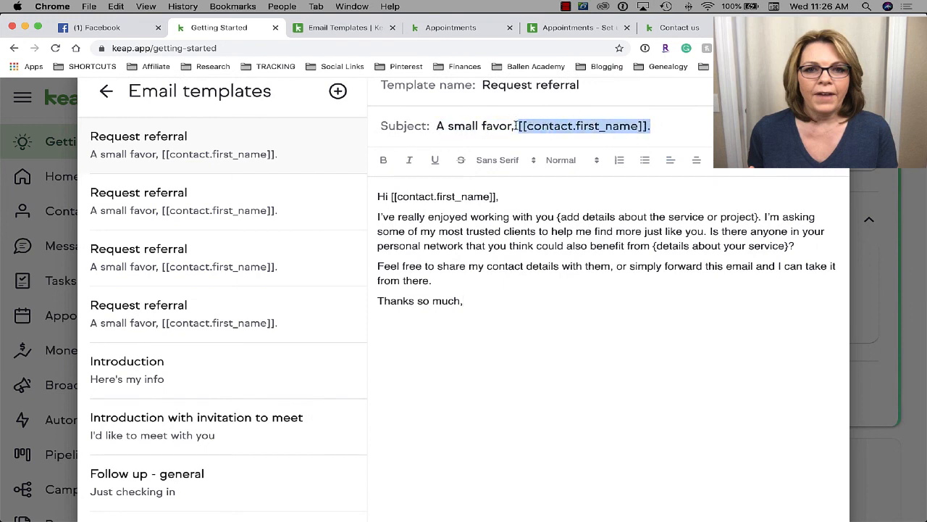
click(672, 279)
scroll(667, 298, up, 1)
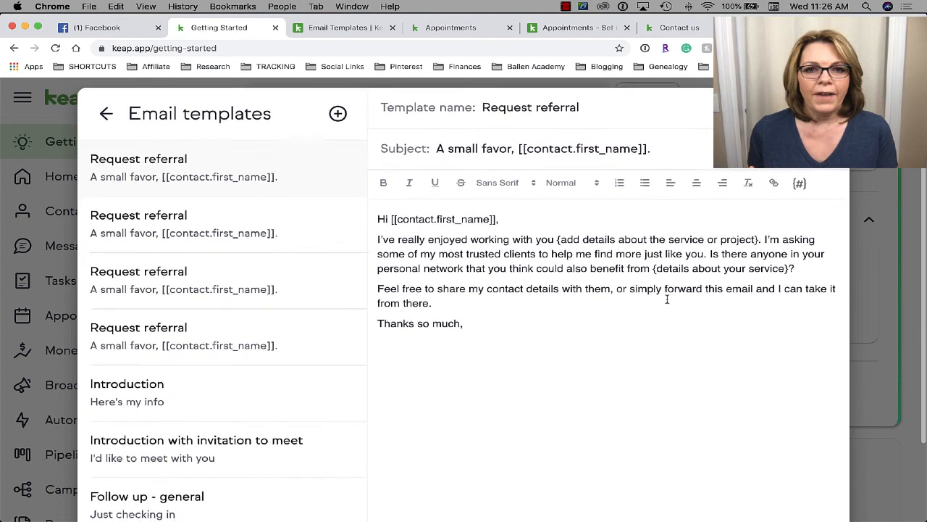
scroll(668, 299, down, 1)
scroll(667, 299, up, 1)
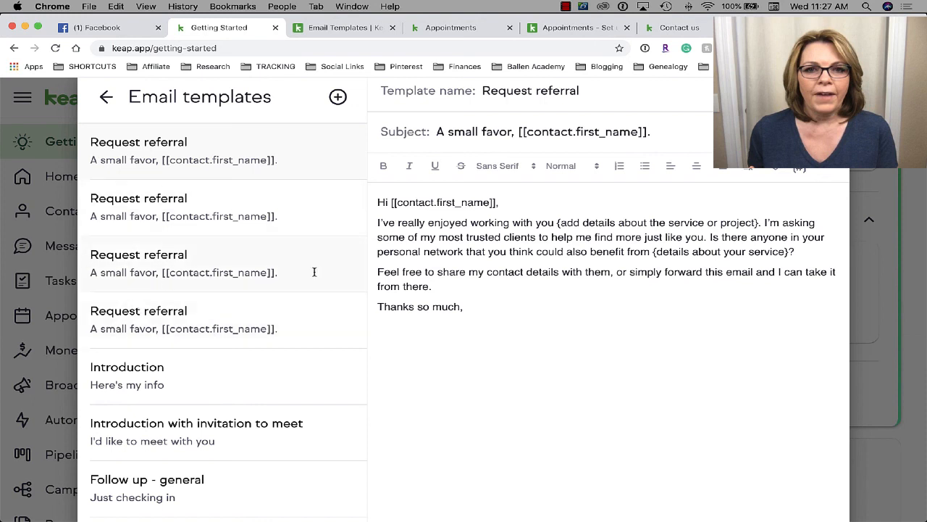
scroll(408, 310, down, 2)
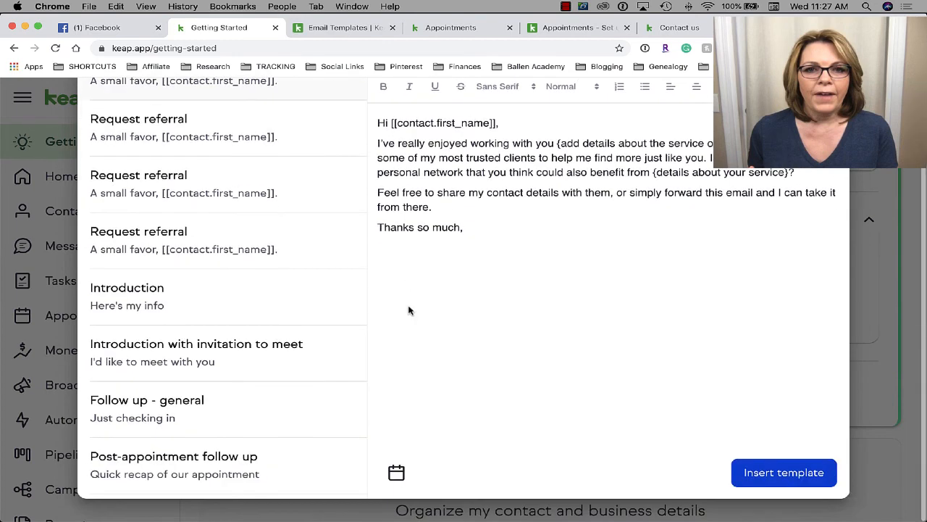
- Insert the Request referral template into the email, address it to the chosen contact, and check a placeholder
click(783, 477)
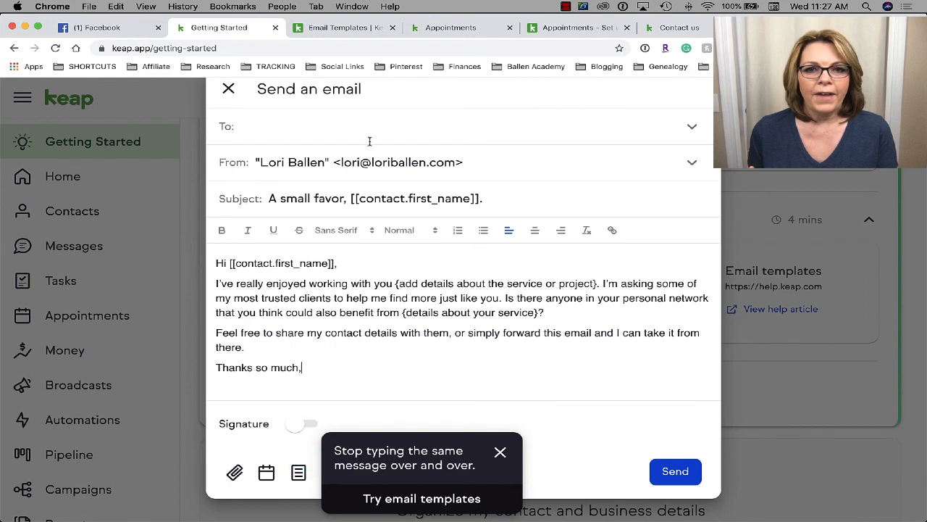
click(314, 127)
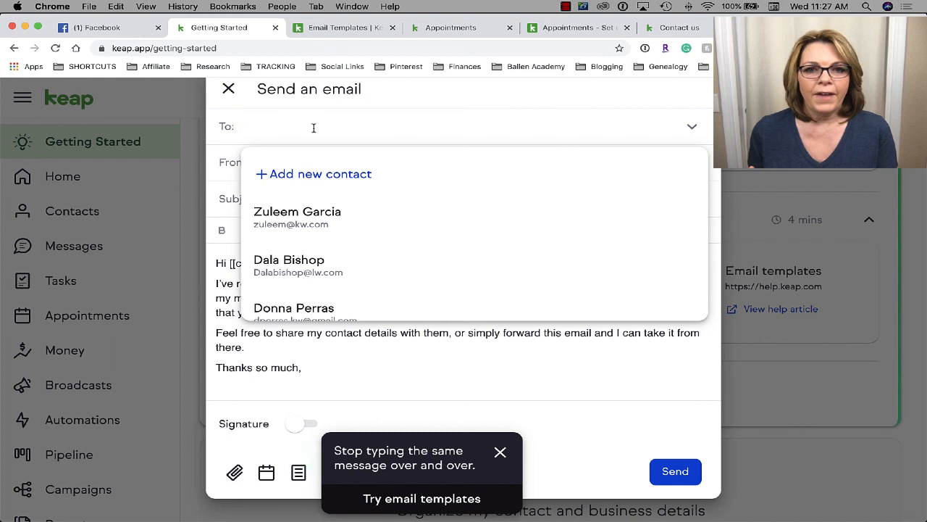
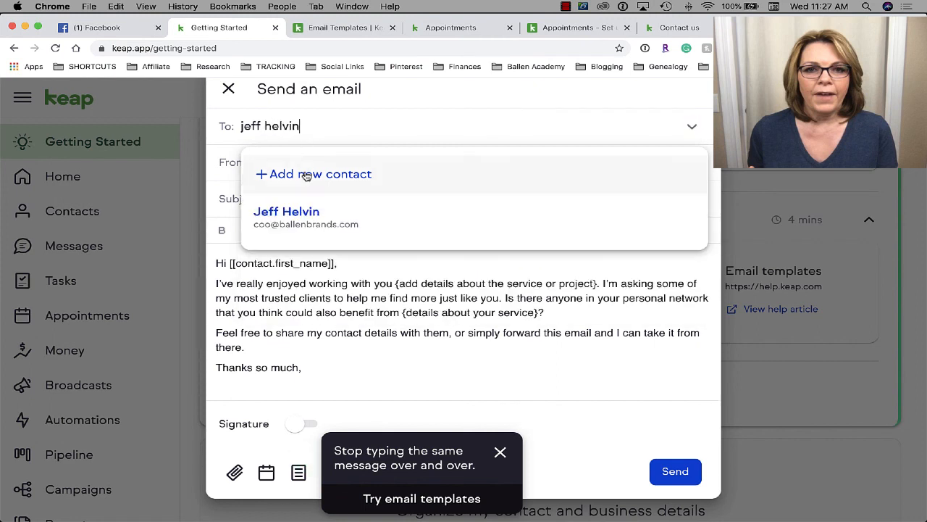
click(302, 212)
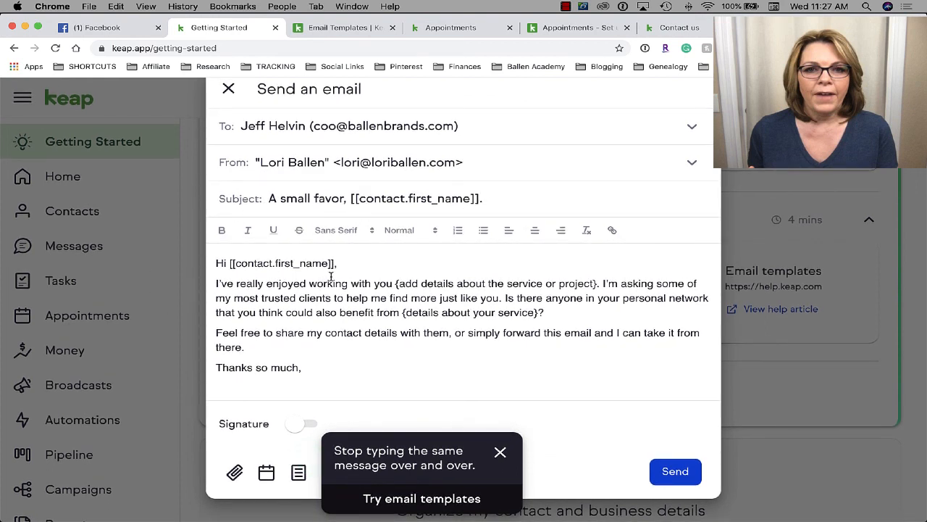
drag(544, 313, 597, 284)
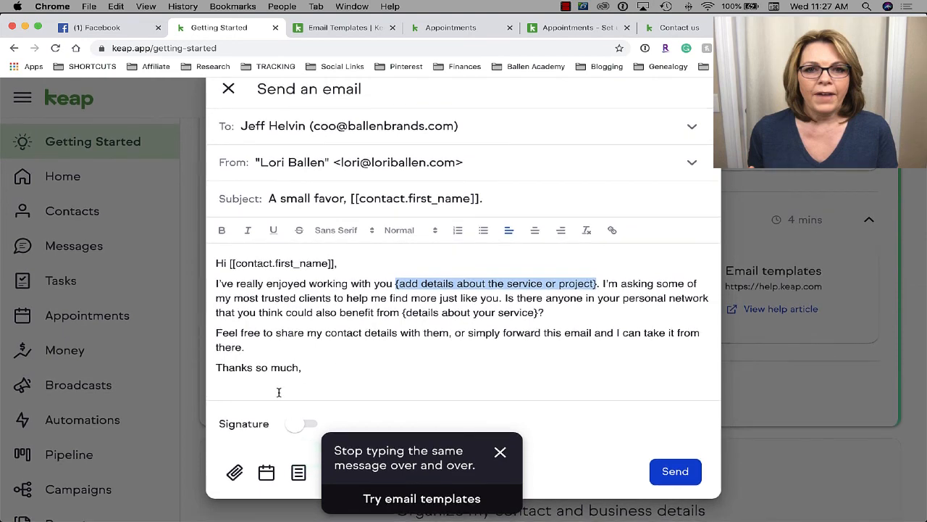
click(326, 364)
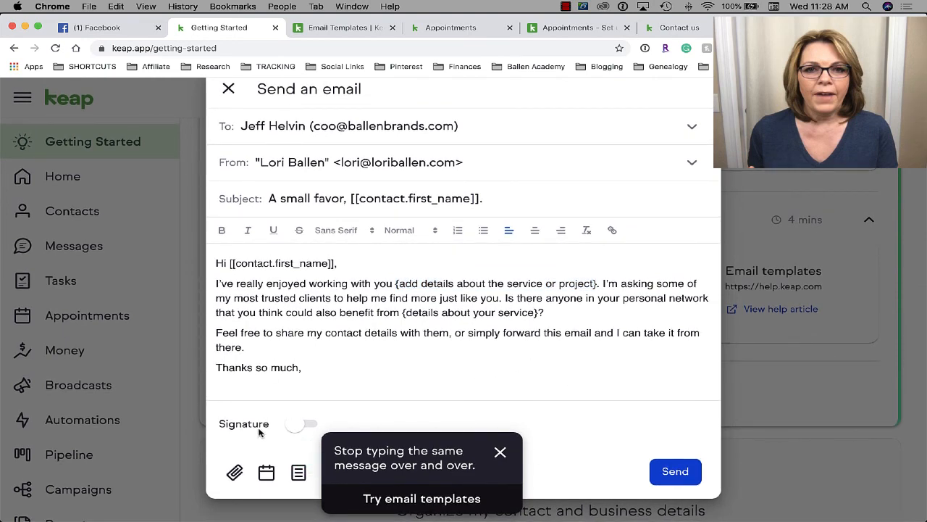
- Switch on the signature so the sender's photo, title and website appear below the email
click(310, 429)
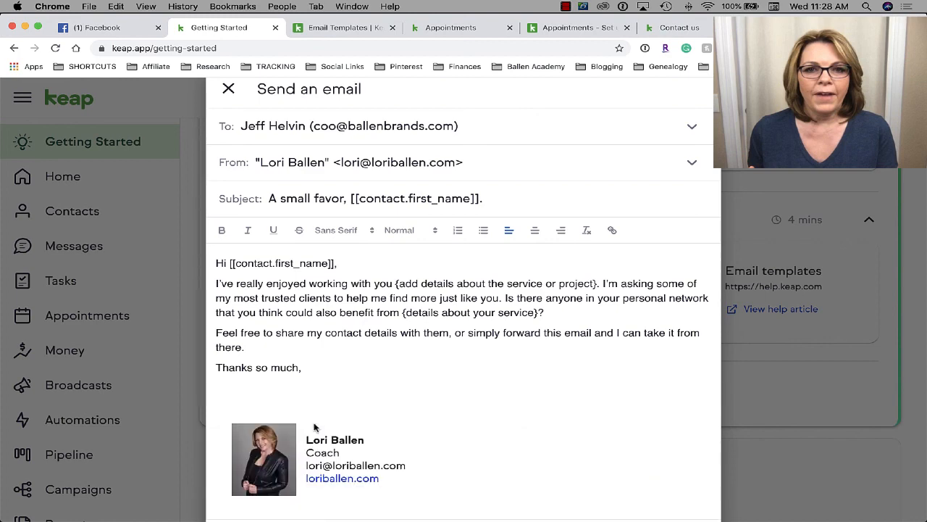
scroll(314, 428, down, 3)
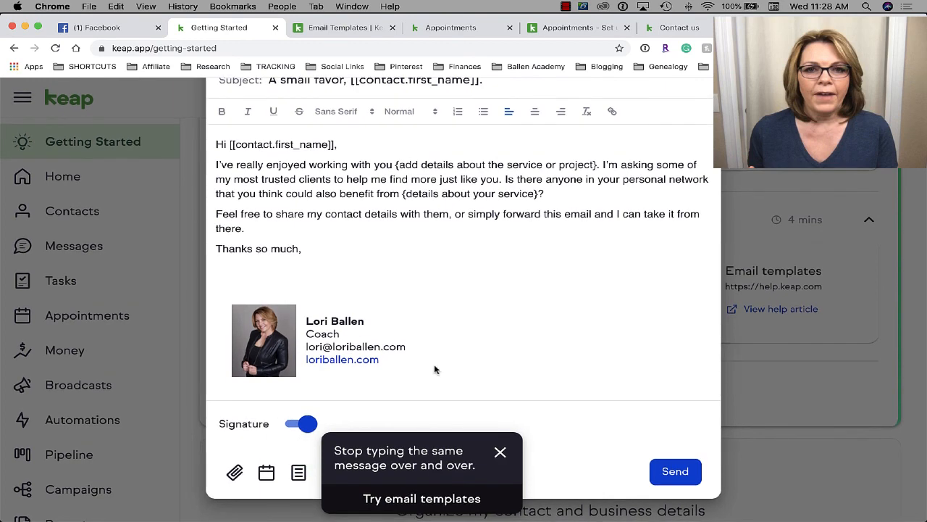
- Switch off the Signature toggle so the automatic signature block is removed from the draft
click(298, 424)
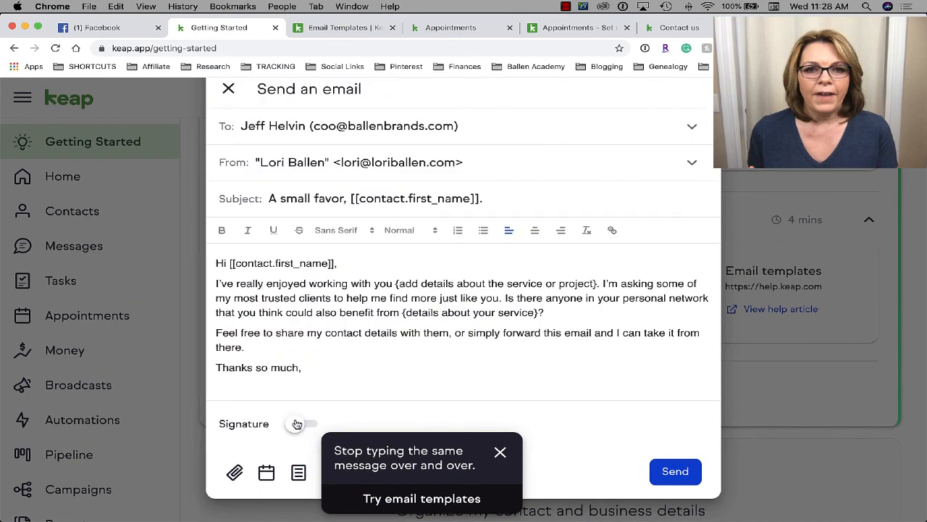
- Below 'Thanks so much,', type the sender's name and BallenBlogger.com on separate lines
click(315, 366)
key(Return)
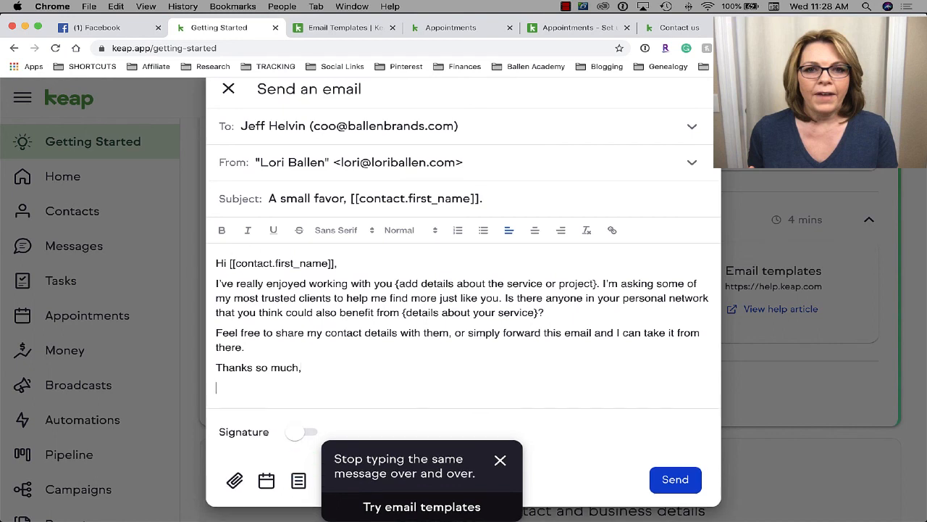
text(Lori Ballen)
key(Return)
text(Ballen)
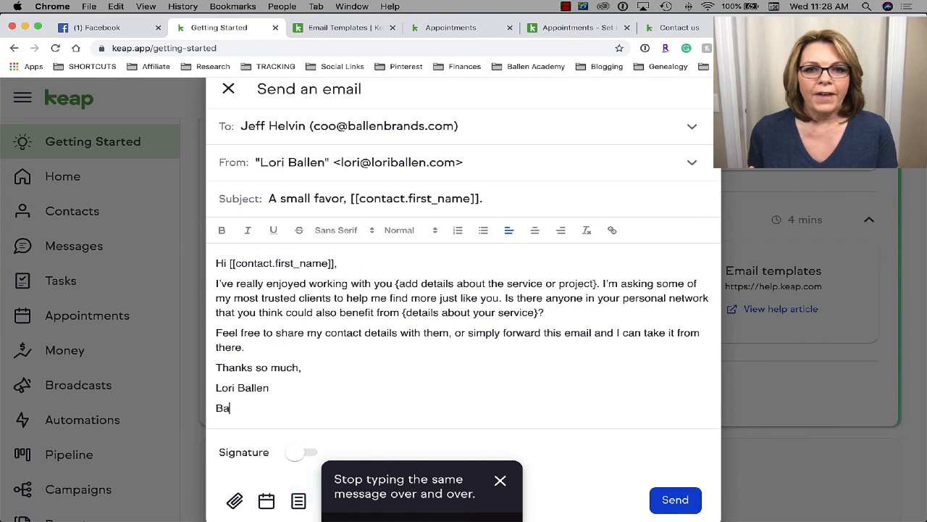
text(Blogger.com)
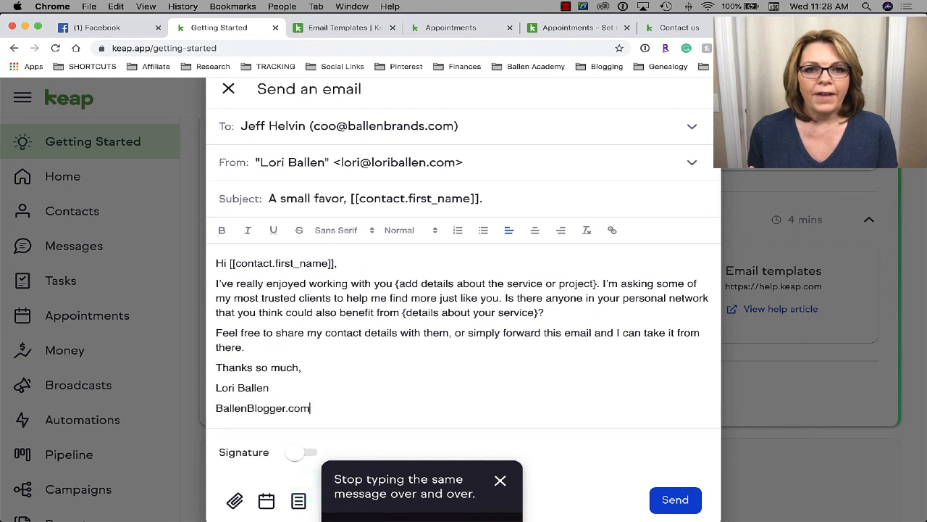
drag(313, 408, 214, 408)
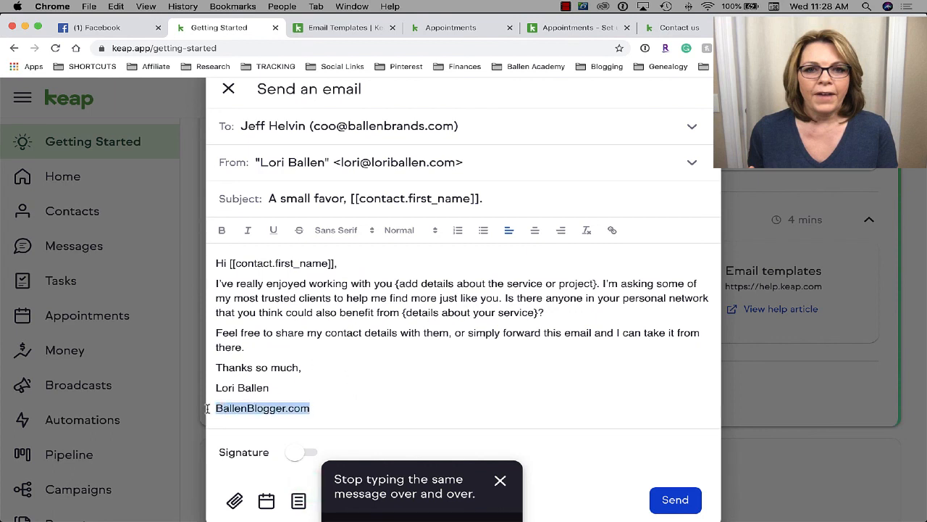
click(612, 230)
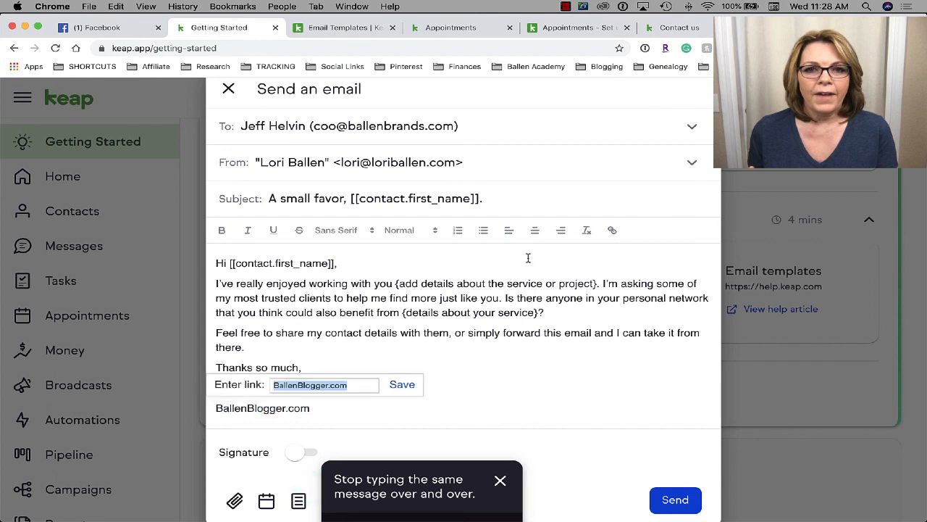
text(https:)
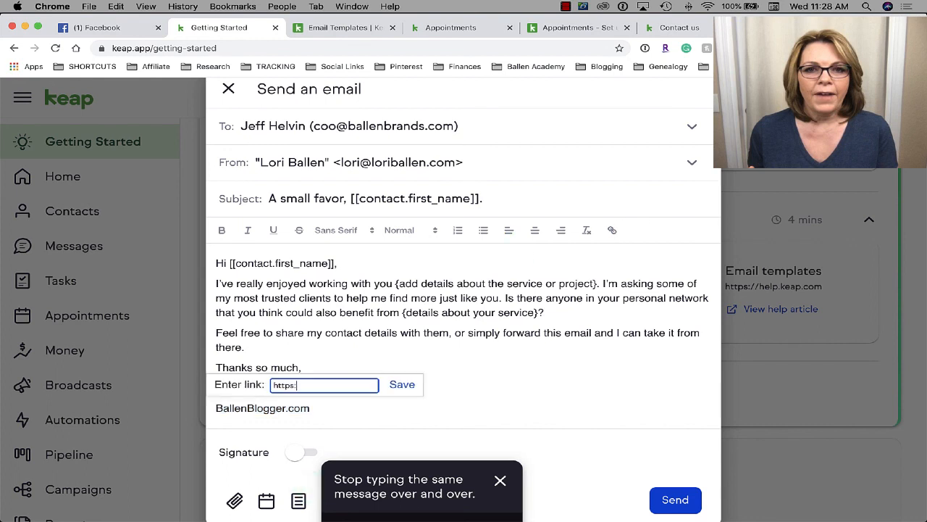
text(//ballenblogger.com)
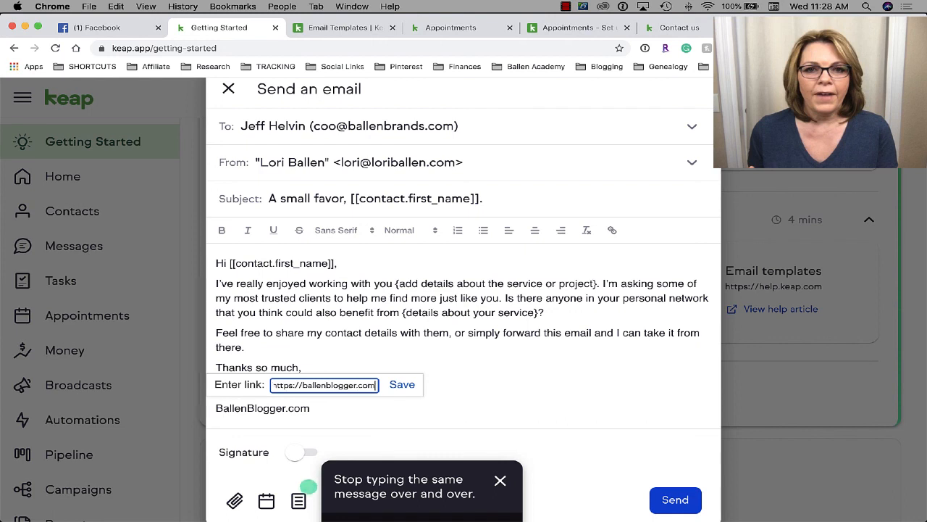
click(399, 386)
click(450, 372)
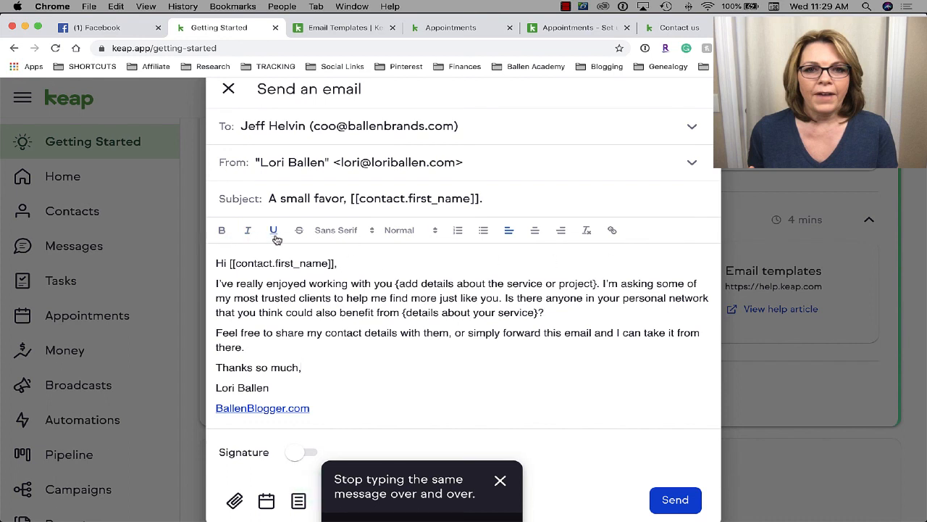
click(354, 231)
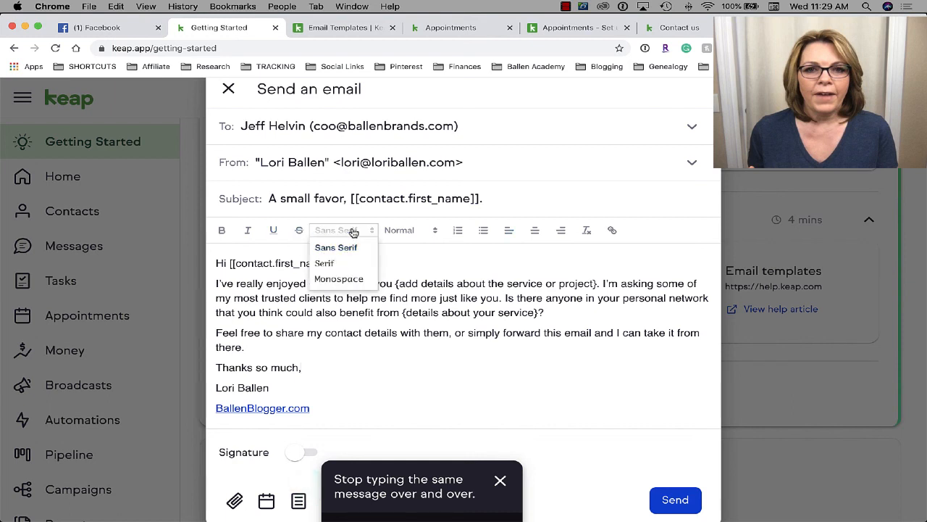
click(404, 244)
click(411, 232)
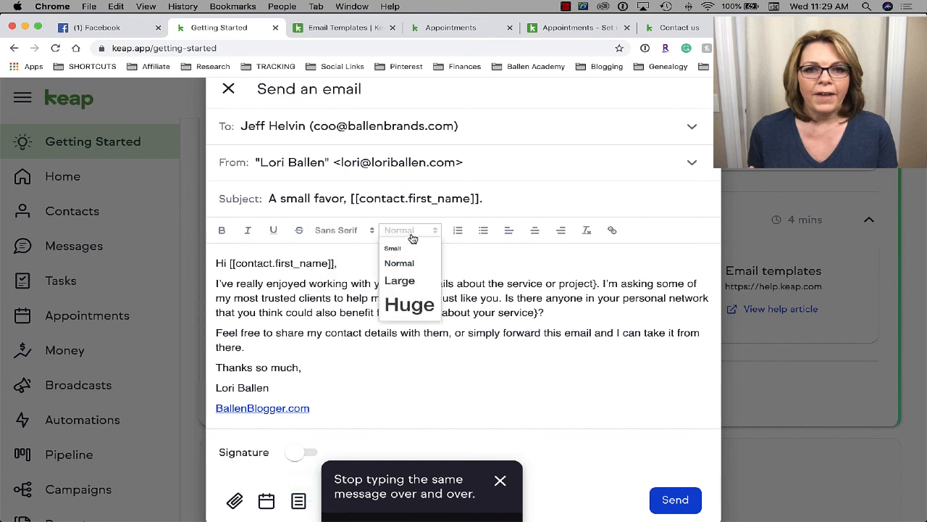
click(491, 266)
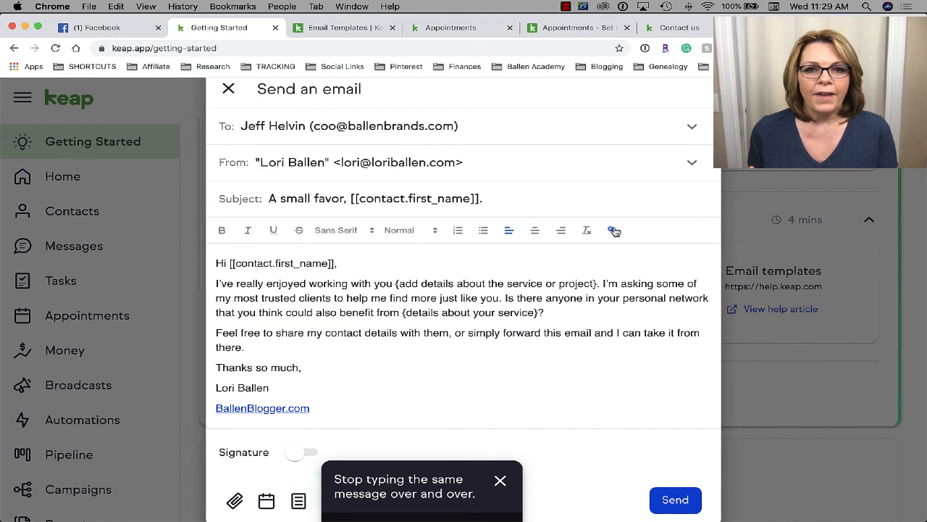
scroll(377, 345, down, 1)
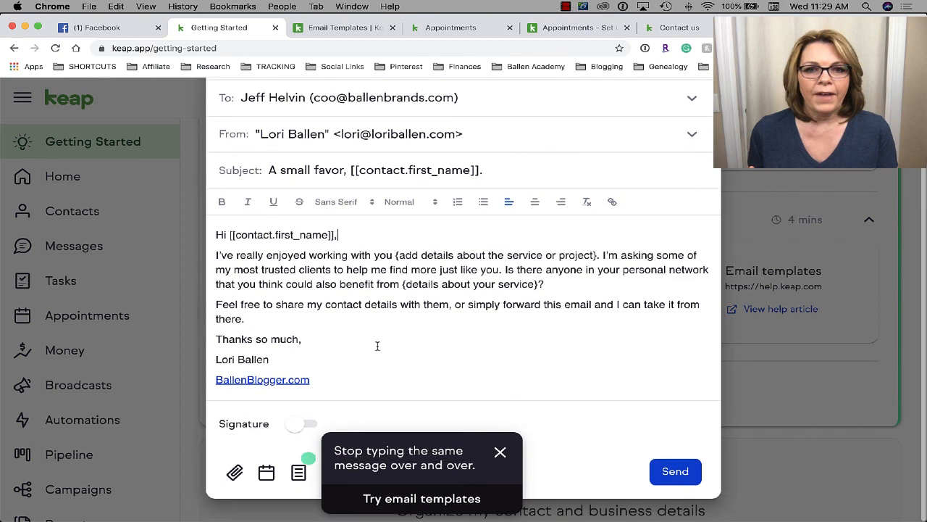
- Preview the booking-link choices without inserting one, select the body text, and close the 'Stop typing the same message' tip
click(266, 473)
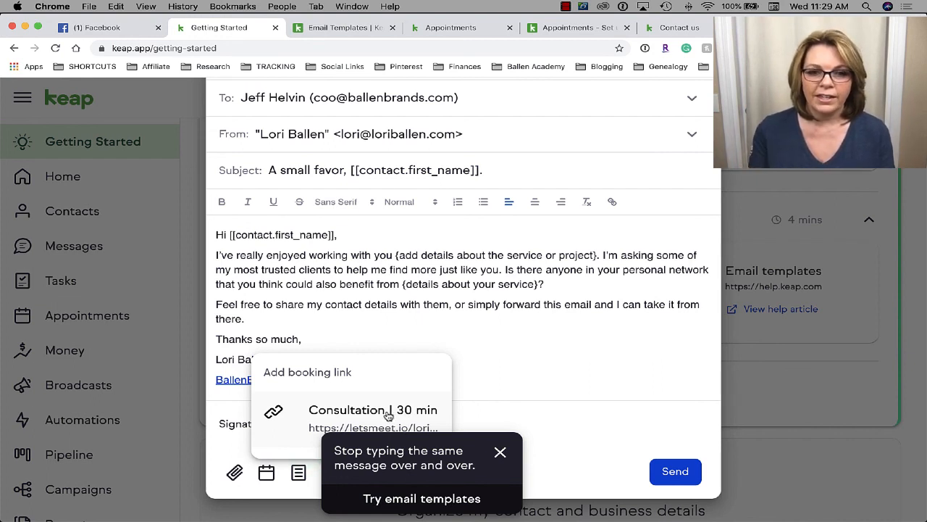
click(515, 373)
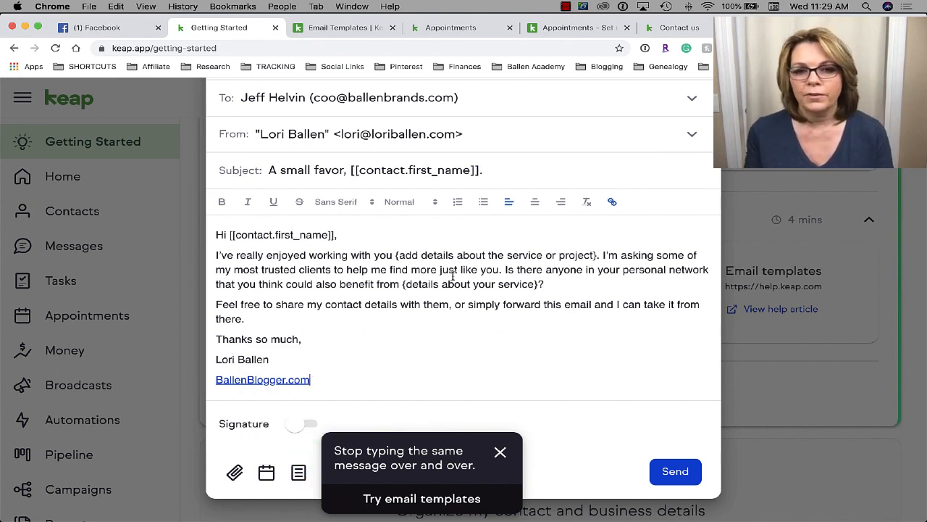
drag(554, 286, 293, 242)
click(219, 235)
drag(219, 234, 363, 419)
click(500, 452)
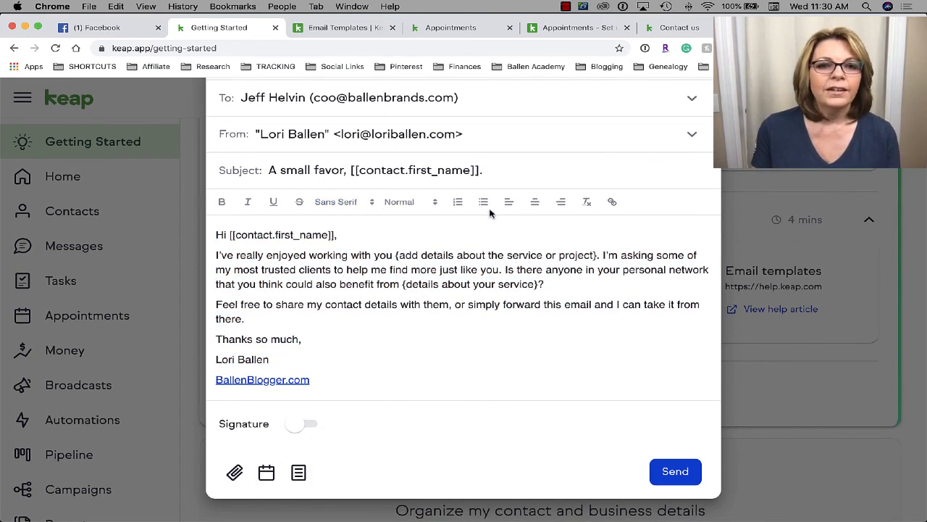
- Replace 'A small favor' in the subject with 'Just a Sample (making a keap tutorial)' and send the email
drag(346, 171, 251, 175)
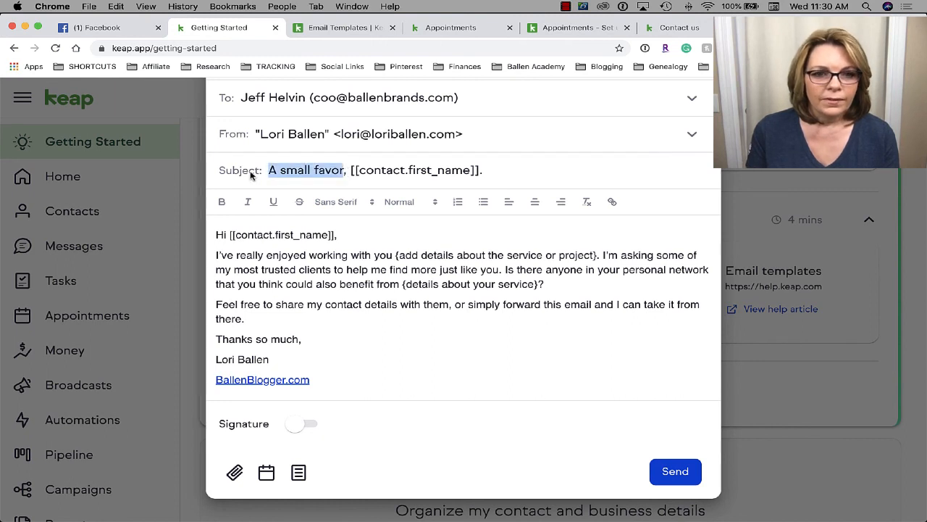
text(Just a Sam)
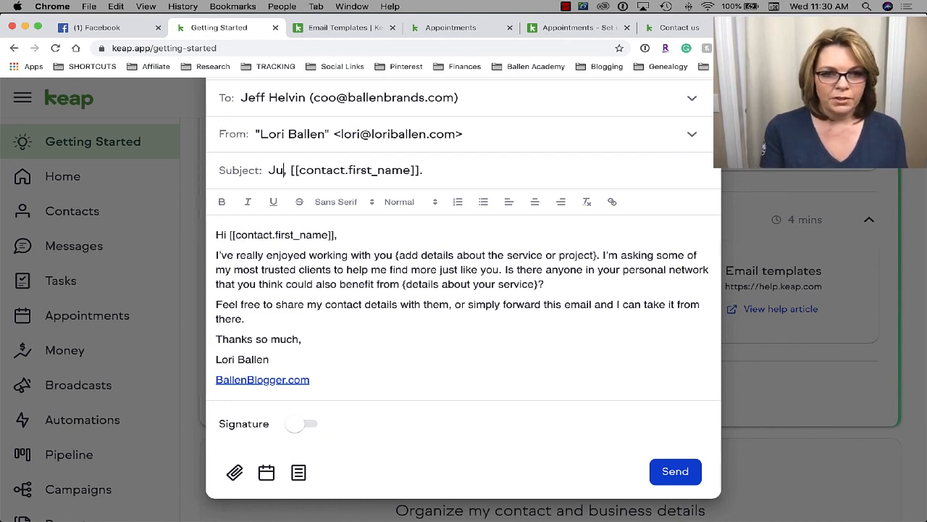
text(ple (making a)
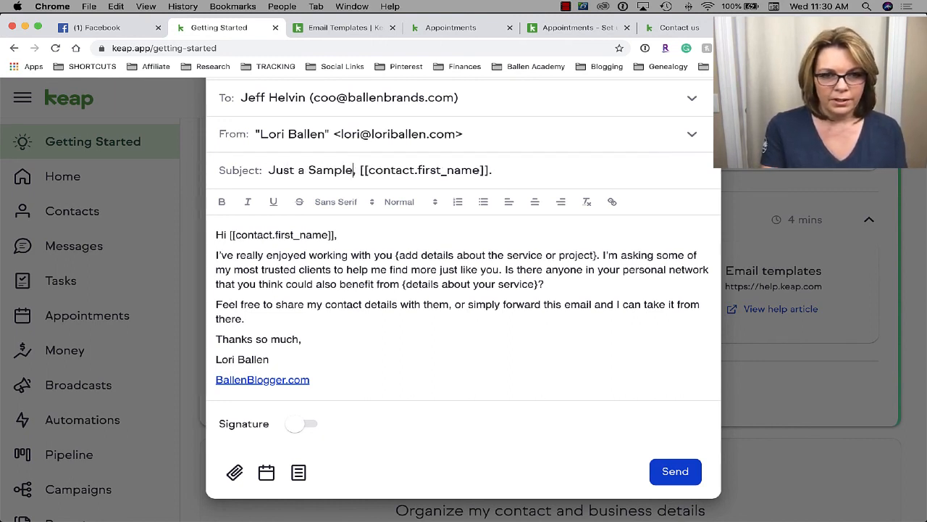
text( keap tutorial)
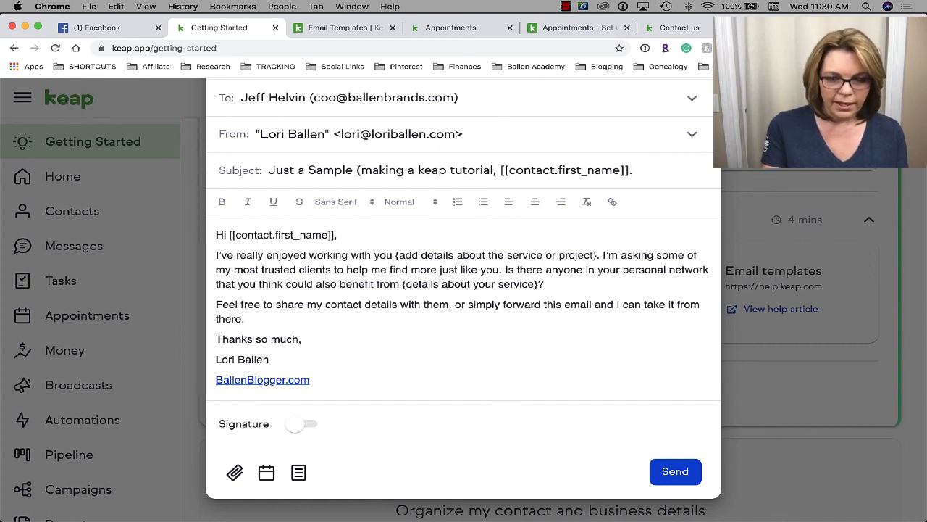
text())
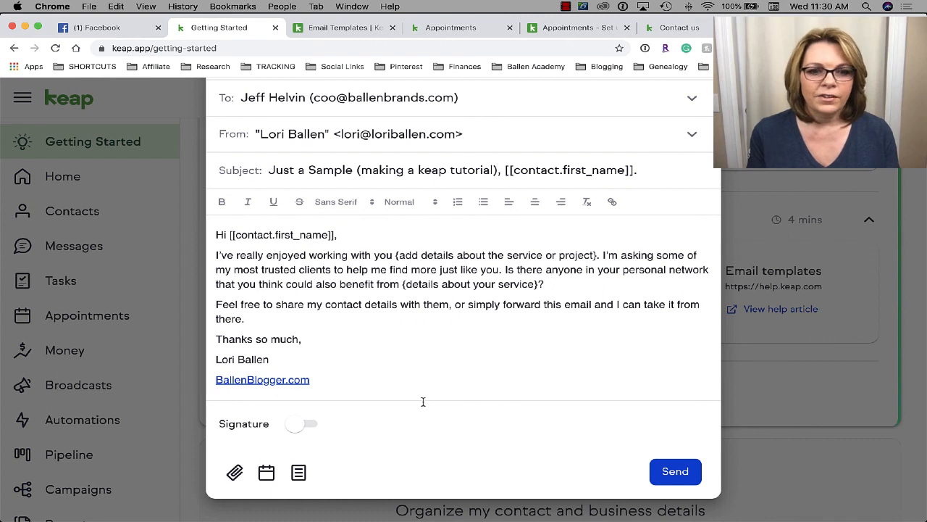
click(680, 471)
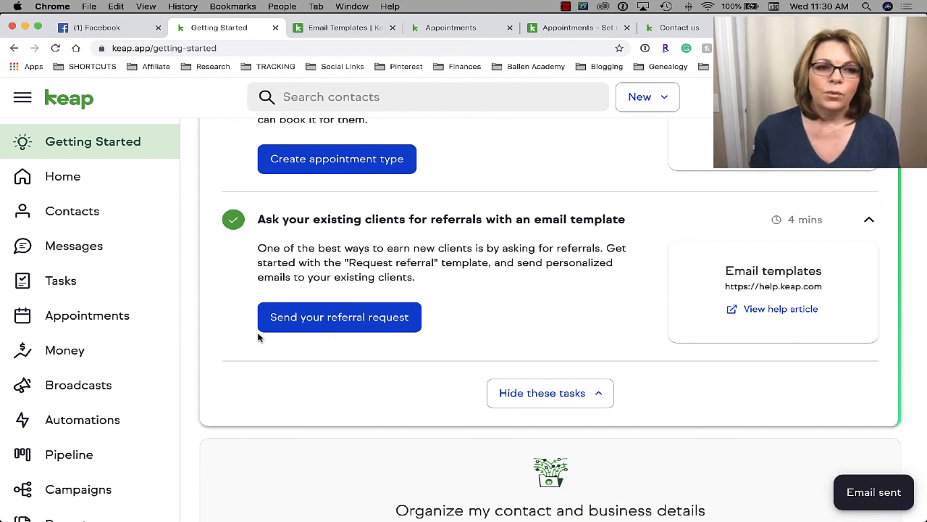
- Search Contacts for the email recipient by name and open their record to review it
click(57, 225)
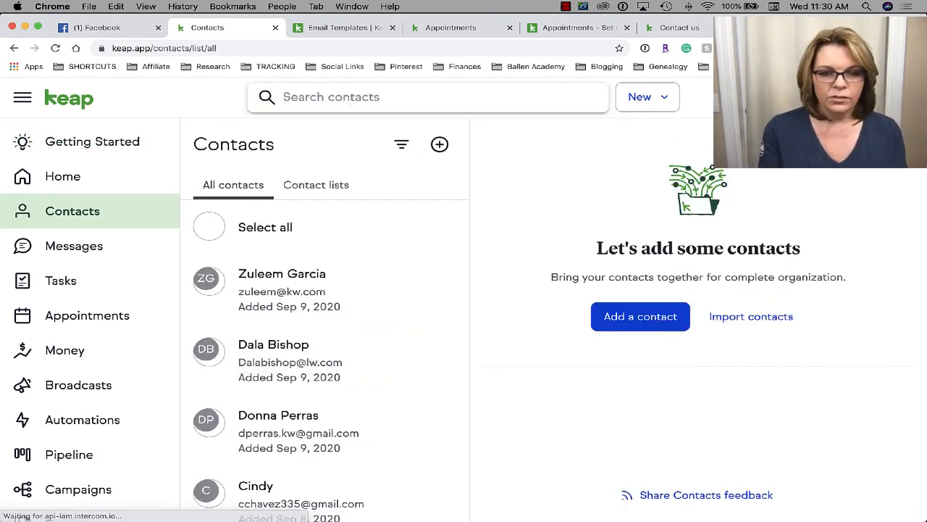
click(350, 98)
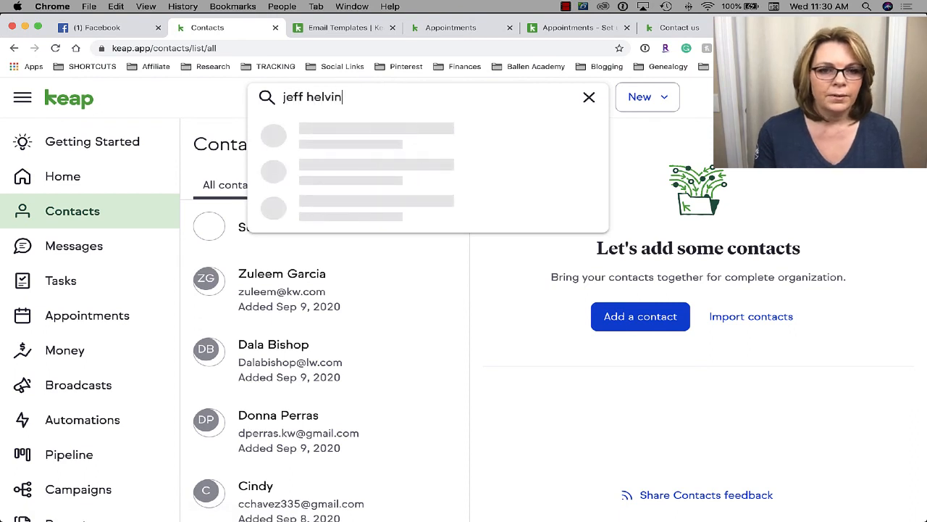
click(373, 137)
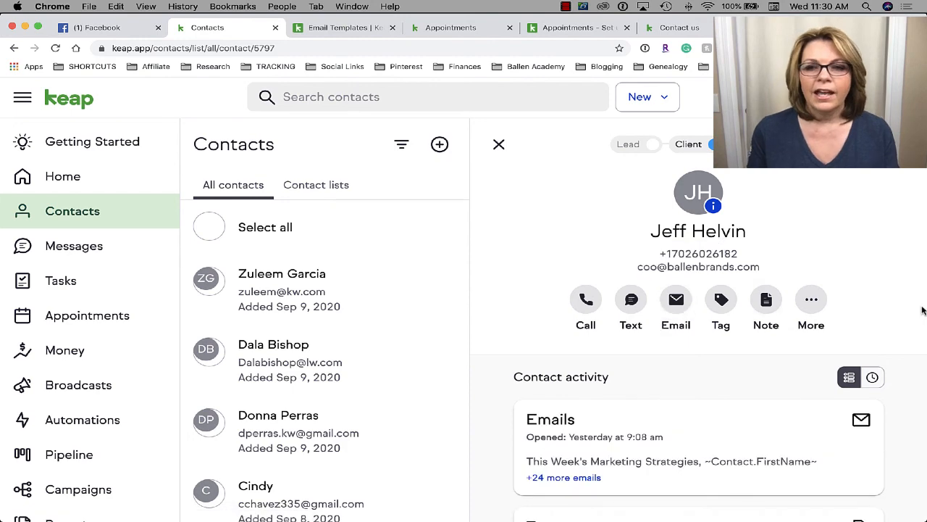
scroll(724, 326, down, 5)
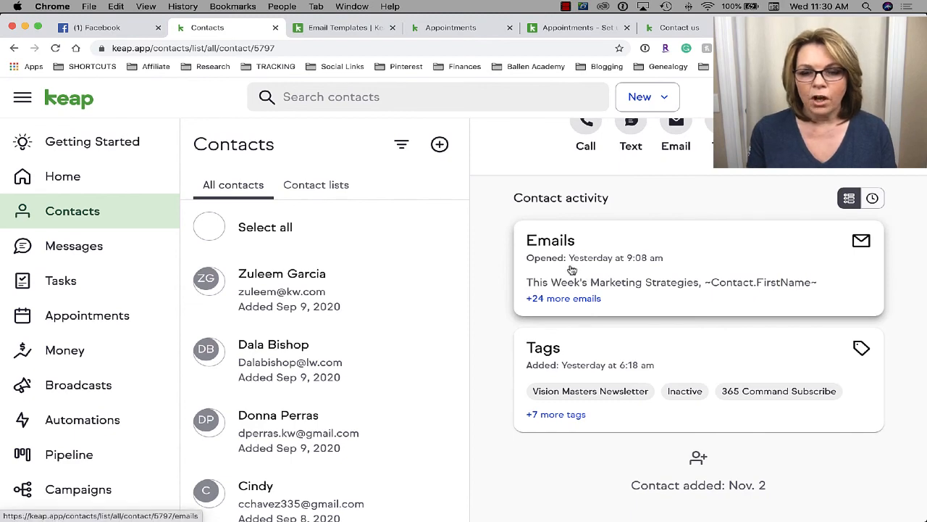
scroll(675, 355, up, 2)
scroll(674, 356, down, 2)
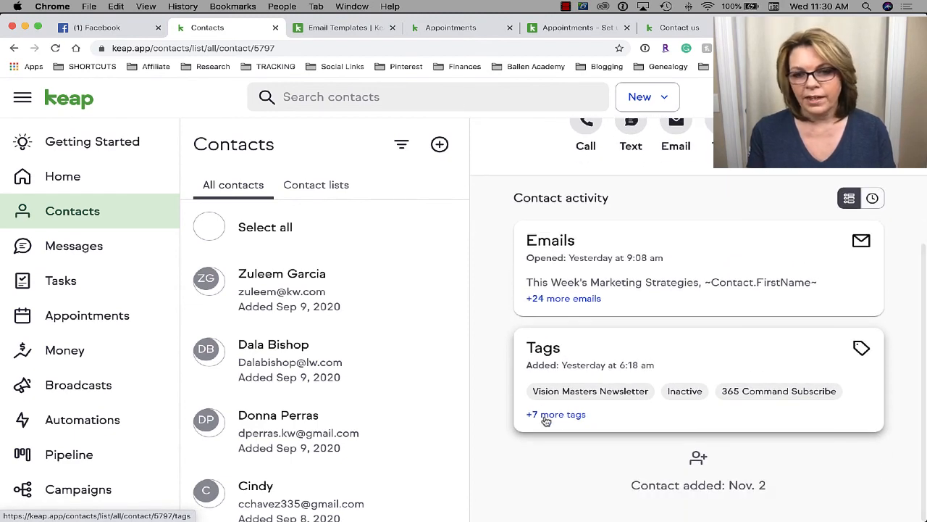
scroll(652, 397, up, 5)
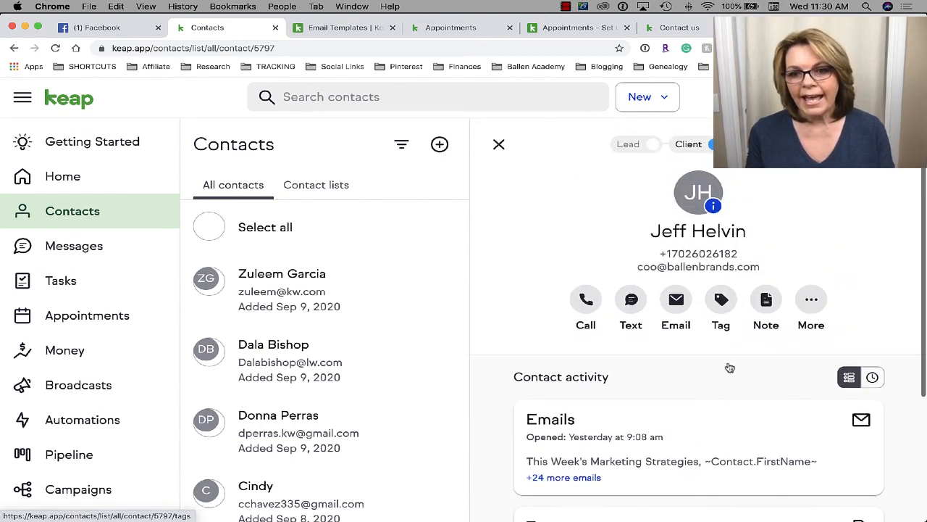
- Discard a new email to the contact, then open the Emails card in Contact activity
click(675, 301)
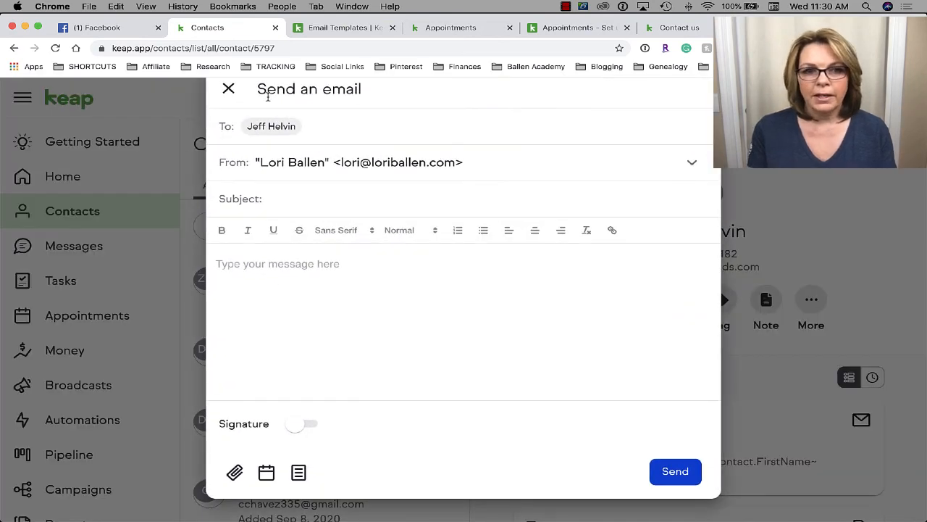
click(228, 89)
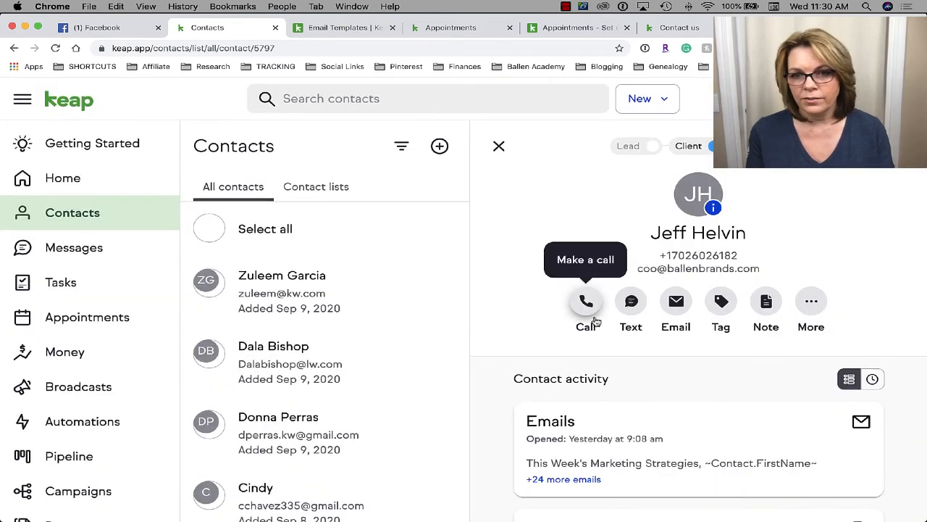
scroll(724, 362, down, 1)
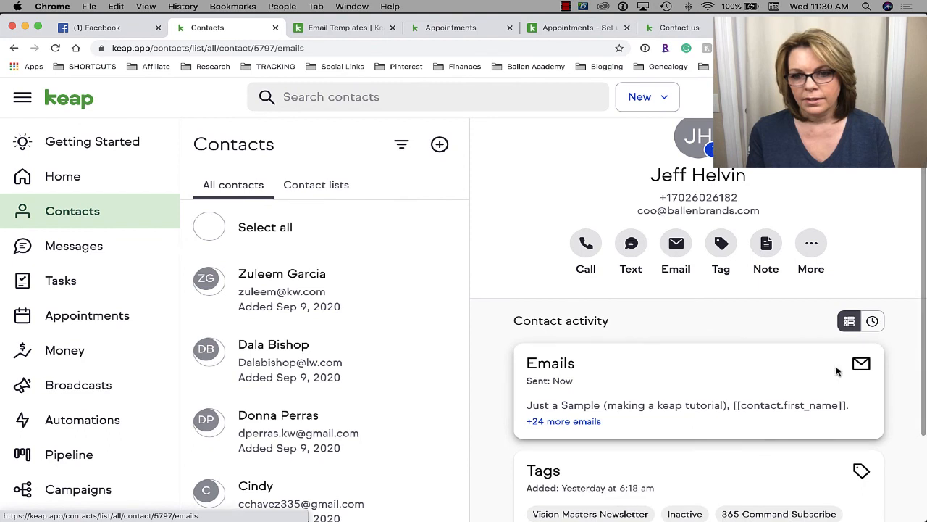
click(836, 371)
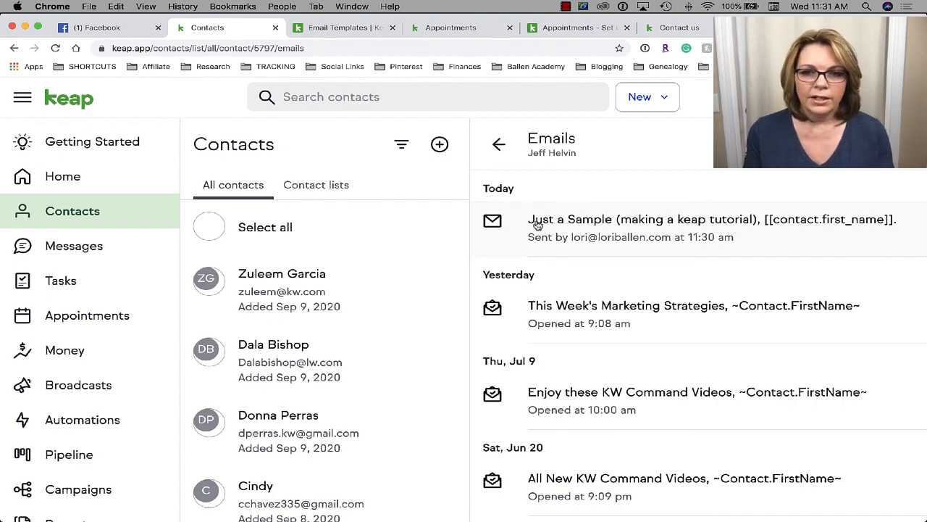
click(747, 233)
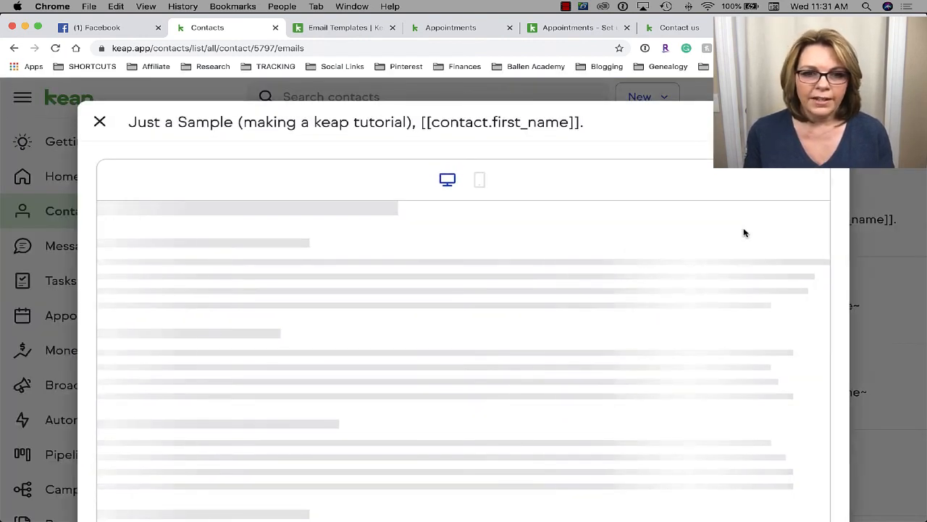
click(478, 182)
click(447, 179)
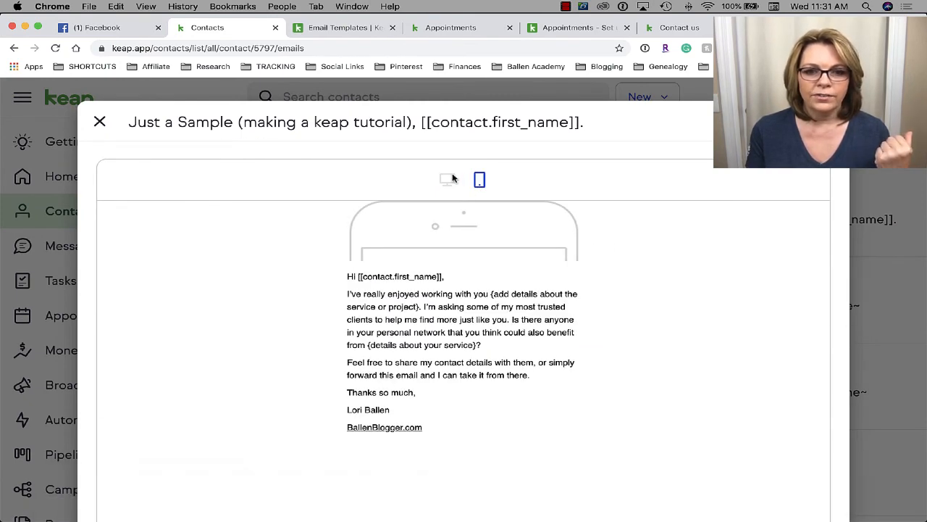
scroll(464, 329, down, 5)
scroll(463, 329, up, 5)
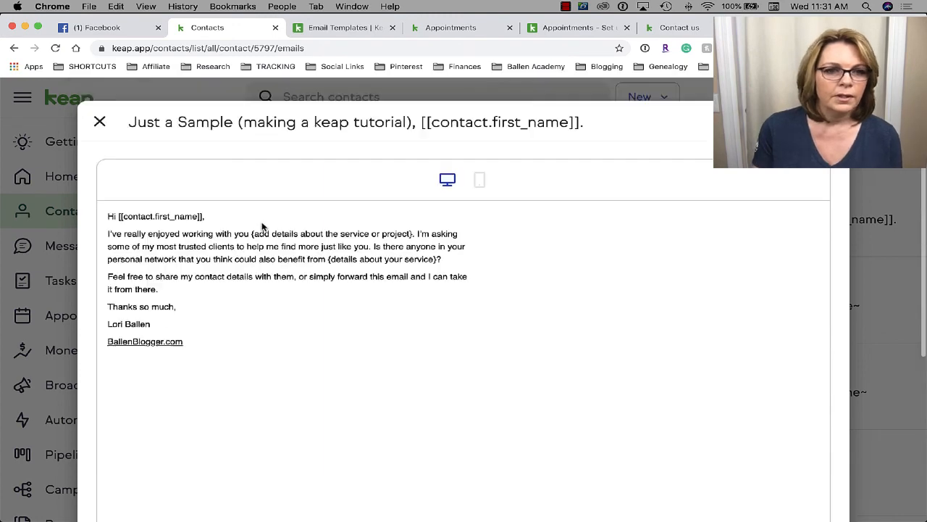
click(100, 122)
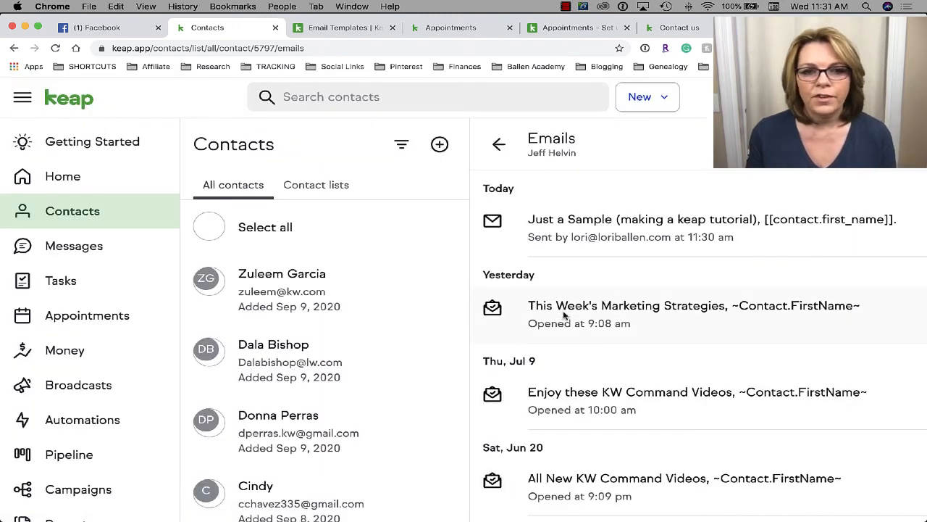
- In Getting Started, collapse the Collect new leads tasks and expand Organize my contact and business details
click(63, 144)
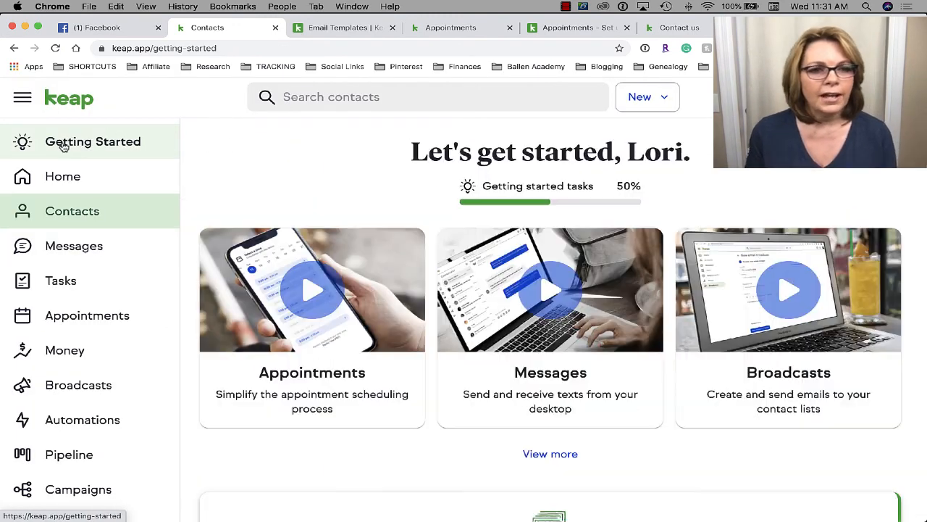
scroll(540, 309, down, 5)
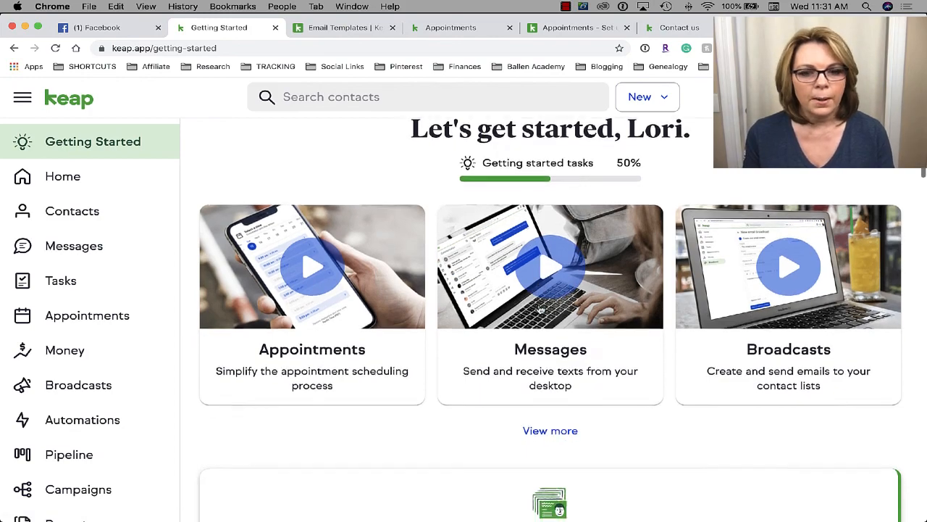
scroll(539, 309, down, 8)
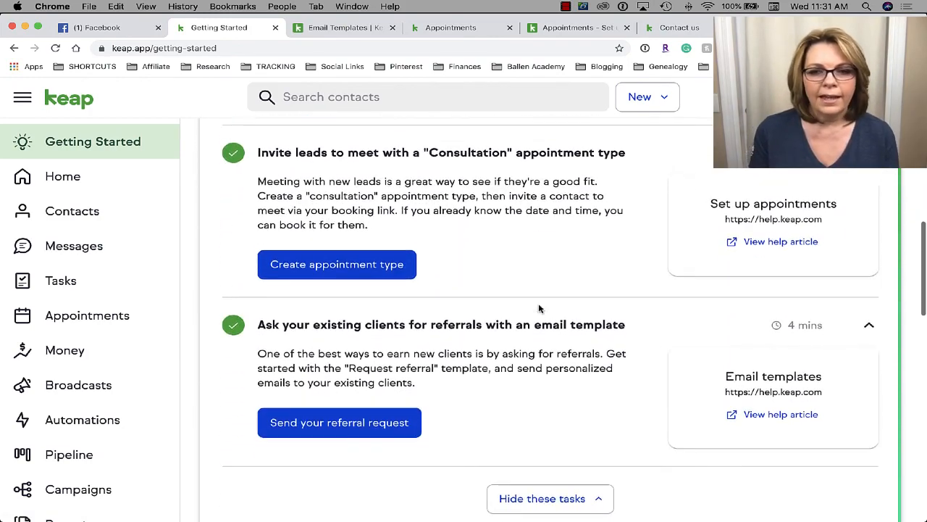
click(582, 329)
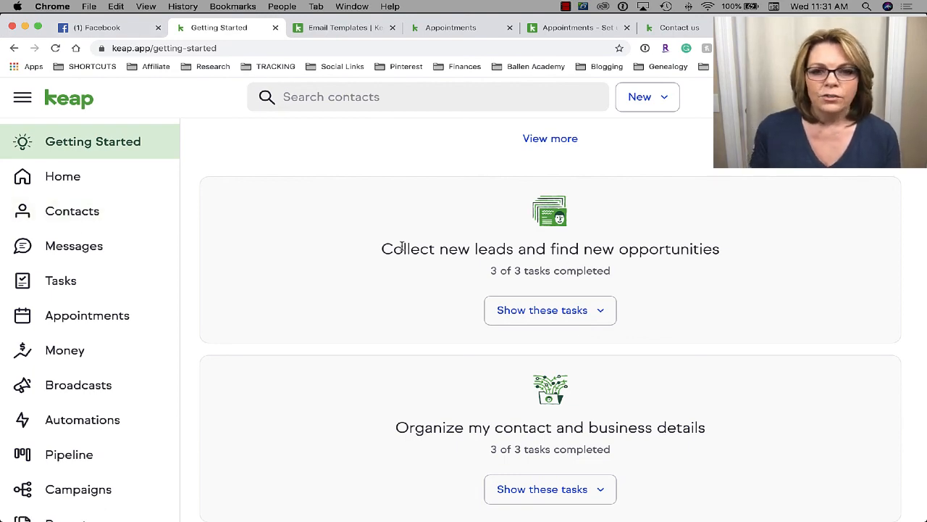
scroll(676, 276, up, 2)
scroll(676, 276, down, 5)
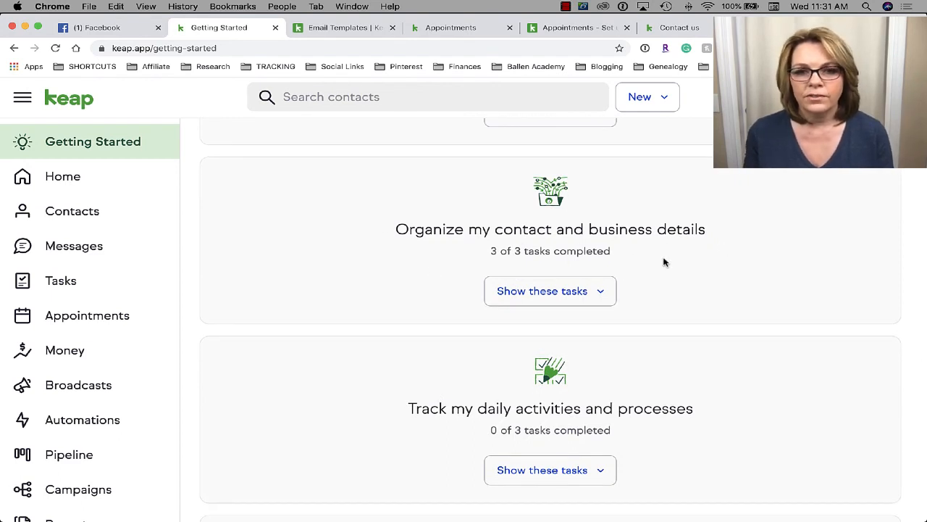
click(590, 293)
scroll(591, 296, up, 1)
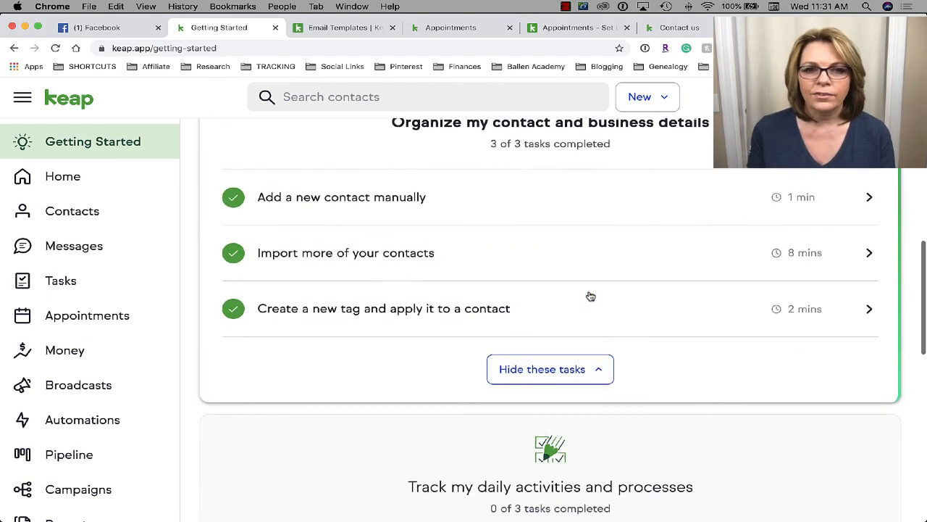
scroll(590, 295, up, 1)
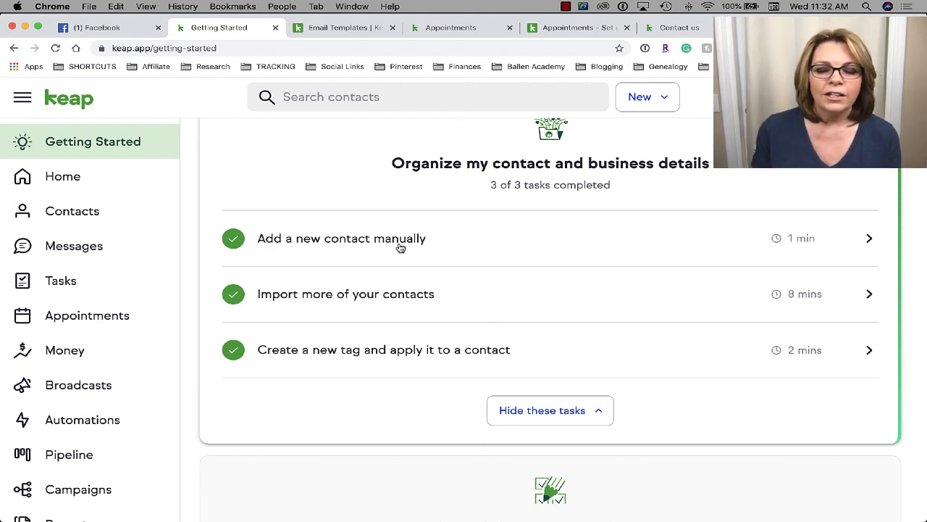
- From 'Add a new contact manually', add a contact and enter the lead's first name, last name and work email
click(859, 240)
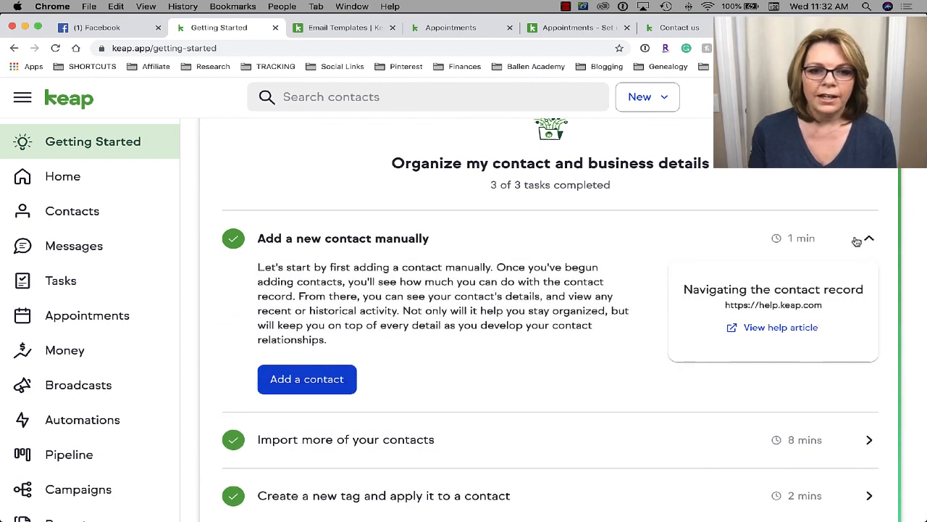
click(303, 385)
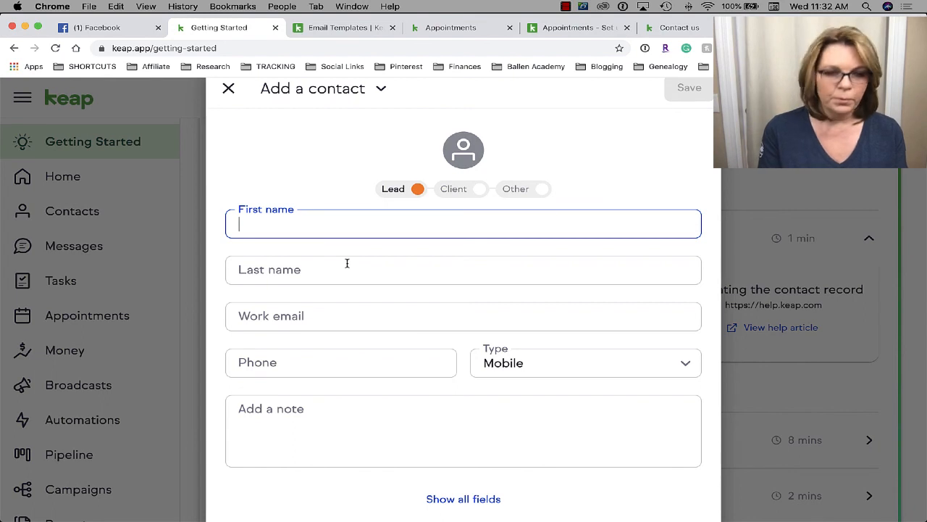
key(Tab)
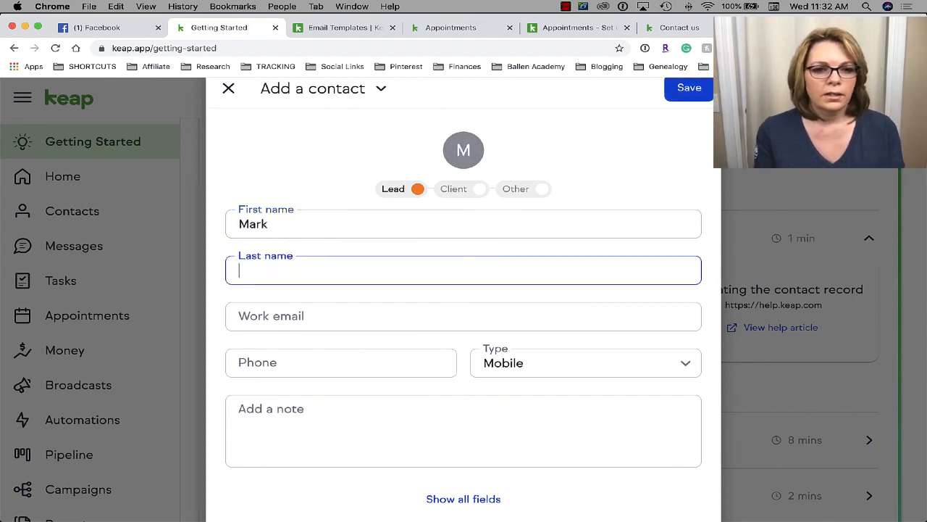
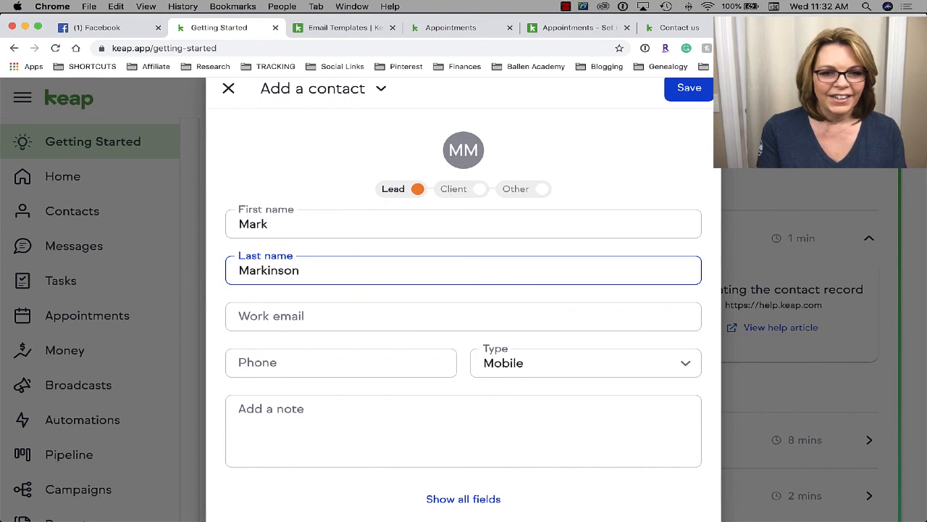
key(Tab)
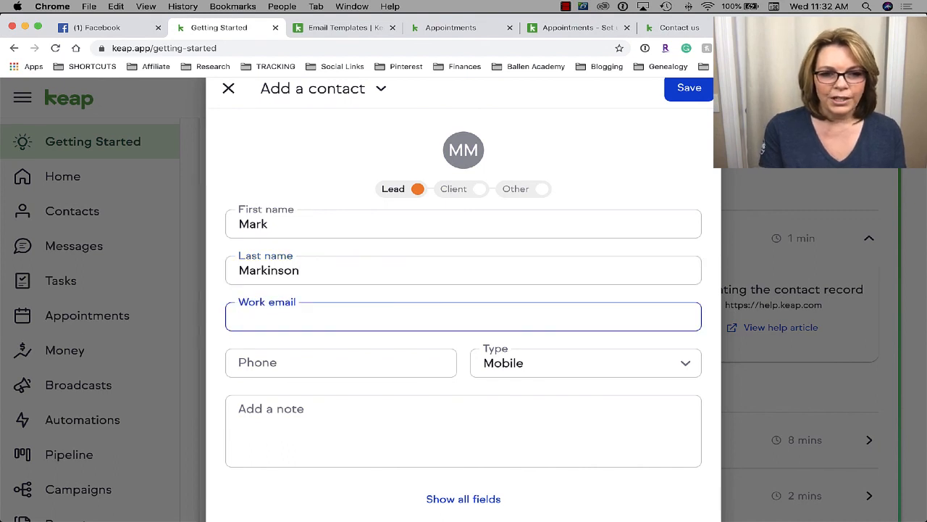
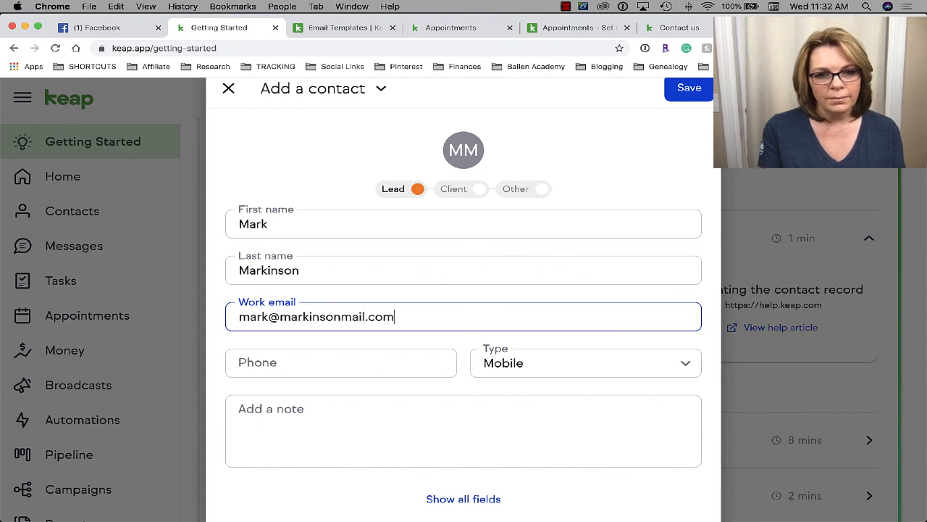
- Enter the lead's phone number, keep the Mobile type, and begin the note 'Just a'
key(Tab)
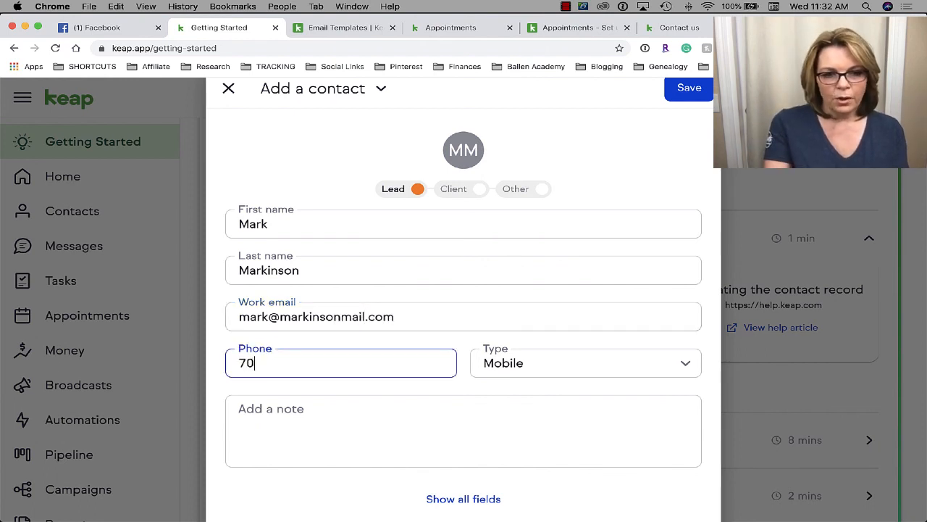
text(702-555-5555)
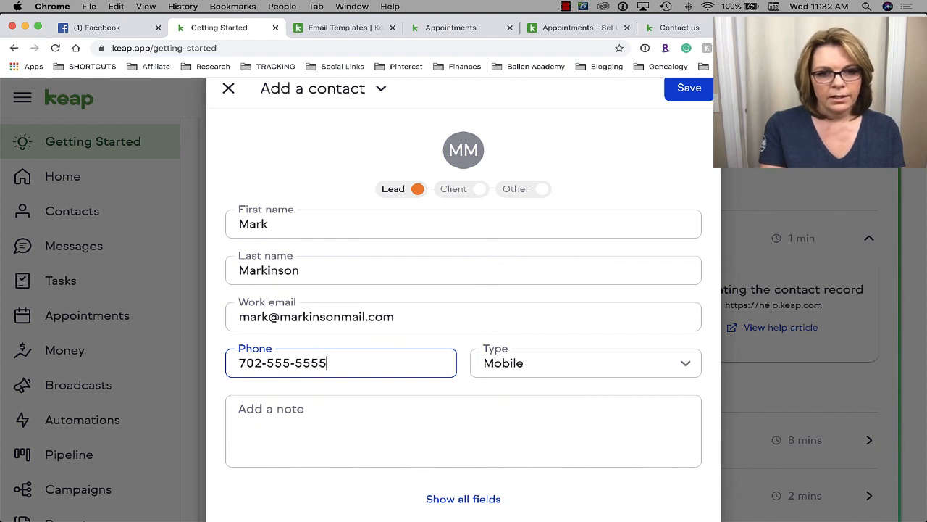
key(Tab)
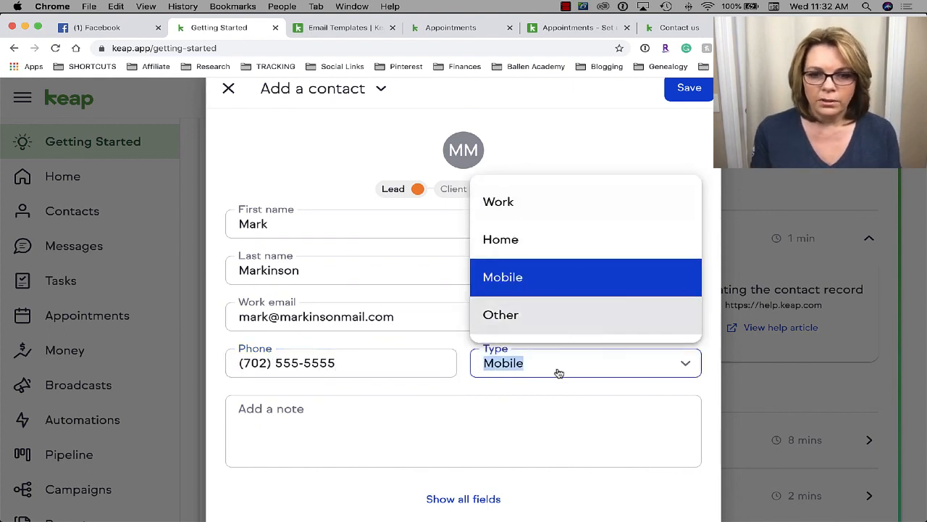
key(Tab)
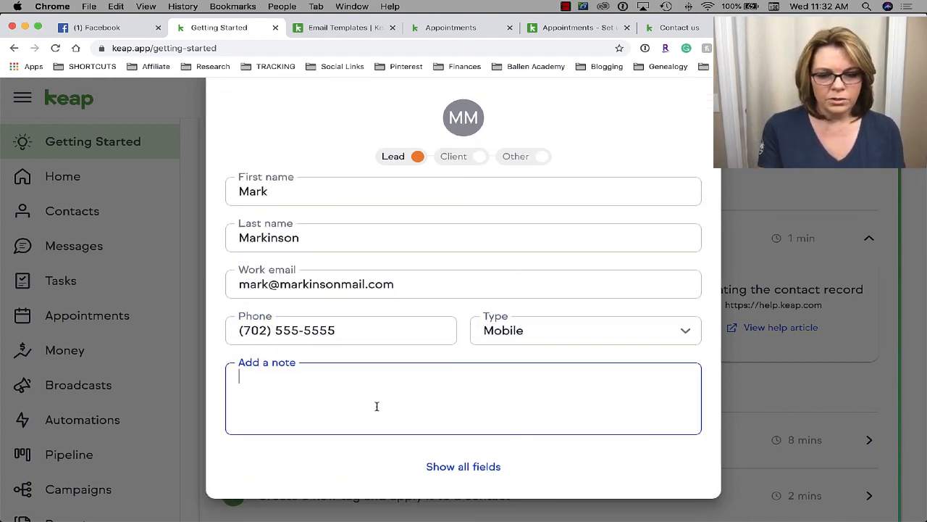
text(Just a Sample)
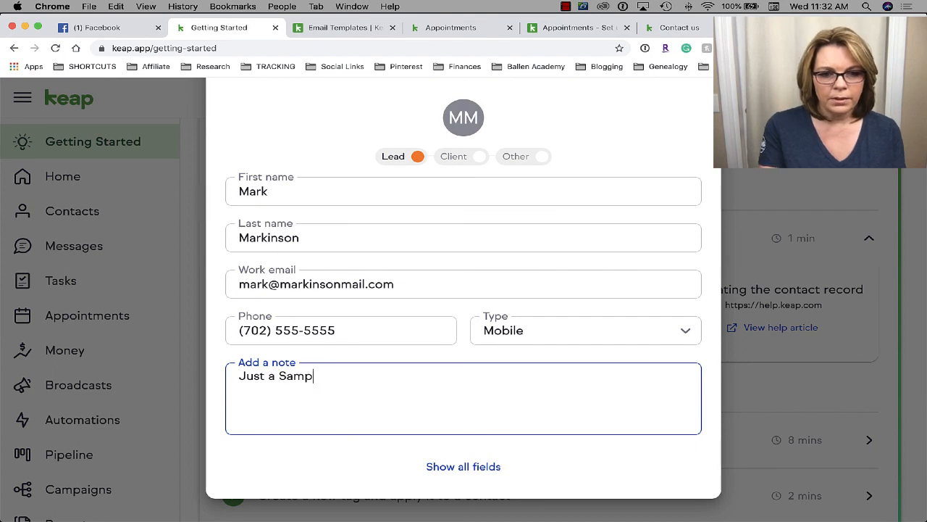
click(464, 470)
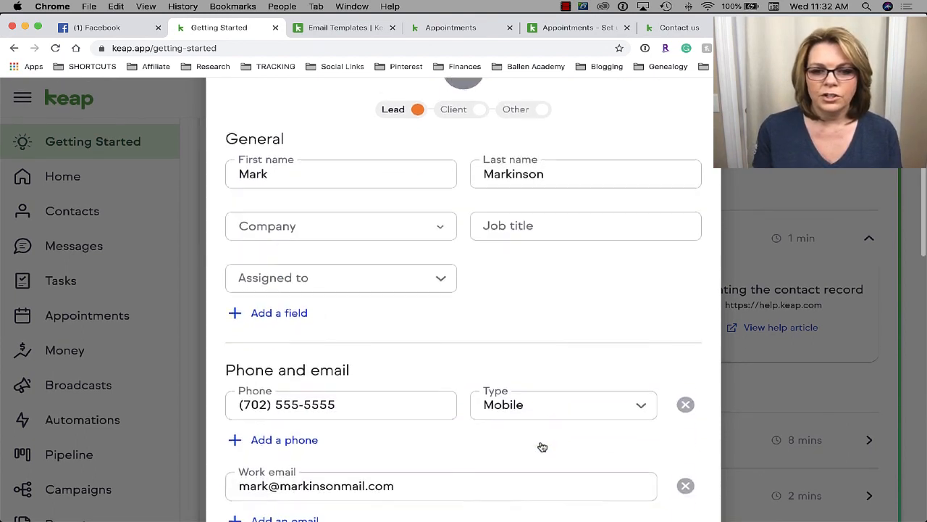
scroll(540, 445, down, 6)
scroll(540, 445, down, 5)
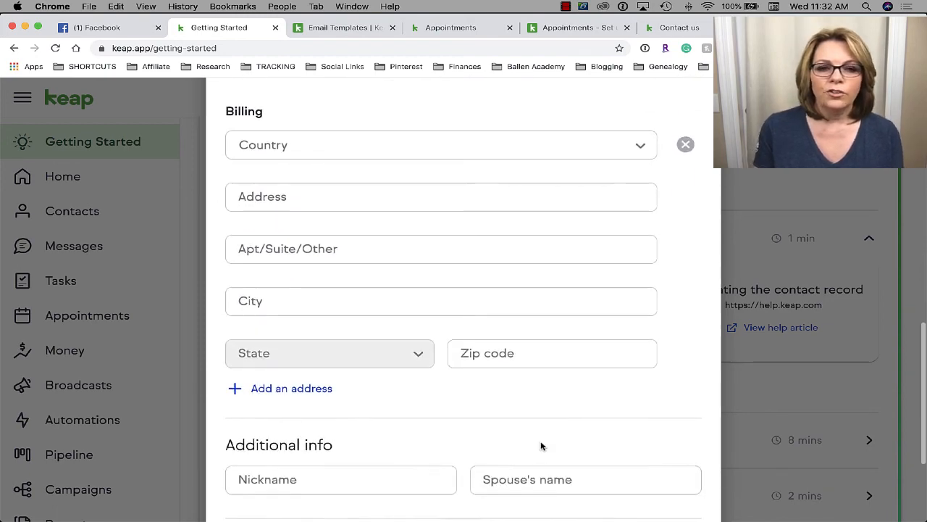
scroll(539, 445, up, 3)
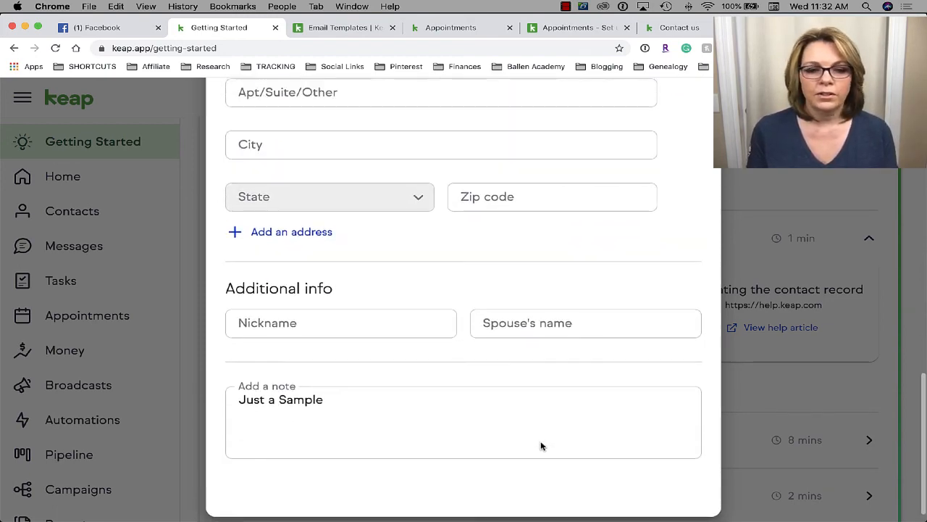
scroll(541, 444, up, 5)
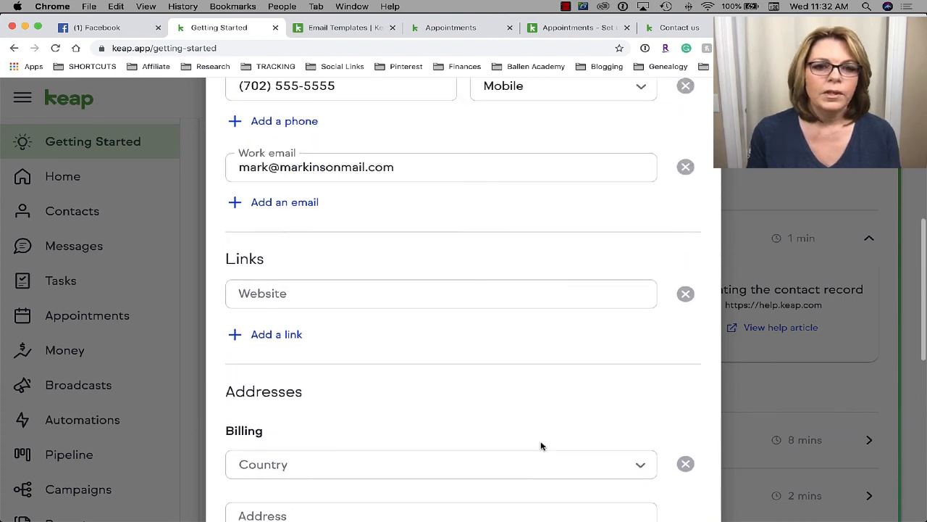
scroll(540, 440, down, 3)
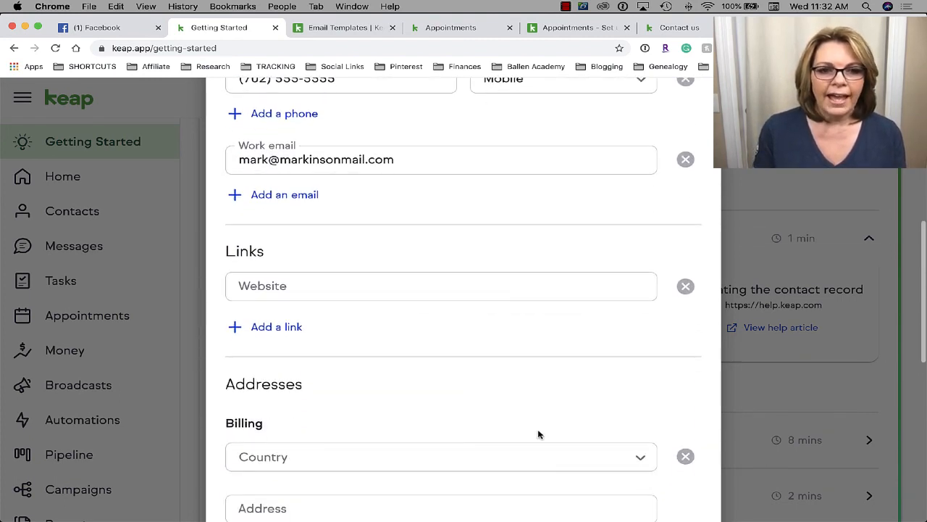
click(268, 284)
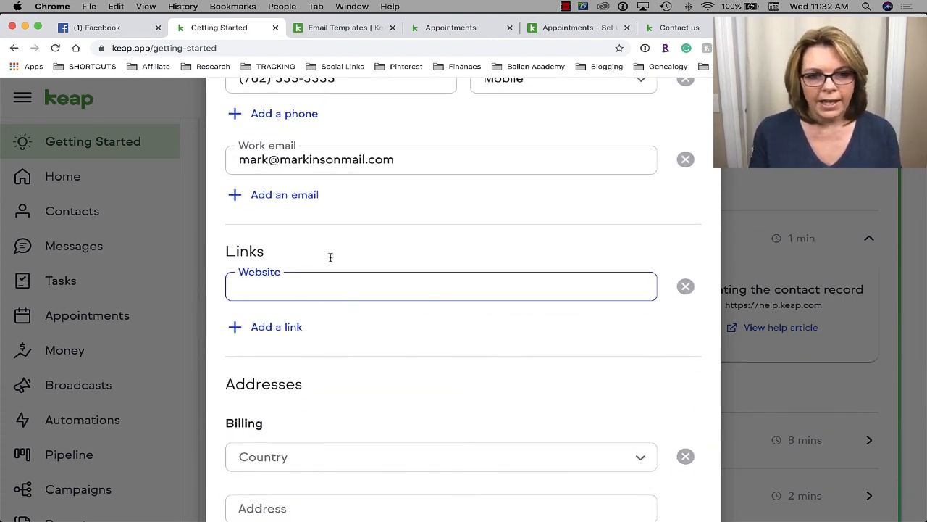
scroll(466, 335, down, 5)
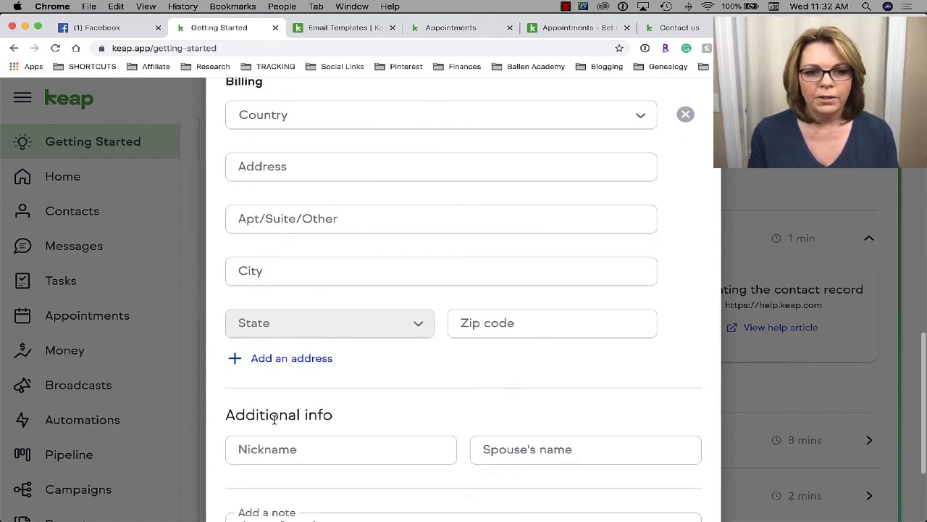
scroll(274, 419, down, 3)
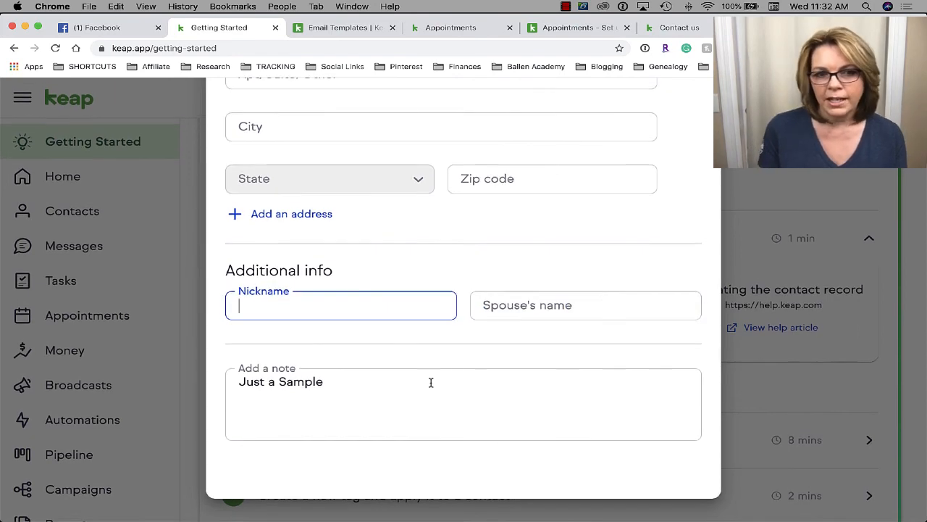
scroll(430, 381, up, 4)
scroll(430, 384, up, 9)
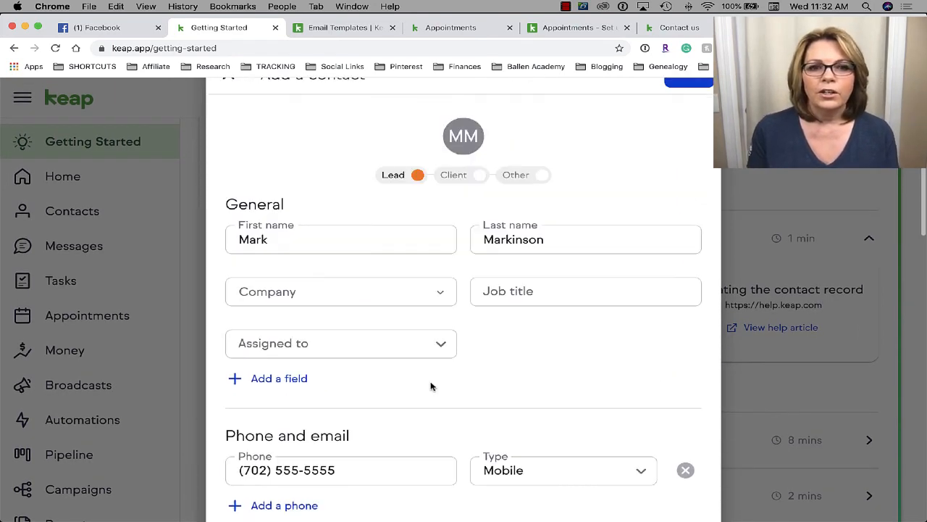
scroll(458, 353, down, 9)
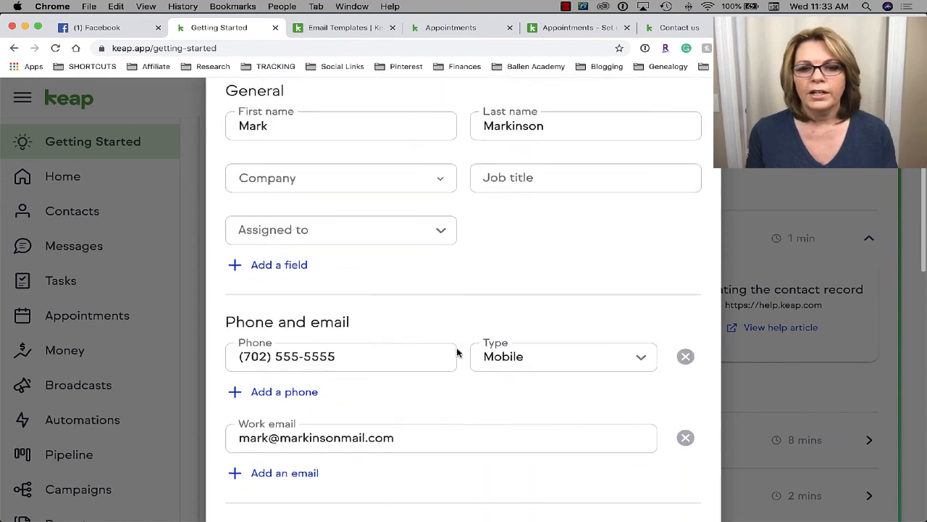
scroll(458, 353, down, 4)
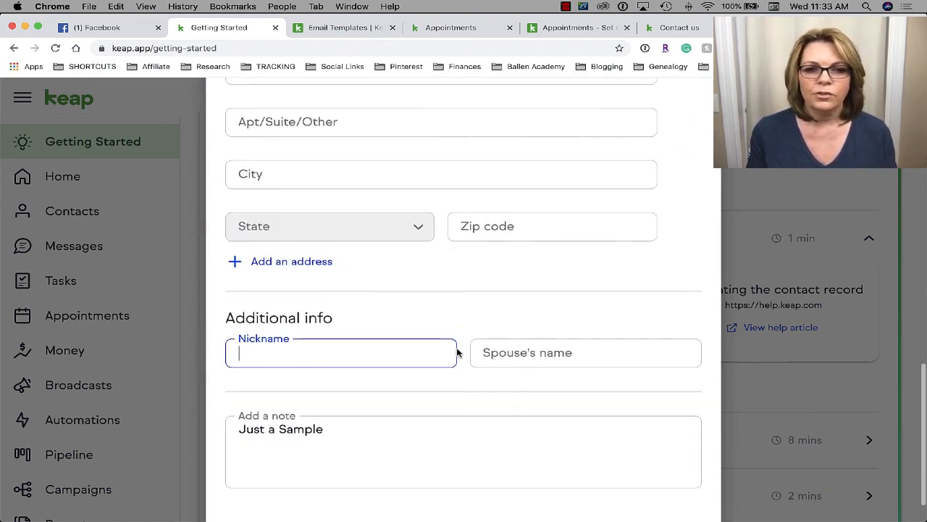
scroll(457, 353, up, 1)
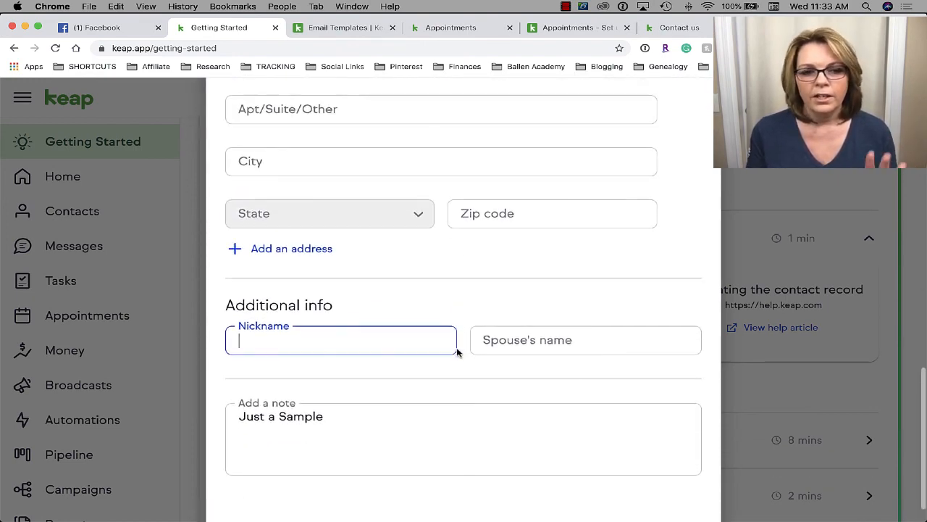
scroll(457, 353, down, 1)
scroll(457, 353, up, 2)
scroll(457, 353, up, 11)
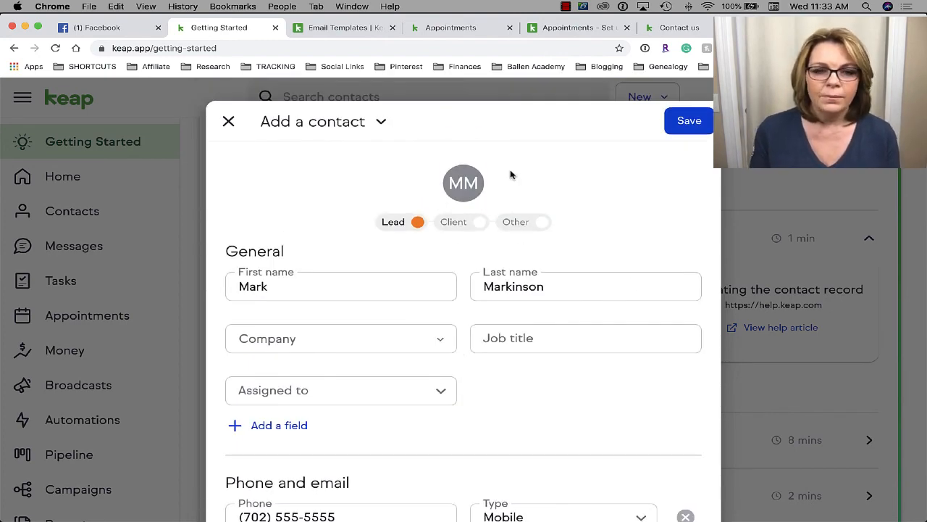
- After trying Client, set the new contact's type to Other and save the contact
click(477, 223)
click(544, 225)
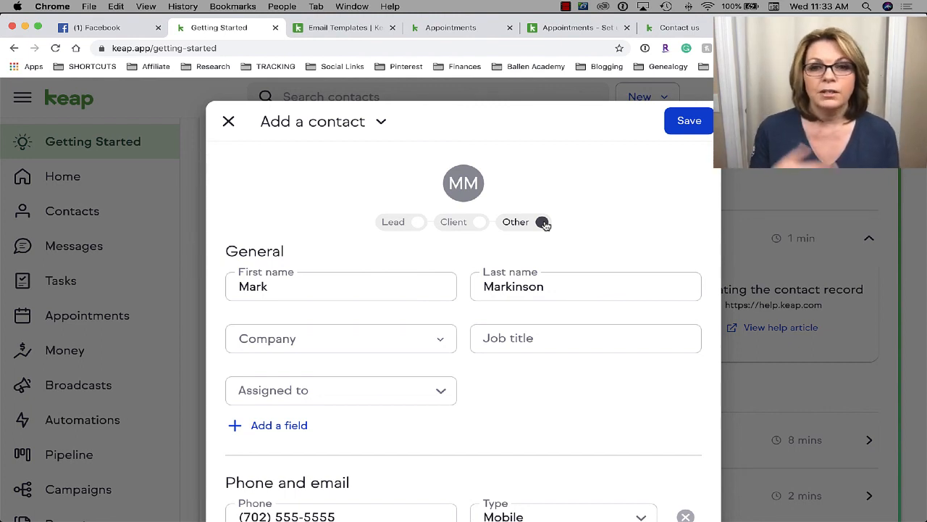
click(473, 224)
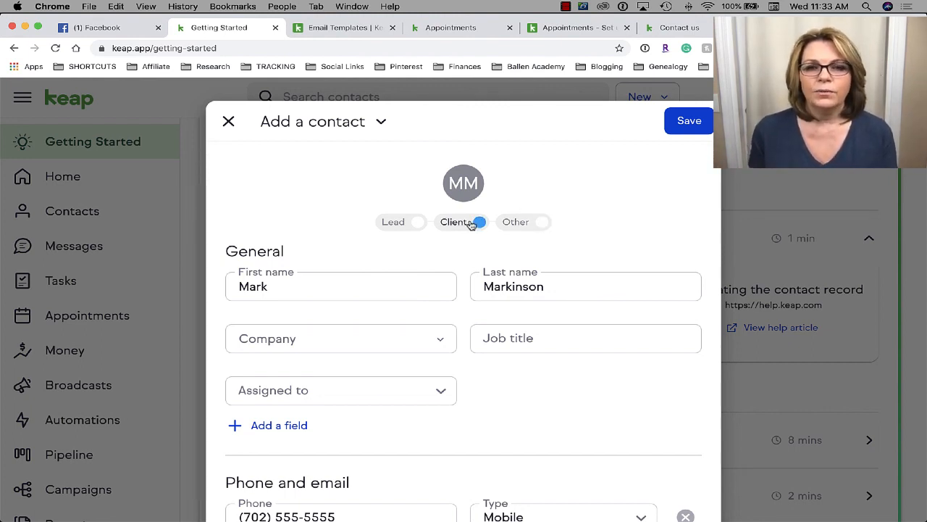
click(527, 231)
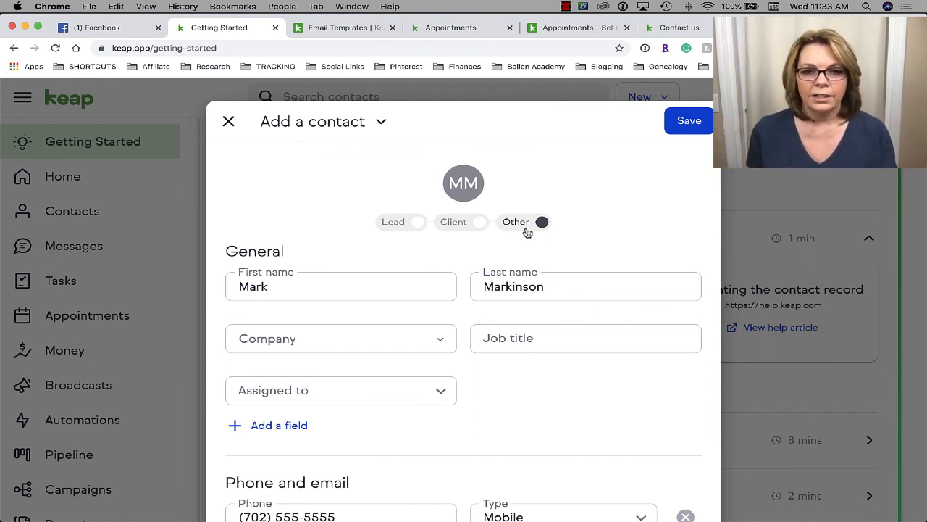
click(695, 127)
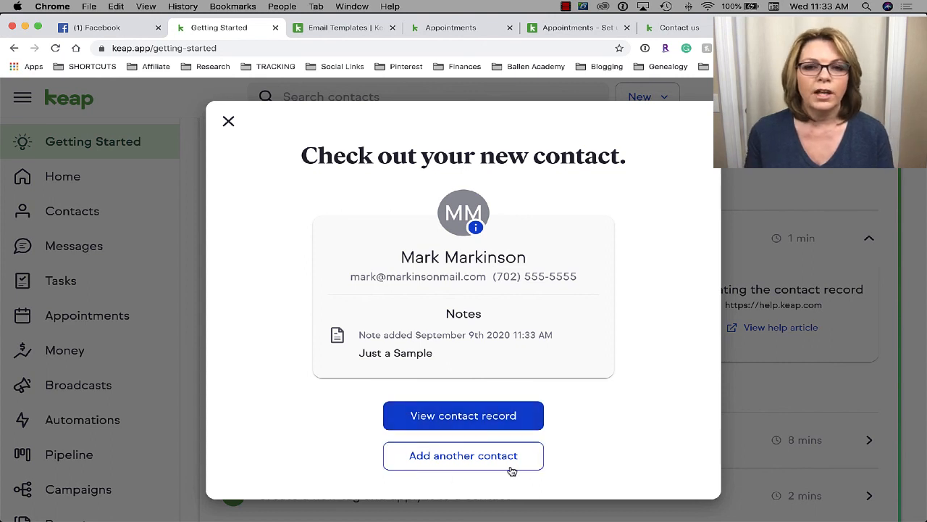
- Close the 'Check out your new contact' dialog to return to Getting Started
click(229, 120)
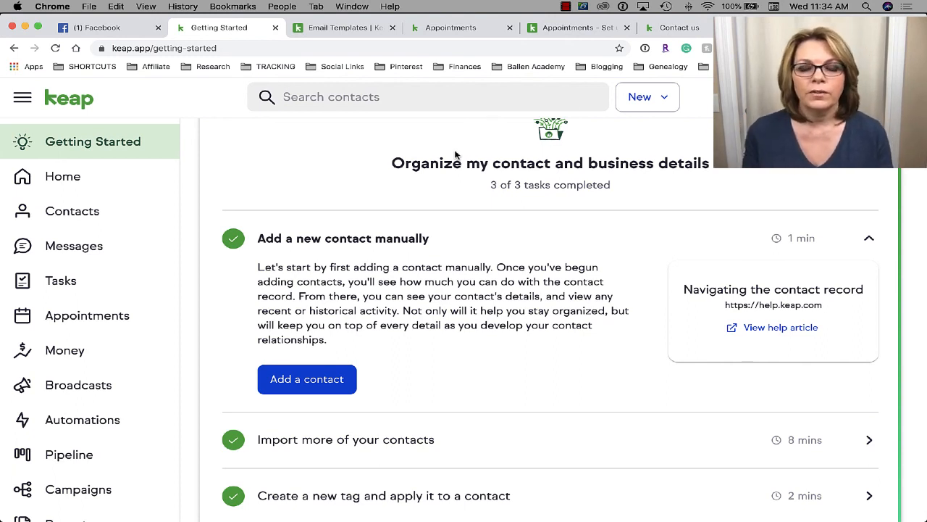
- Expand 'Import more of your contacts' and open its 'Import contacts' help article in a new tab
scroll(456, 155, down, 2)
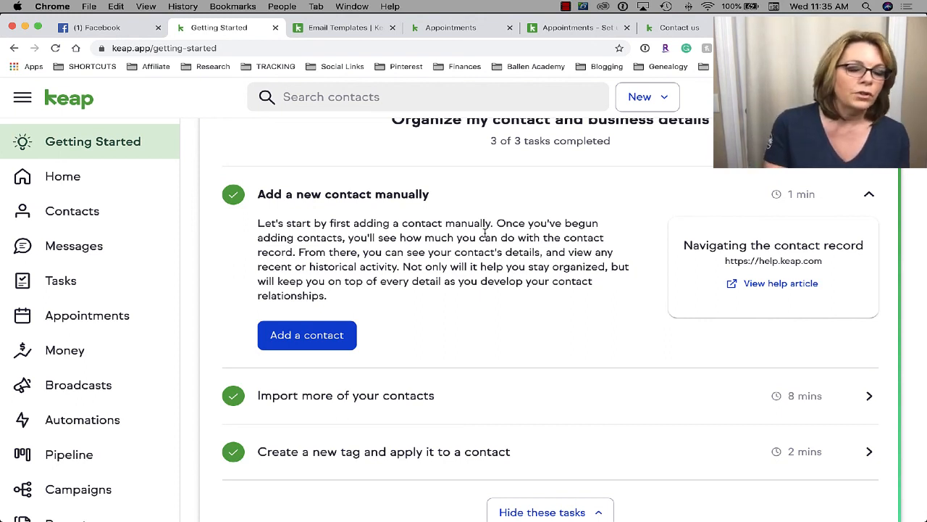
scroll(471, 346, down, 4)
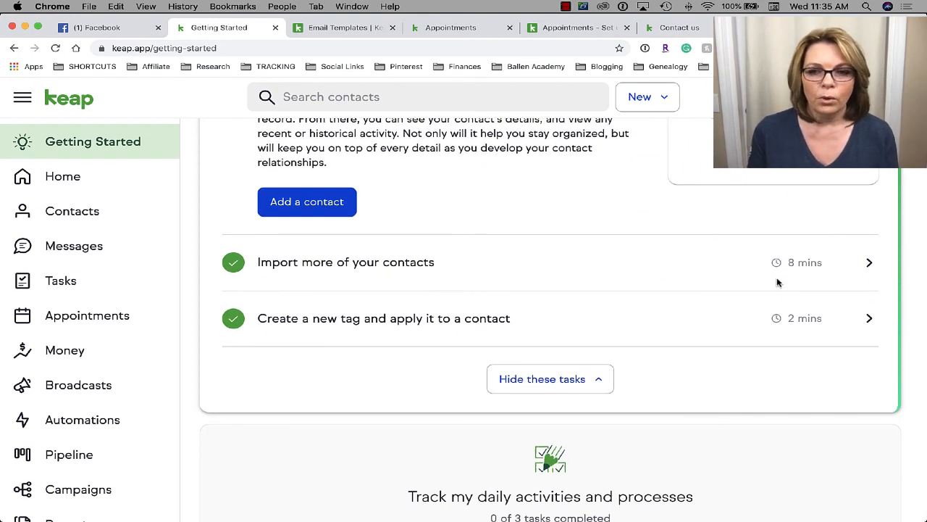
click(310, 264)
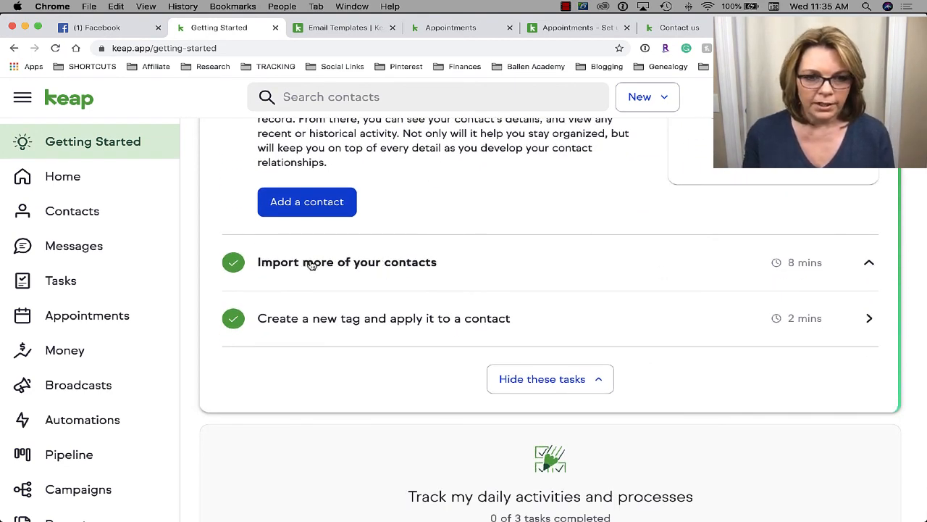
scroll(312, 265, down, 1)
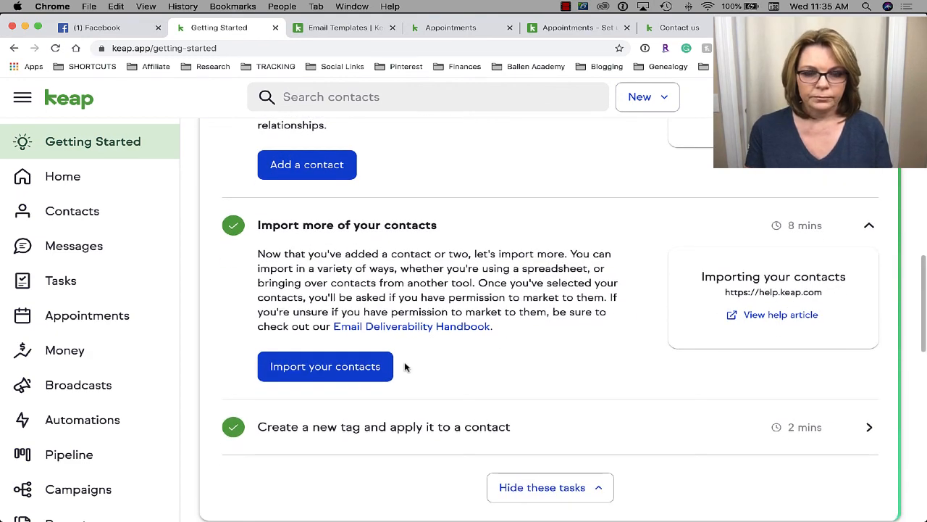
click(730, 315)
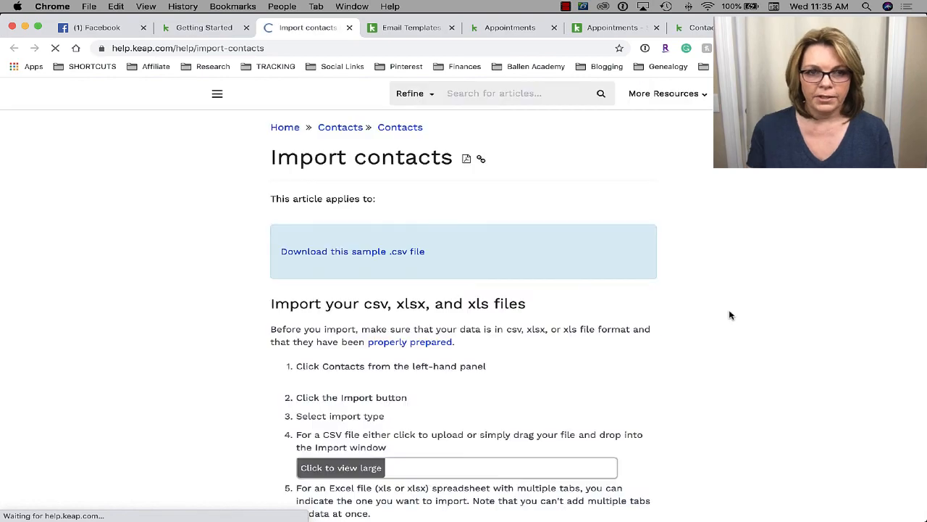
- Return to Getting Started, launch 'Import your contacts' and browse the source cards
click(217, 29)
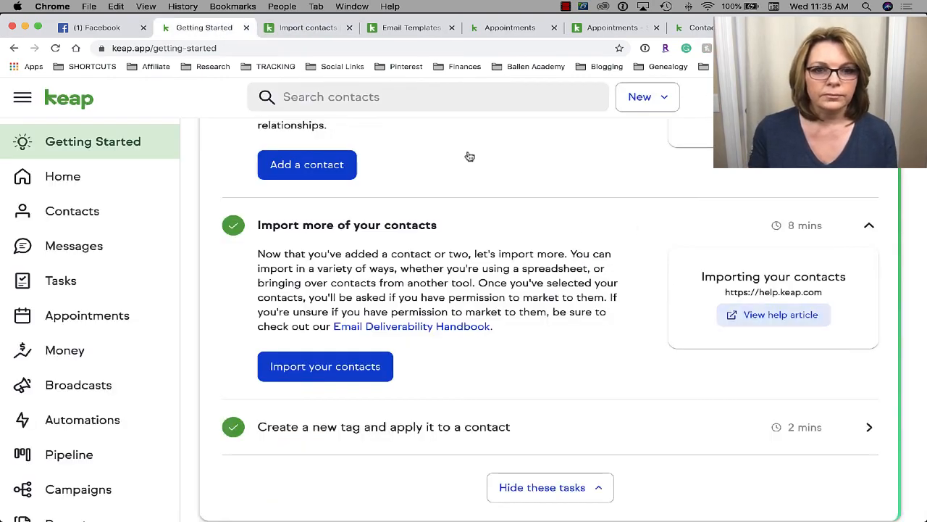
click(345, 377)
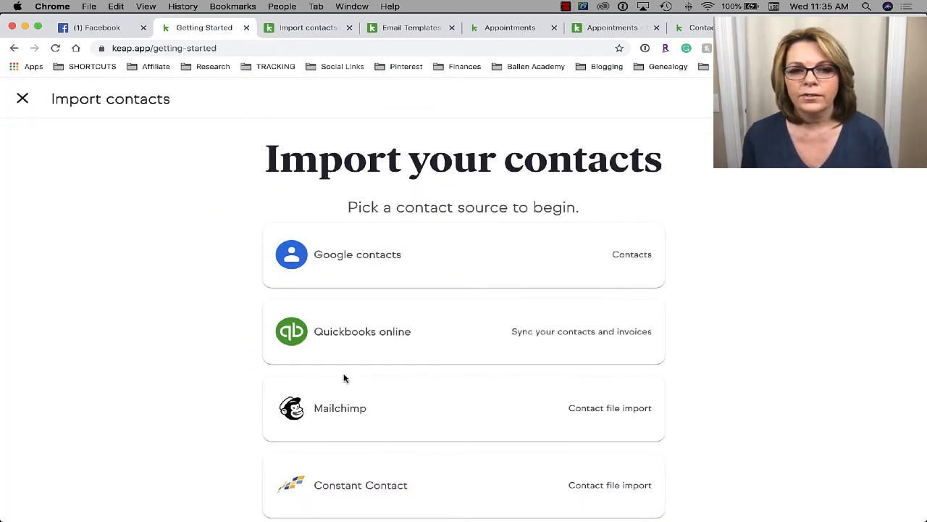
scroll(344, 377, down, 1)
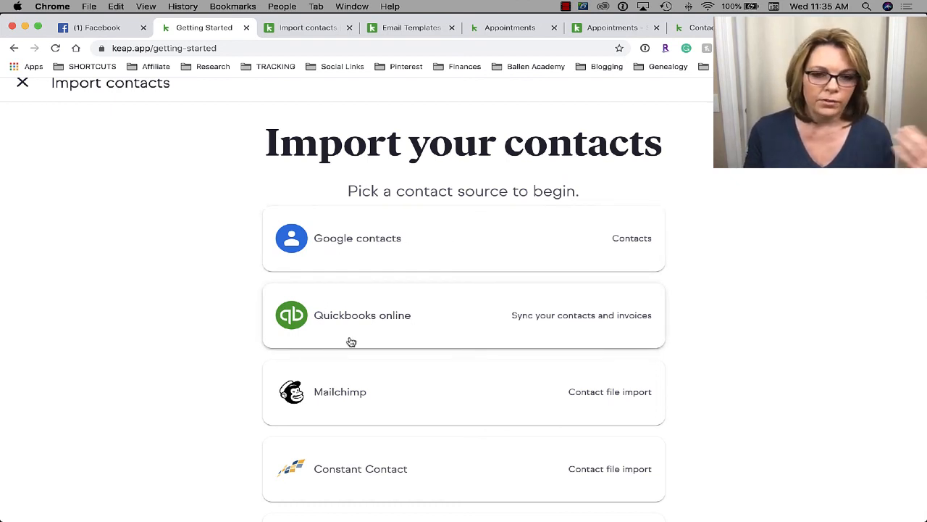
scroll(350, 342, down, 2)
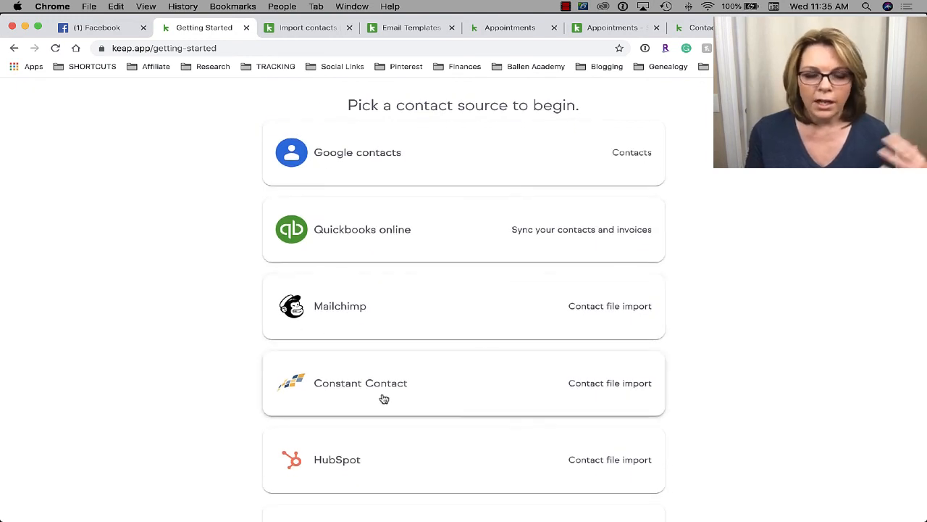
scroll(384, 399, down, 2)
scroll(424, 380, down, 2)
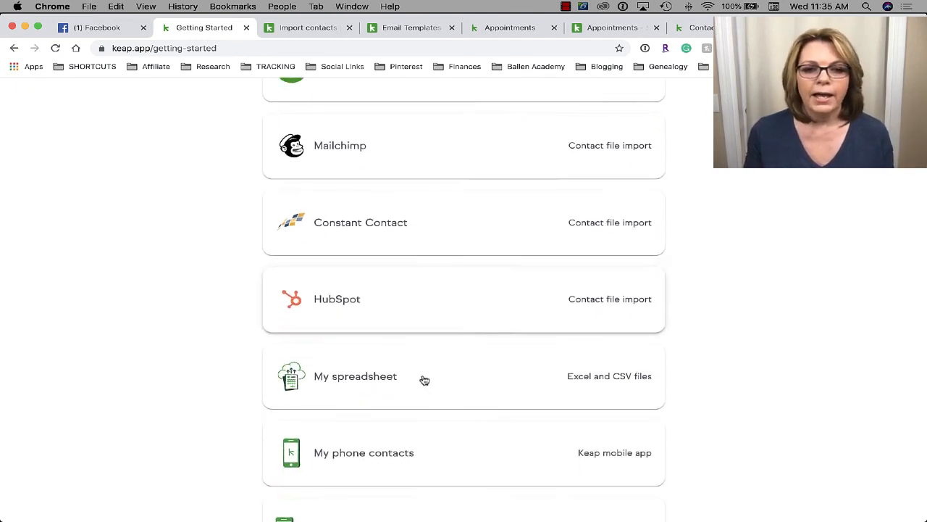
scroll(425, 380, down, 1)
- Choose 'My spreadsheet' as the contact import source
scroll(297, 367, down, 2)
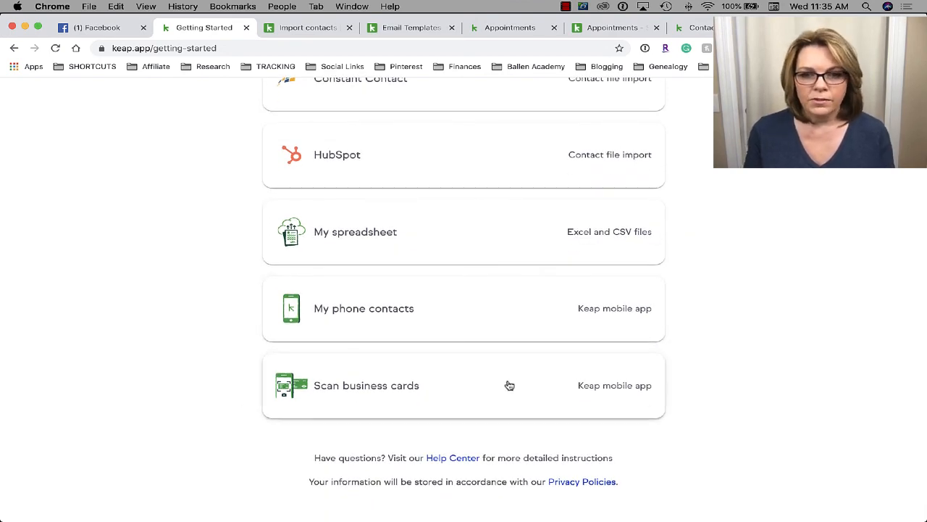
scroll(508, 383, up, 3)
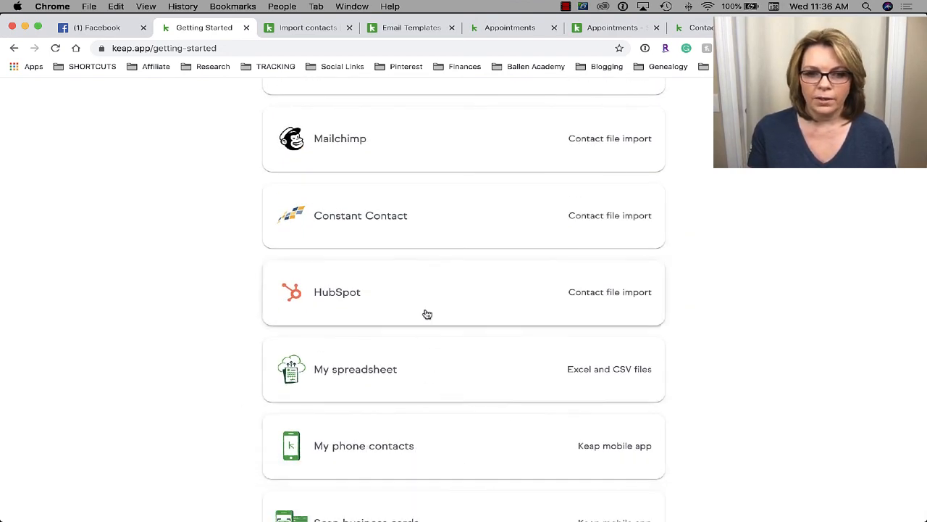
scroll(430, 441, up, 2)
scroll(432, 442, down, 3)
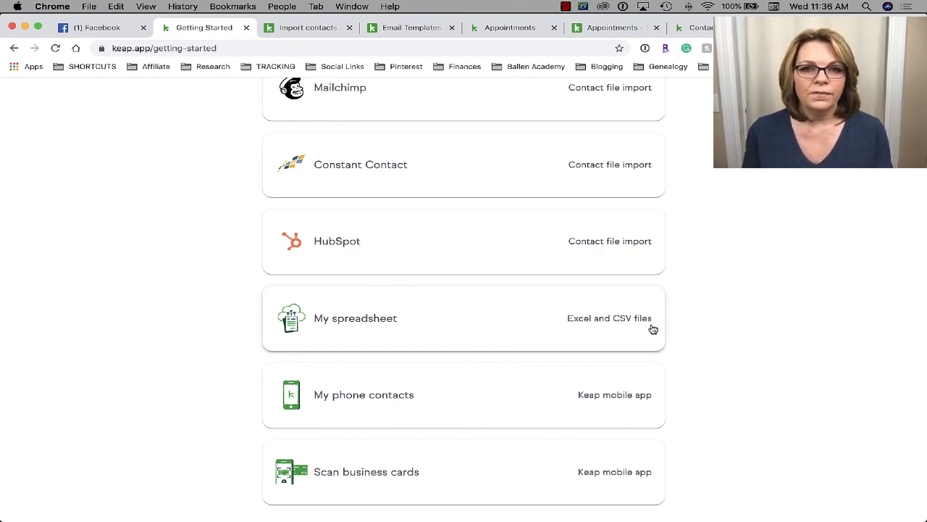
click(511, 319)
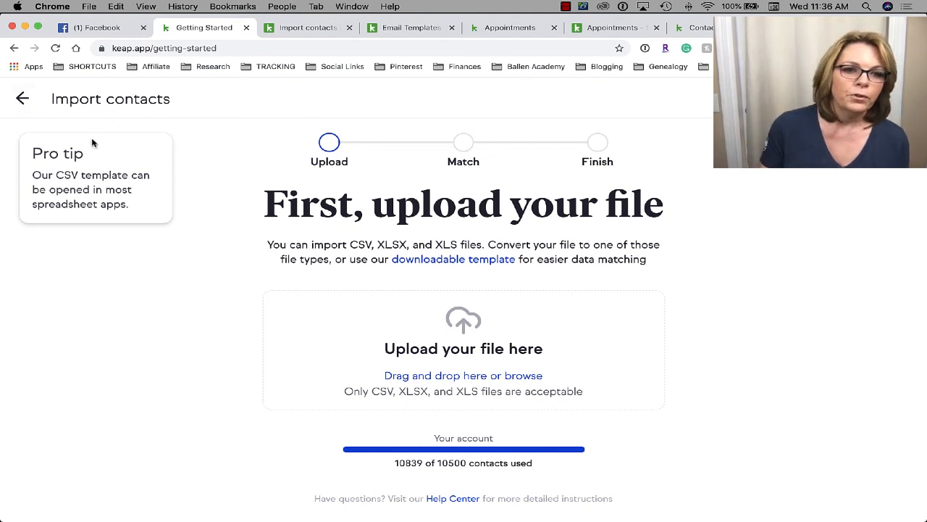
- Back out of the spreadsheet upload step and close the import wizard without importing
click(23, 98)
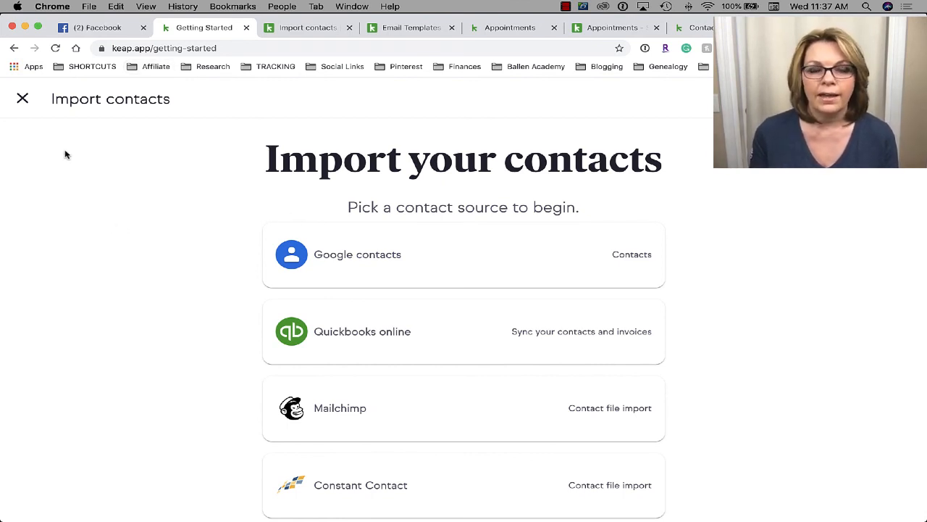
click(22, 98)
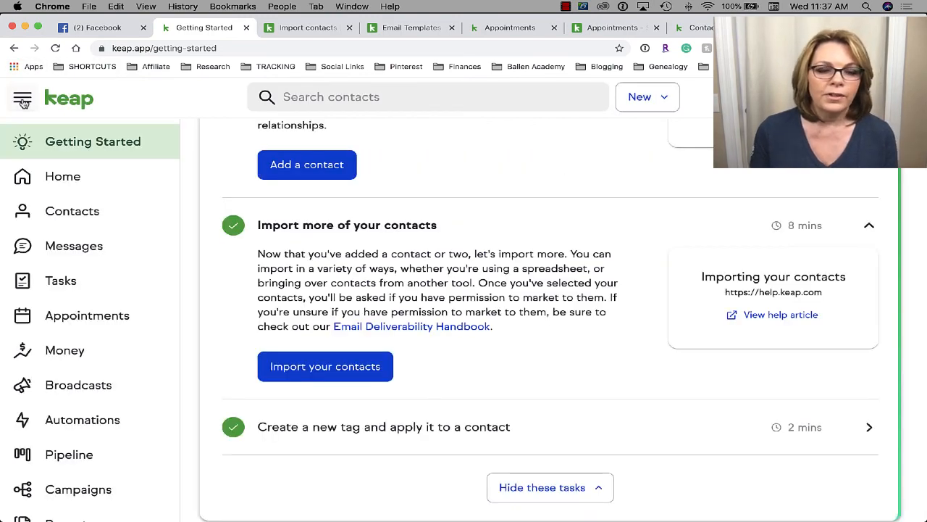
- Expand the 'Create a new tag and apply it to a contact' checklist task to read it
scroll(361, 352, down, 3)
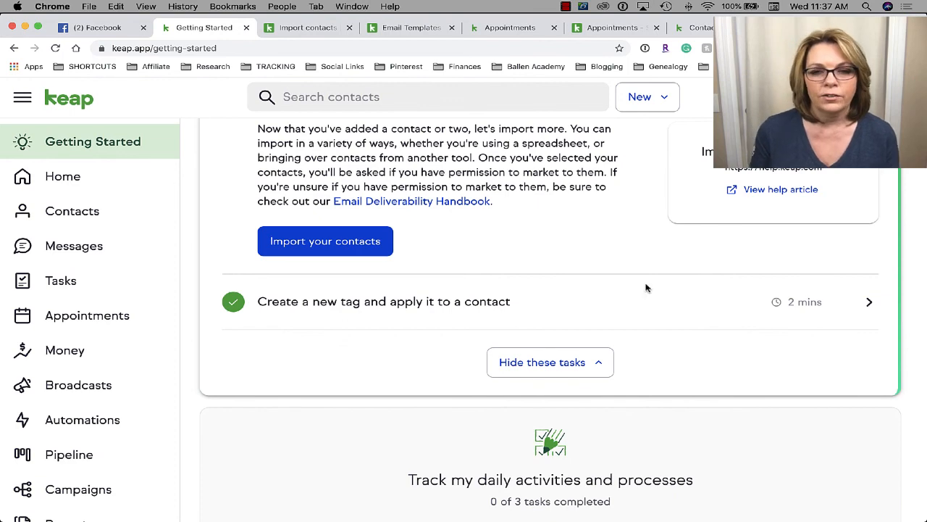
click(862, 303)
scroll(508, 323, down, 2)
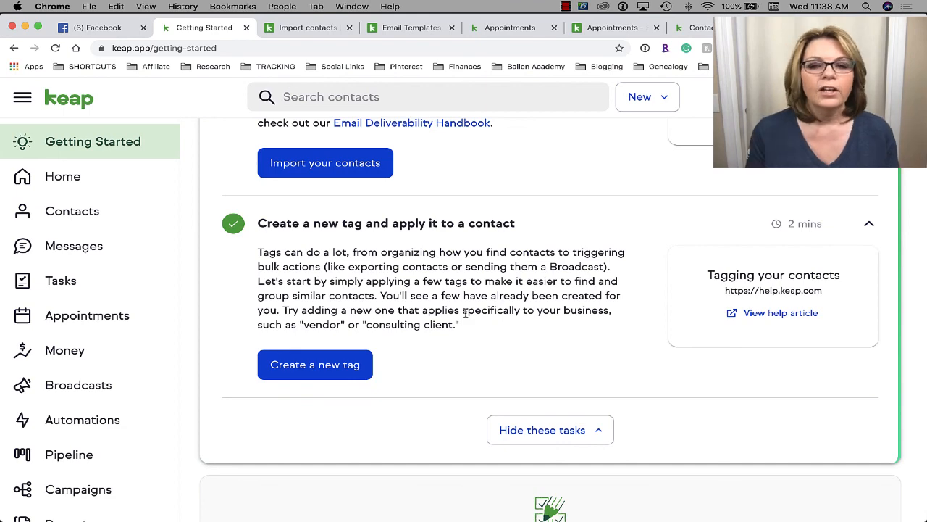
scroll(456, 339, down, 2)
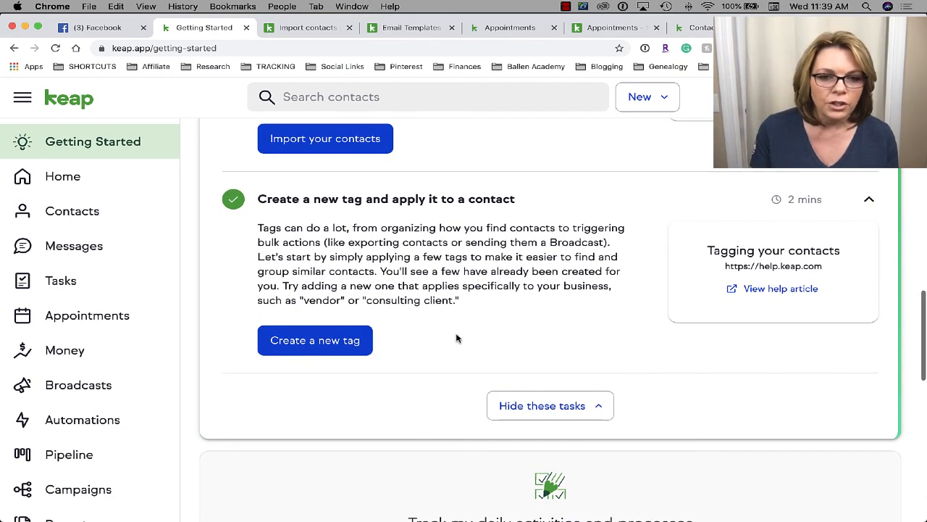
- Start a new tag named 'Potential Coaching Client' in the Add new tag dialog
click(313, 349)
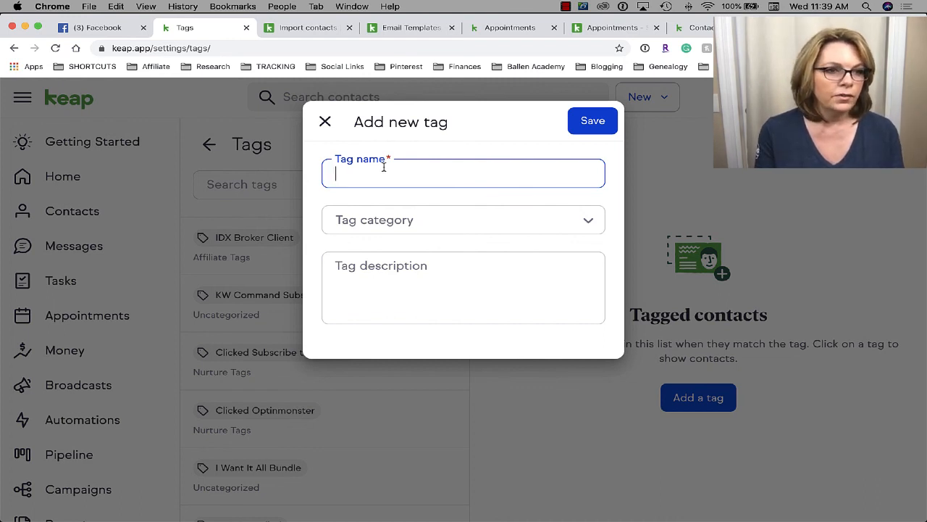
text(Pot)
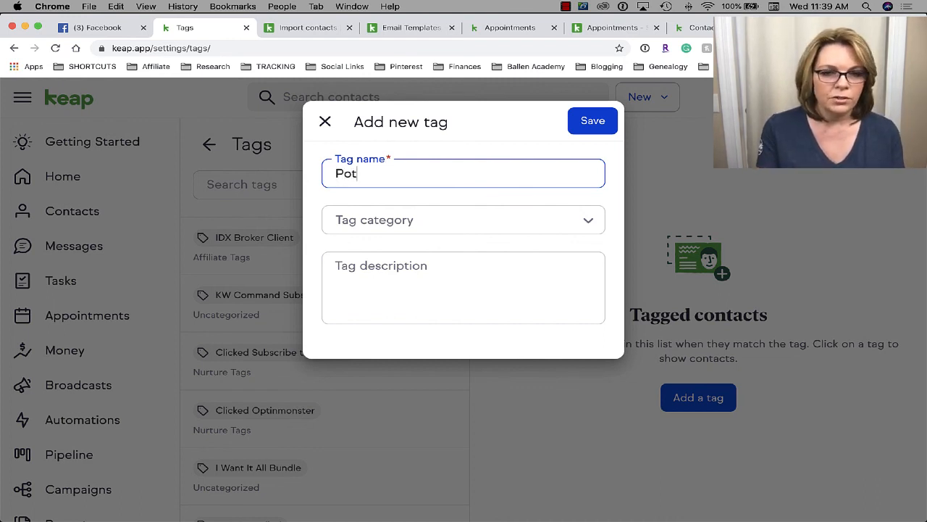
text(ential Co)
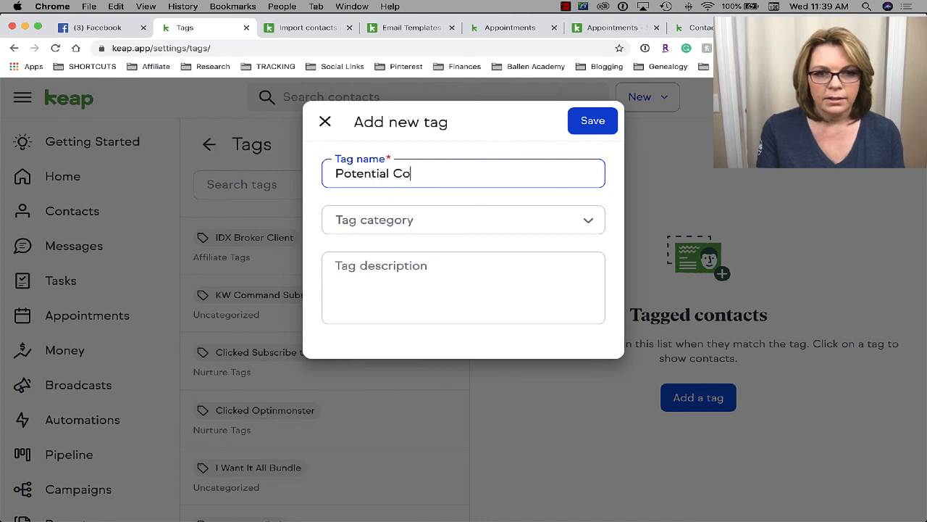
text(aching Client)
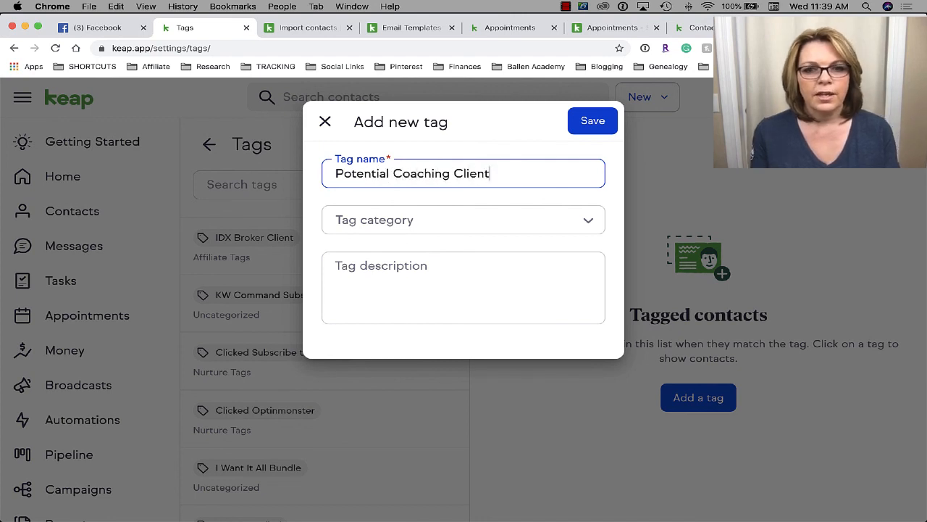
click(402, 218)
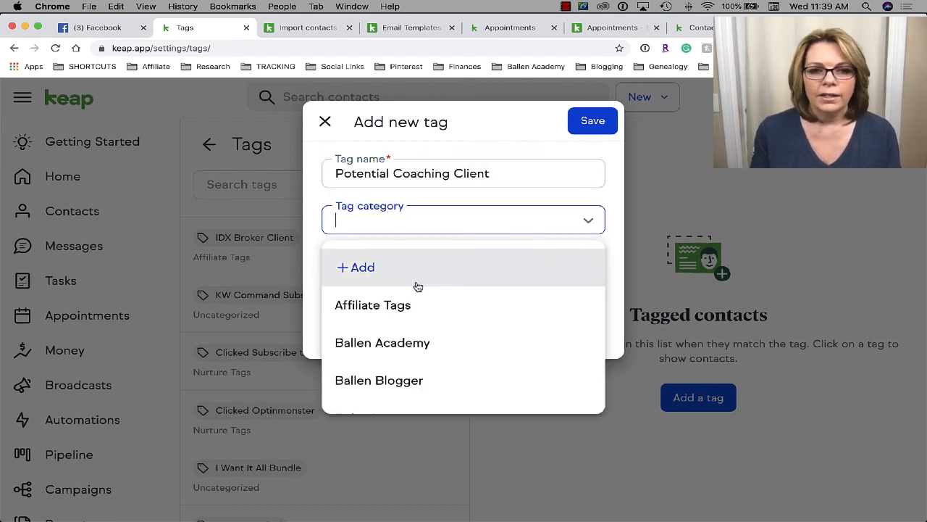
- Scroll through the available tag categories in the Tag category list
scroll(416, 300, down, 5)
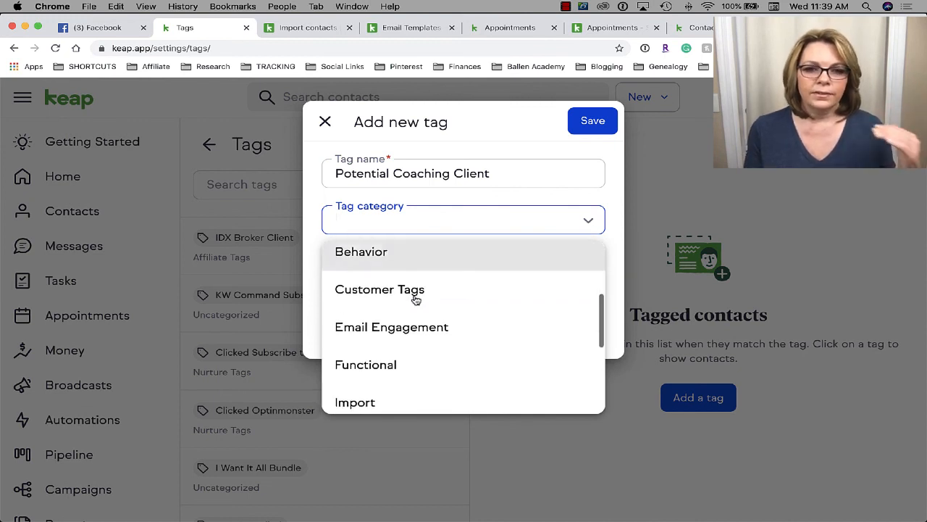
scroll(416, 299, down, 4)
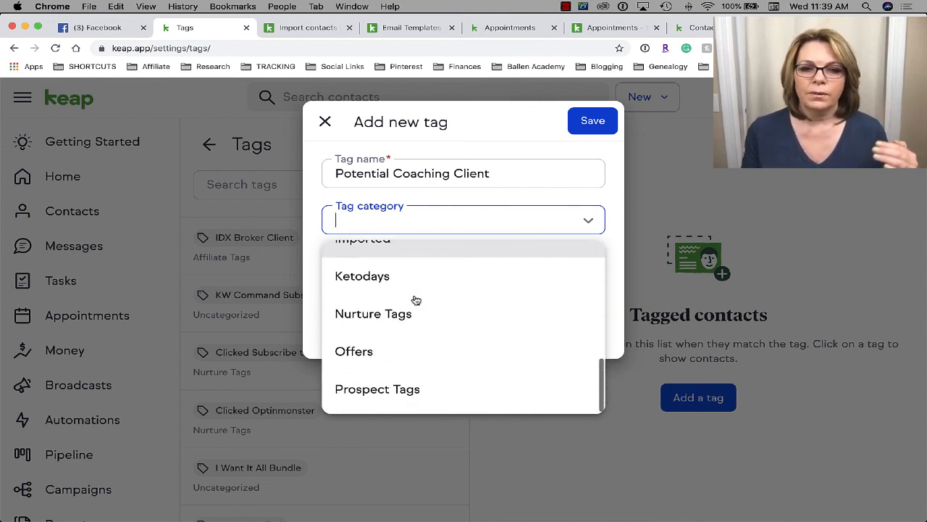
scroll(416, 300, up, 9)
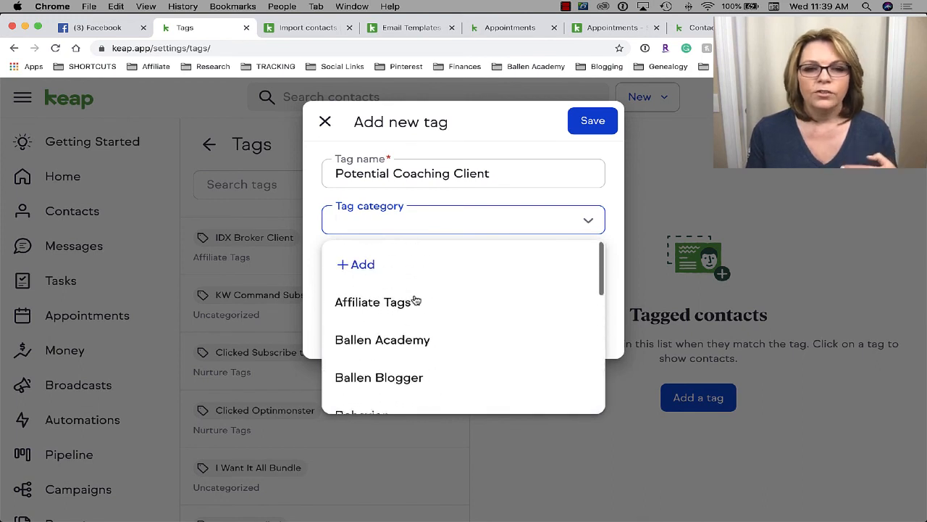
scroll(416, 300, down, 1)
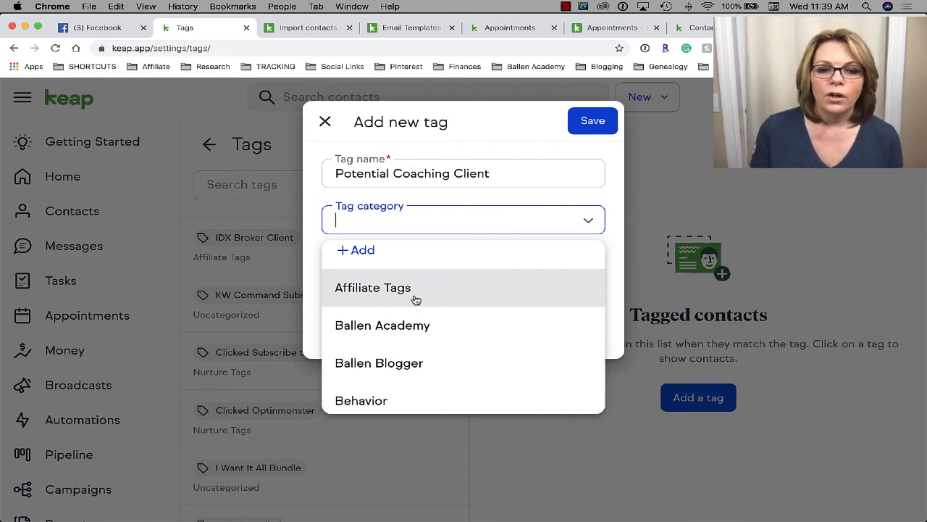
scroll(415, 376, down, 3)
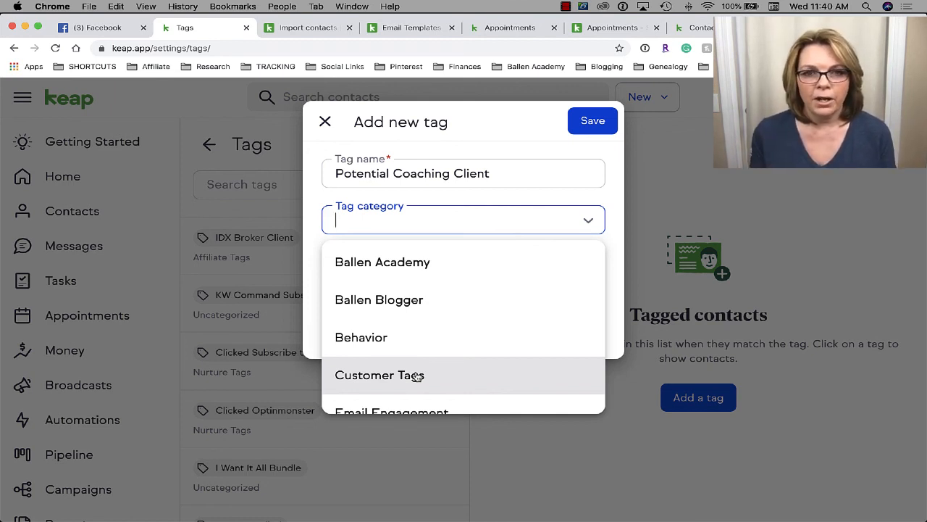
scroll(418, 375, down, 2)
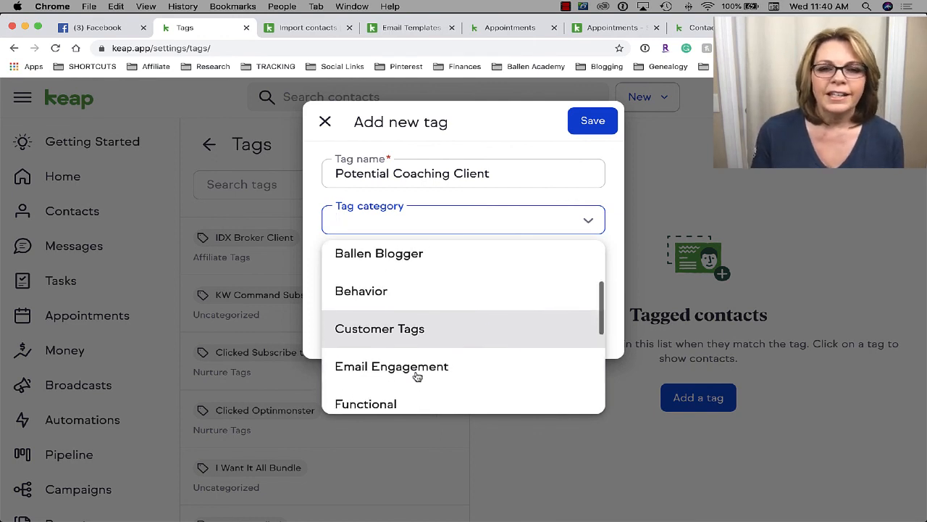
scroll(418, 375, down, 5)
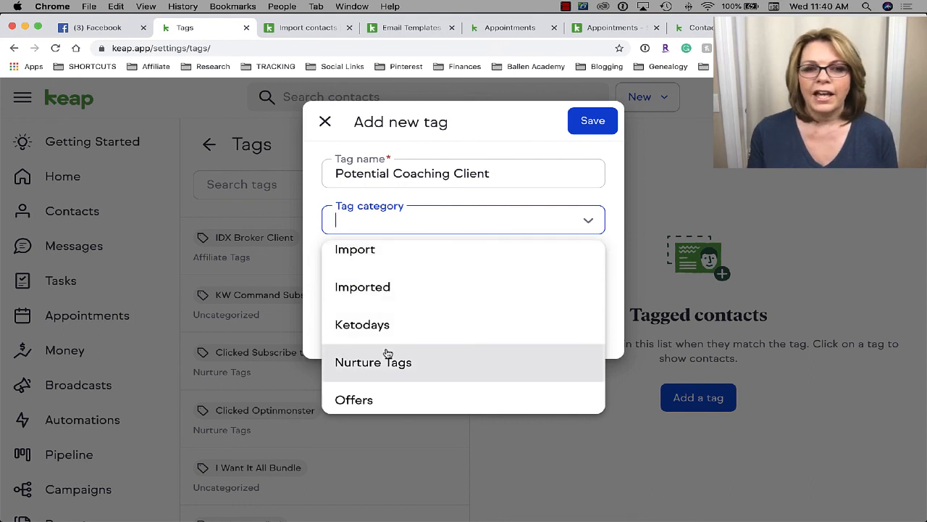
scroll(377, 351, down, 1)
scroll(400, 358, down, 2)
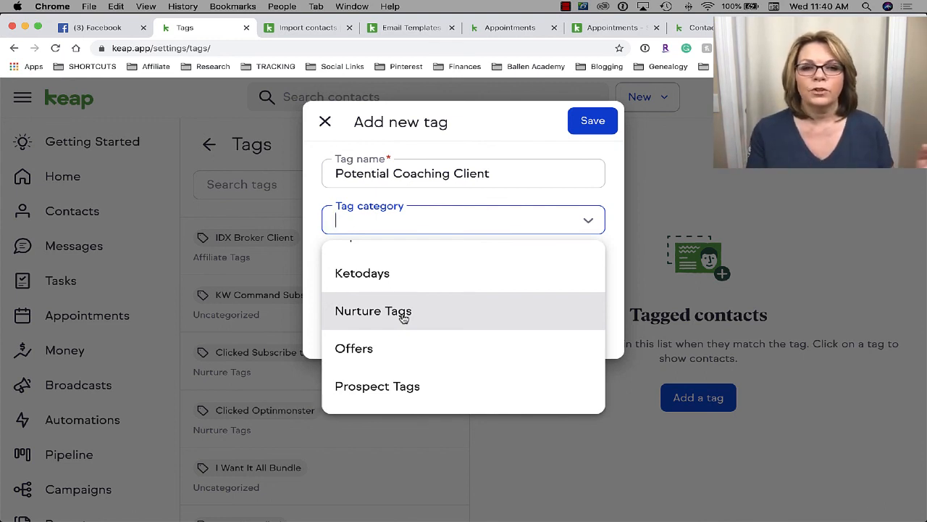
- Leave the tag category empty and discard the unsaved 'Potential Coaching Client' tag form
click(520, 156)
click(411, 226)
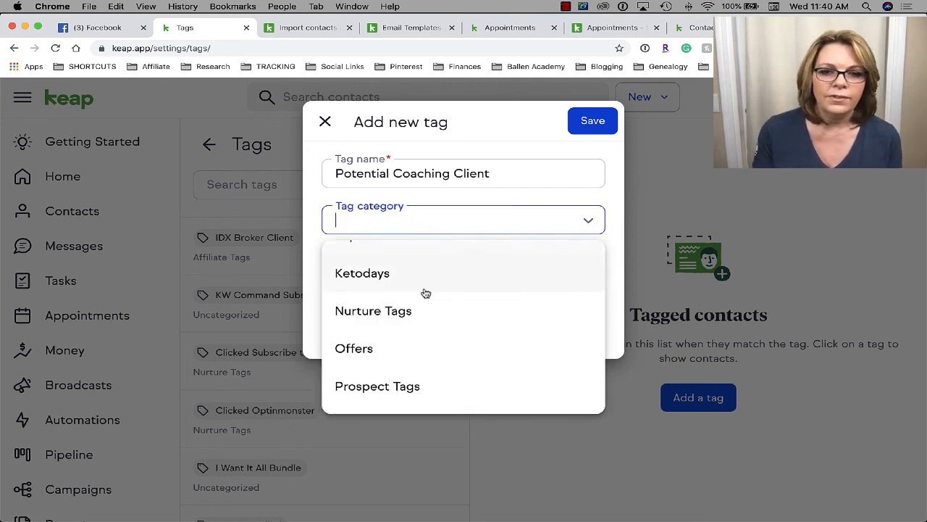
click(503, 203)
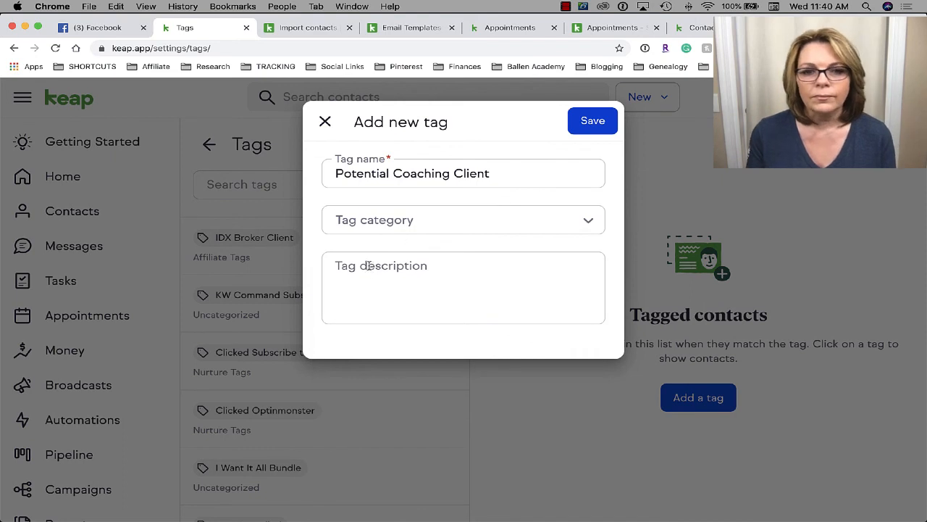
click(389, 283)
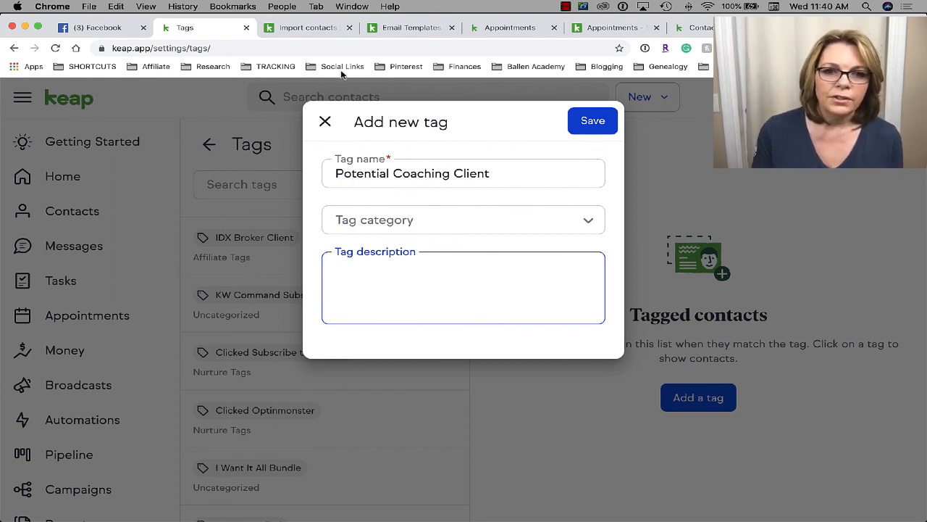
click(320, 123)
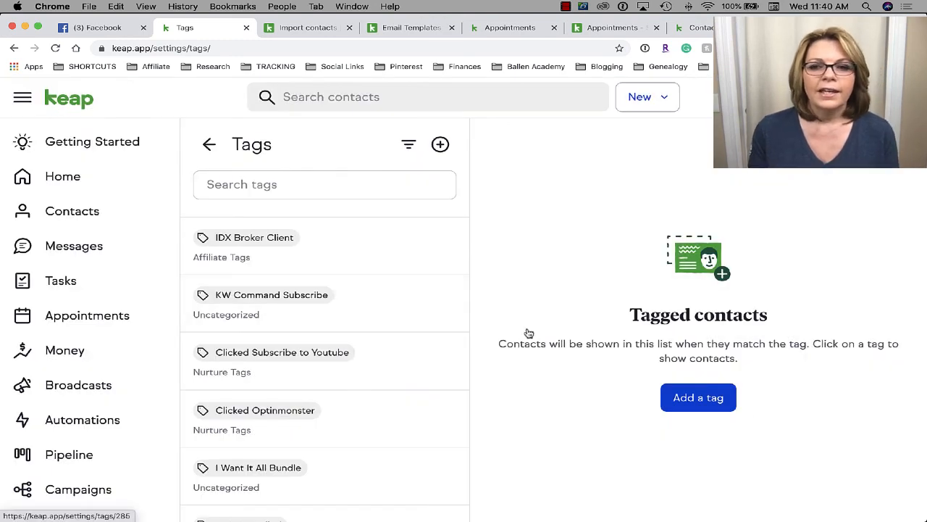
- Browse the tags list and look over its filter and Sort by options
scroll(75, 310, down, 1)
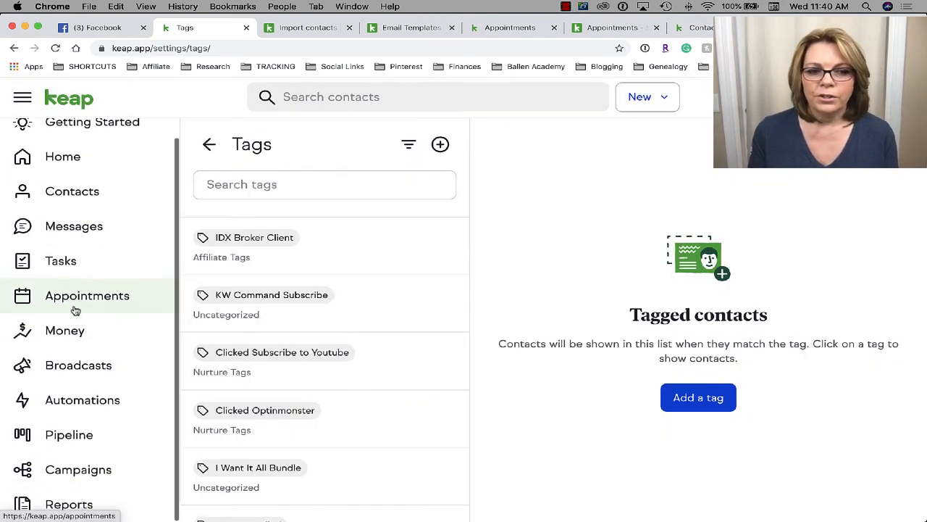
scroll(423, 310, down, 10)
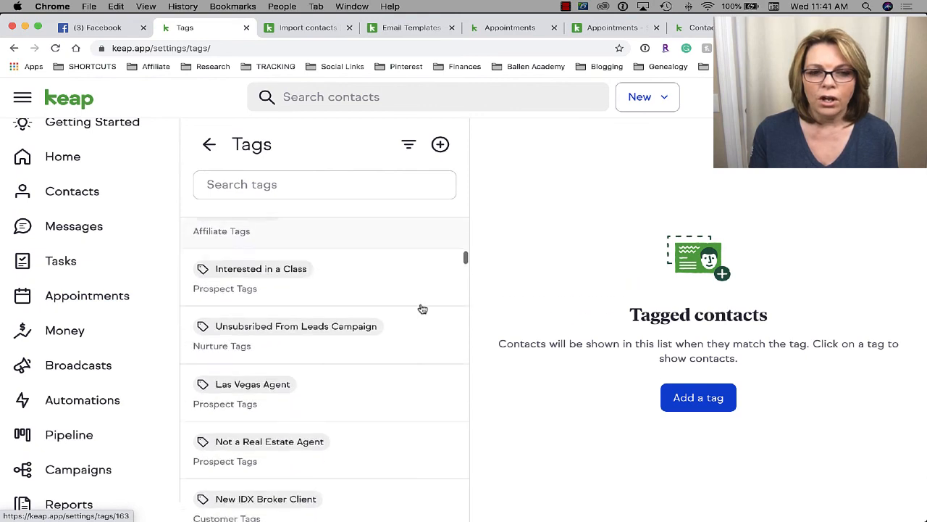
scroll(422, 310, down, 15)
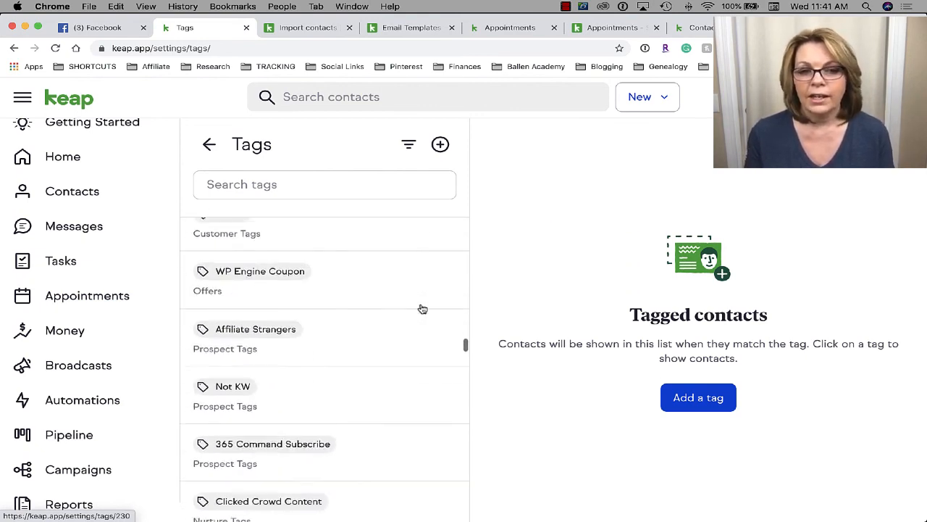
scroll(422, 309, down, 15)
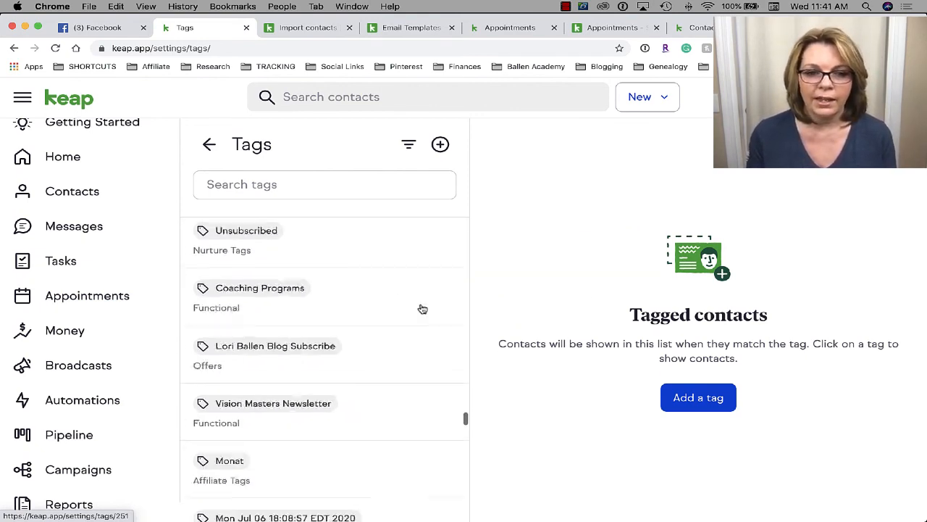
scroll(423, 310, down, 15)
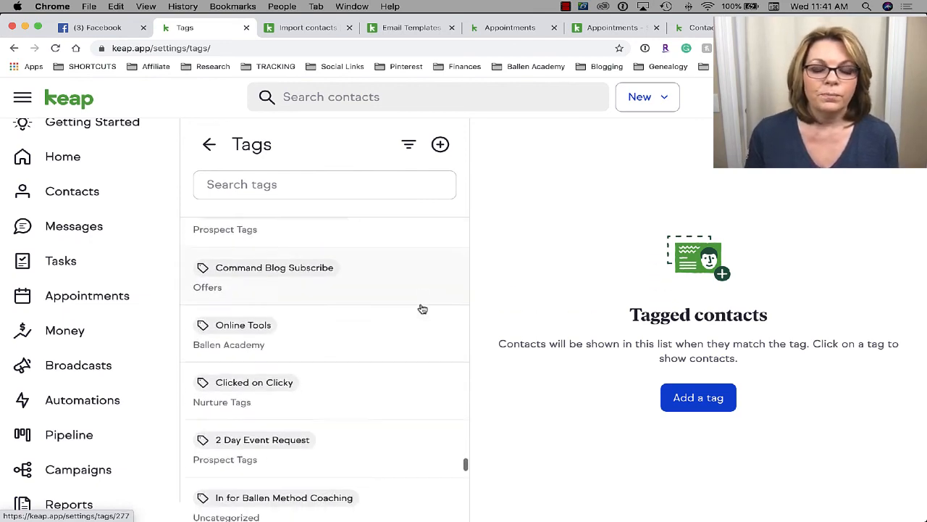
scroll(422, 309, down, 15)
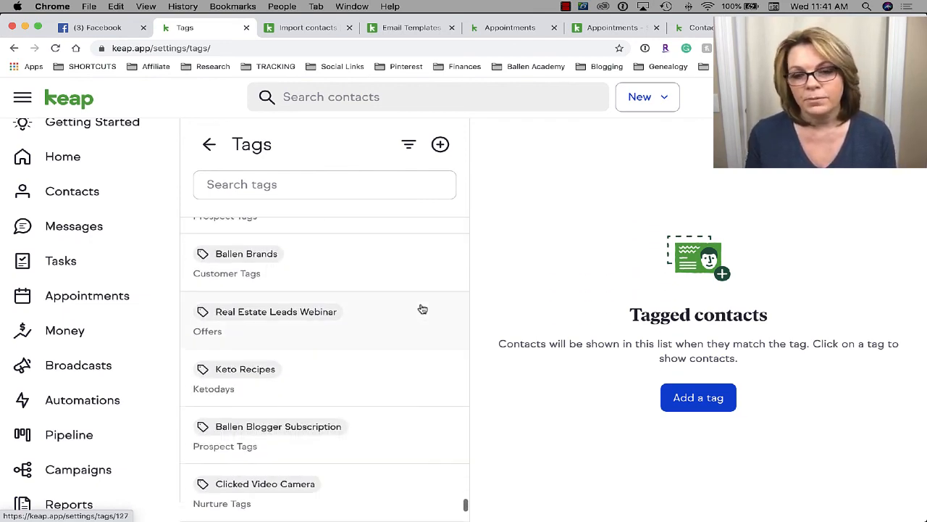
scroll(394, 239, up, 3)
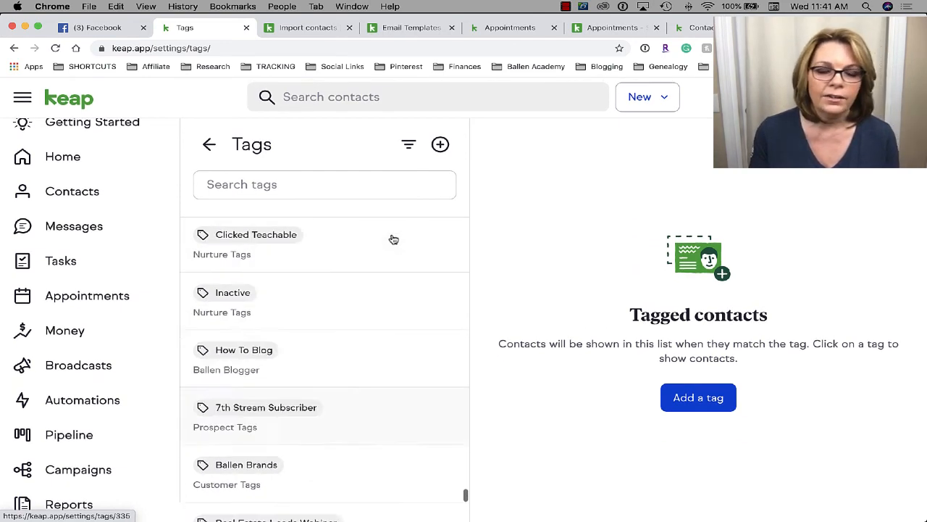
scroll(392, 238, up, 10)
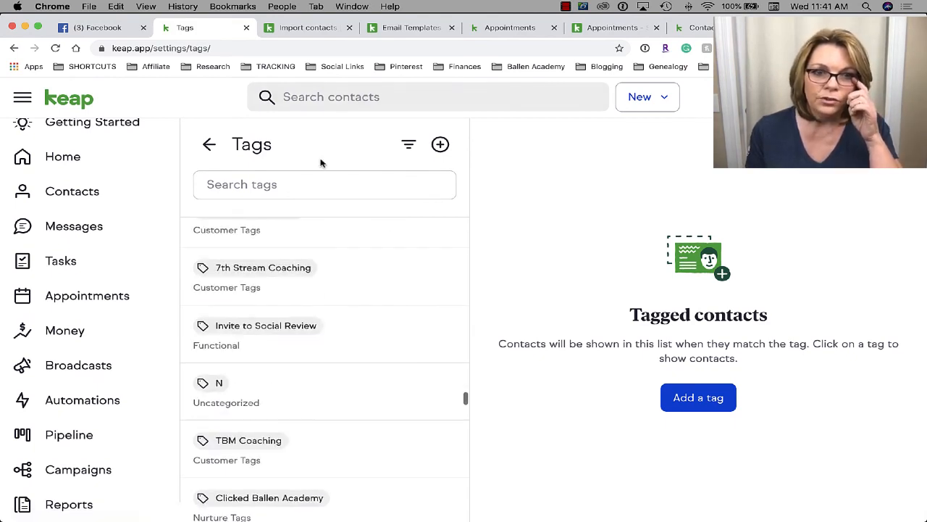
click(410, 147)
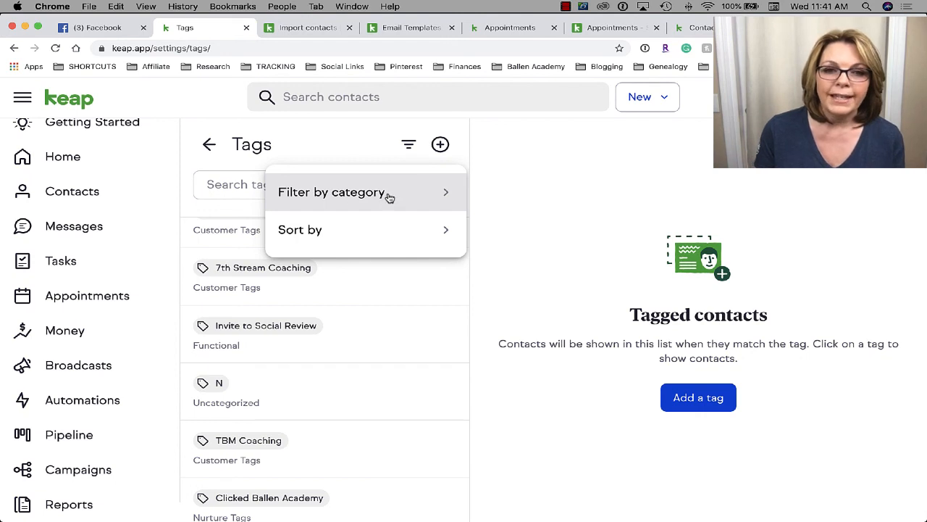
click(410, 240)
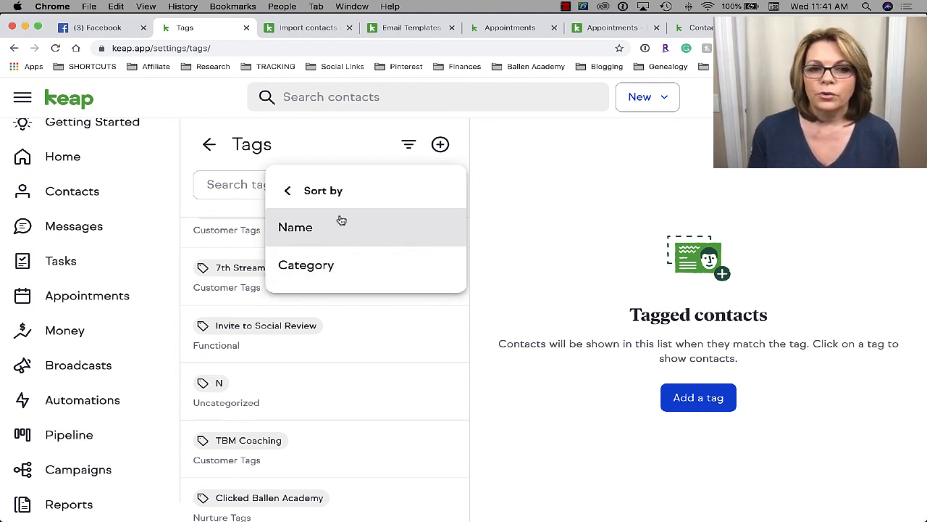
click(287, 190)
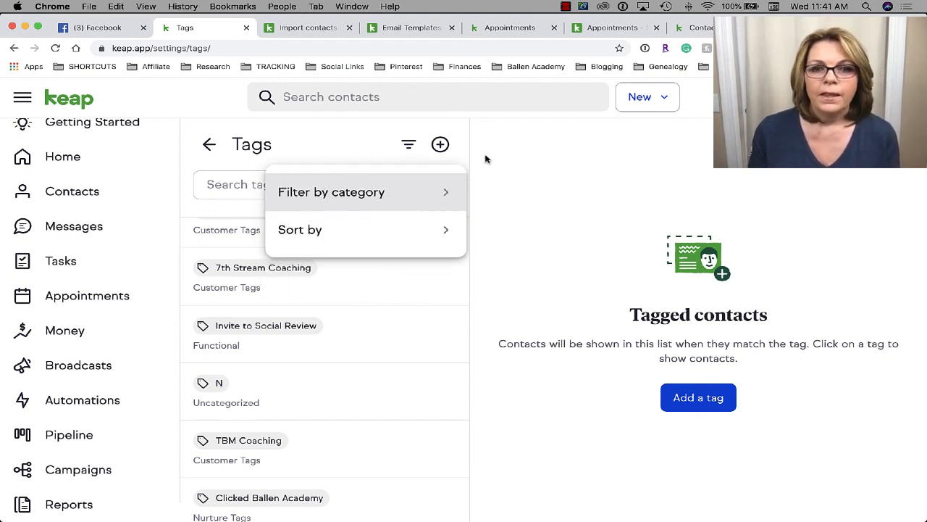
- Open and dismiss a new-tag form, then go back to the main Settings page
click(442, 145)
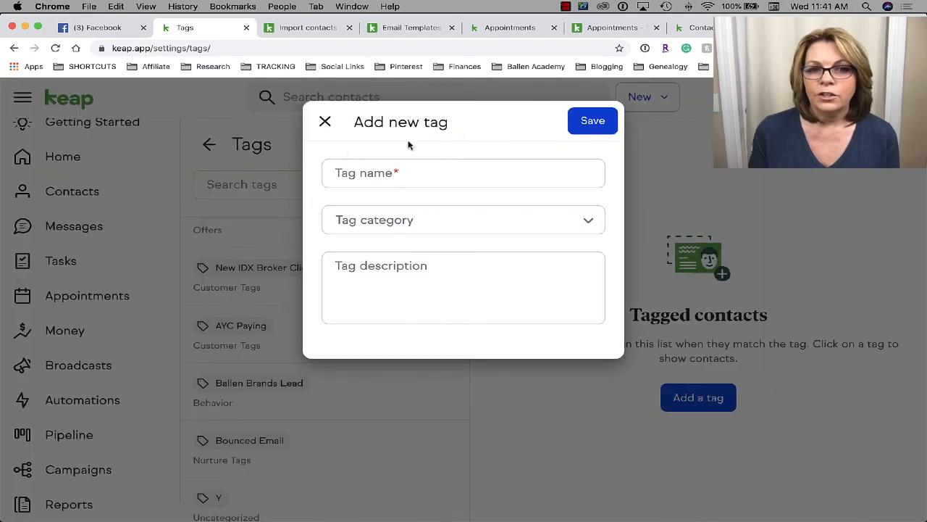
click(324, 120)
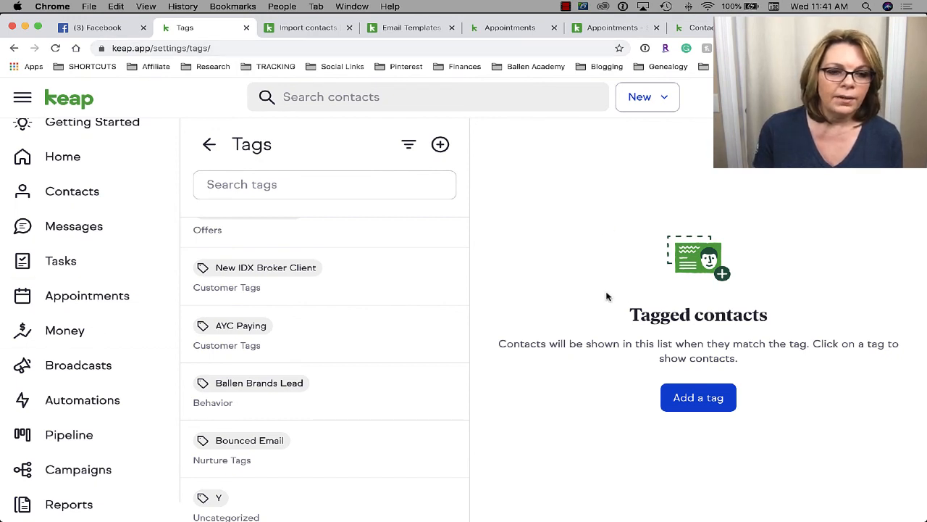
drag(217, 45, 108, 49)
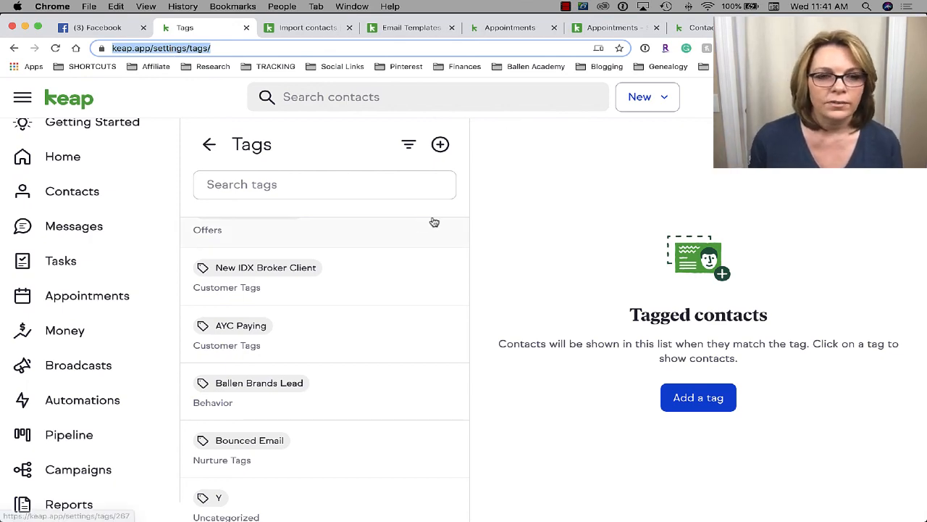
click(207, 145)
scroll(393, 379, down, 6)
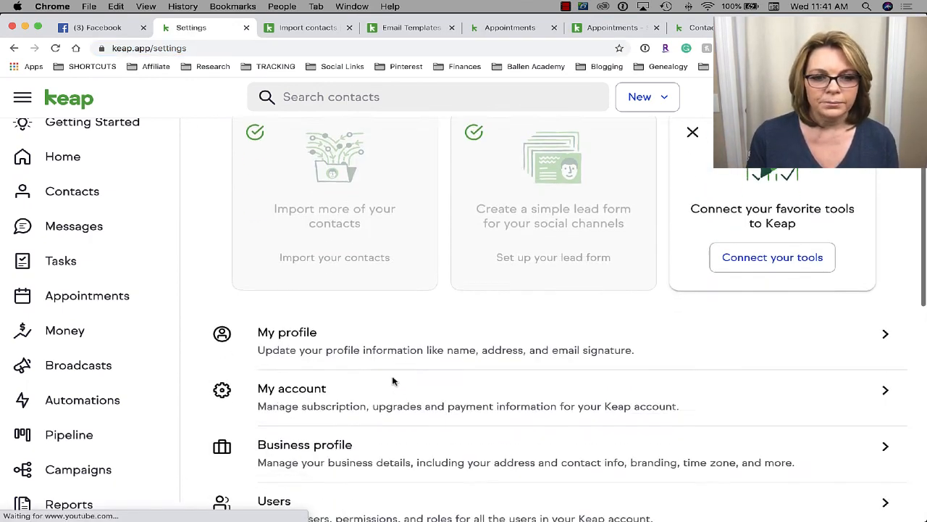
scroll(394, 378, up, 6)
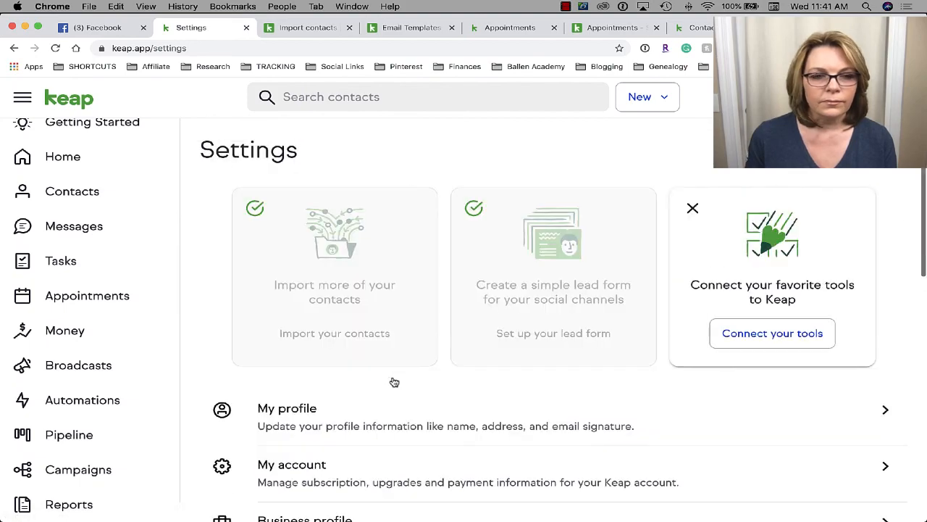
- Open Getting Started and collapse the completed 'Organize my contact and business details' section
click(67, 133)
scroll(485, 391, down, 12)
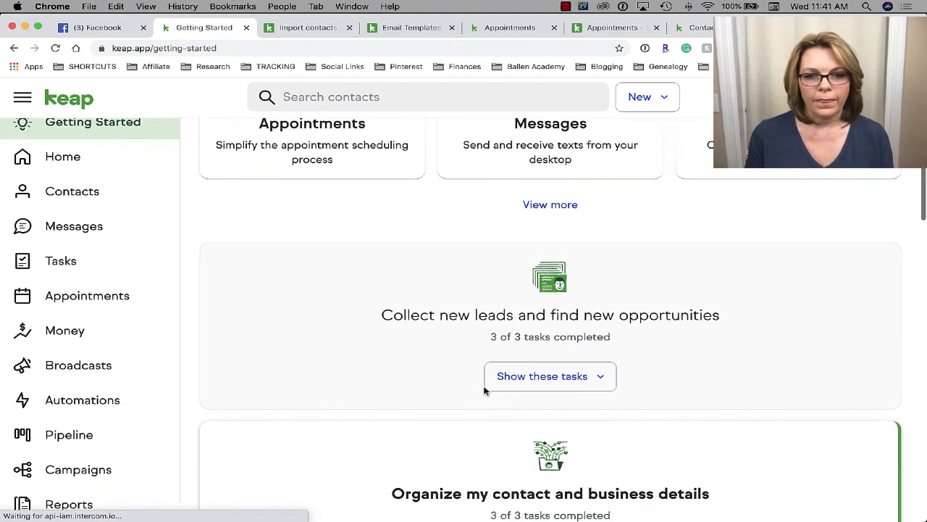
scroll(482, 398, down, 5)
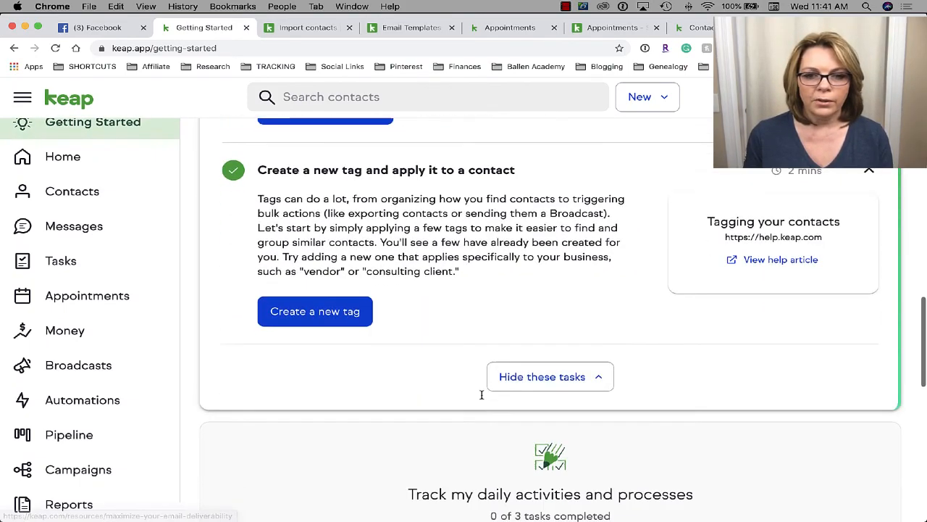
click(594, 352)
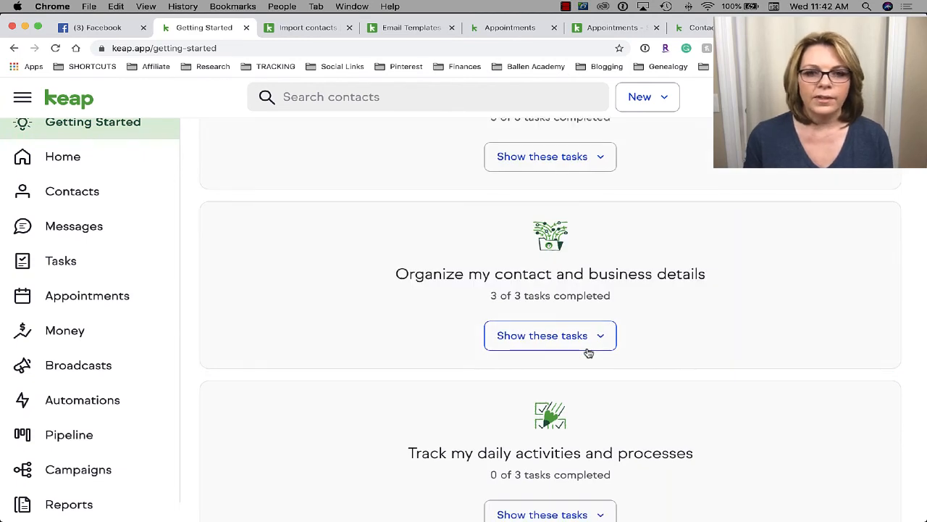
- Expand 'Track my daily activities' and its 'Connect your favorite tools to Keap' step
scroll(587, 352, up, 3)
scroll(587, 340, down, 7)
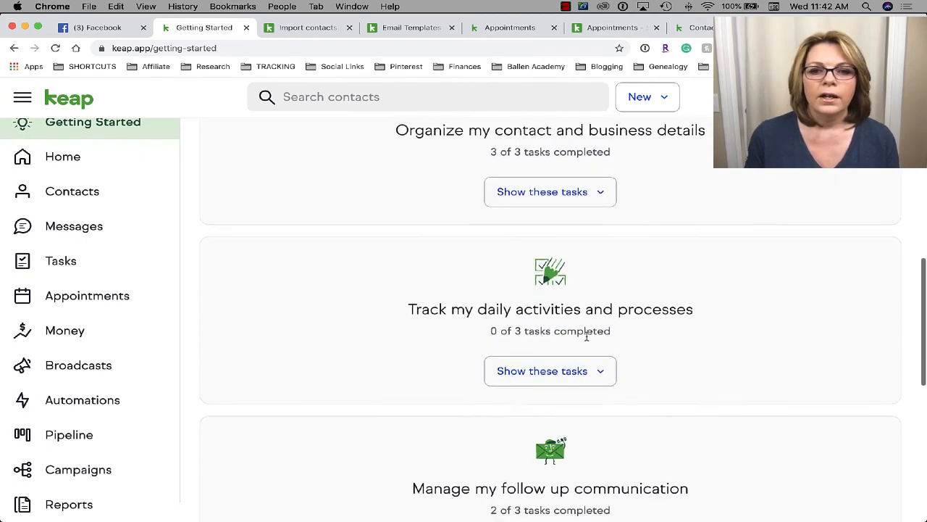
scroll(587, 335, down, 3)
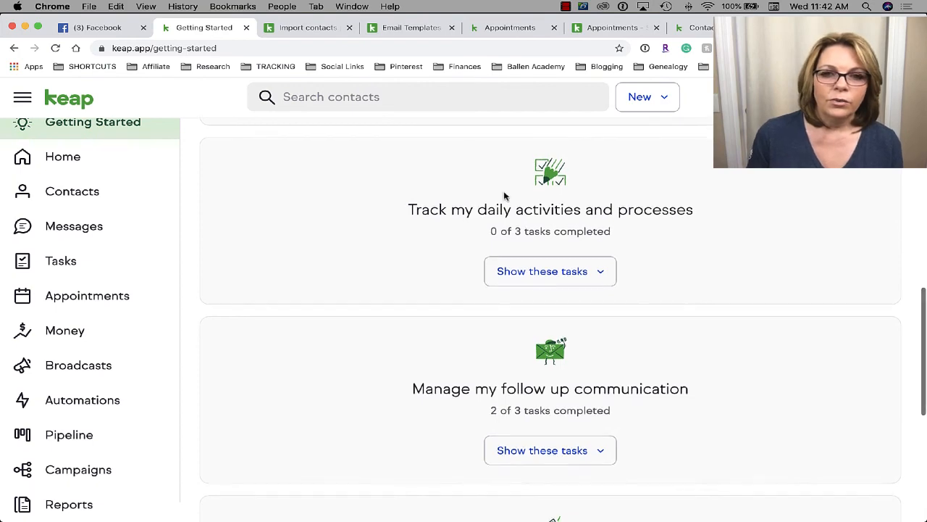
scroll(504, 196, down, 1)
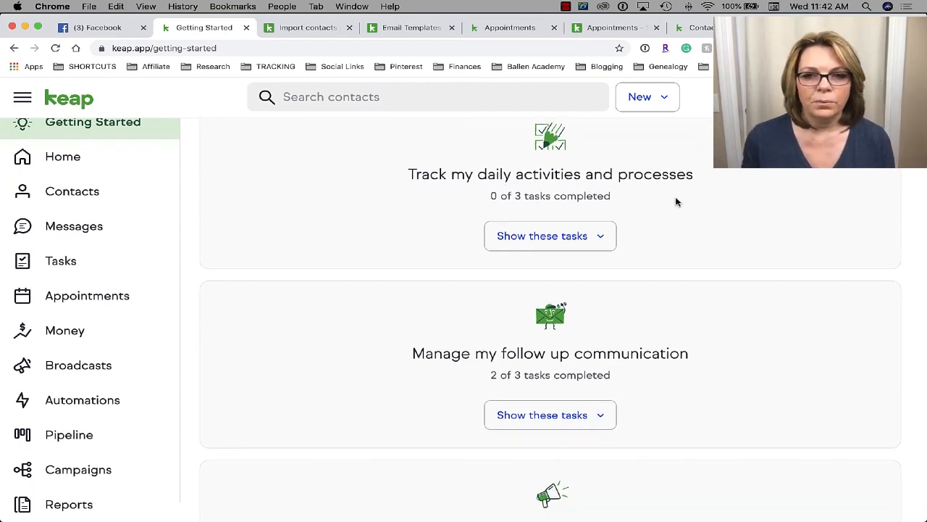
click(568, 241)
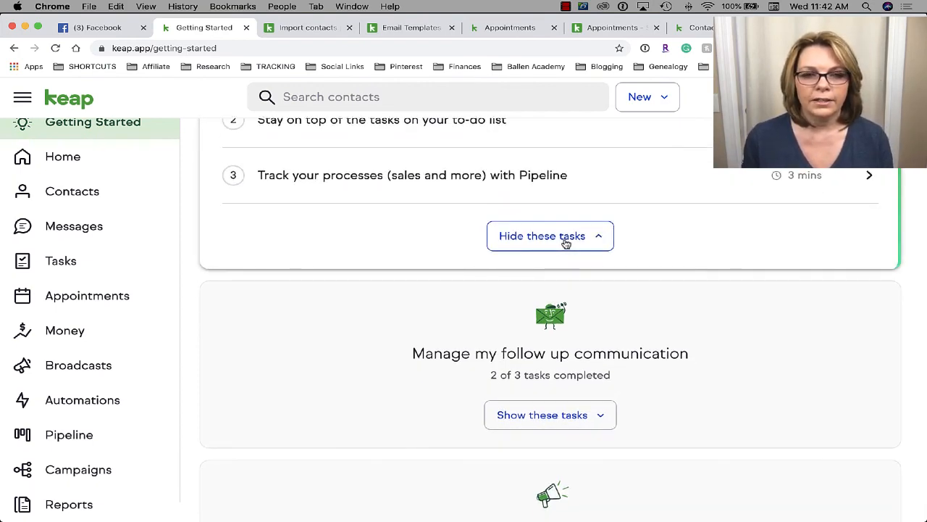
scroll(566, 244, up, 6)
scroll(566, 243, down, 1)
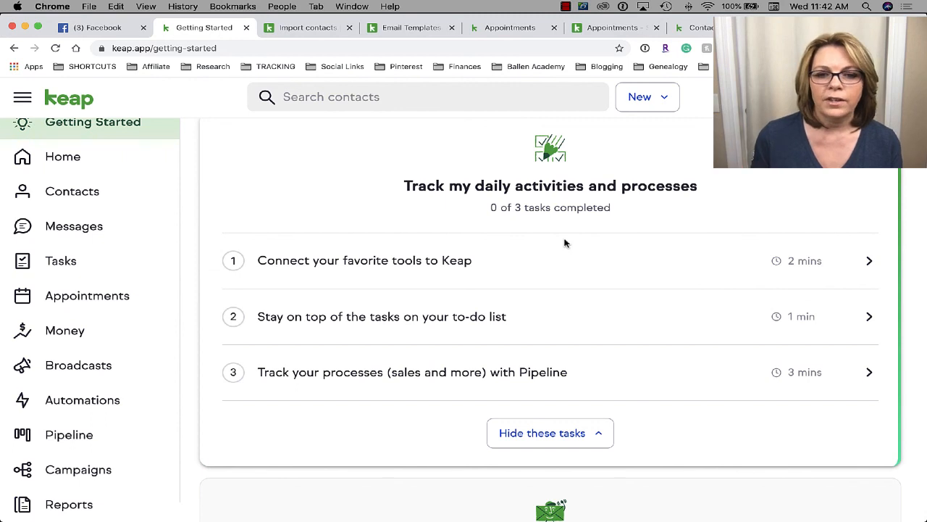
click(818, 269)
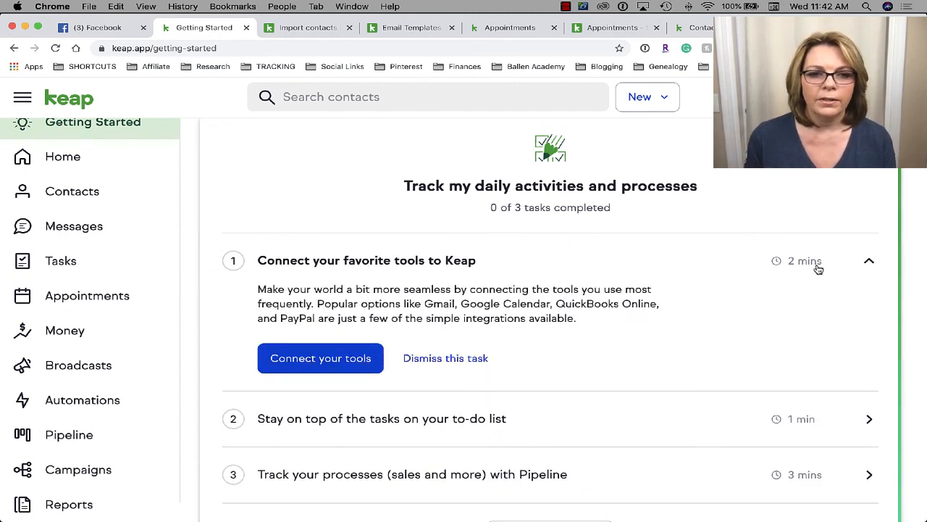
- Open Integrations and highlight the connected Google Calendar and Google Gmail entries
click(316, 360)
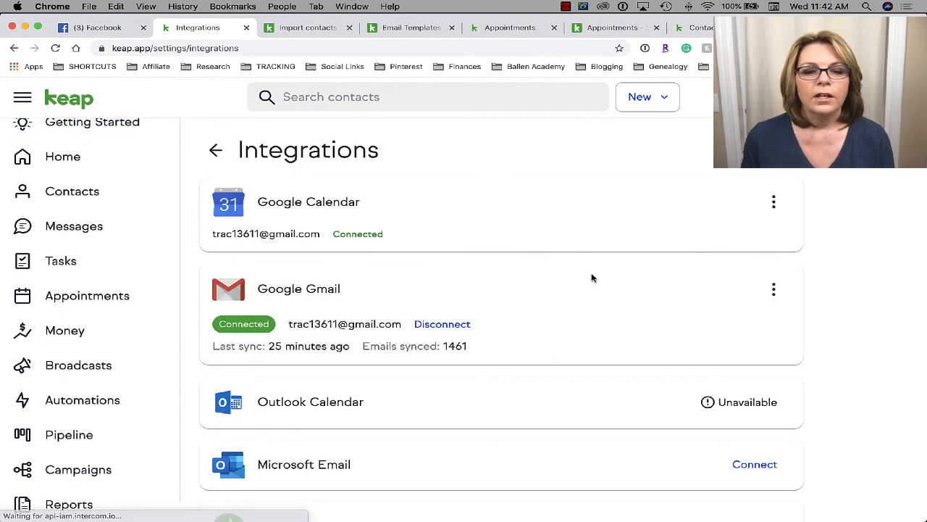
scroll(528, 268, down, 1)
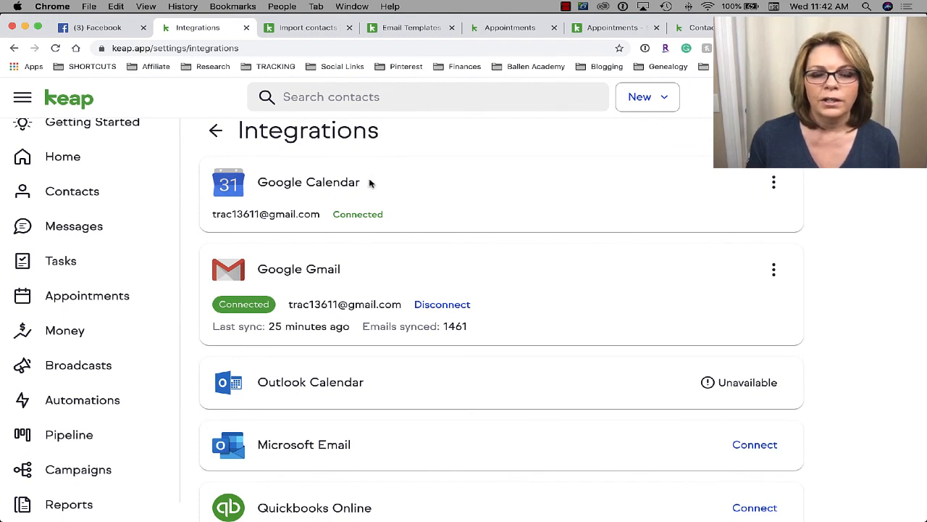
drag(370, 184, 272, 182)
scroll(272, 182, down, 3)
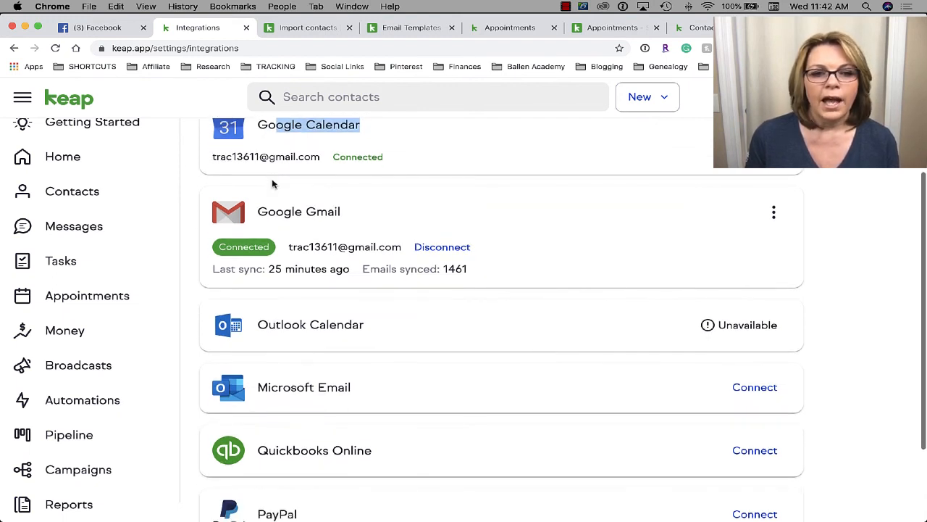
drag(339, 214, 259, 210)
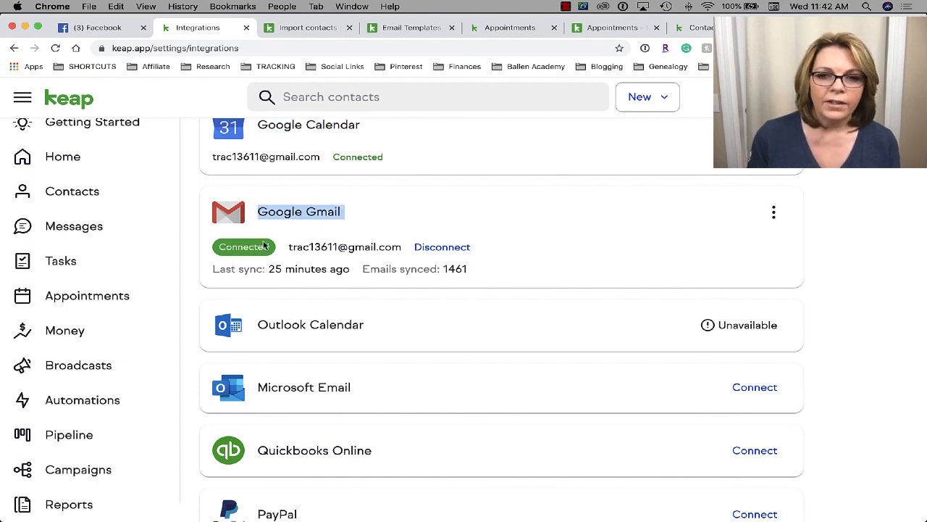
- Scroll through the remaining integration cards and return to Settings
scroll(552, 223, down, 5)
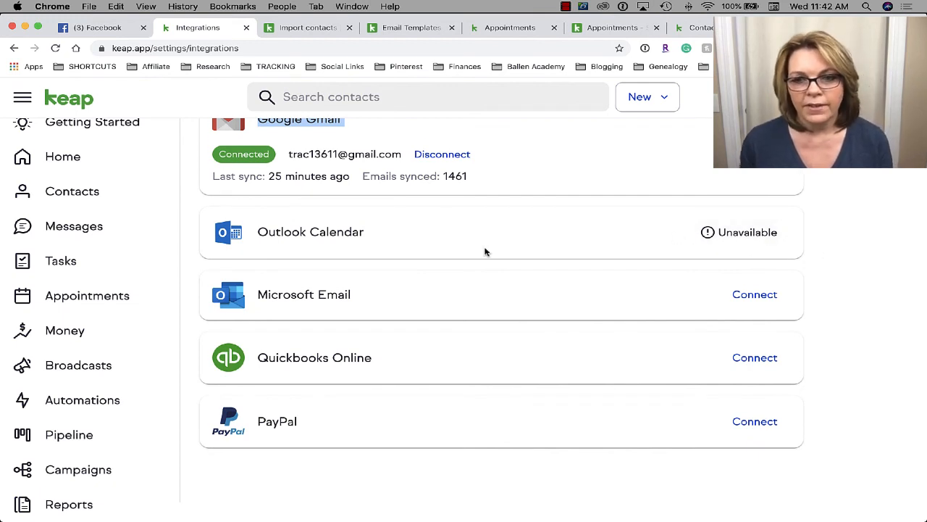
scroll(486, 252, down, 1)
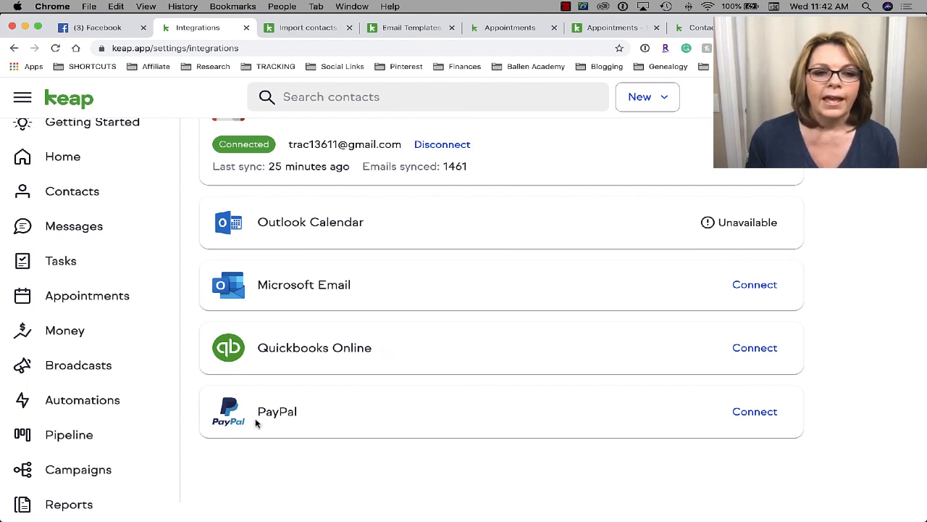
scroll(428, 416, up, 3)
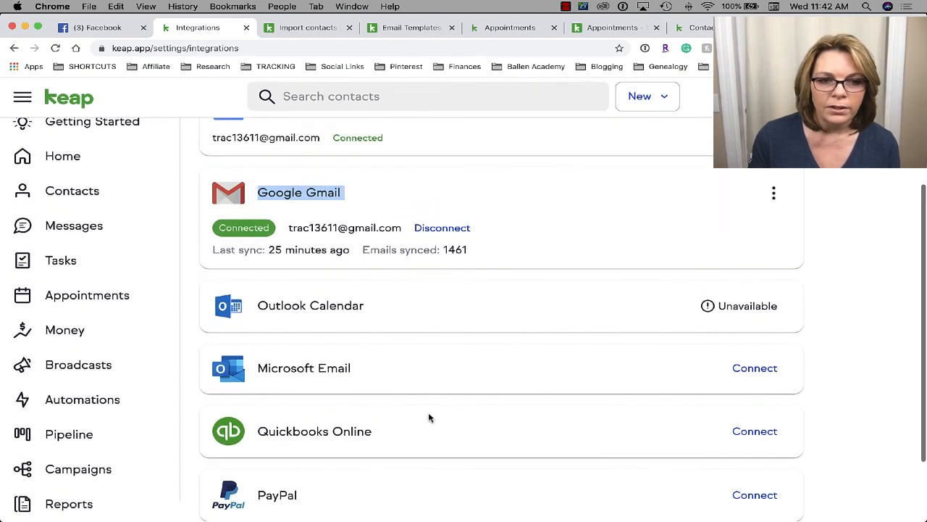
scroll(429, 416, down, 3)
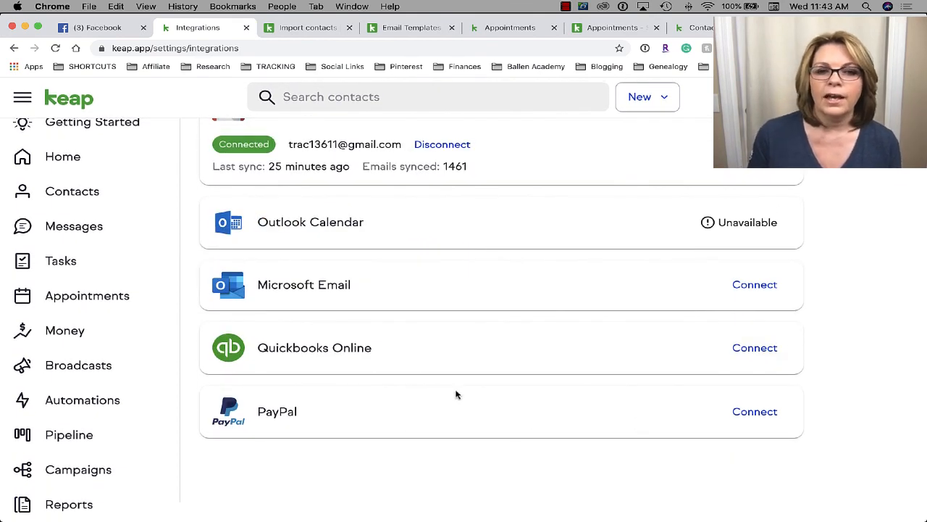
scroll(530, 364, up, 5)
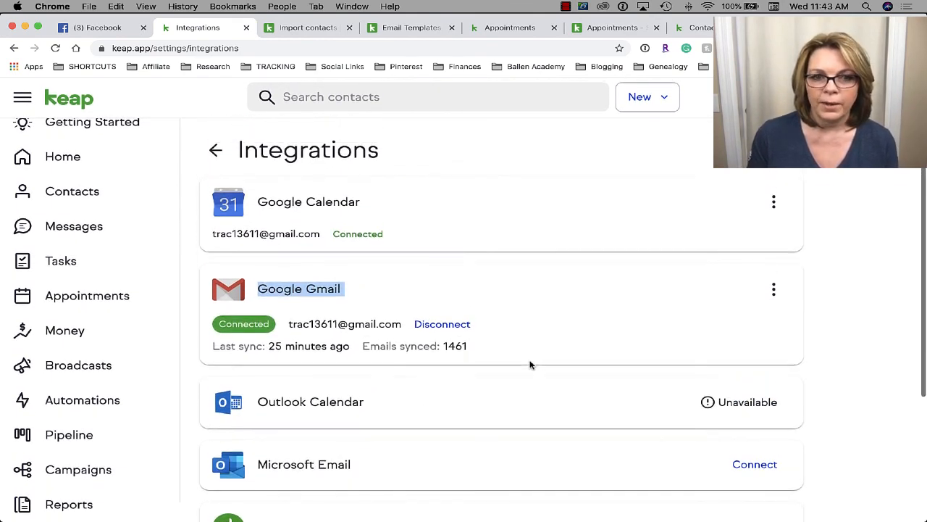
click(216, 150)
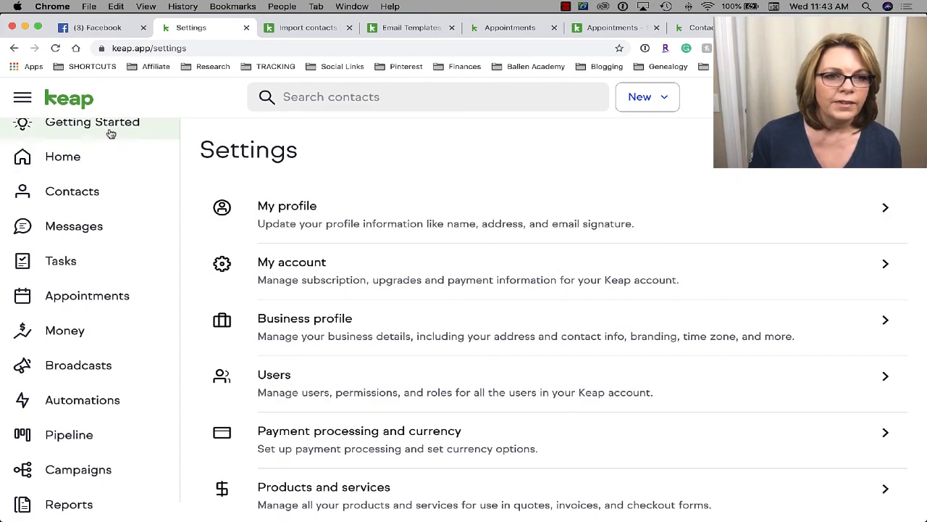
- Reopen Getting Started and expand task 2, 'Stay on top of the tasks on your to-do list'
click(113, 133)
scroll(708, 346, down, 15)
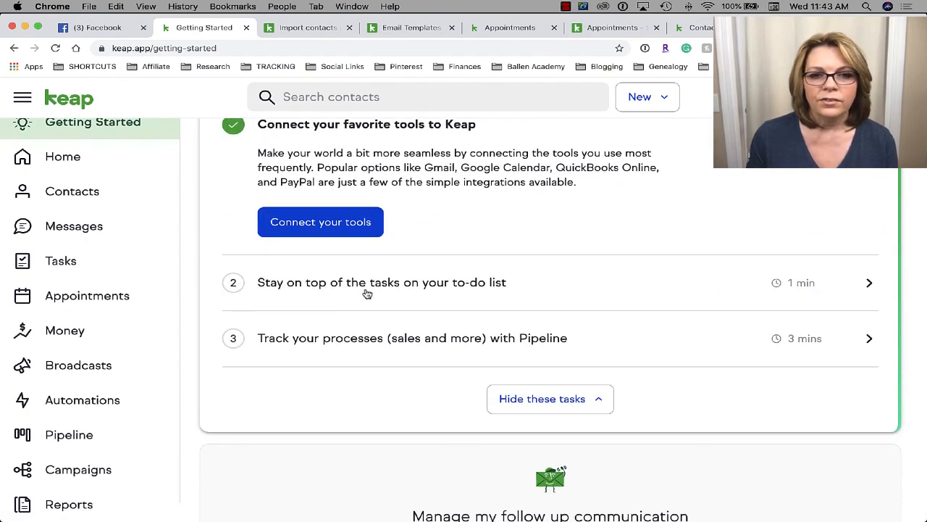
click(471, 290)
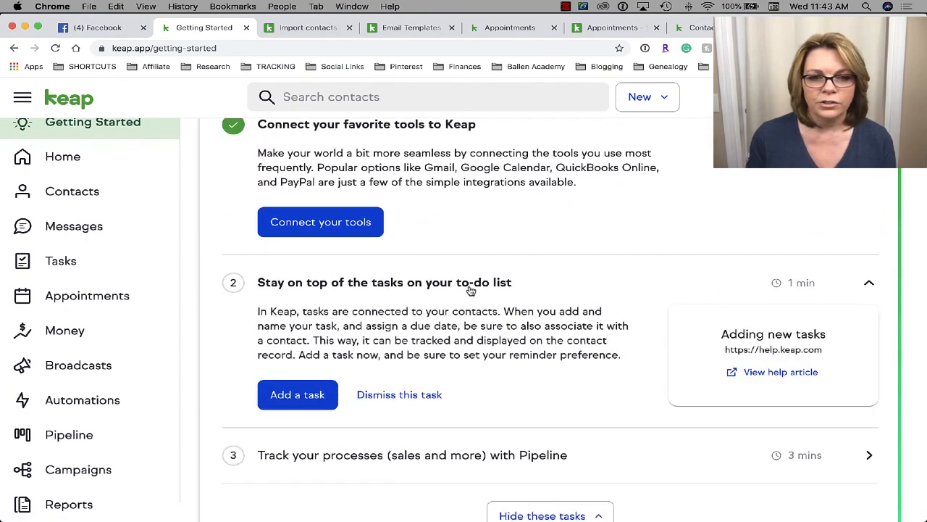
scroll(471, 290, down, 2)
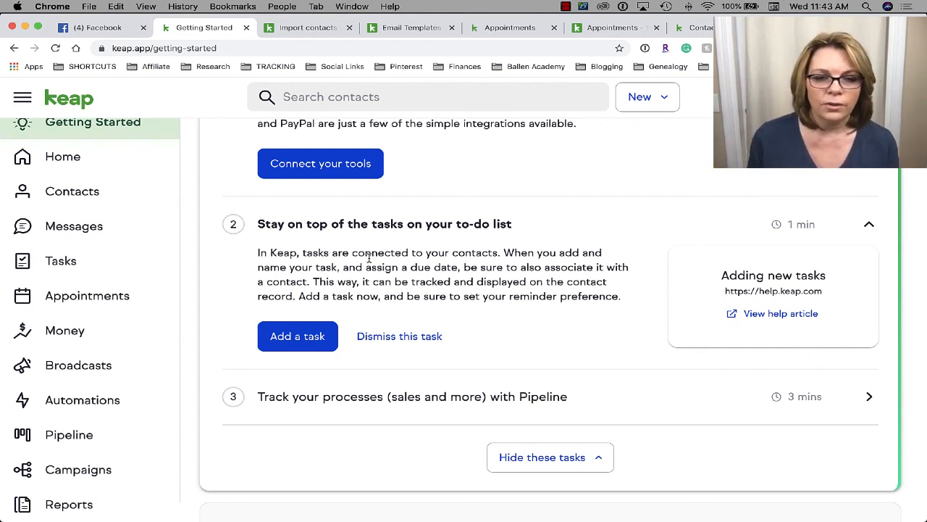
- Add a task titled to take the contact a pumpkin, due October 20, 2020
click(296, 342)
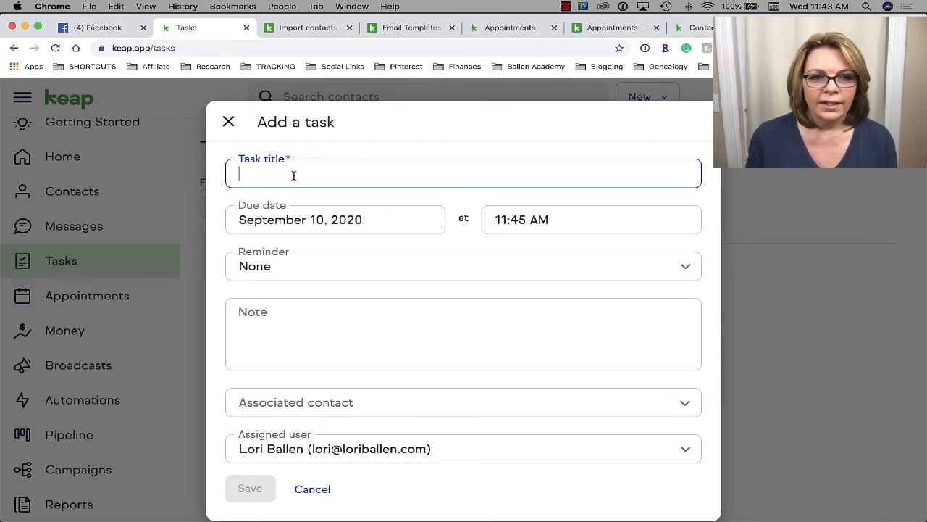
text(Tak)
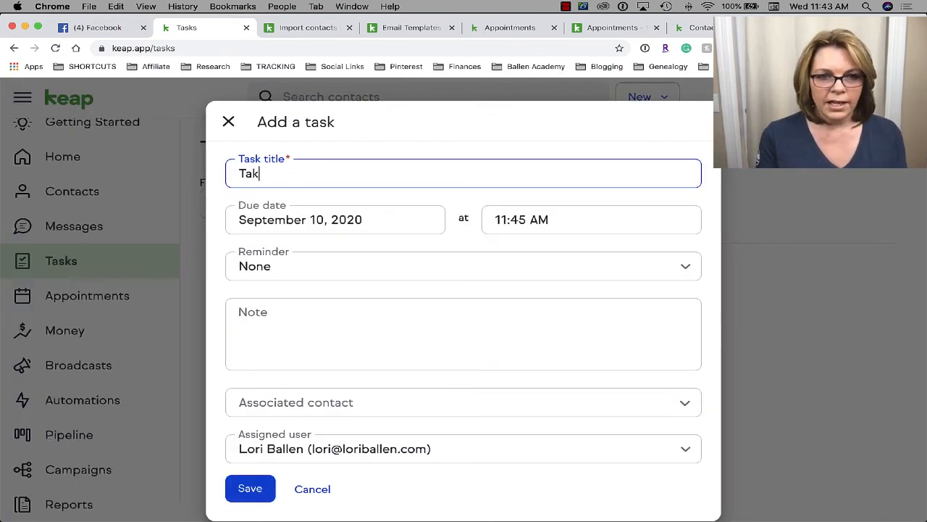
text(e Jeff a Pumpkin)
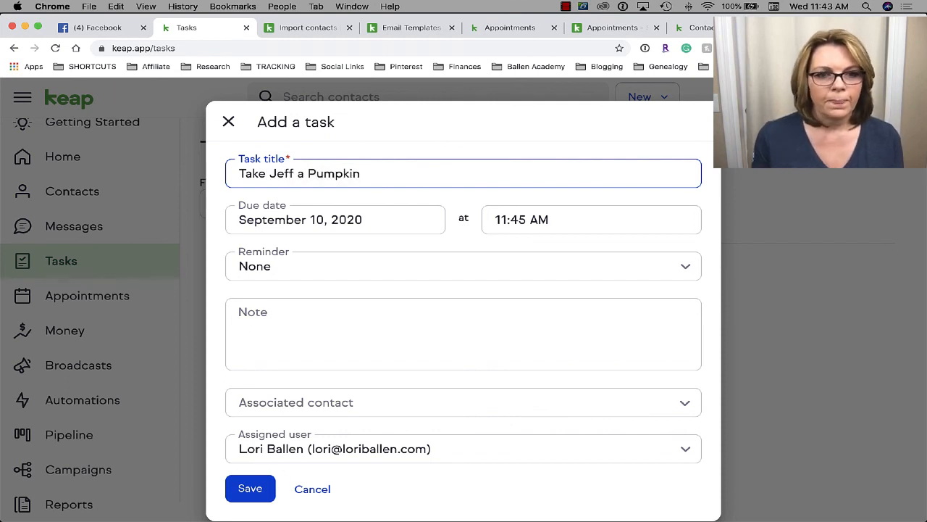
click(375, 228)
click(467, 262)
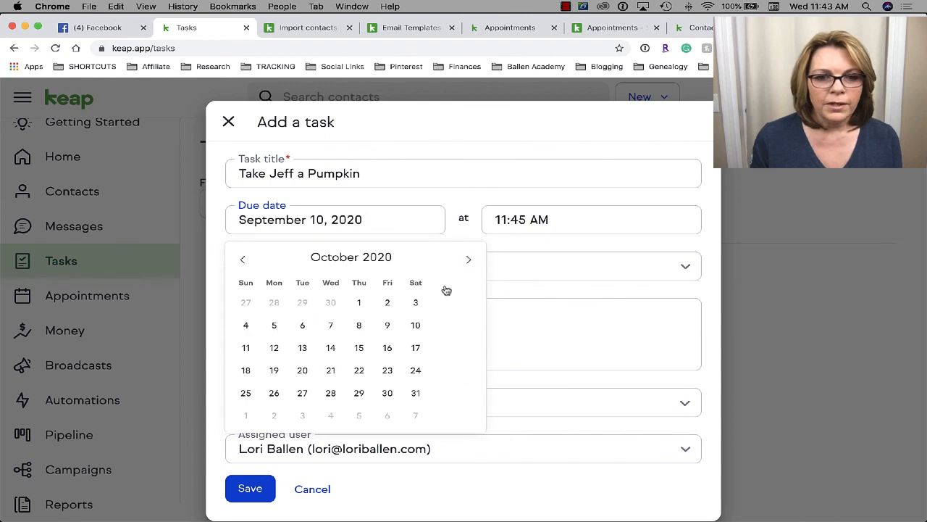
click(301, 371)
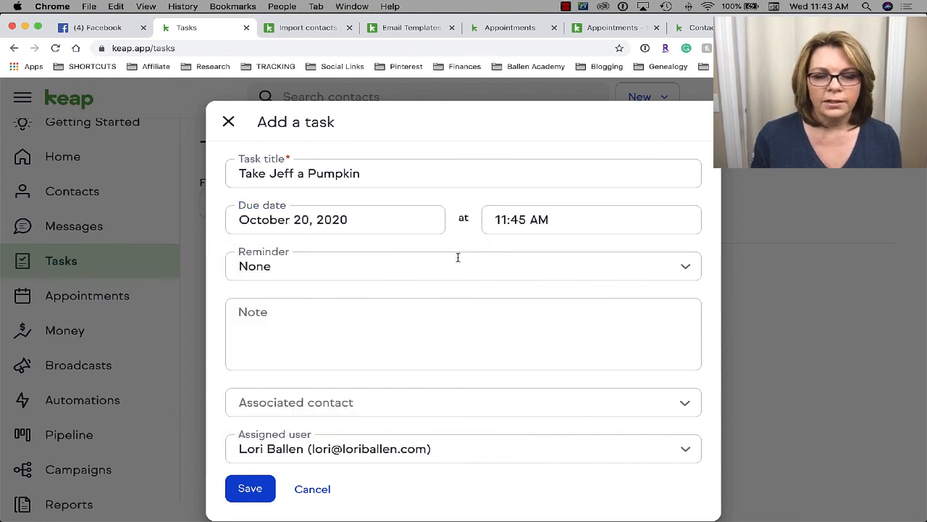
click(549, 219)
- Set the task's reminder to 1 day before
click(264, 265)
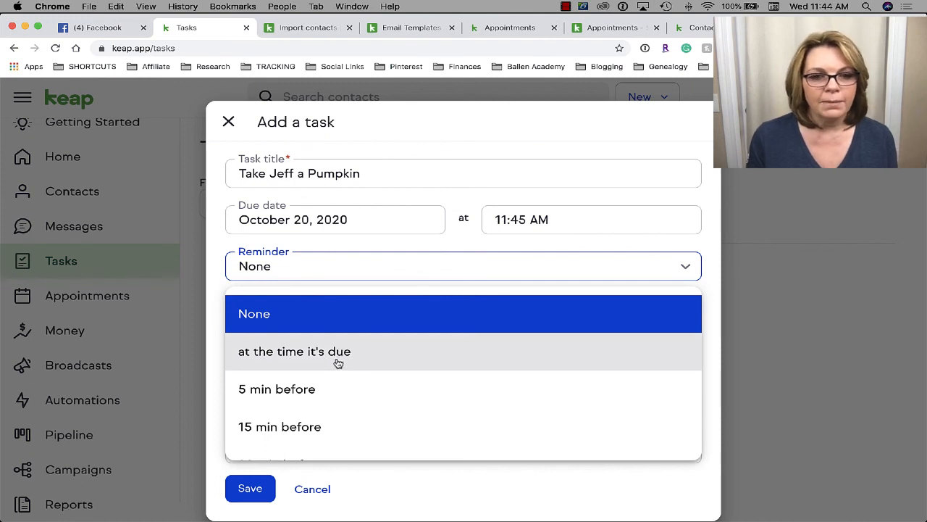
scroll(338, 362, down, 1)
scroll(338, 363, down, 3)
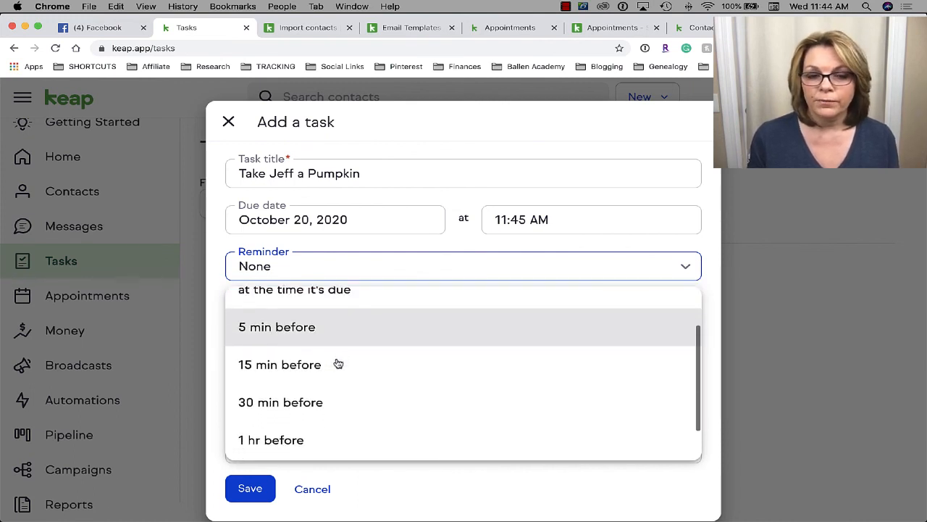
scroll(326, 347, down, 1)
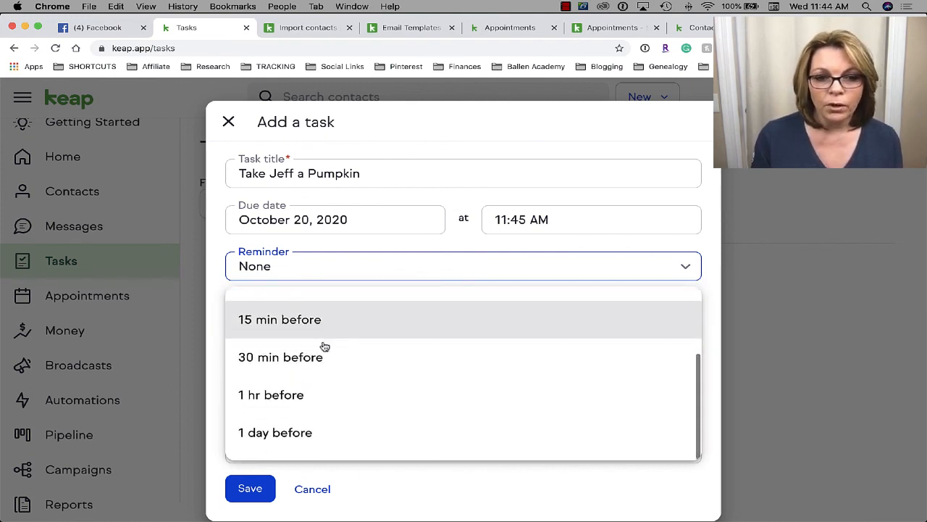
scroll(284, 361, down, 1)
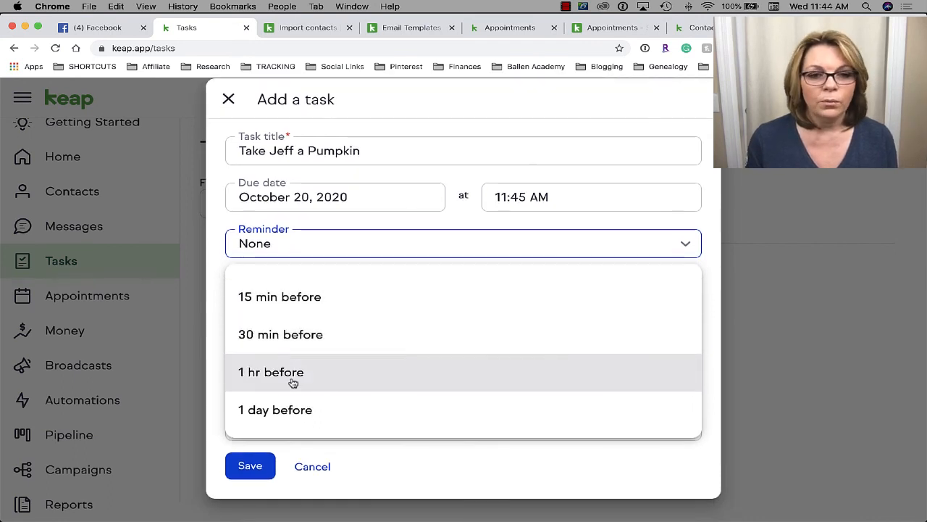
click(319, 409)
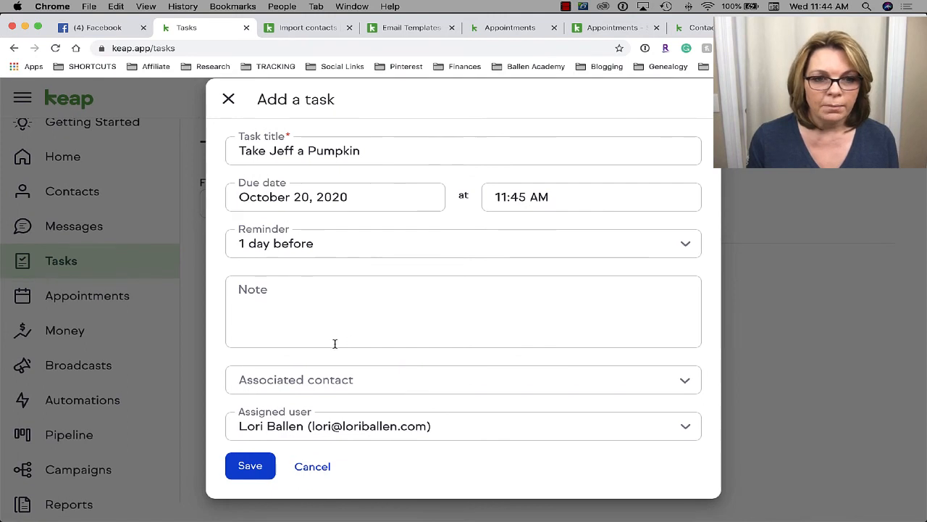
- Link the task to the contact found by name and save it
click(310, 304)
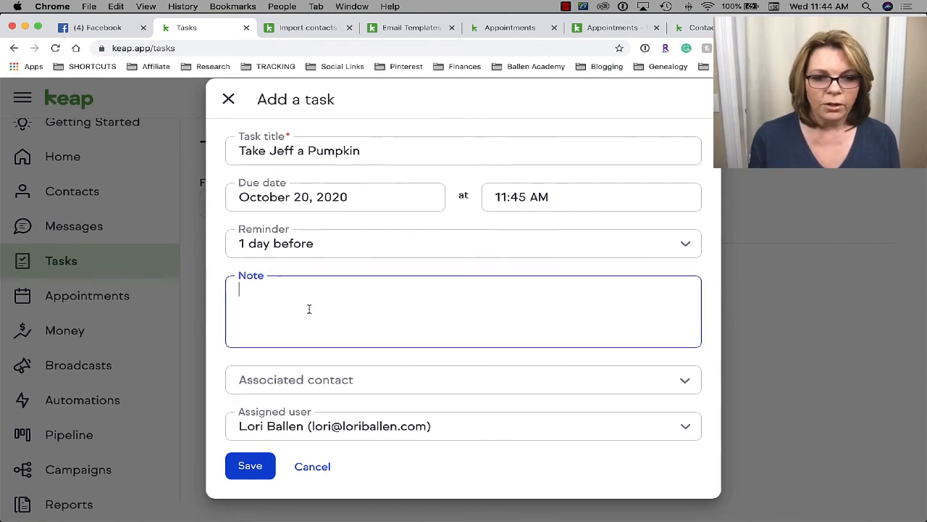
click(319, 381)
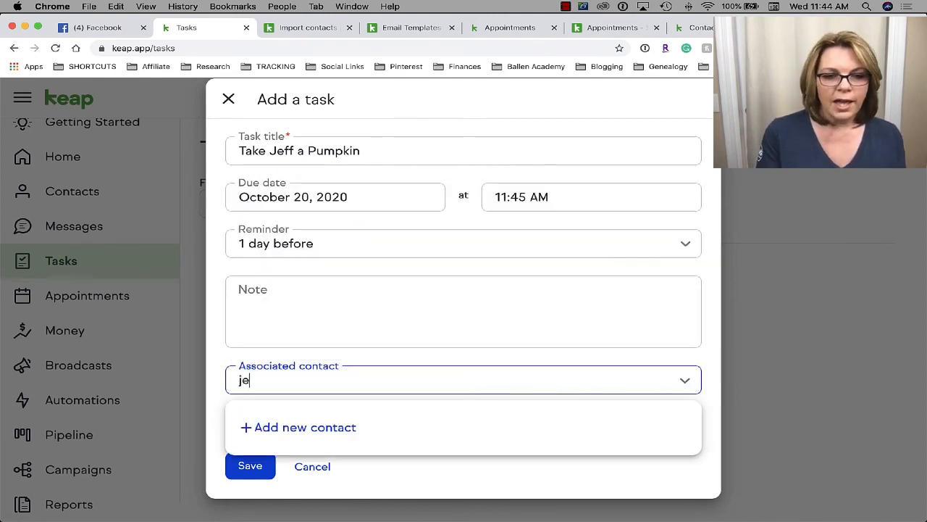
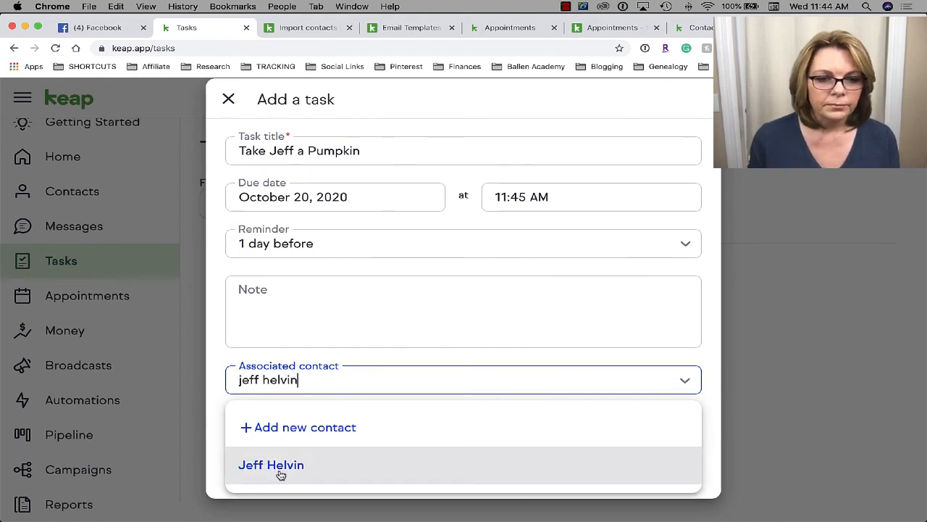
click(281, 467)
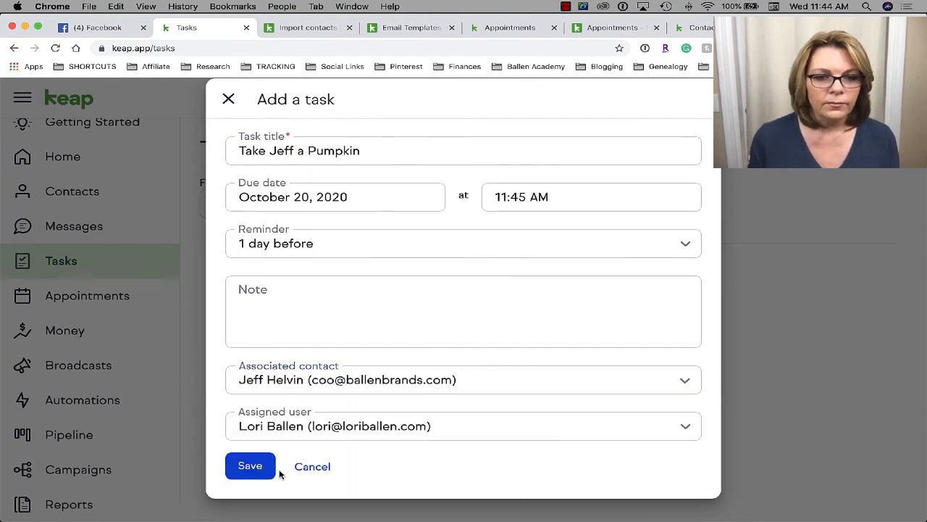
click(250, 467)
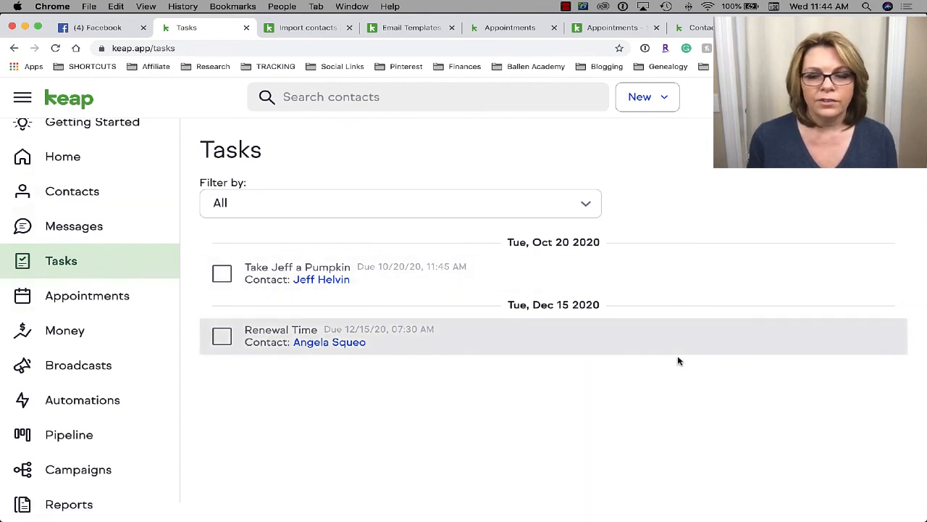
- Search contacts for the contact by name and open their record
click(321, 108)
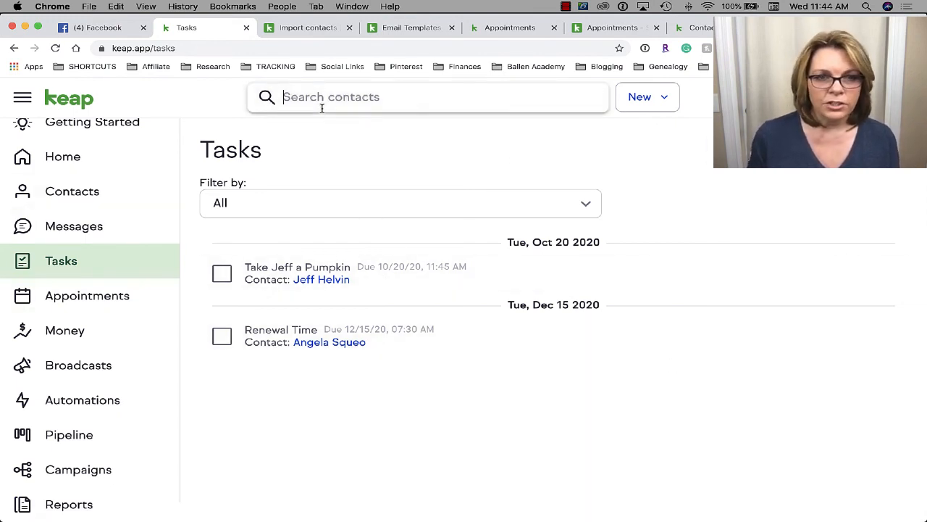
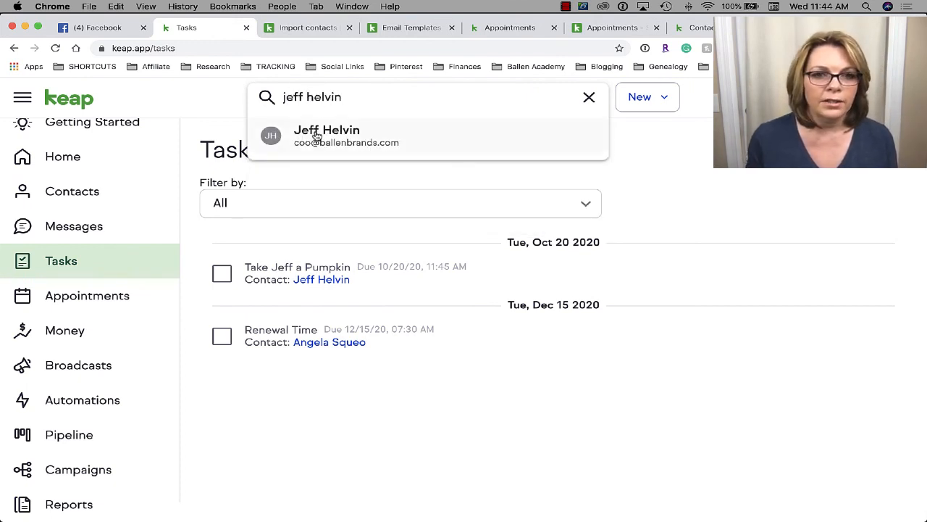
click(315, 136)
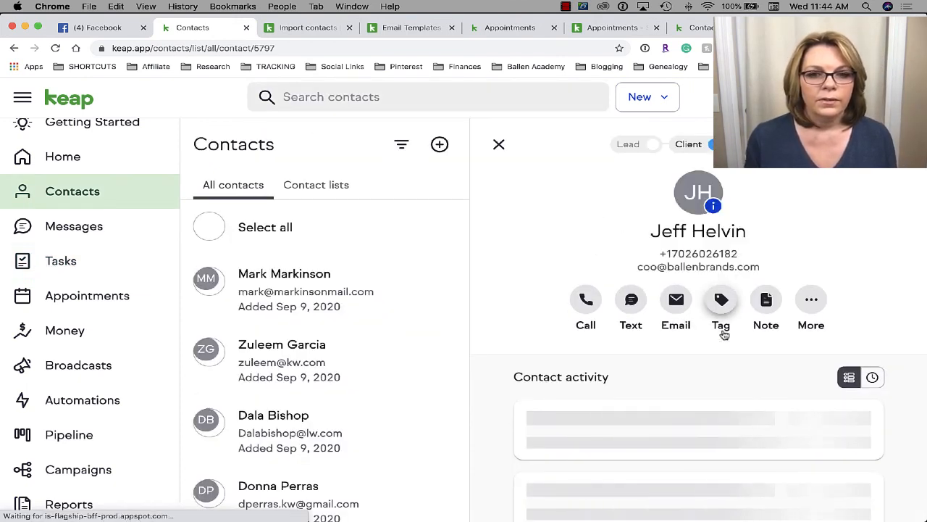
- Open the contact's Tasks card and tick the pumpkin task as completed
scroll(845, 373, down, 3)
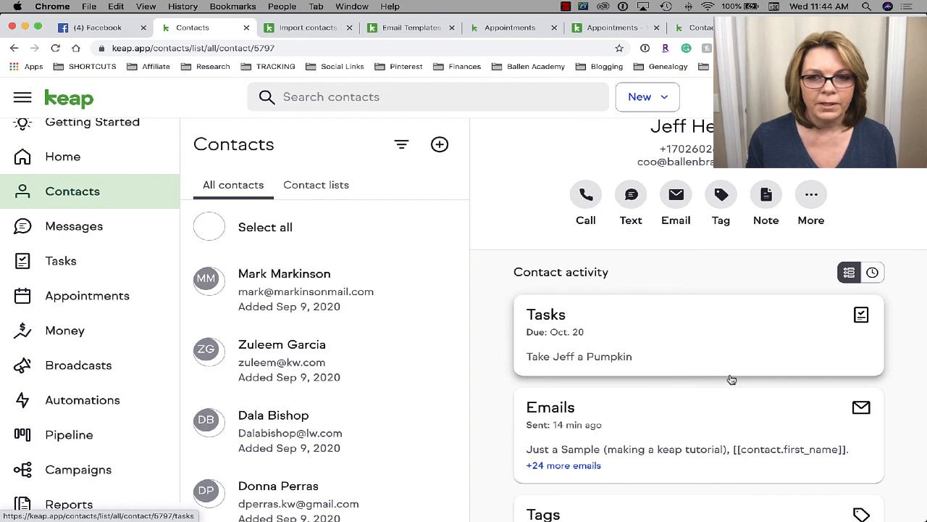
scroll(730, 378, down, 5)
scroll(731, 379, up, 3)
scroll(729, 379, down, 3)
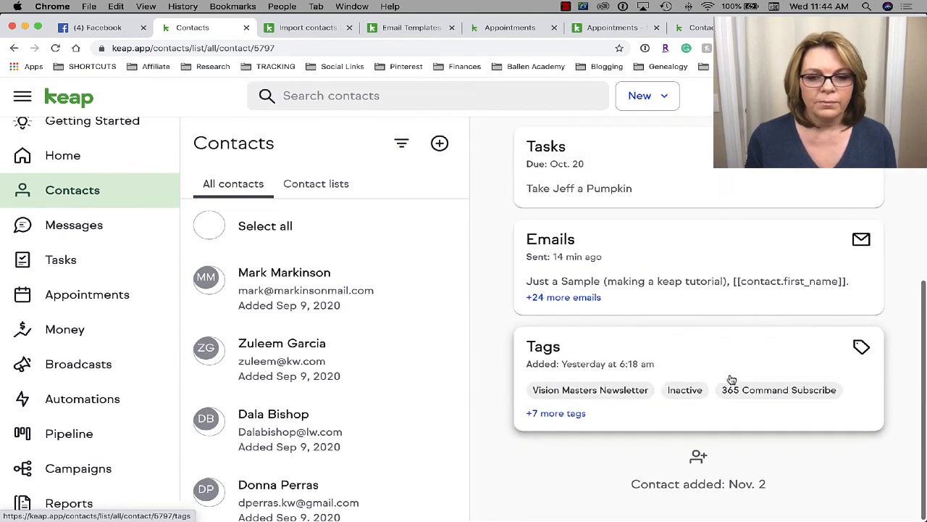
scroll(729, 379, up, 5)
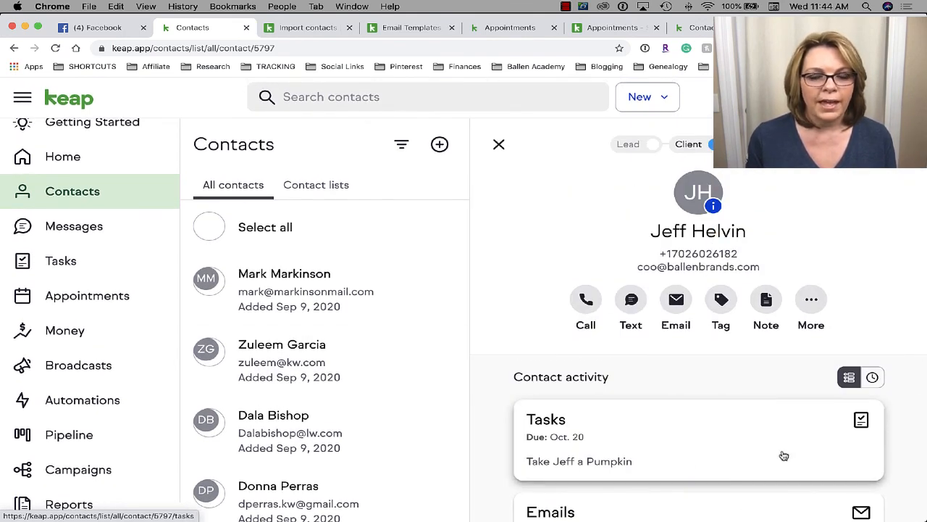
scroll(798, 487, down, 6)
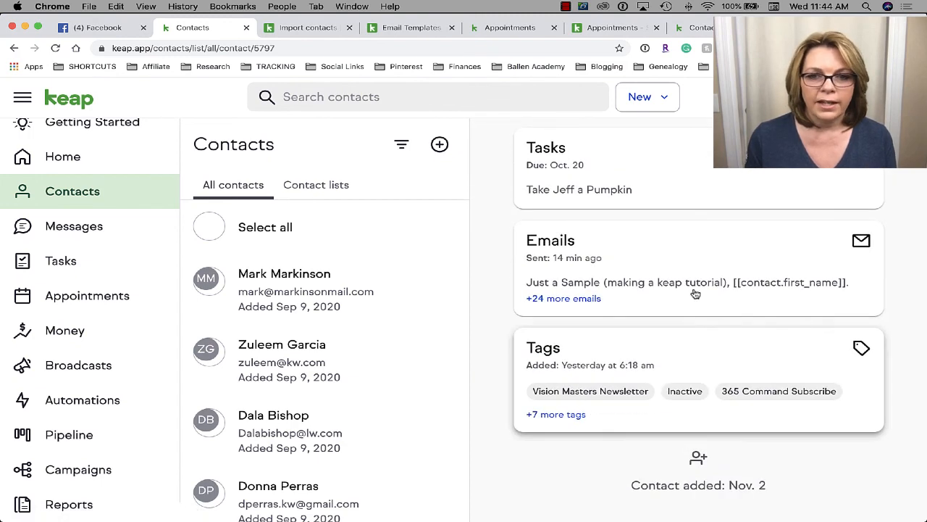
scroll(704, 253, up, 3)
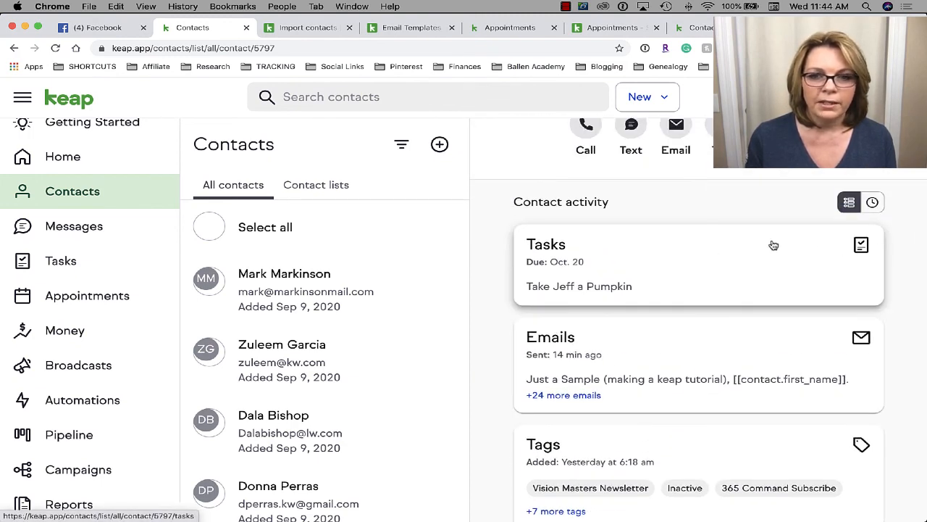
click(757, 243)
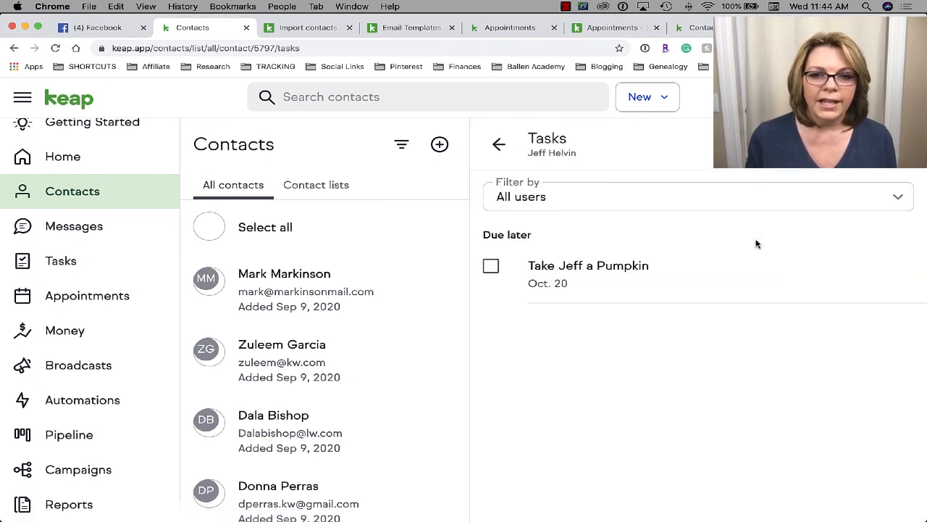
click(491, 267)
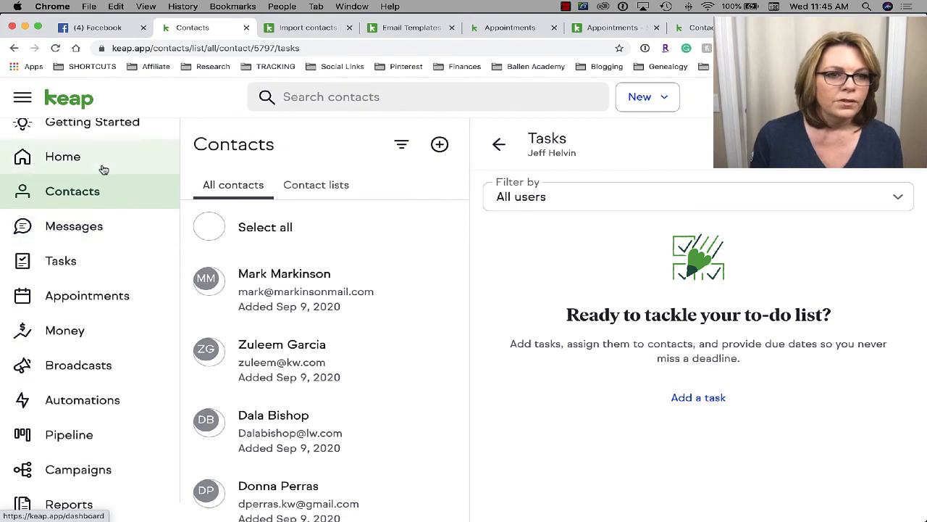
- From Getting Started, expand 'Track your processes', add a pipeline and choose the Sales pipeline template
scroll(101, 168, up, 1)
click(78, 142)
scroll(480, 337, down, 15)
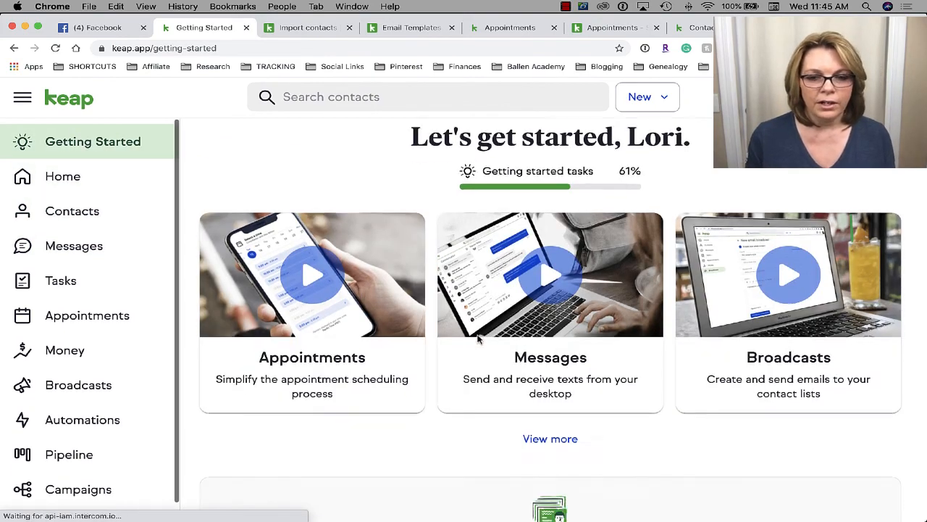
scroll(478, 335, down, 3)
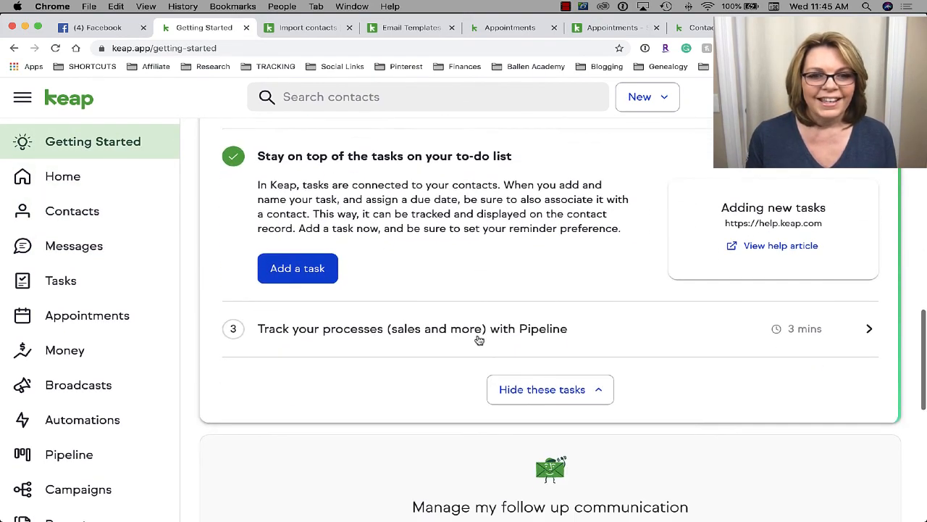
click(327, 305)
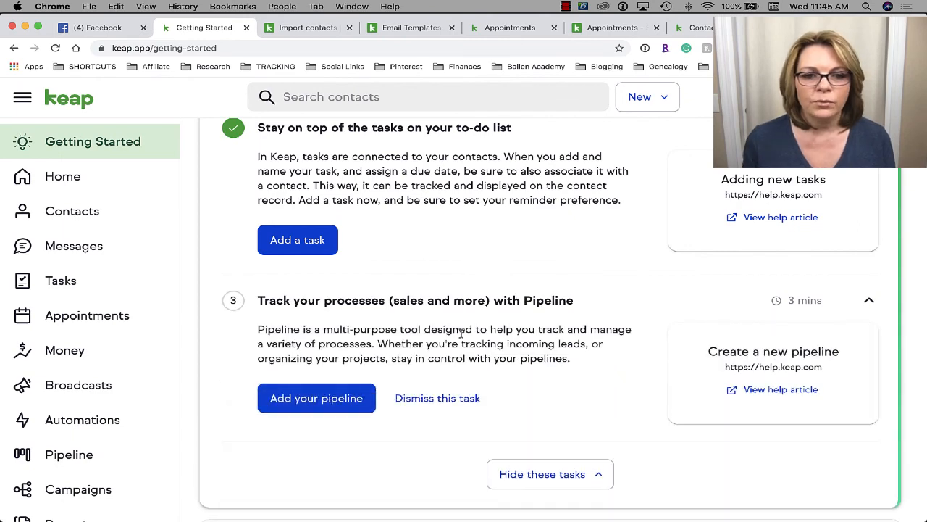
scroll(463, 333, down, 2)
click(321, 340)
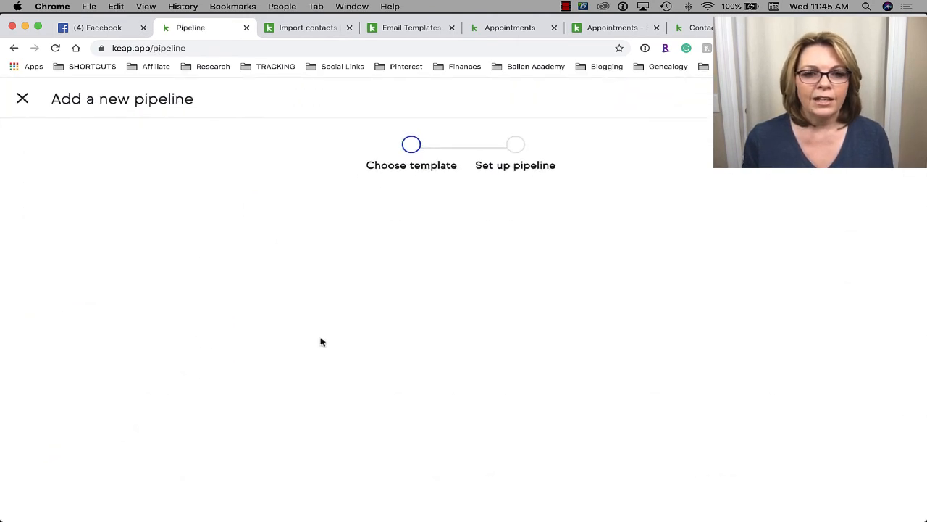
scroll(422, 197, down, 1)
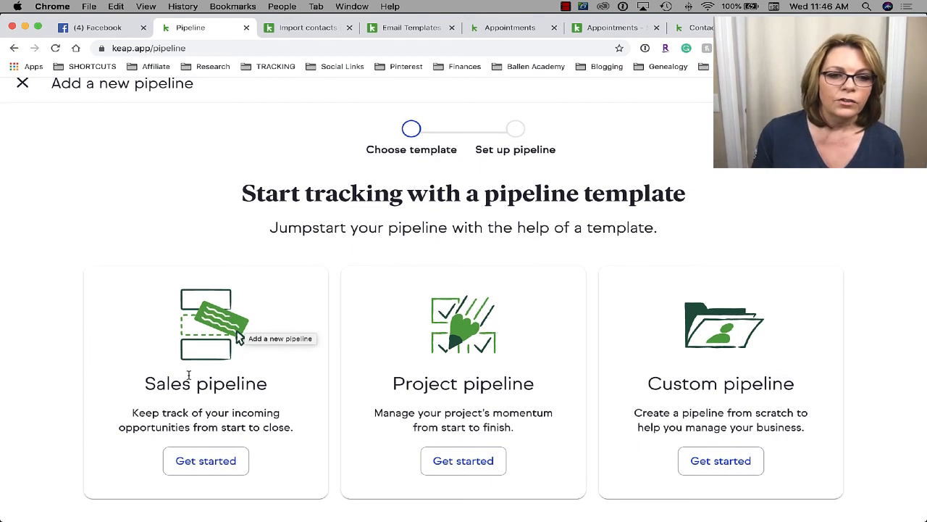
click(207, 467)
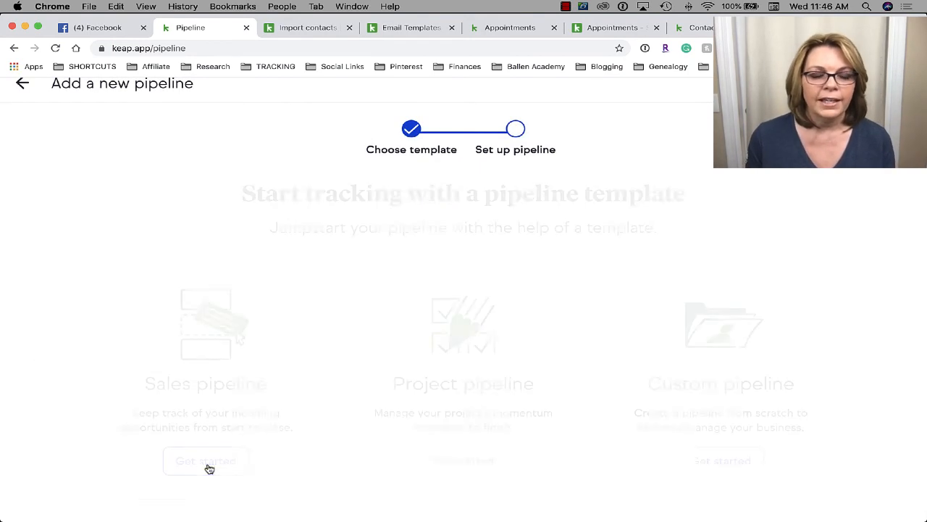
- Rename the pipeline to 'Buyer Sales pipeline'
scroll(634, 363, down, 2)
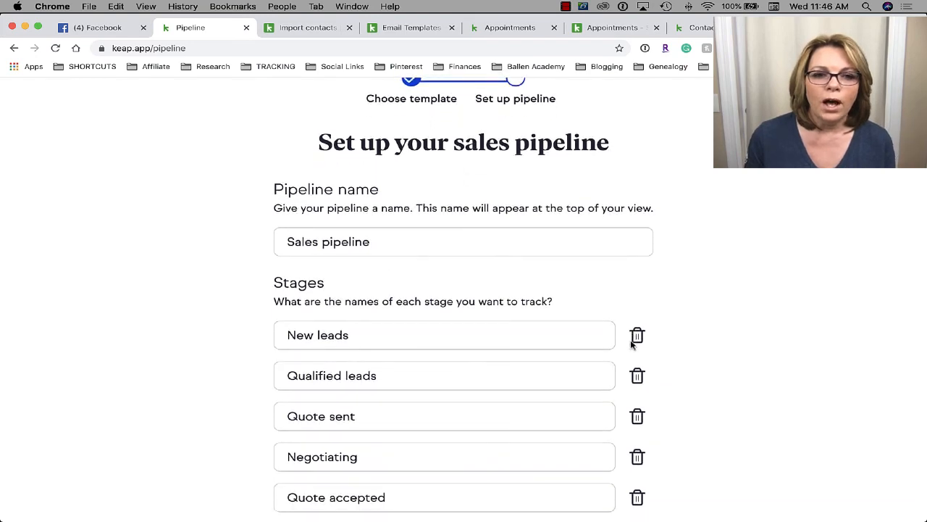
scroll(632, 344, down, 2)
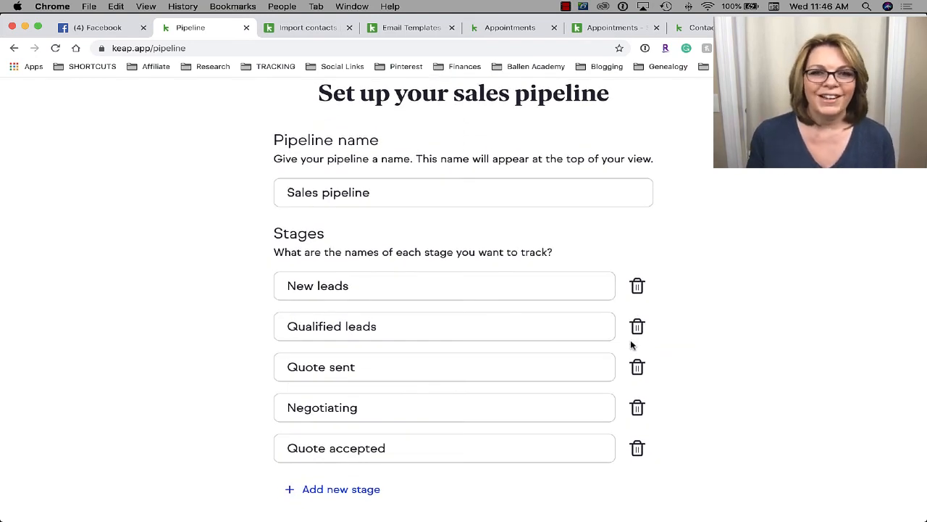
scroll(631, 346, up, 4)
scroll(631, 344, down, 4)
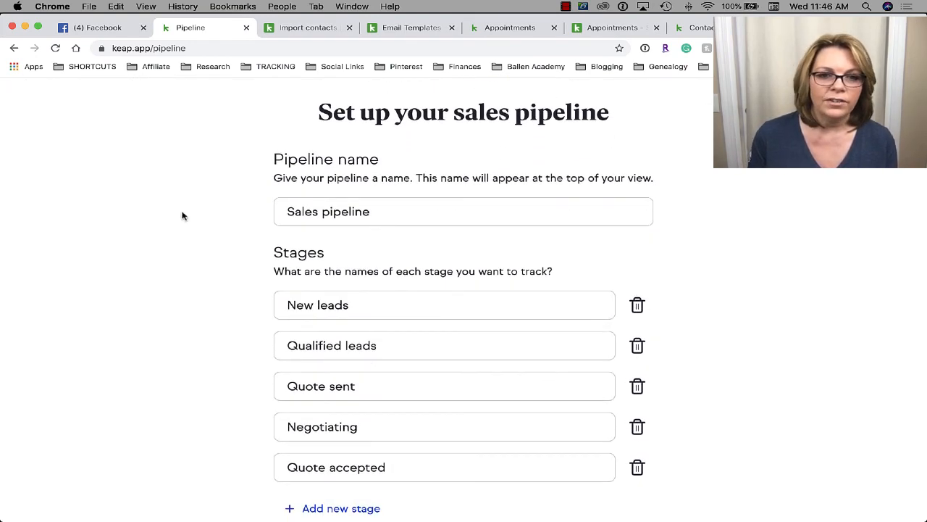
click(374, 213)
scroll(393, 209, down, 1)
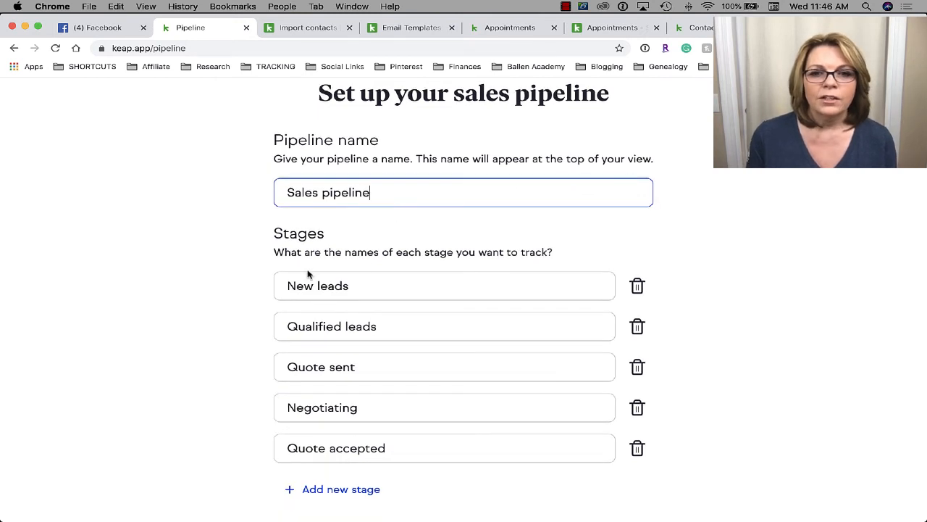
drag(372, 291, 289, 286)
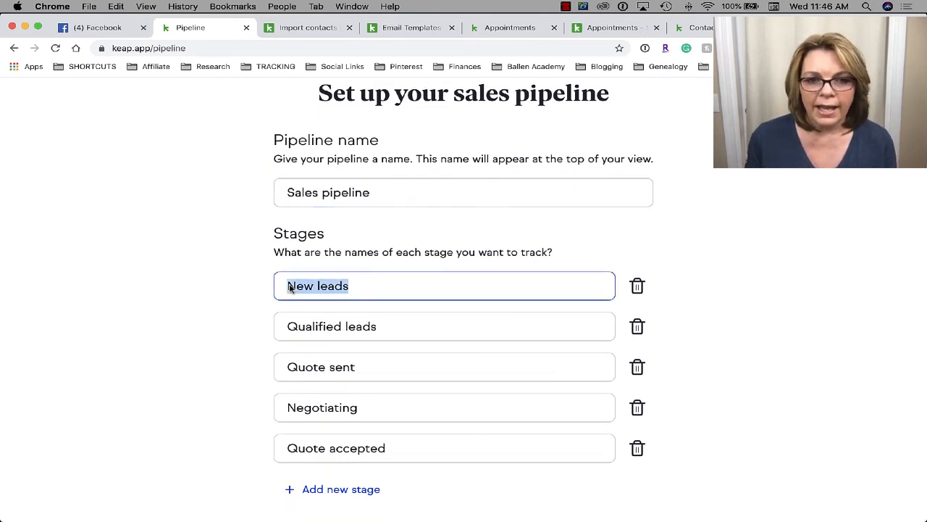
click(399, 288)
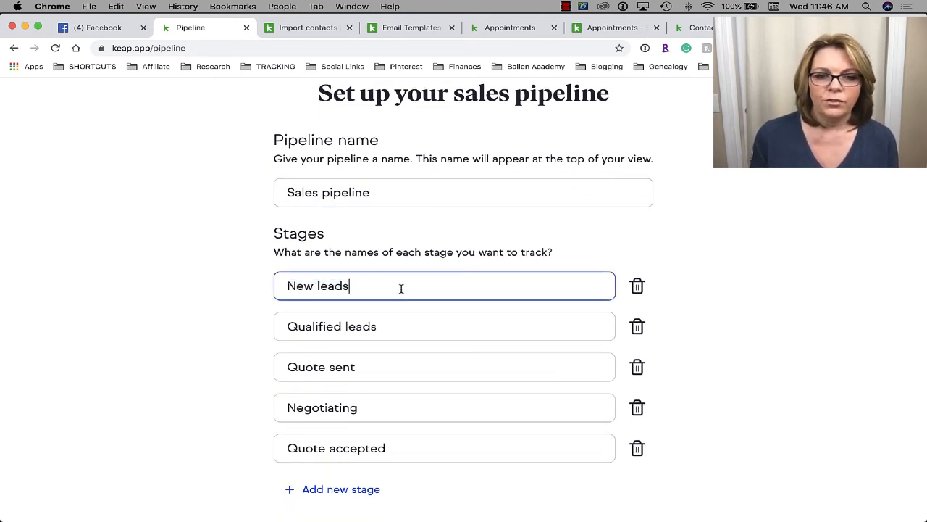
click(399, 324)
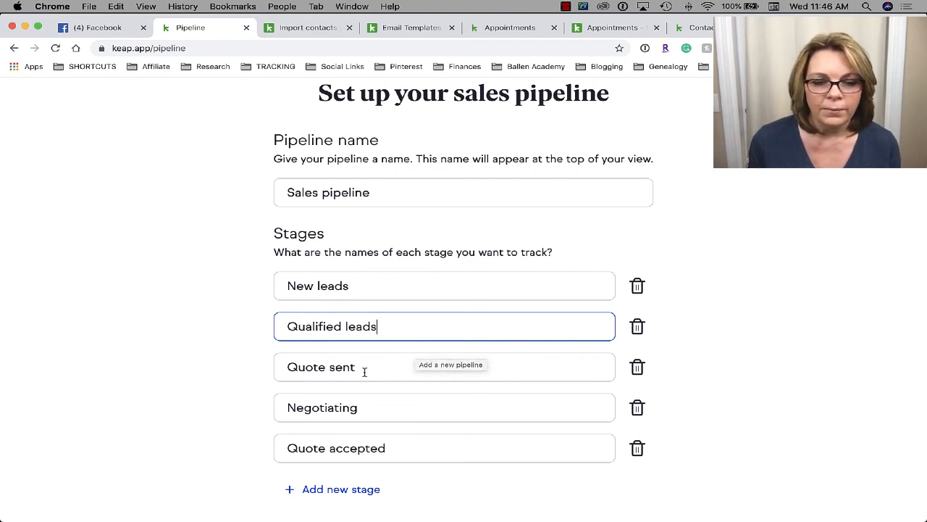
drag(364, 366, 225, 363)
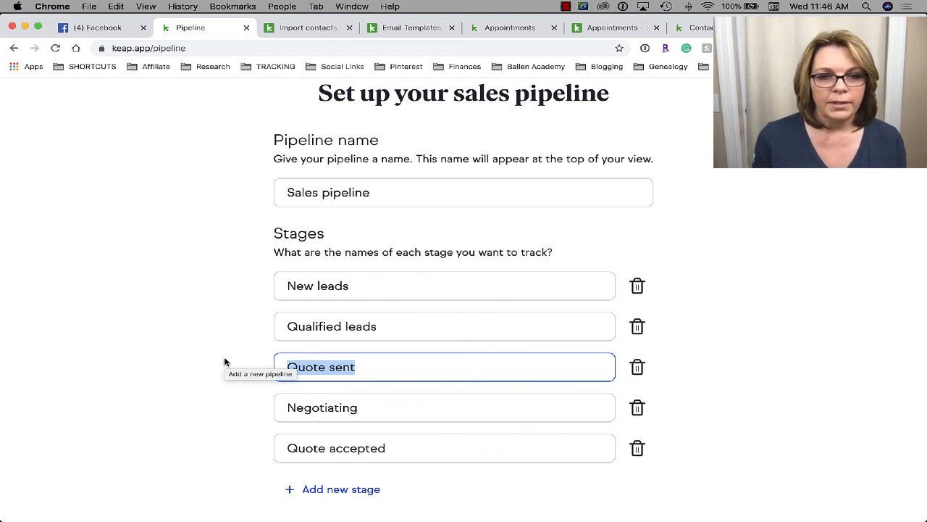
click(288, 191)
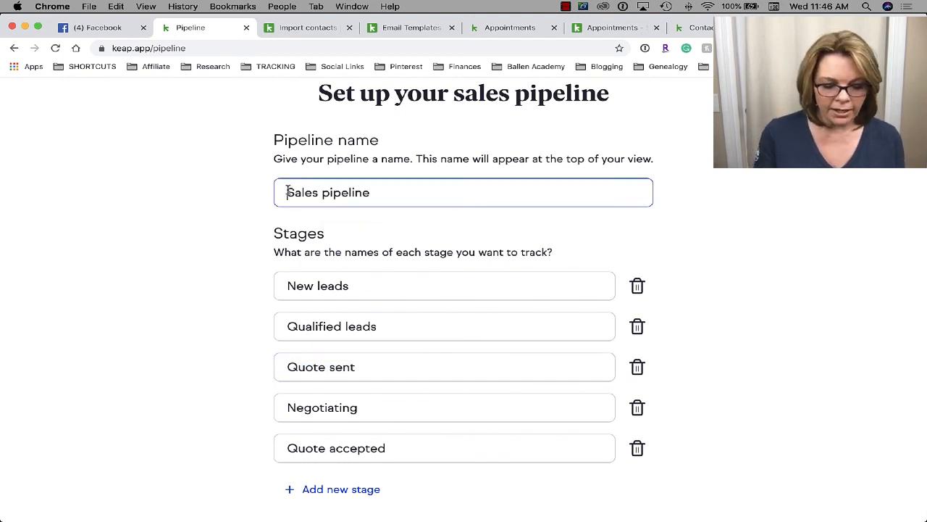
text(Buyer)
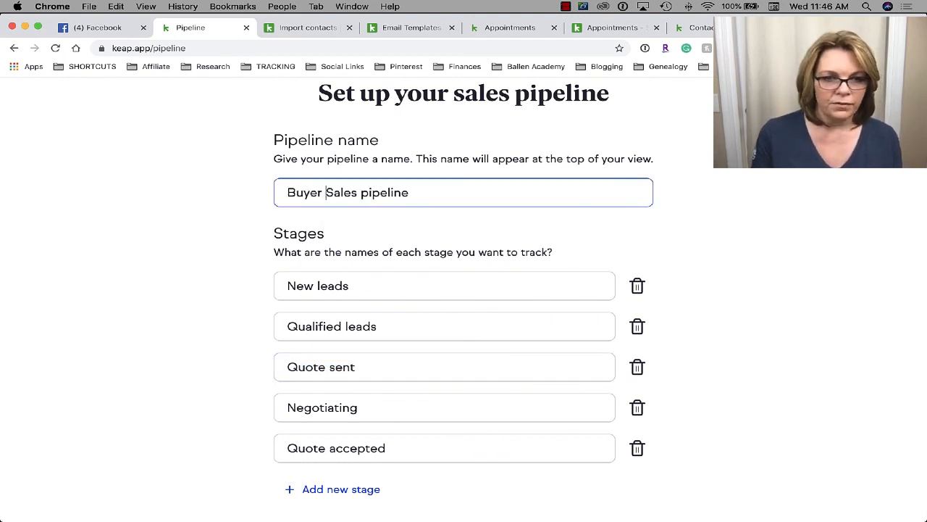
- Rename the first five stages to New lead, Qualified lead, Financing Approved, Shopping and Offer Accepted
click(351, 295)
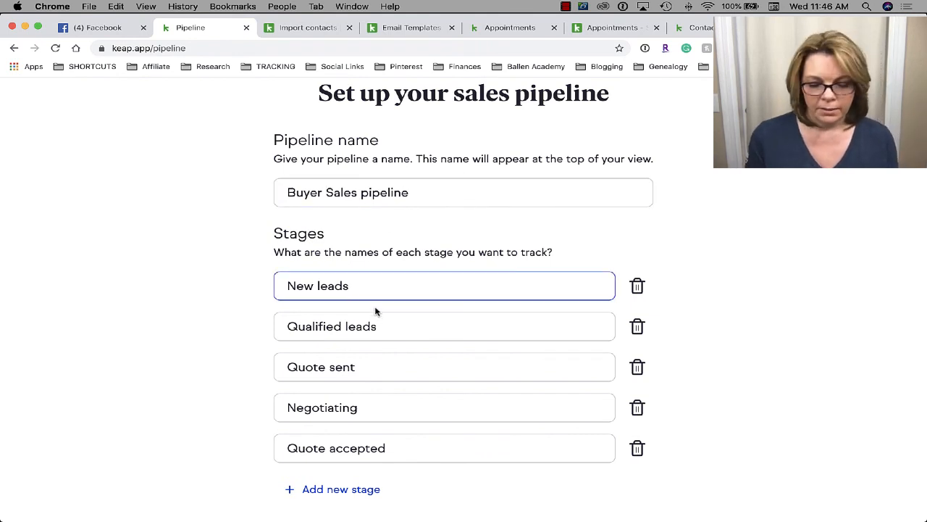
key(BackSpace)
click(391, 326)
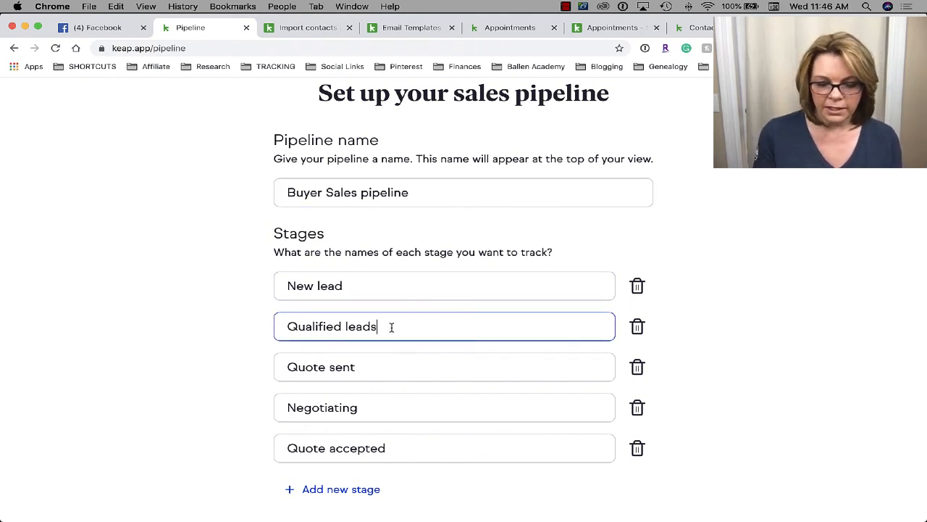
key(BackSpace)
drag(360, 367, 272, 363)
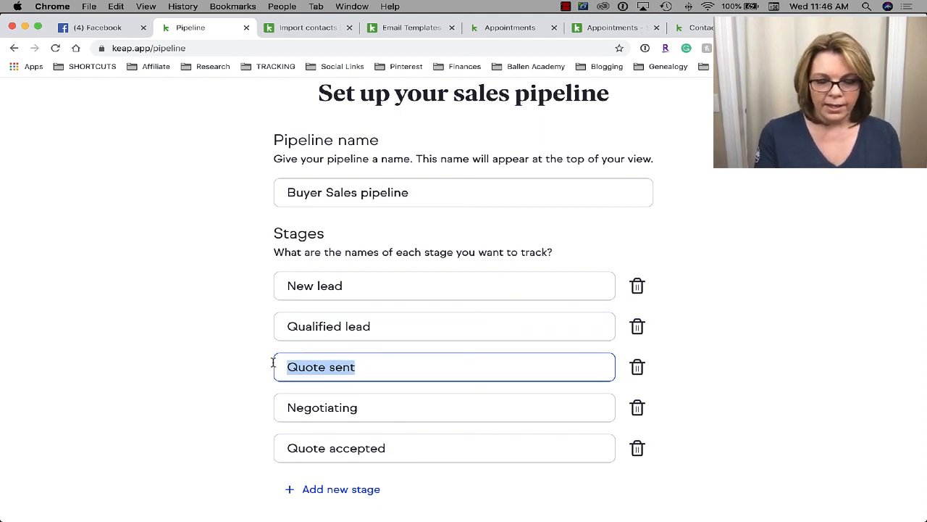
text(Approved)
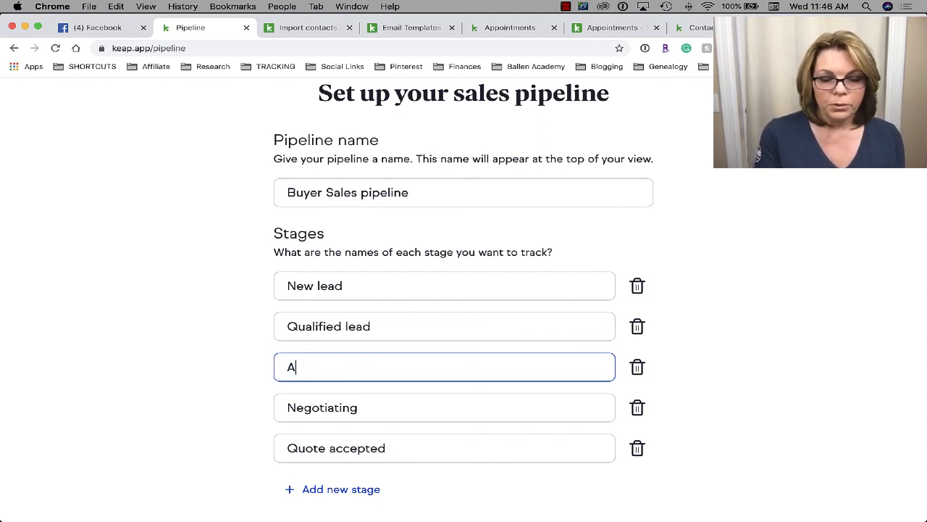
click(289, 367)
text(f)
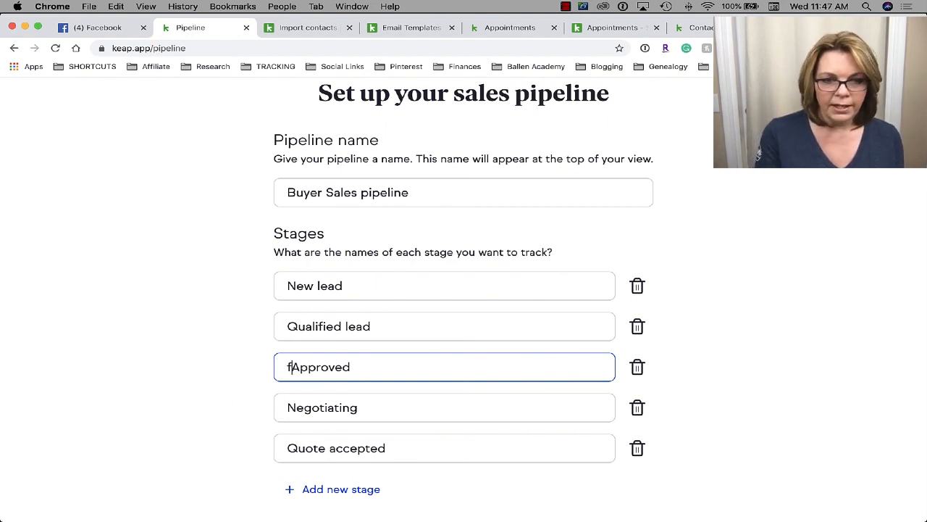
key(BackSpace)
text(Financing)
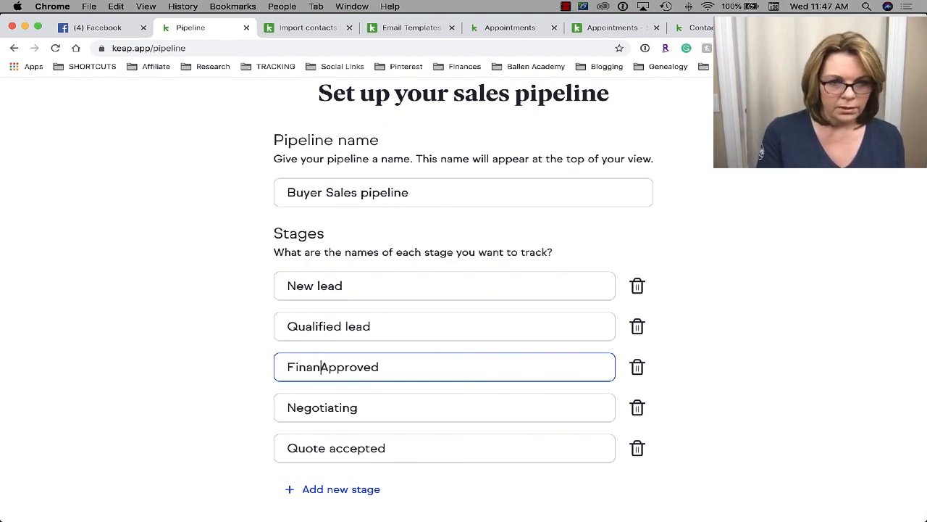
drag(361, 408, 261, 401)
text(Shopping)
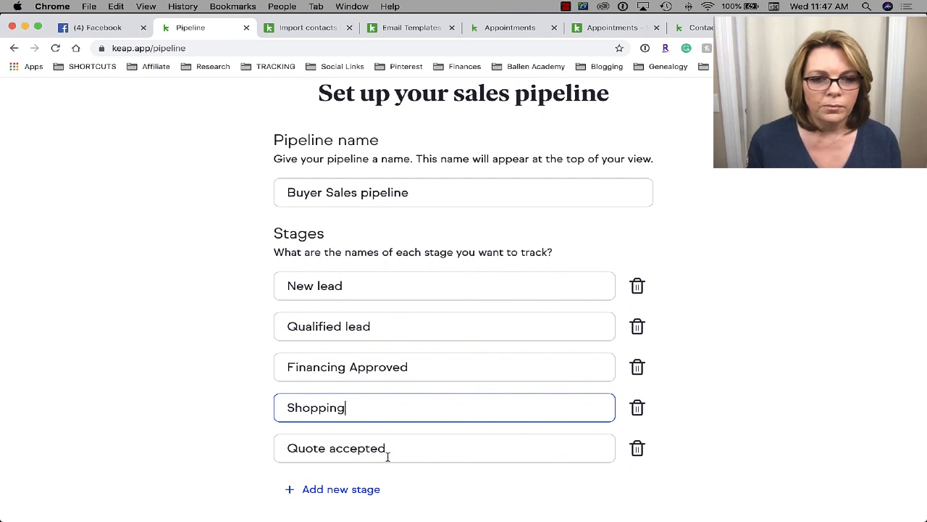
drag(387, 454, 264, 428)
text(Off)
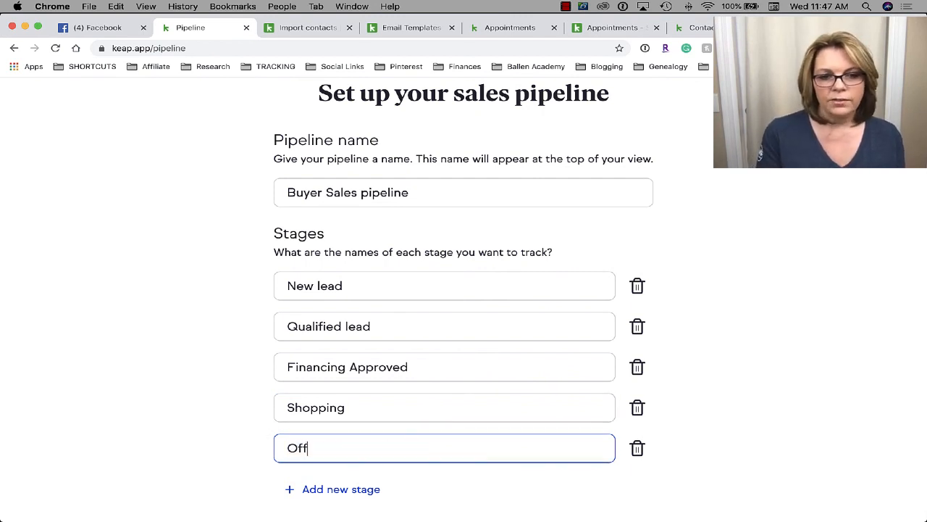
text(er Accepted)
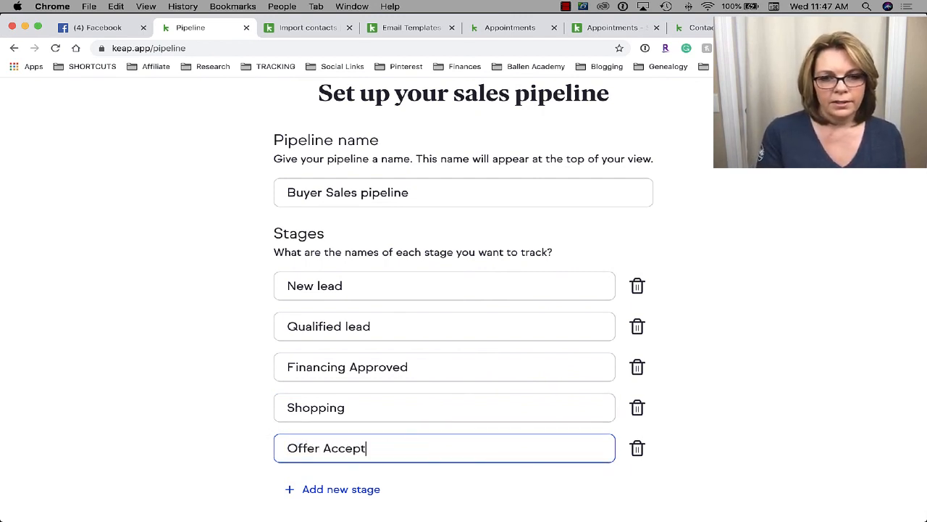
- Add three more stages: Escrow Opened, Inspections and Closed!
click(339, 494)
click(359, 450)
key(super+a)
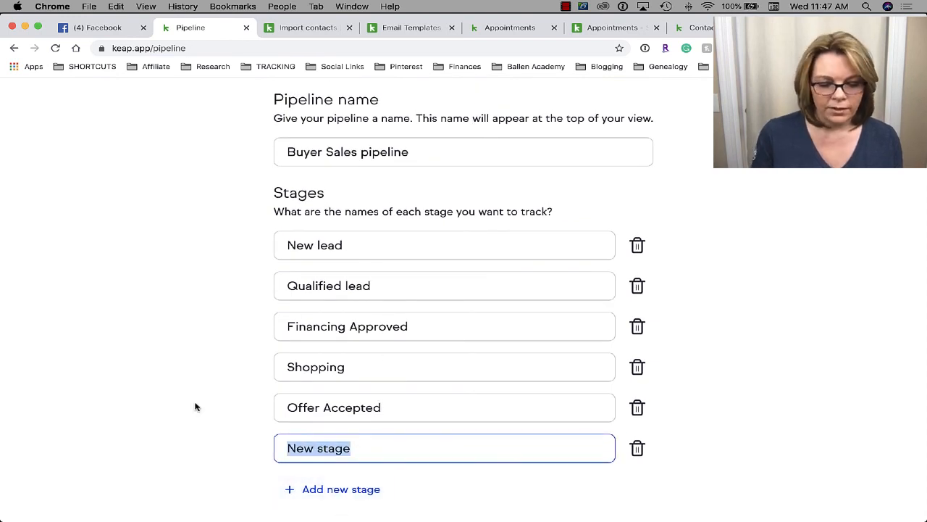
text(Escrow Opened)
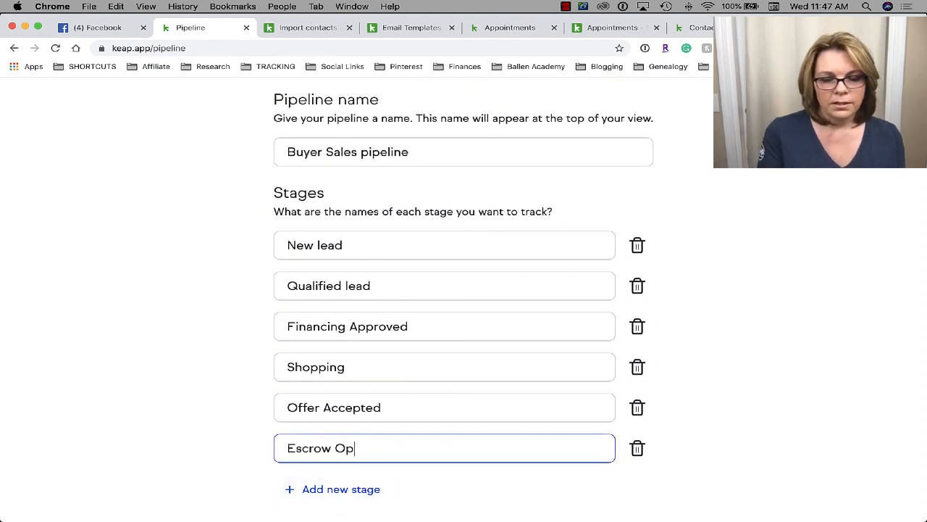
click(326, 500)
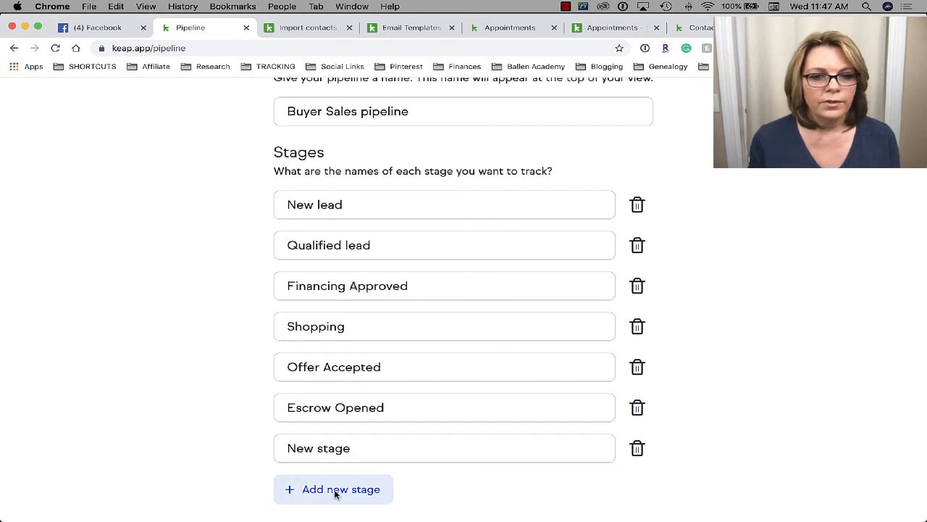
click(355, 449)
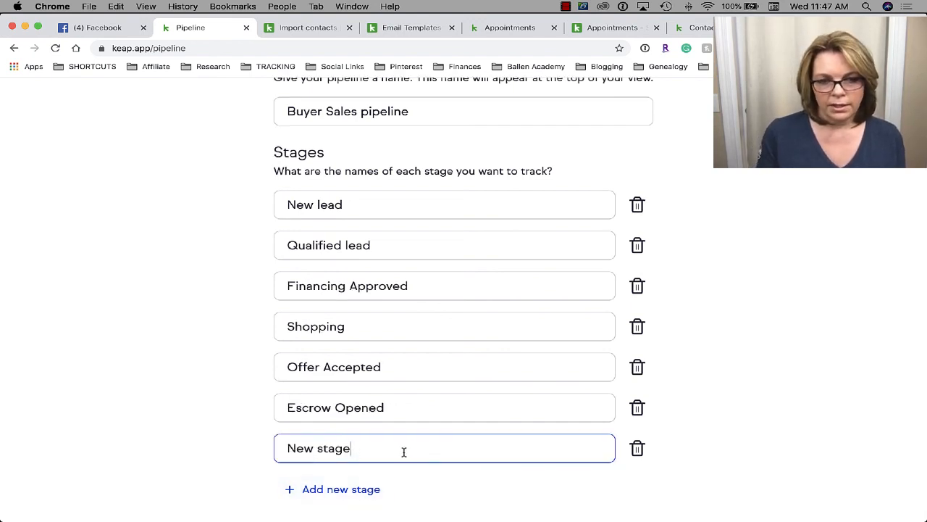
key(super+a)
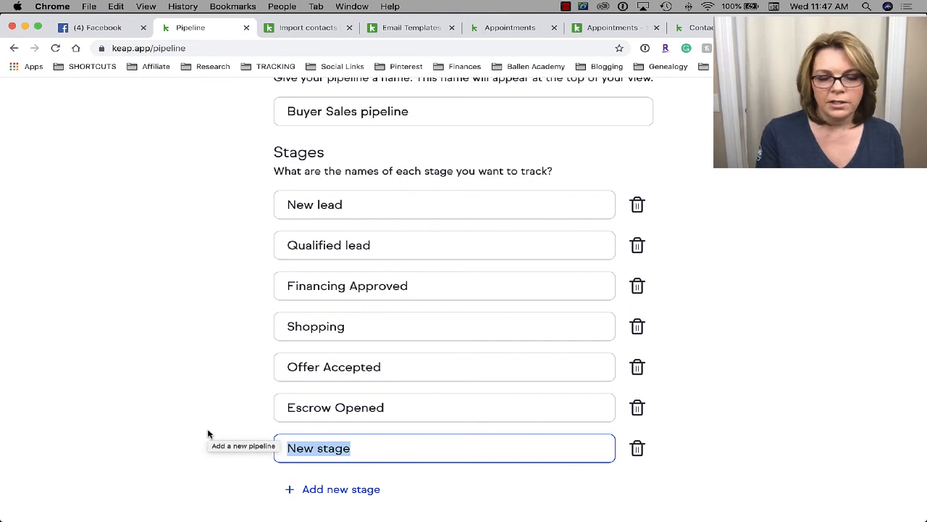
text(INspe)
key(BackSpace)
key(BackSpace)
key(BackSpace)
key(BackSpace)
text(nspections)
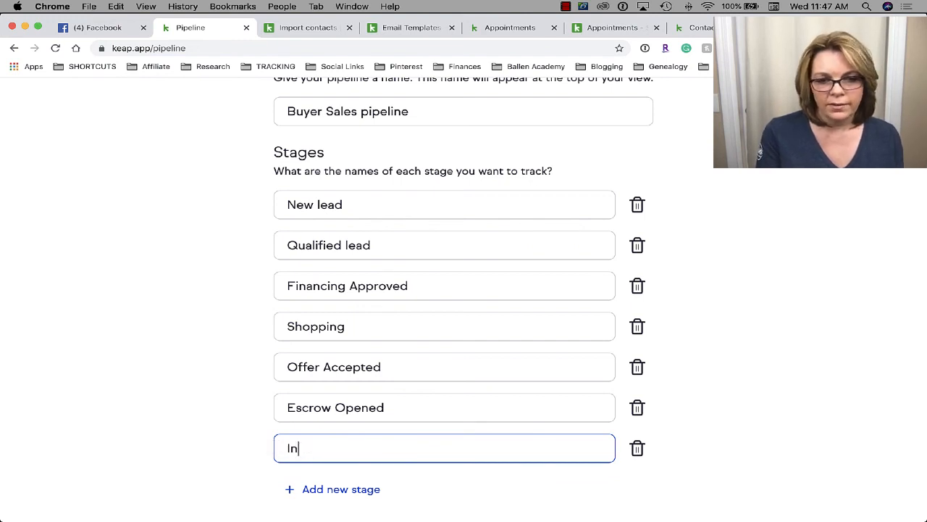
click(323, 490)
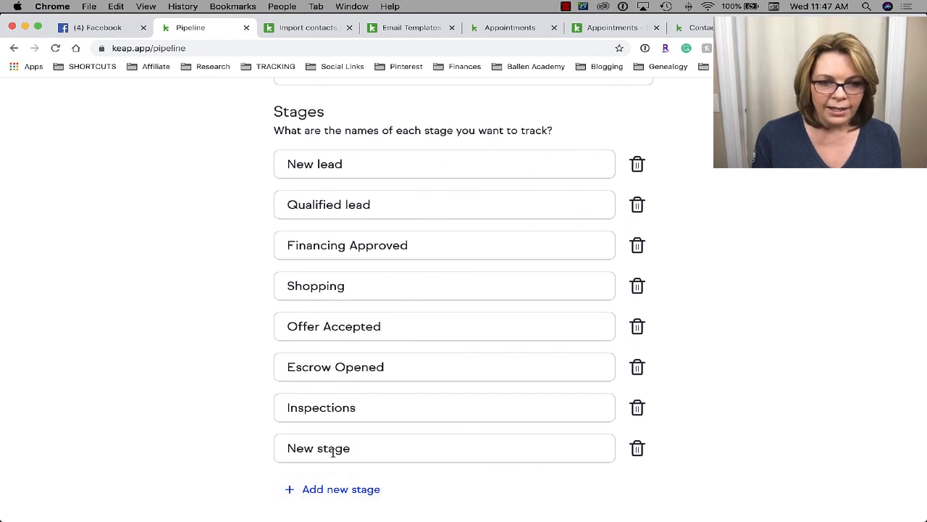
drag(389, 451, 267, 450)
text(Closed!)
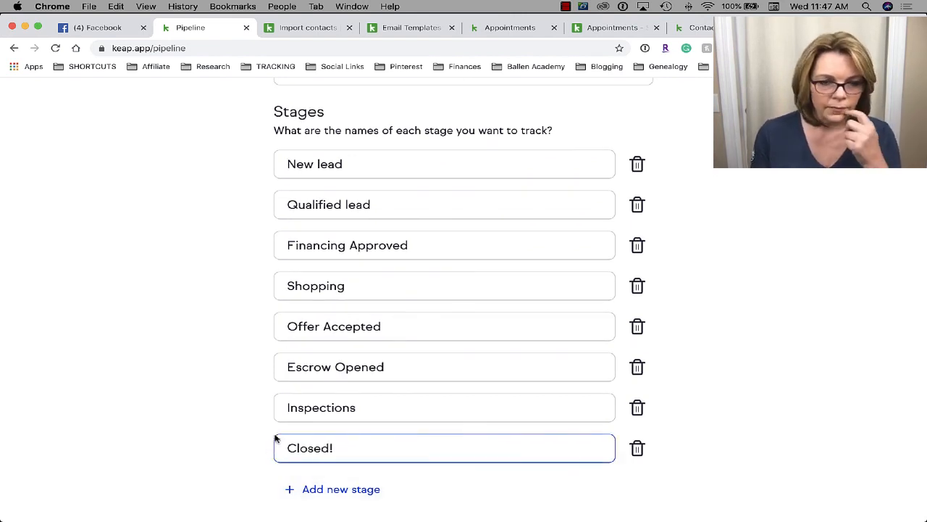
scroll(571, 379, up, 5)
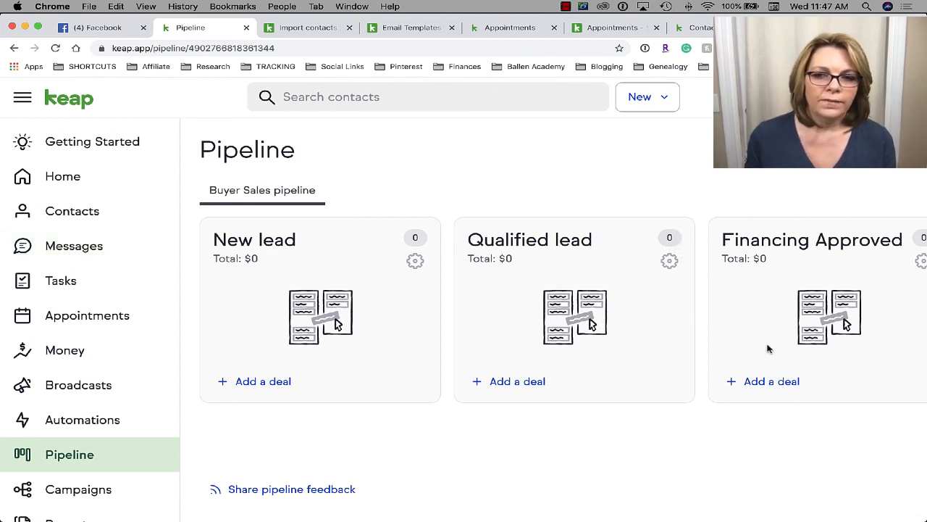
scroll(766, 348, right, 10)
scroll(768, 348, right, 10)
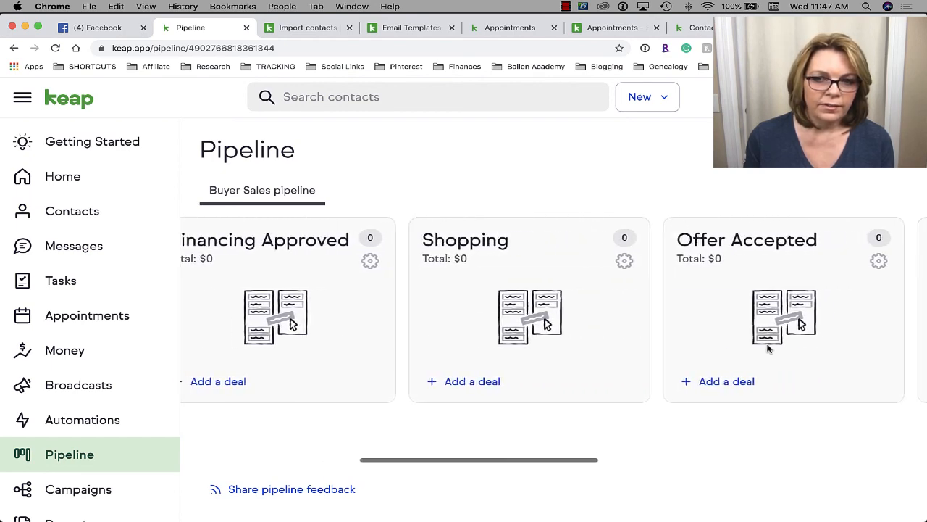
scroll(768, 348, left, 15)
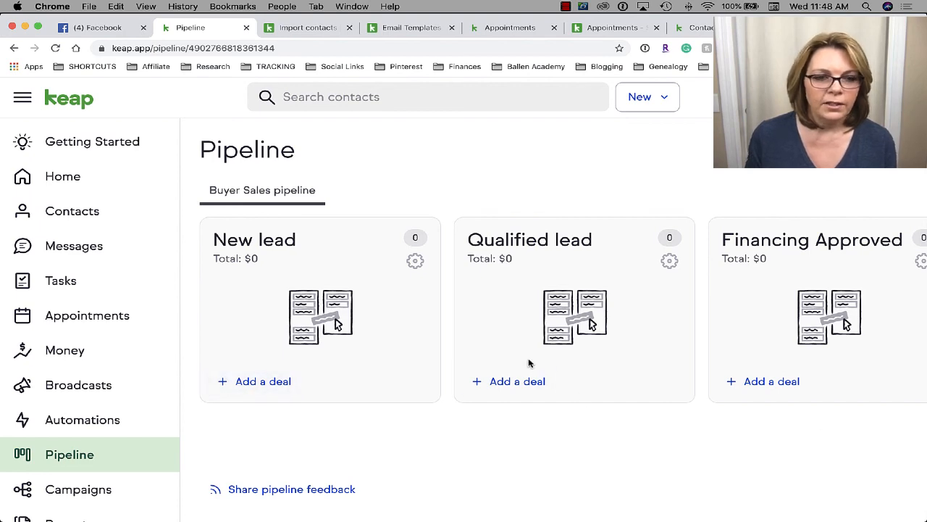
scroll(543, 326, right, 10)
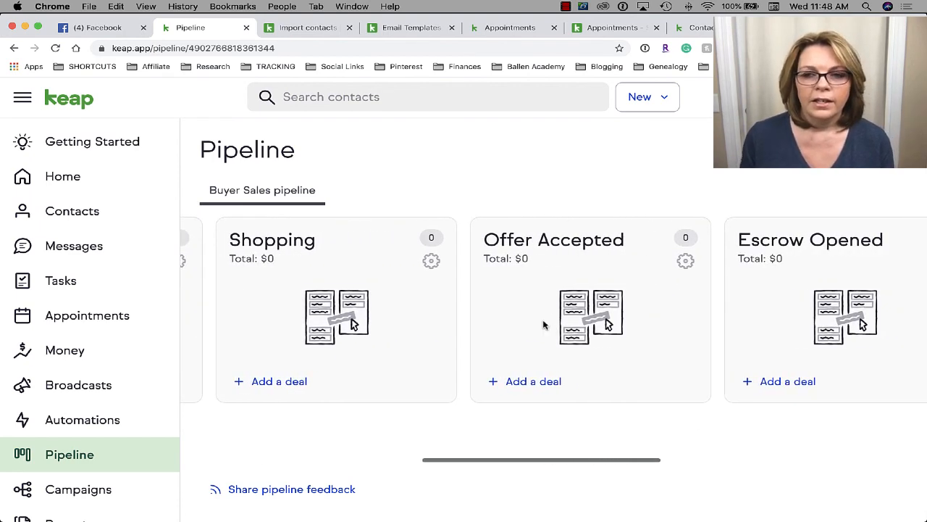
scroll(543, 325, right, 10)
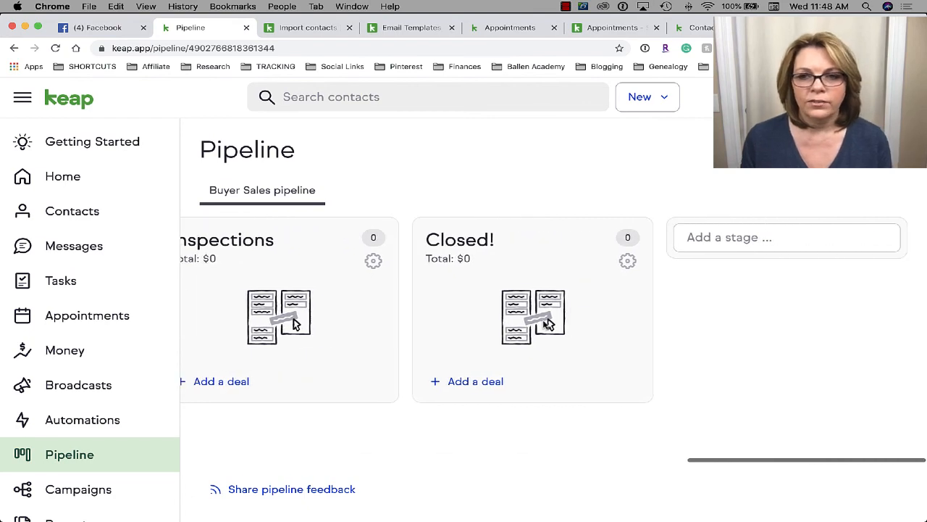
scroll(678, 404, down, 1)
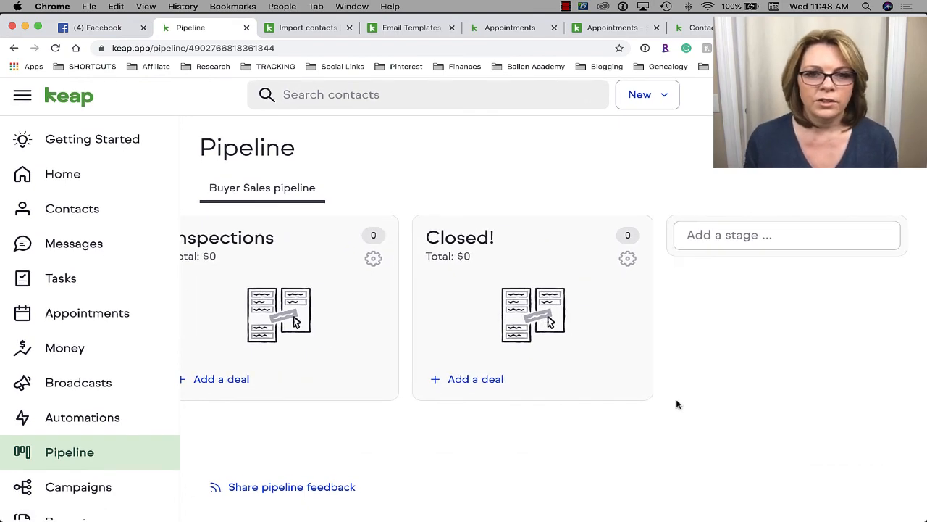
scroll(547, 431, left, 6)
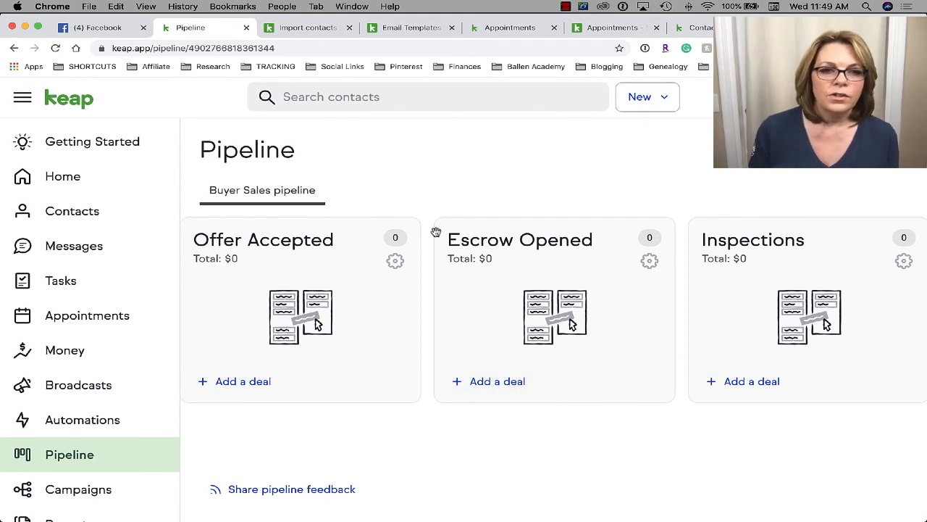
- On Getting Started, hide the pipeline tasks and show the follow-up communication tasks
click(95, 148)
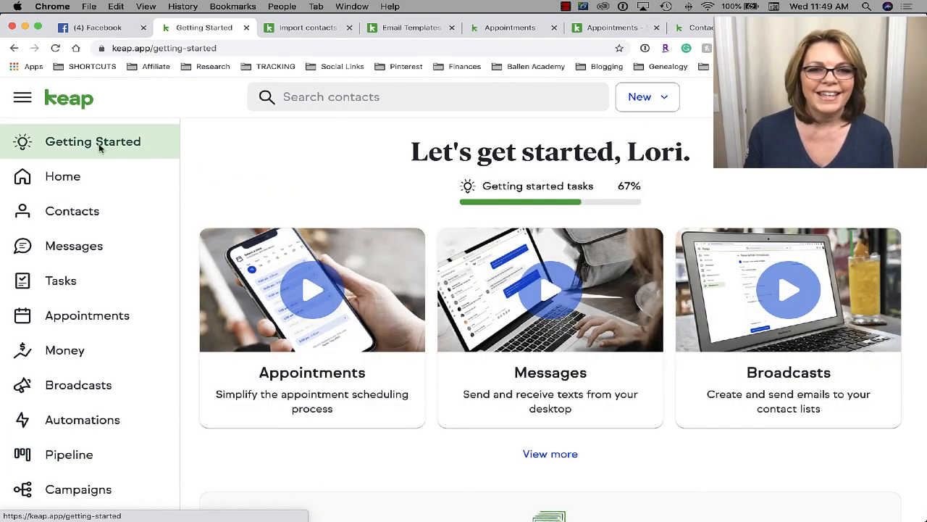
scroll(542, 367, down, 5)
scroll(542, 367, down, 10)
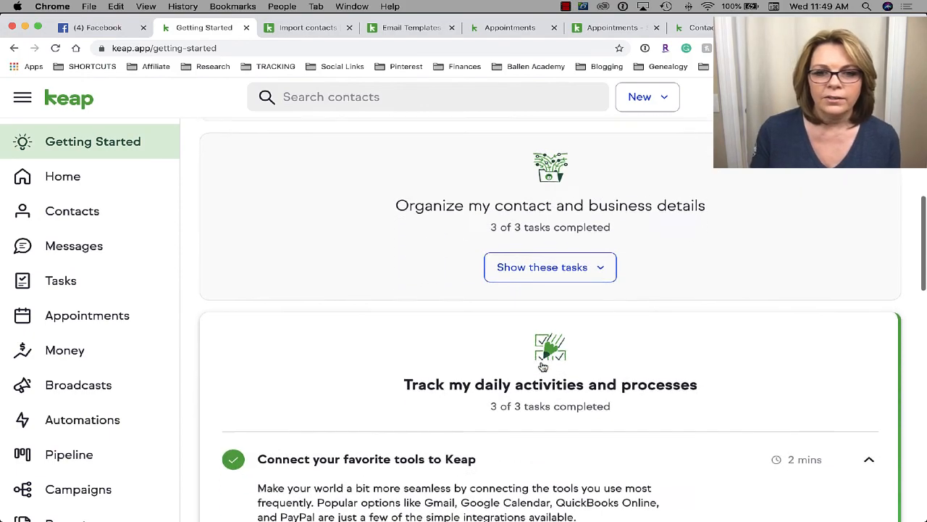
scroll(543, 367, up, 3)
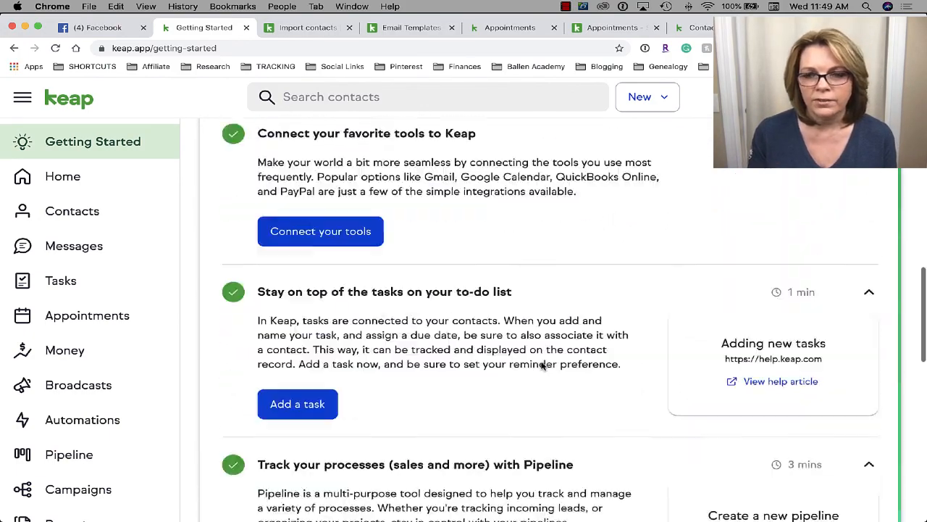
scroll(543, 366, down, 5)
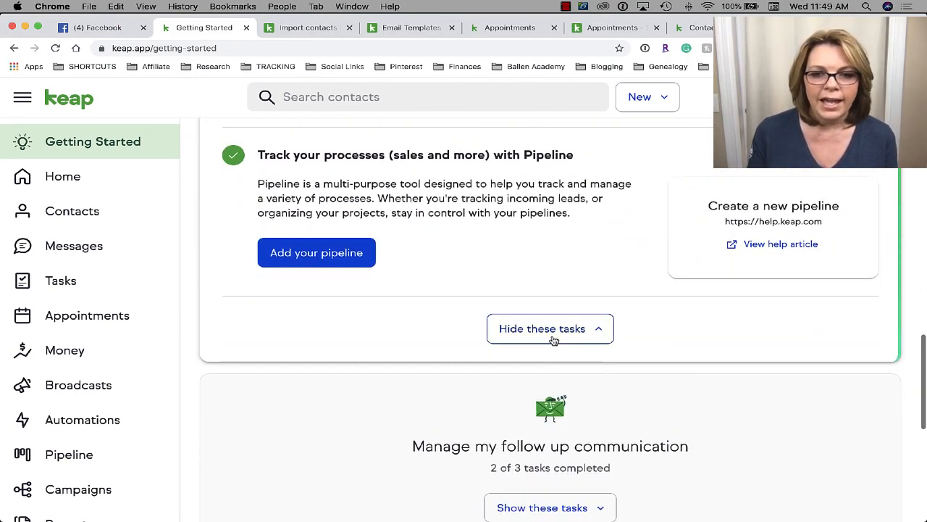
click(552, 337)
scroll(553, 339, down, 5)
scroll(554, 341, down, 1)
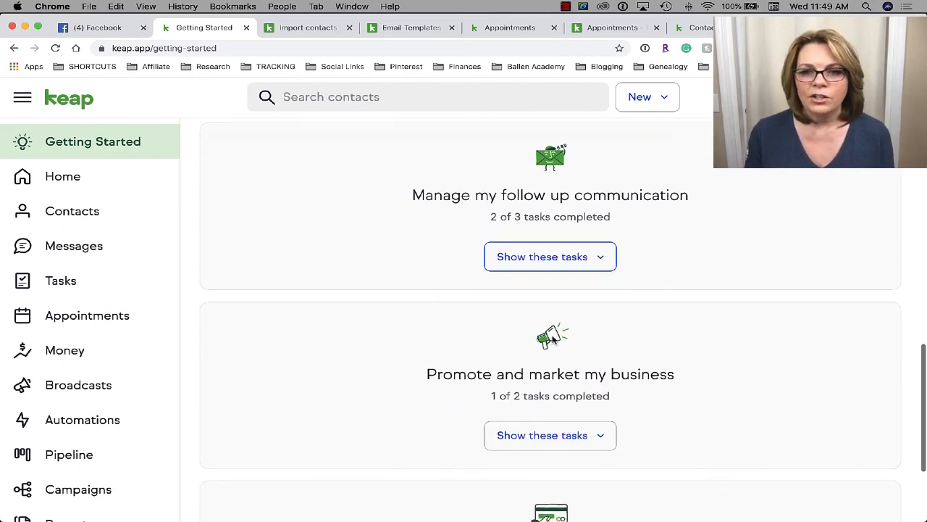
click(598, 259)
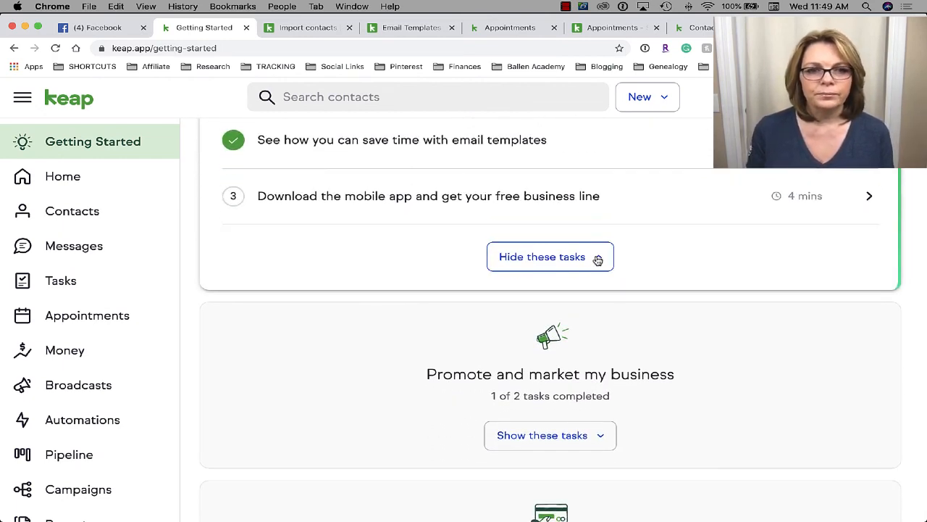
- Expand the follow-up appointment type task, then the mobile app download task
scroll(598, 259, up, 3)
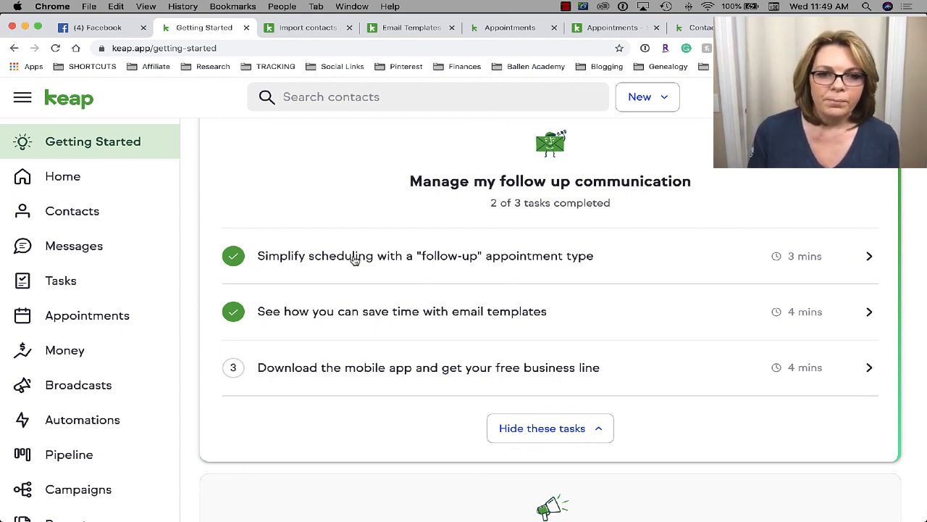
click(559, 261)
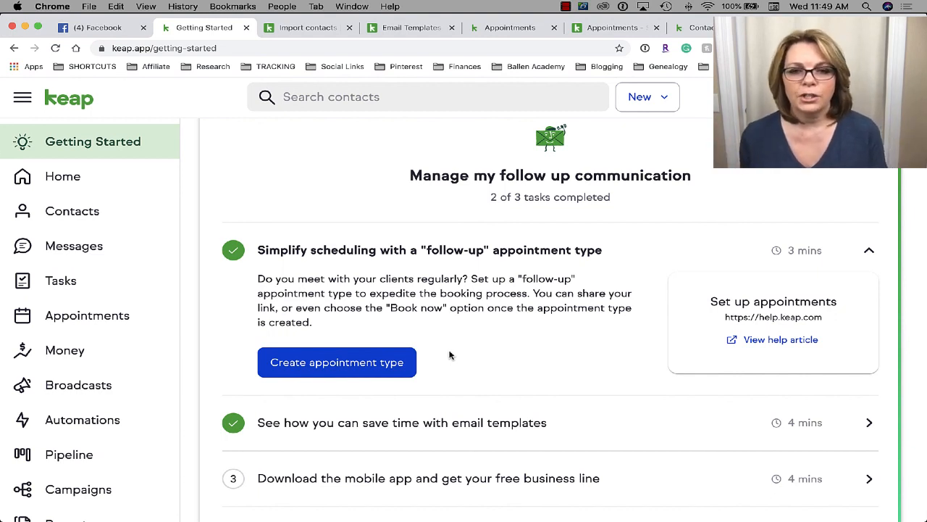
drag(609, 250, 424, 251)
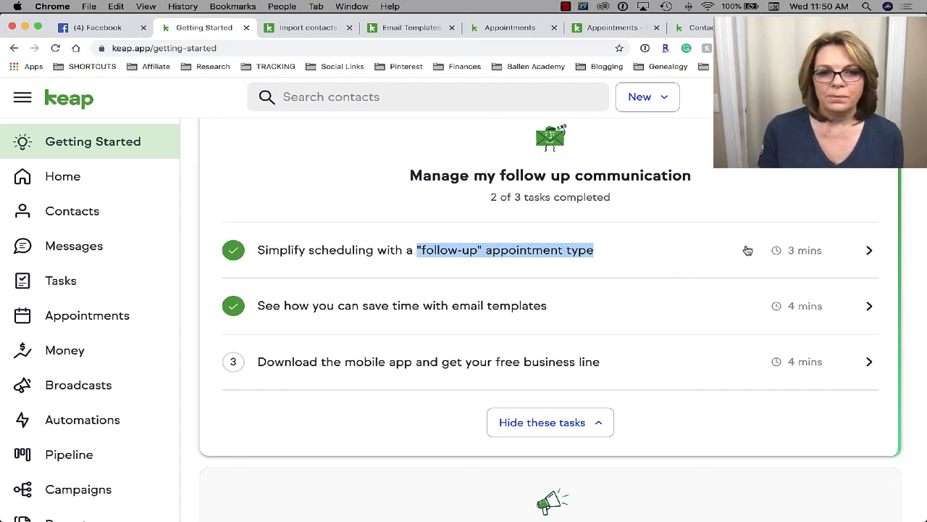
scroll(747, 250, down, 1)
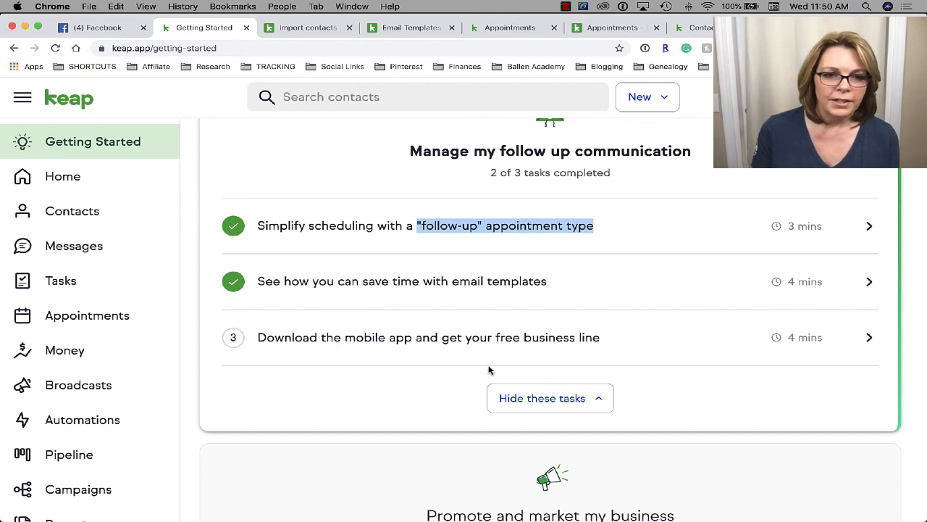
click(472, 343)
- Send the mobile app download link to the entered phone number
scroll(472, 343, down, 4)
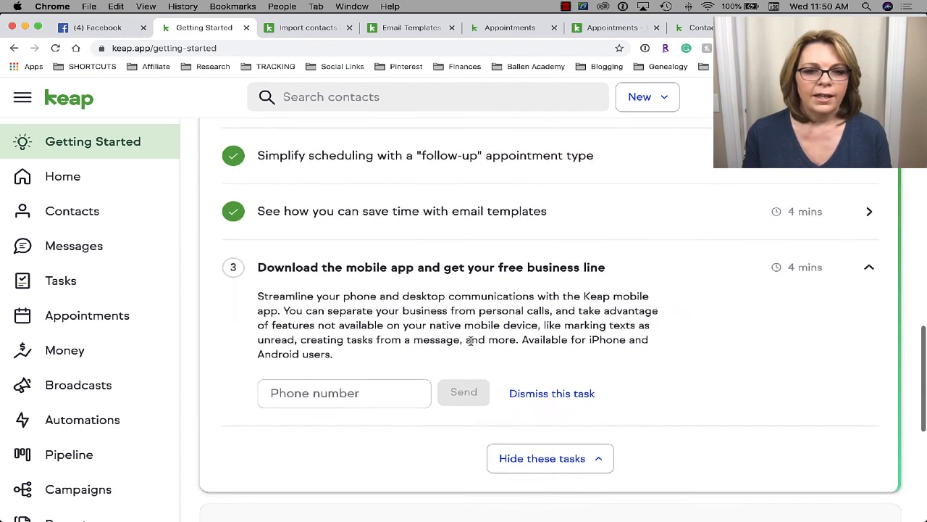
click(339, 369)
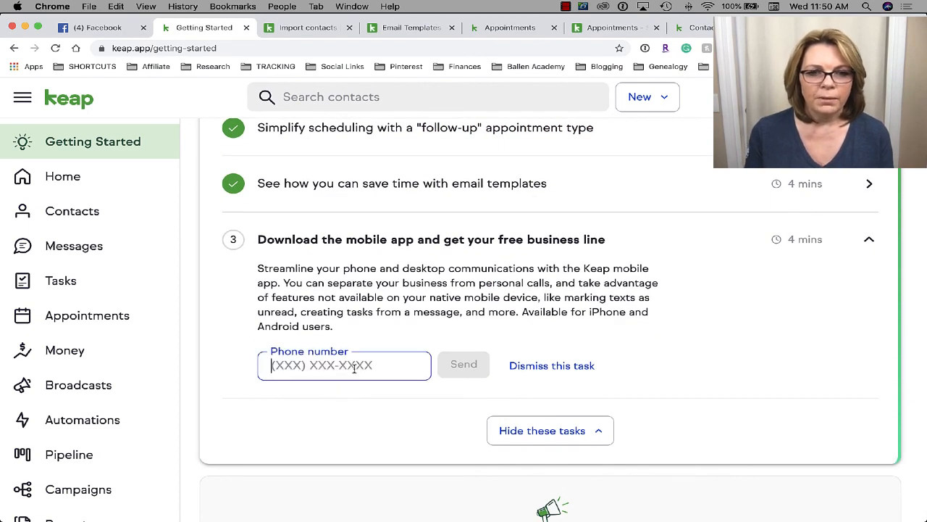
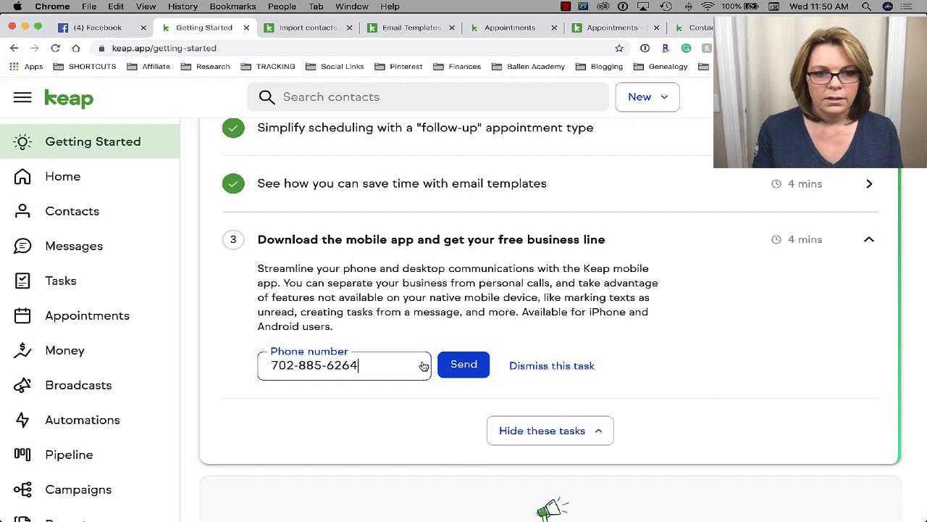
click(450, 365)
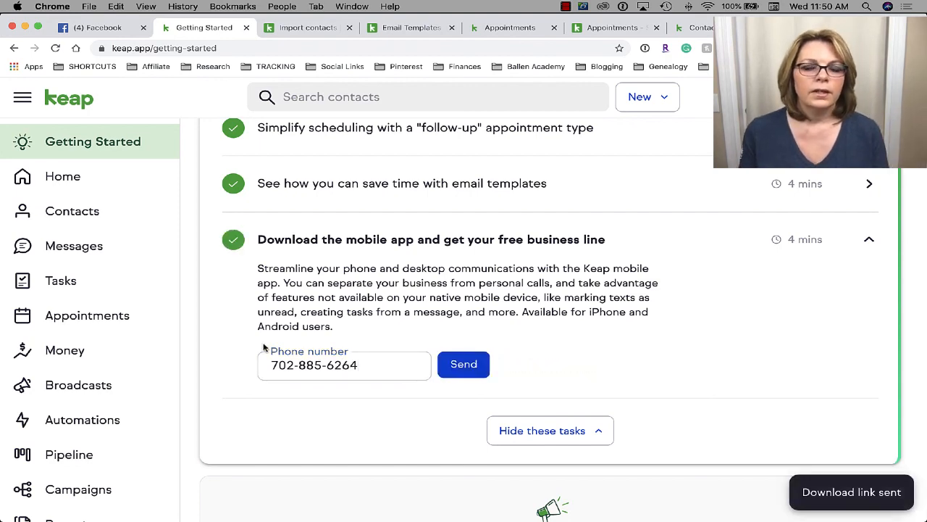
- Collapse the follow-up tasks, show the Promote tasks and expand Send your first broadcast email
scroll(633, 309, down, 3)
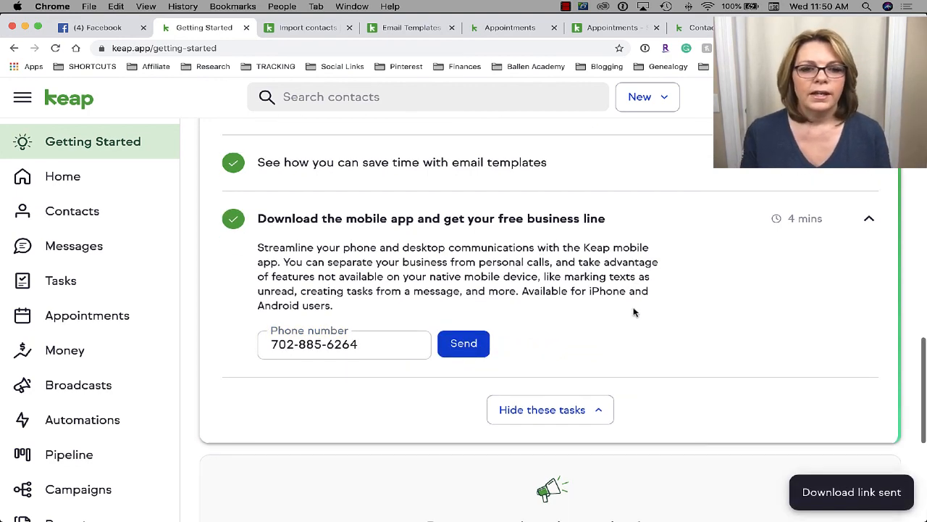
scroll(468, 316, down, 6)
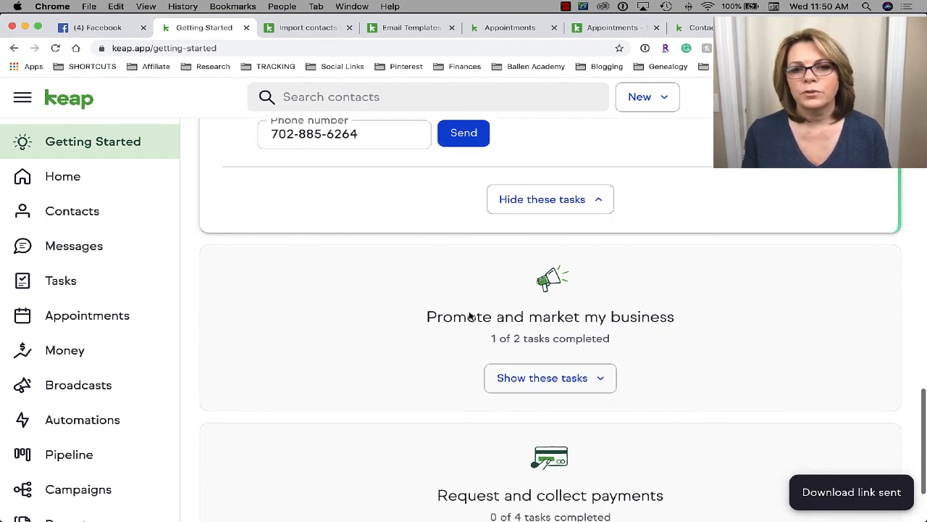
scroll(469, 316, up, 1)
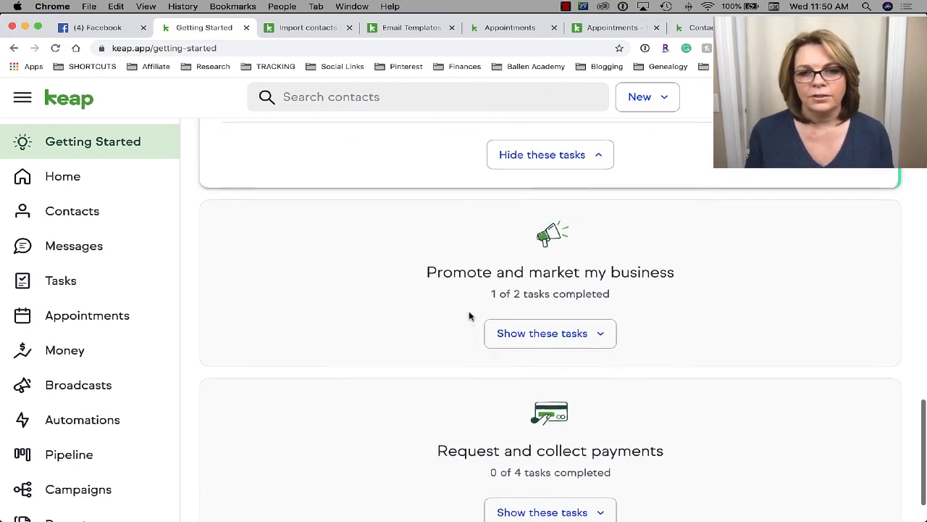
click(571, 168)
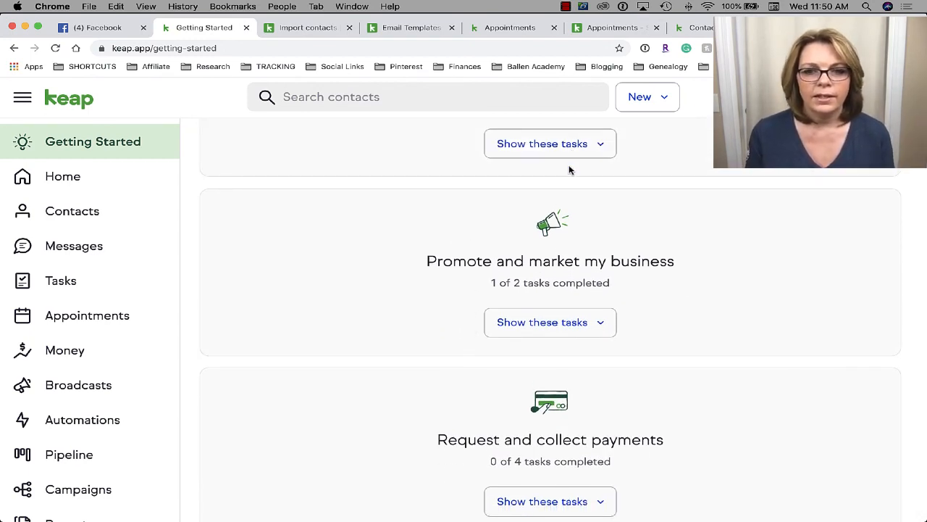
scroll(570, 170, down, 1)
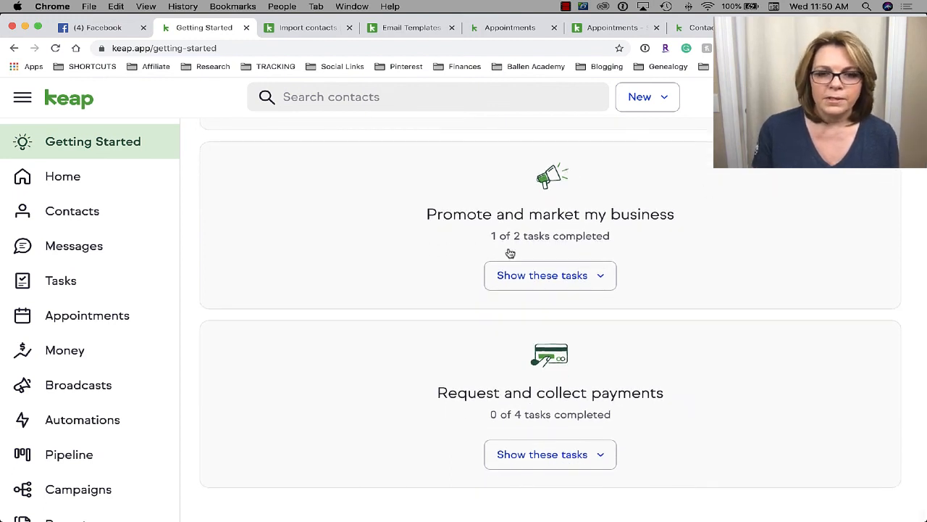
click(578, 276)
scroll(579, 278, up, 1)
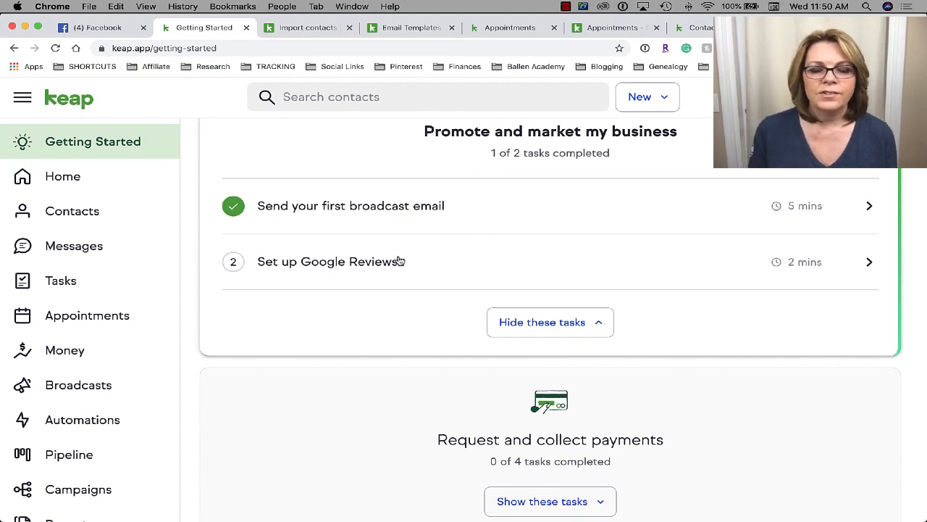
click(387, 207)
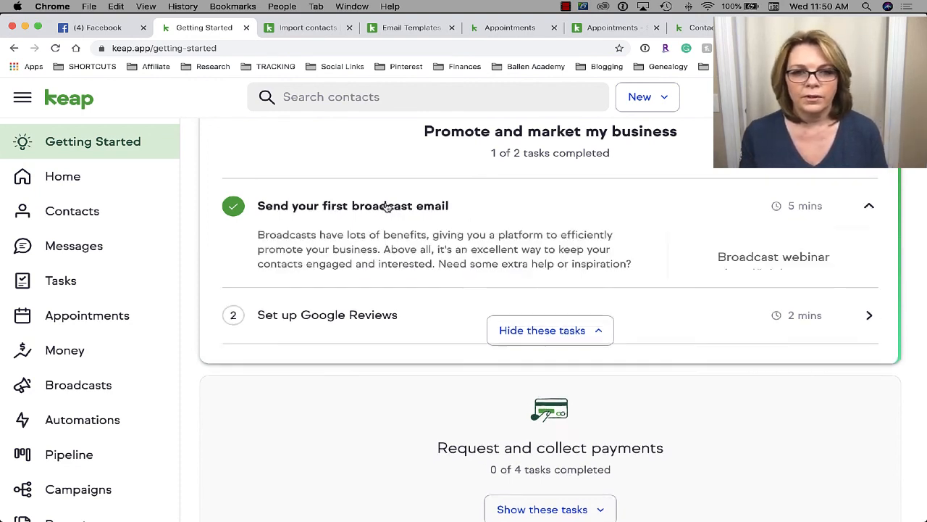
scroll(410, 260, down, 1)
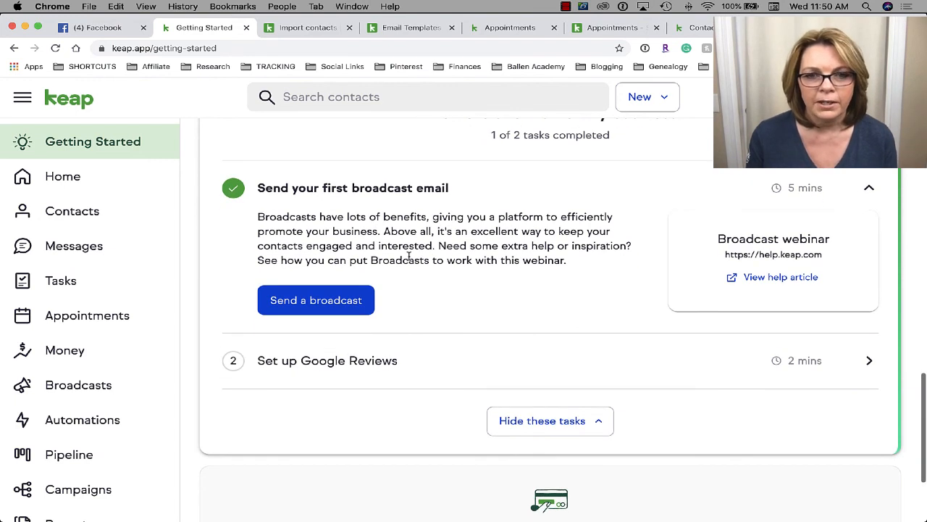
- Open a blank New email broadcast form via Send a broadcast
click(325, 308)
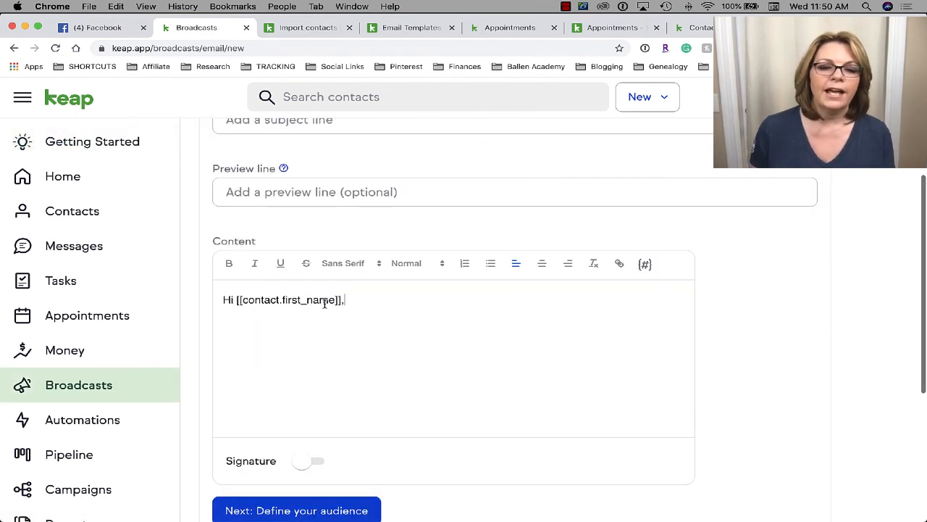
scroll(487, 335, down, 1)
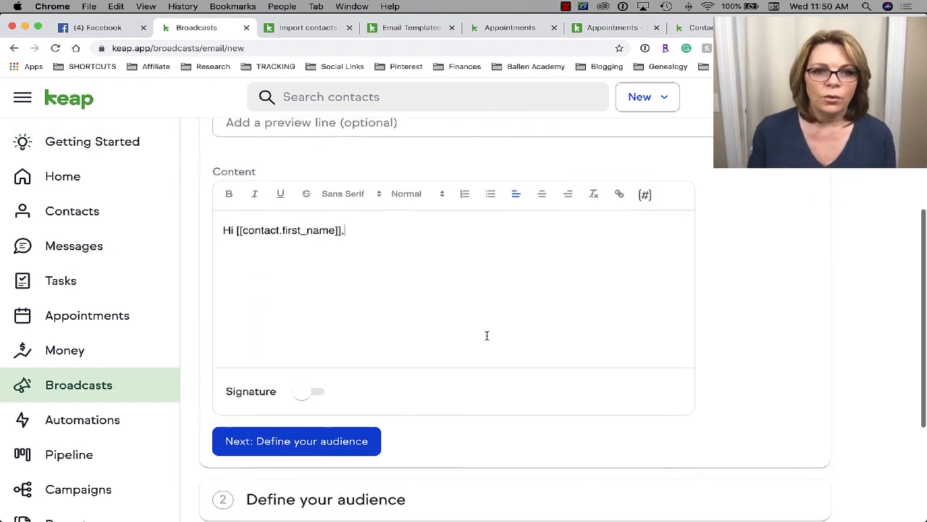
scroll(487, 335, up, 4)
scroll(487, 339, down, 3)
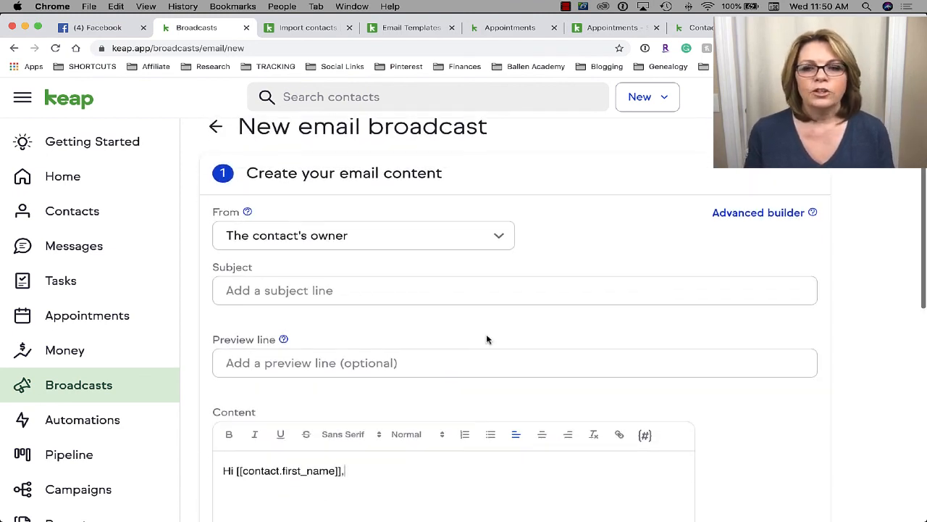
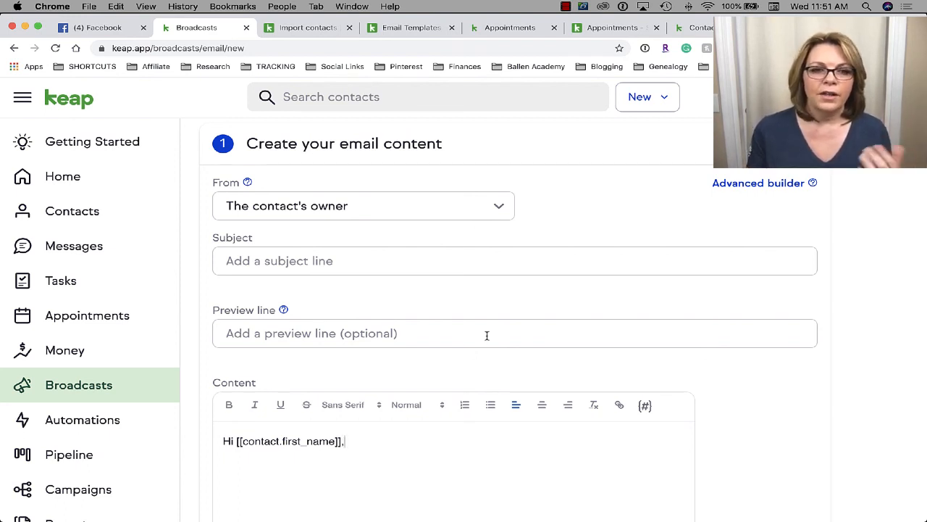
- Send the broadcast from your own name and address, then check the Subject, Preview line and Content fields
click(300, 207)
click(303, 291)
click(302, 260)
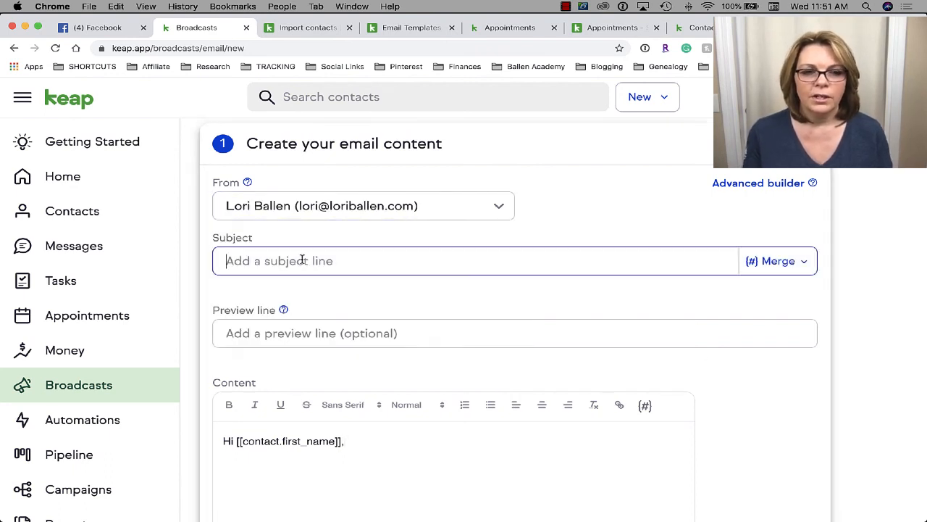
click(297, 334)
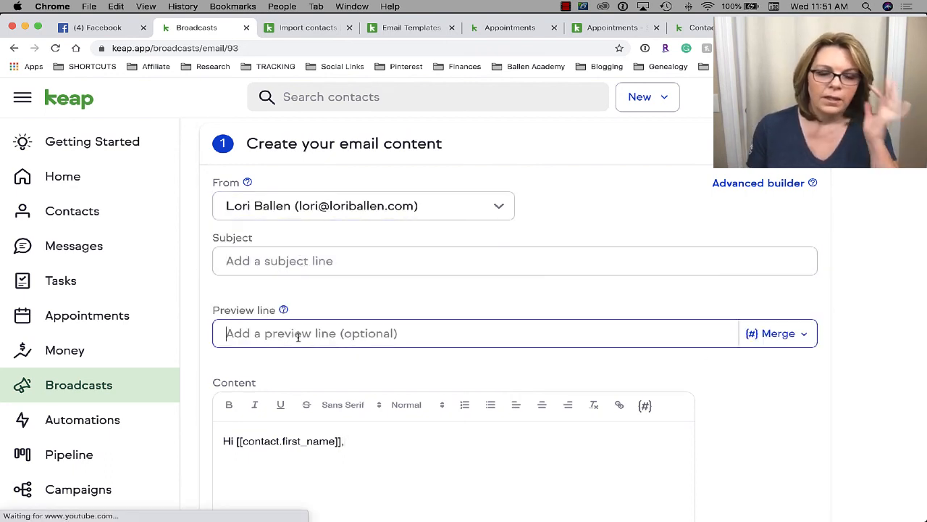
scroll(380, 332, down, 5)
click(379, 331)
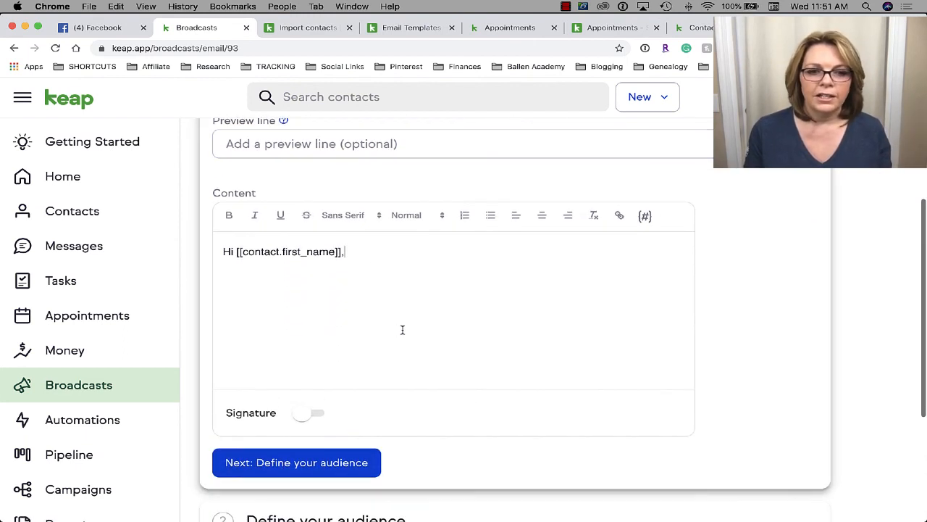
scroll(403, 329, down, 2)
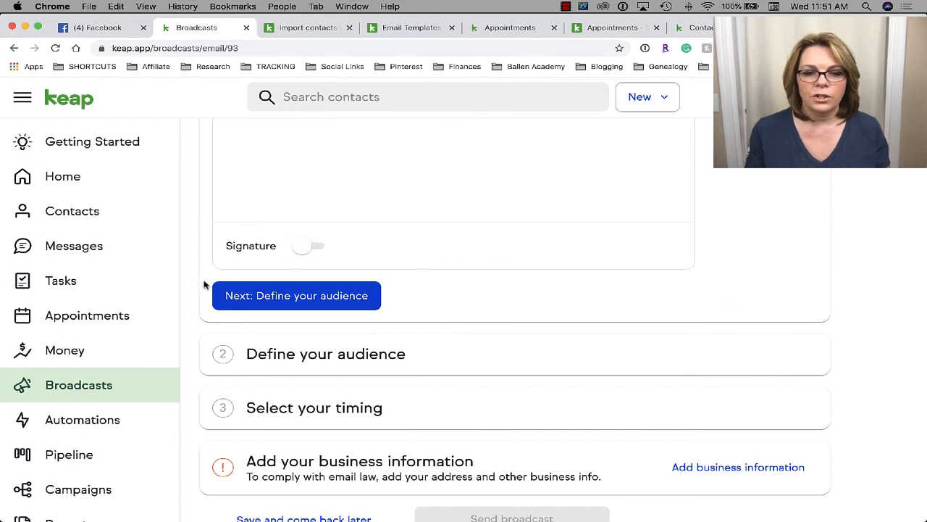
scroll(205, 285, up, 10)
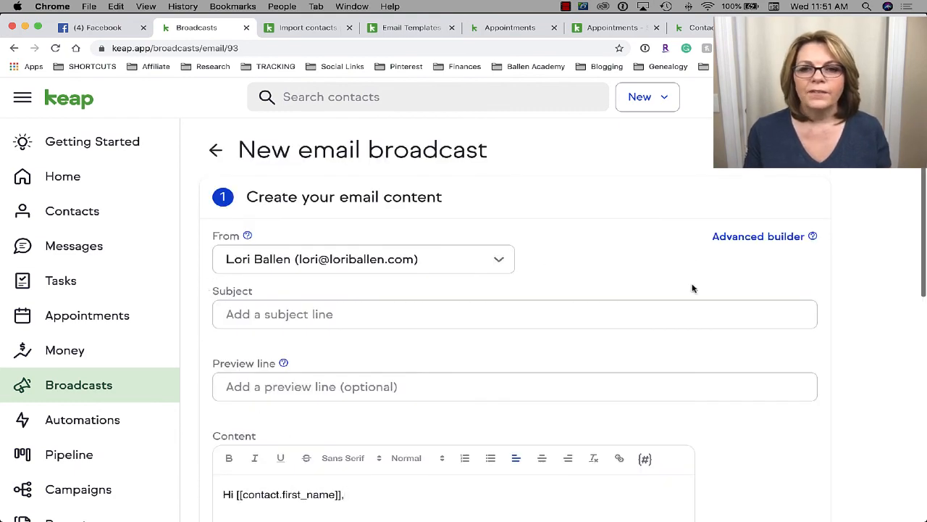
- Switch to the Advanced drag-and-drop builder and browse its Gallery templates like Feature, Offer and Shopping
click(780, 239)
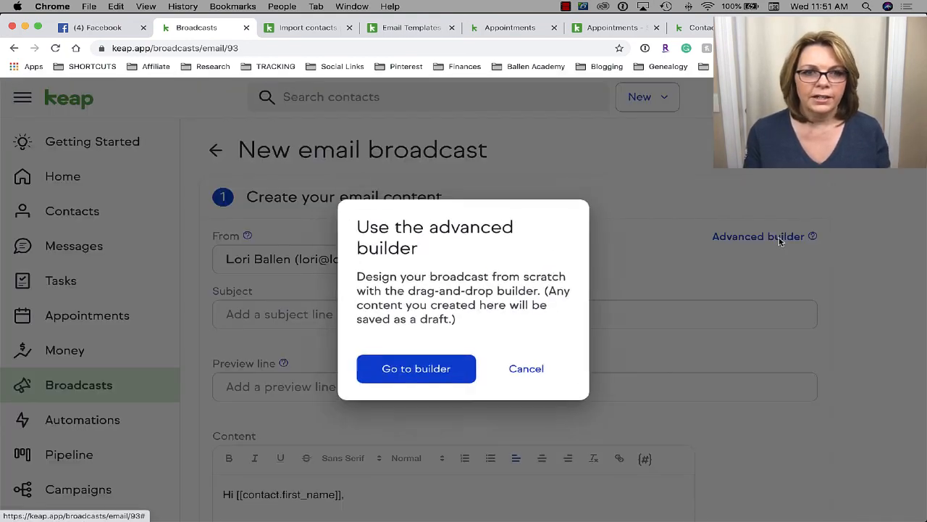
click(416, 371)
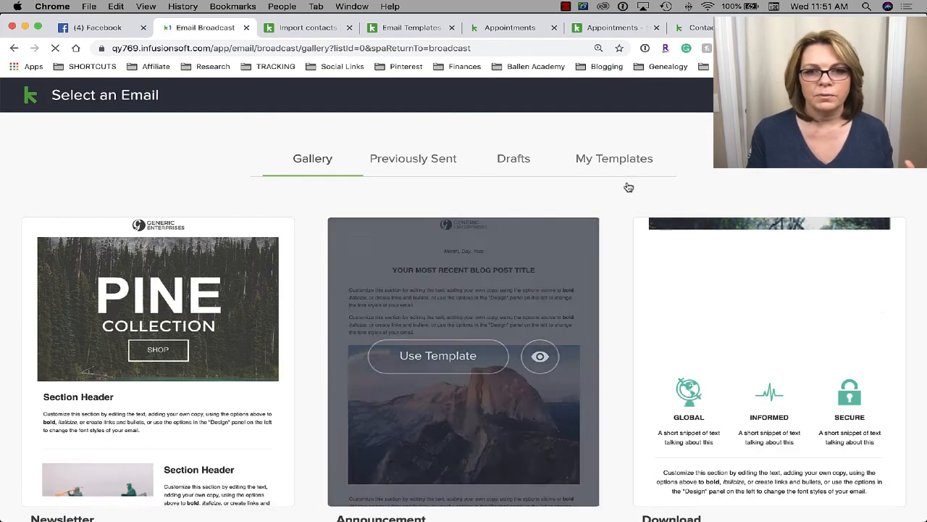
scroll(409, 350, down, 3)
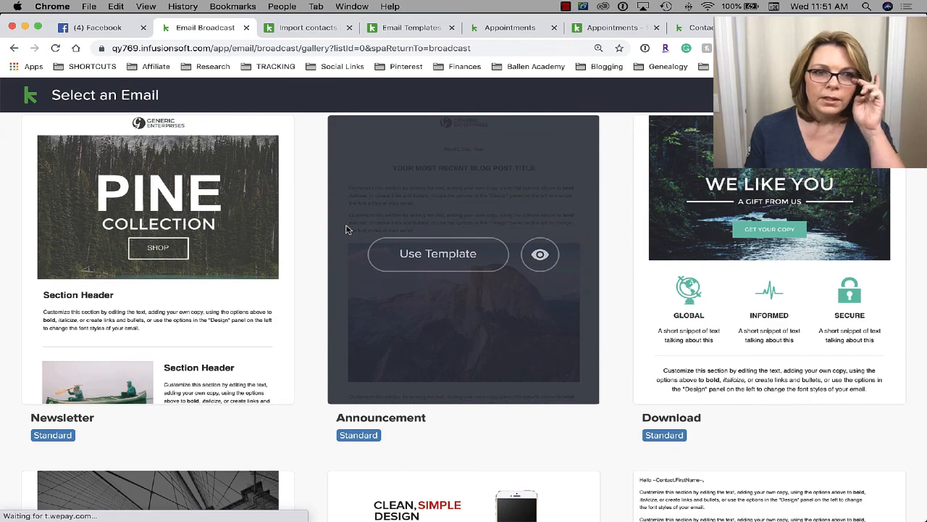
scroll(781, 234, down, 5)
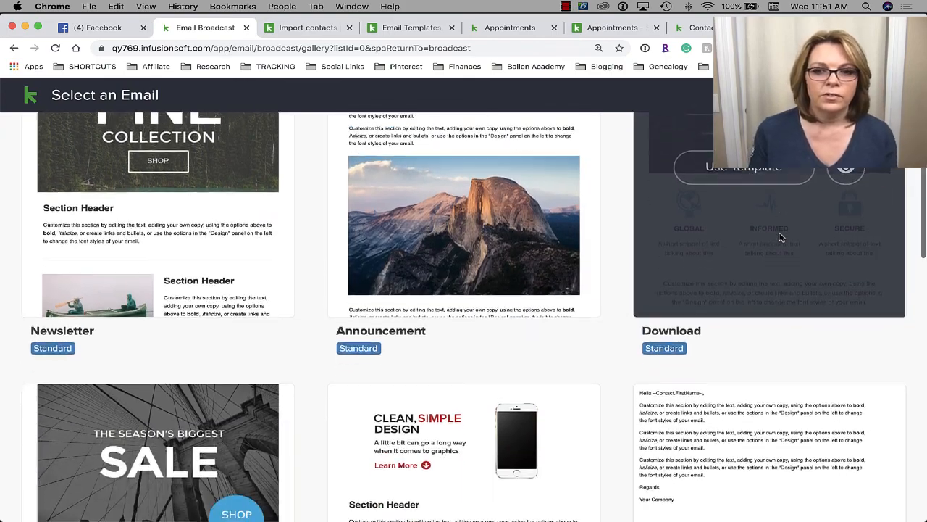
scroll(780, 234, down, 3)
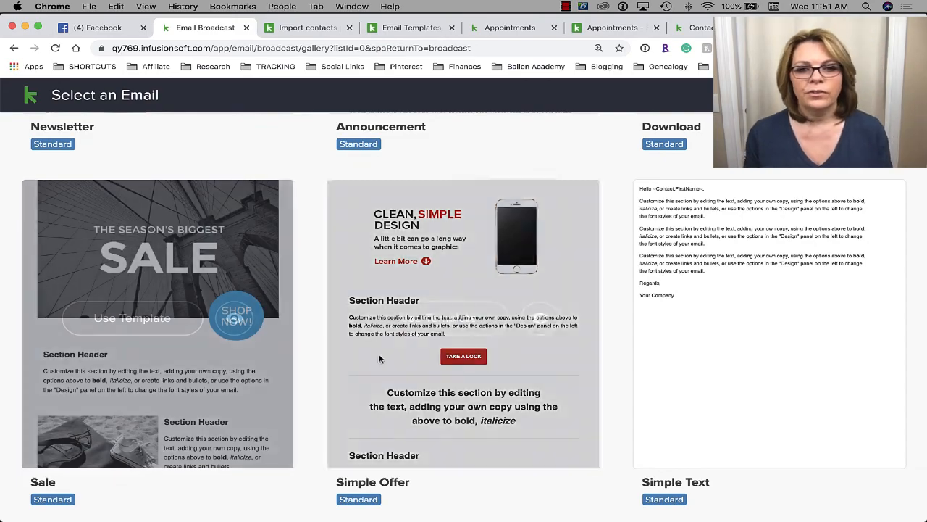
scroll(490, 346, down, 1)
mouse_move(798, 311)
scroll(801, 310, down, 9)
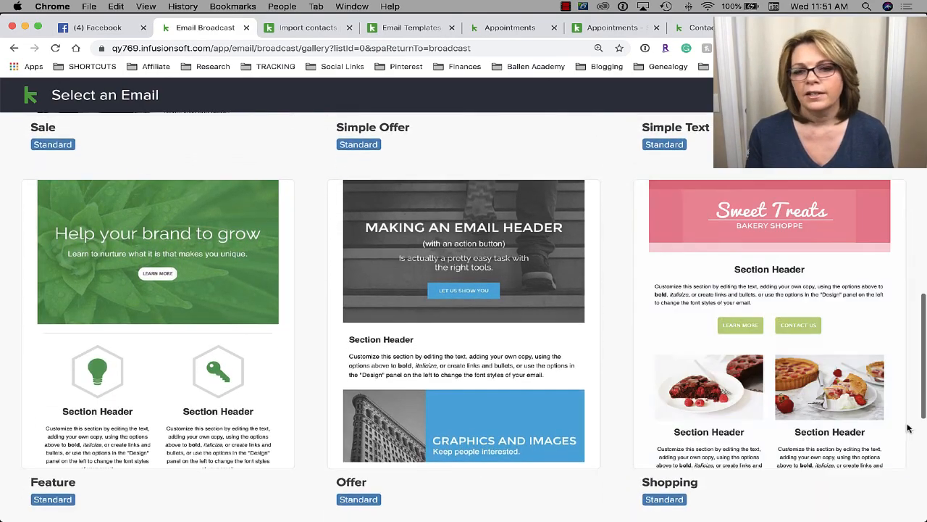
mouse_move(907, 520)
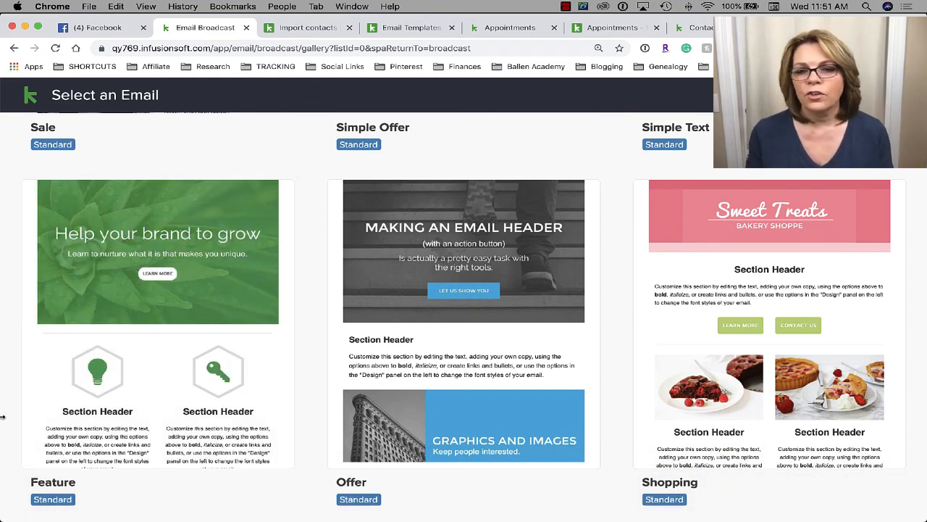
scroll(3, 417, down, 7)
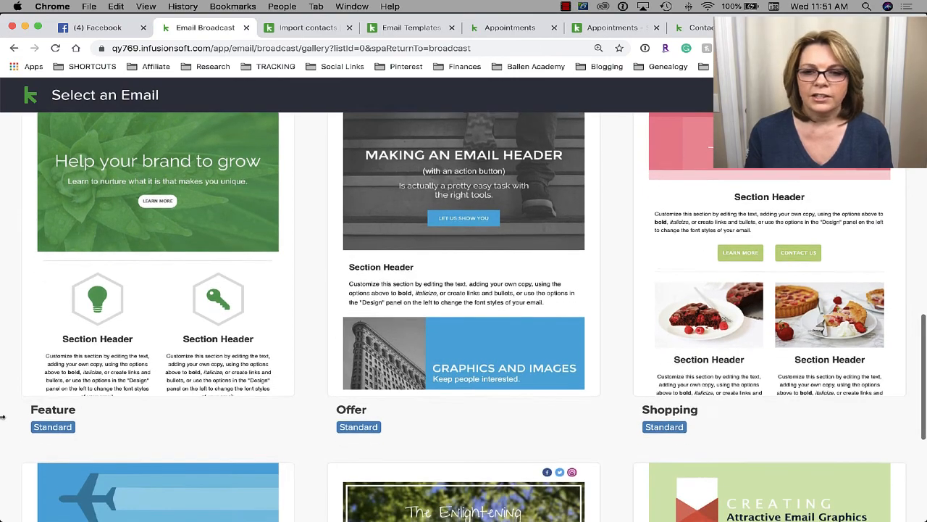
scroll(3, 417, down, 3)
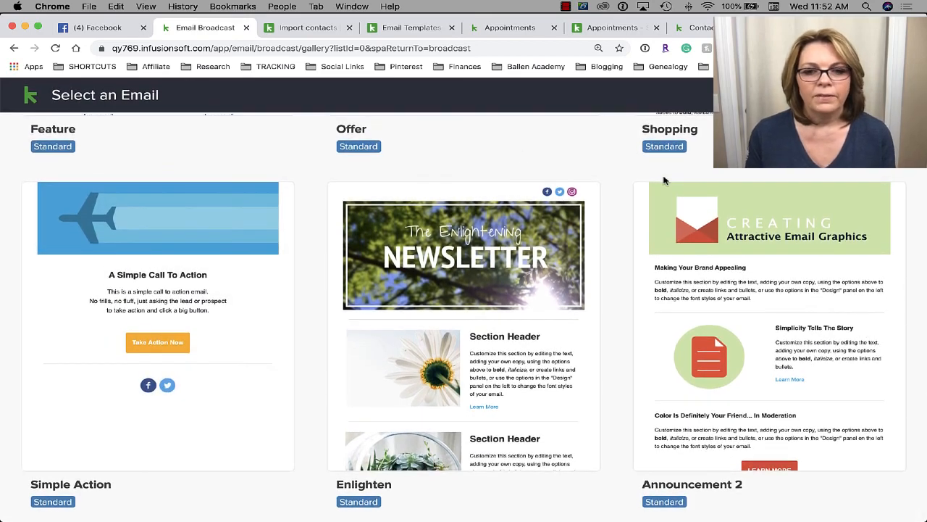
scroll(664, 181, up, 3)
scroll(663, 181, up, 10)
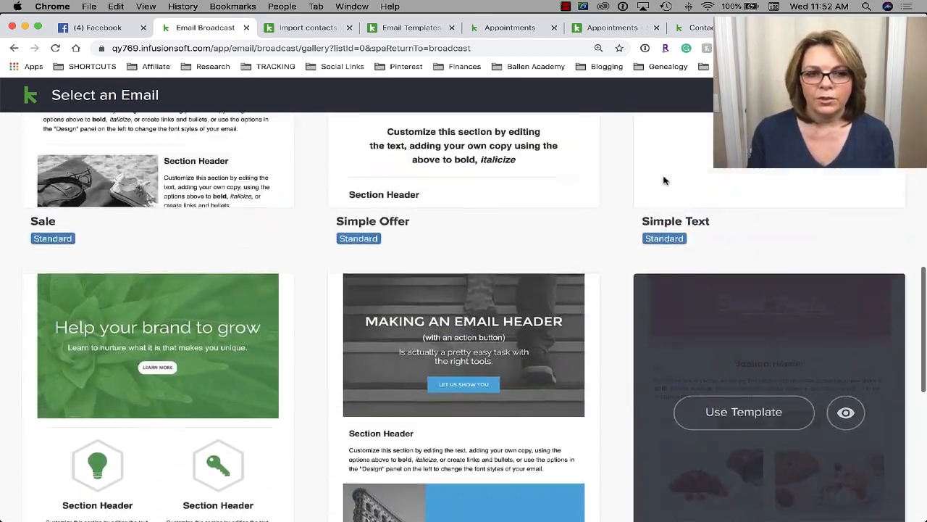
scroll(664, 181, up, 5)
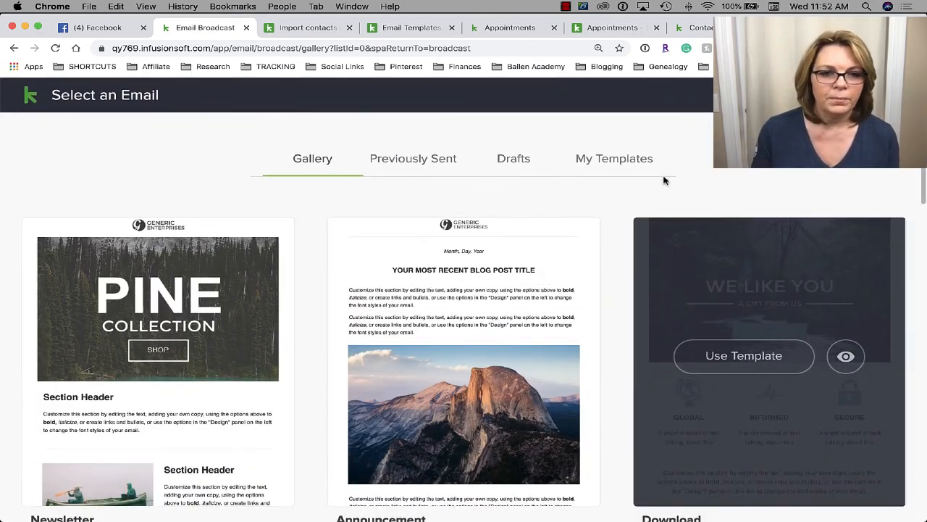
scroll(435, 222, down, 5)
scroll(435, 222, down, 8)
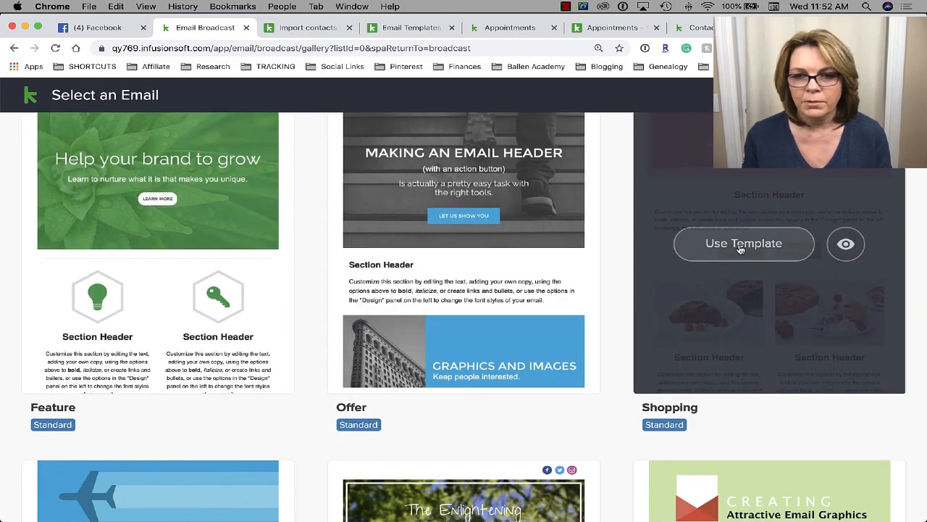
- Base the broadcast on the Shopping template to load the Sweet Treats bakery design
click(741, 246)
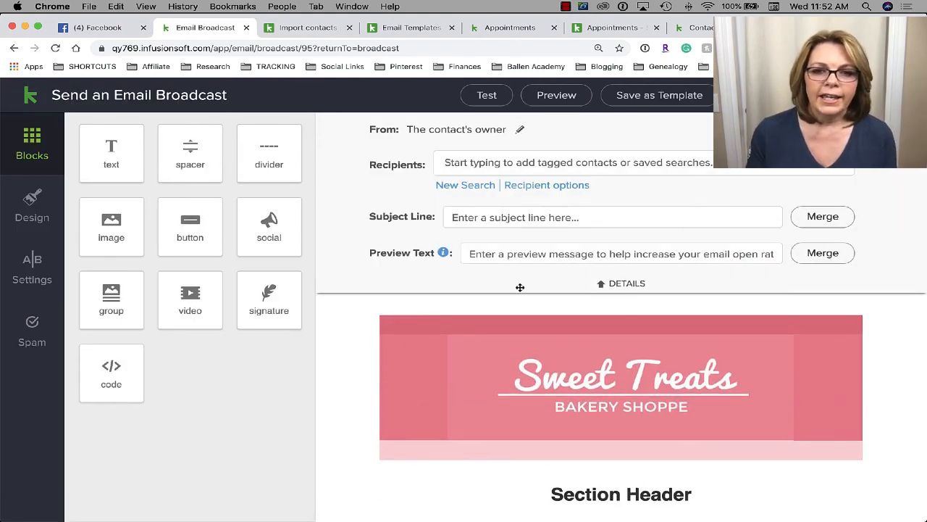
scroll(482, 326, down, 5)
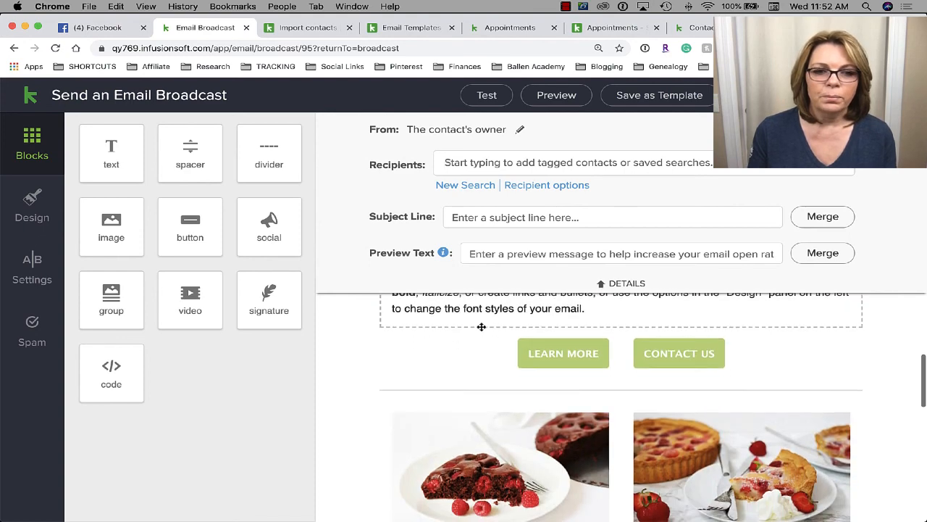
scroll(481, 326, up, 5)
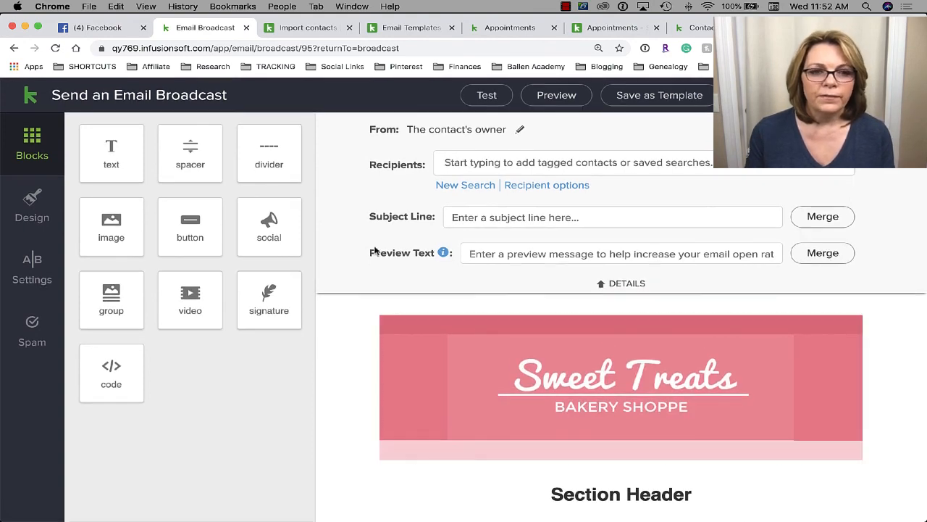
- Select the Sweet Treats banner image and the first Section Header text block
click(476, 349)
scroll(460, 372, down, 3)
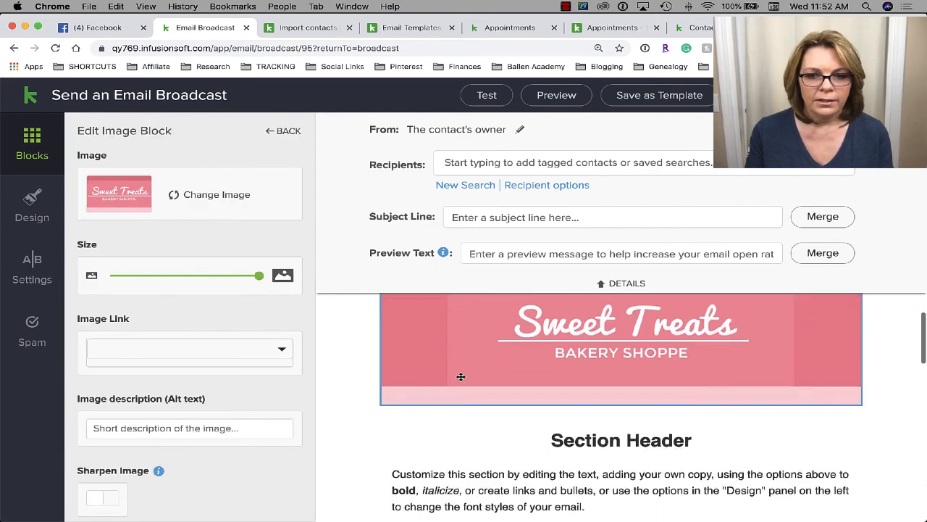
click(592, 391)
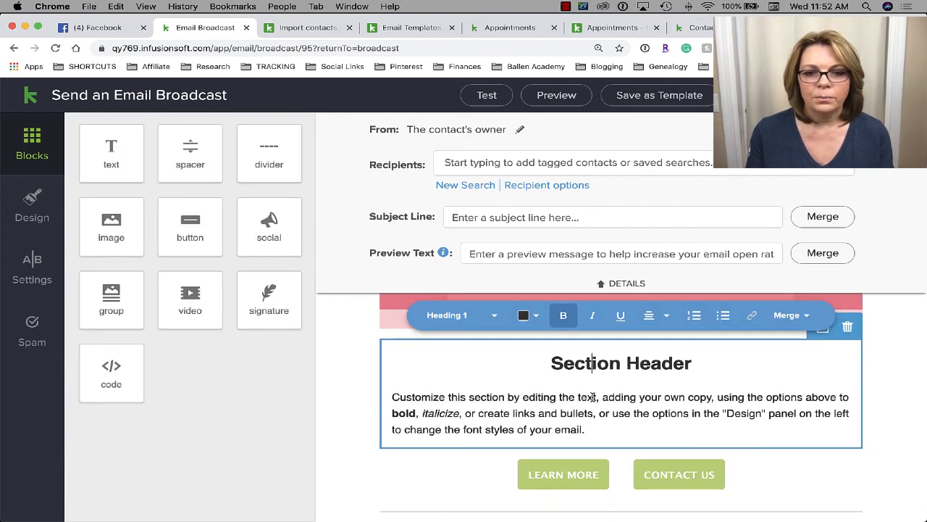
scroll(593, 397, down, 3)
scroll(594, 397, up, 4)
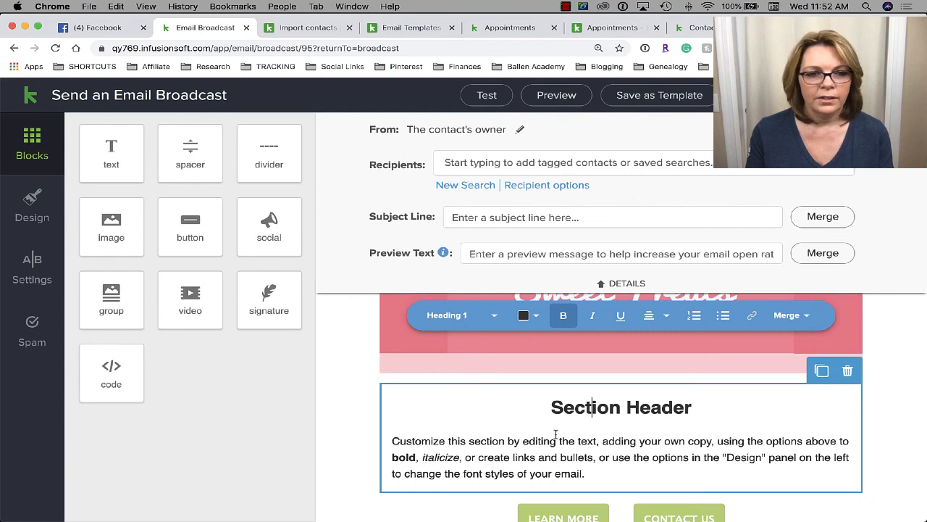
scroll(426, 384, down, 5)
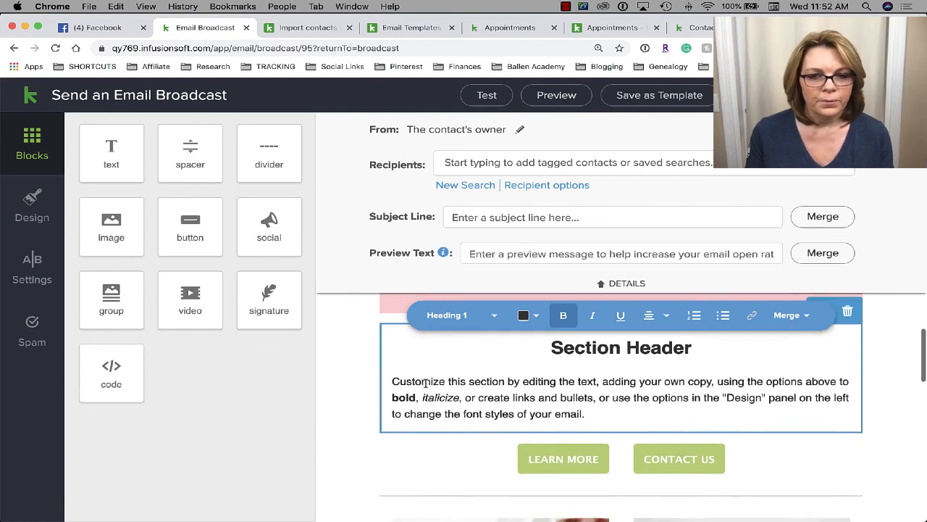
scroll(426, 383, down, 1)
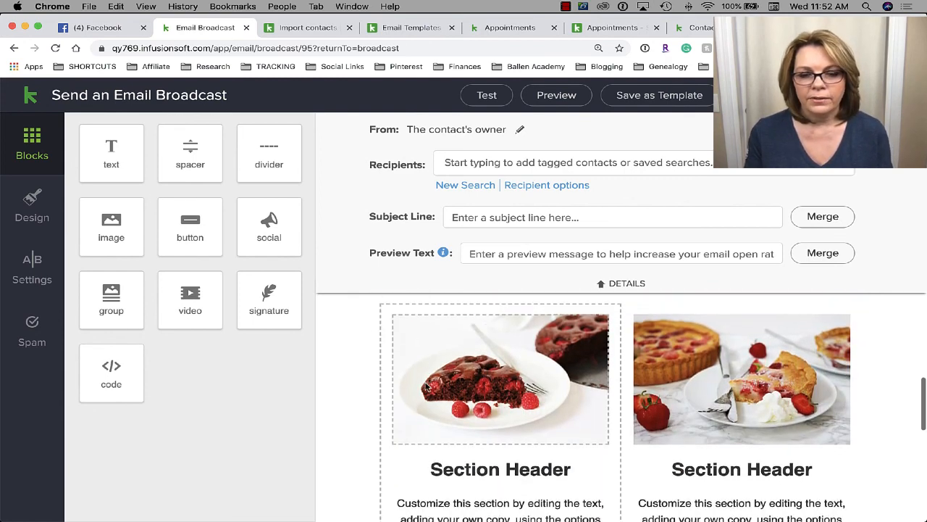
- Select the left dessert image, the right pie image and the right-hand Section Header text
click(547, 377)
click(745, 388)
scroll(744, 389, down, 3)
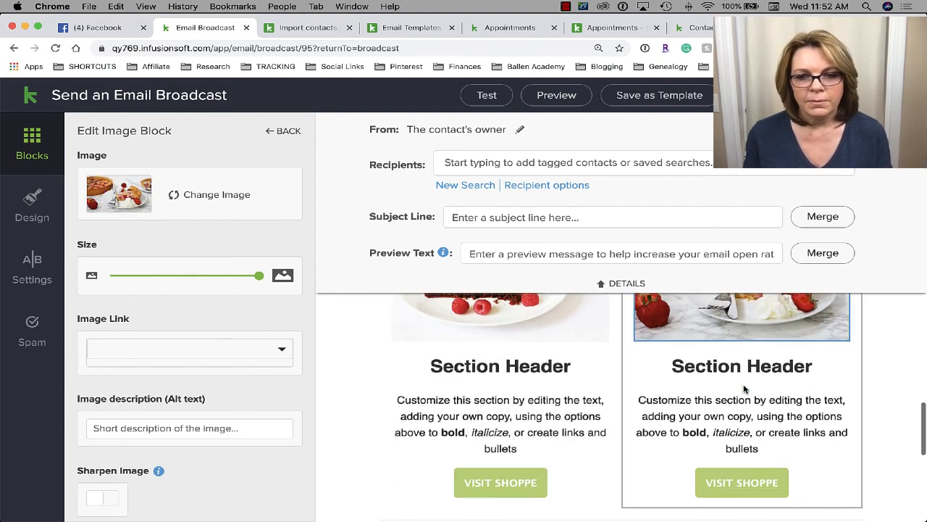
click(728, 351)
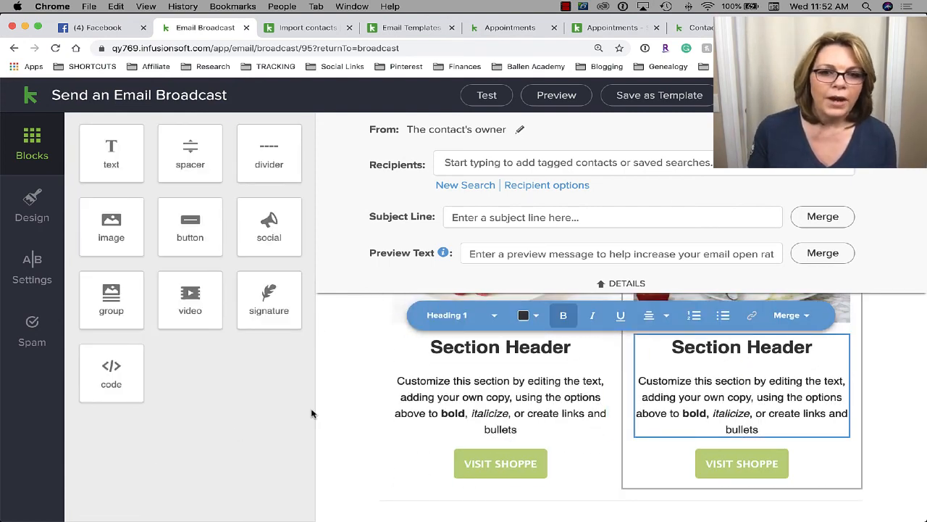
scroll(418, 391, up, 6)
scroll(418, 391, down, 2)
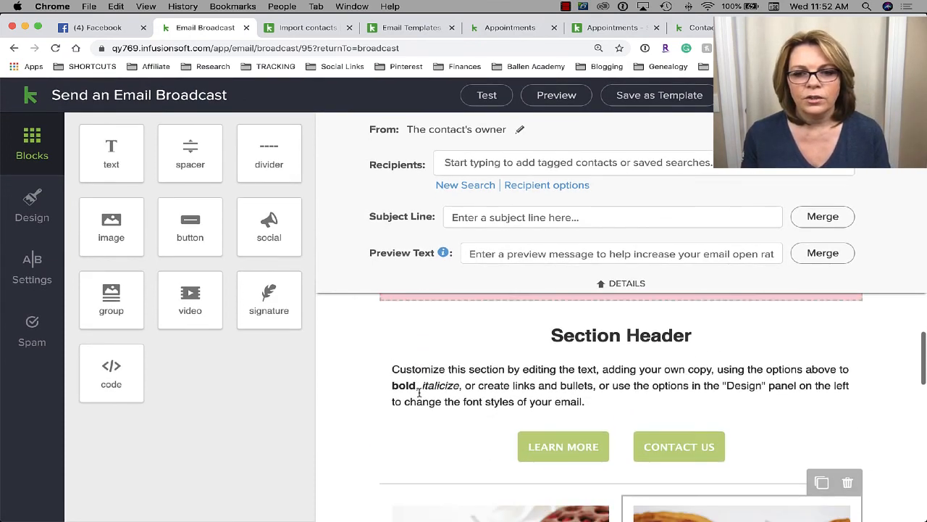
scroll(416, 388, up, 2)
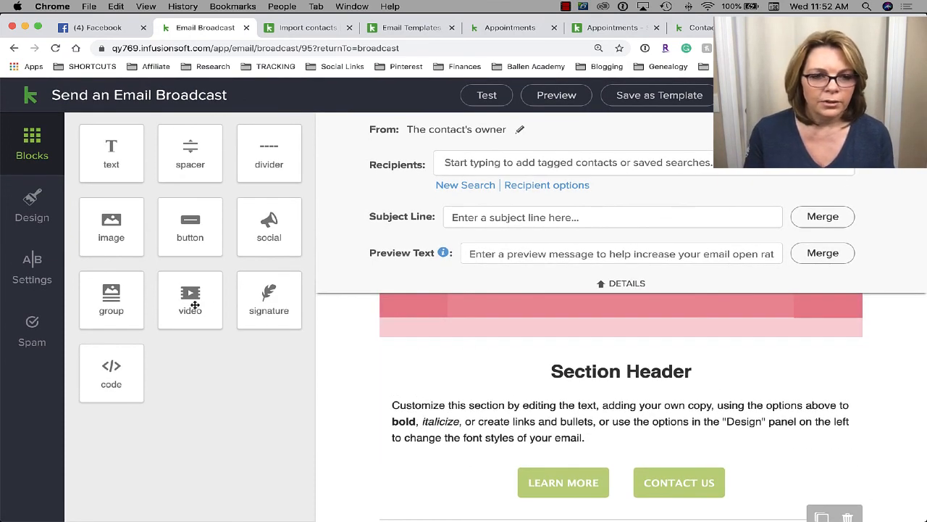
- Add a video block below the banner and adjust its Video Size slider
drag(192, 308, 595, 356)
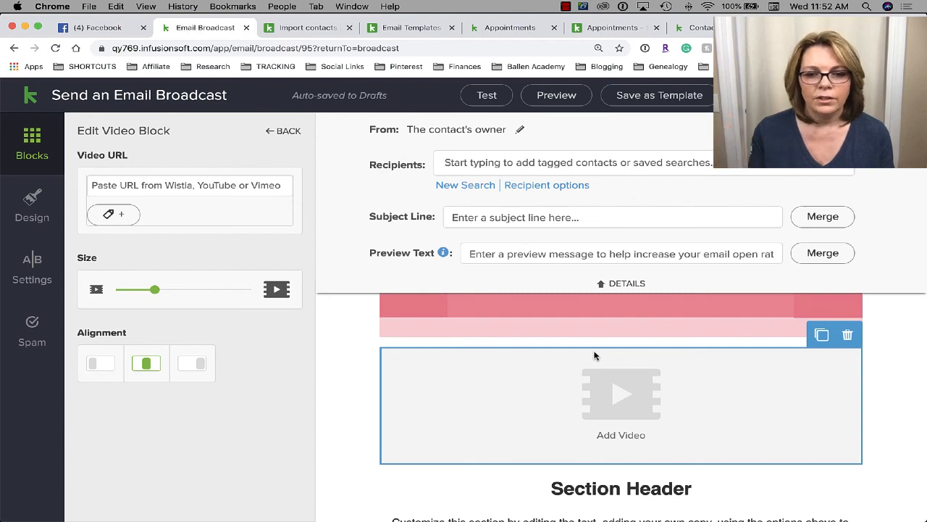
scroll(623, 405, down, 10)
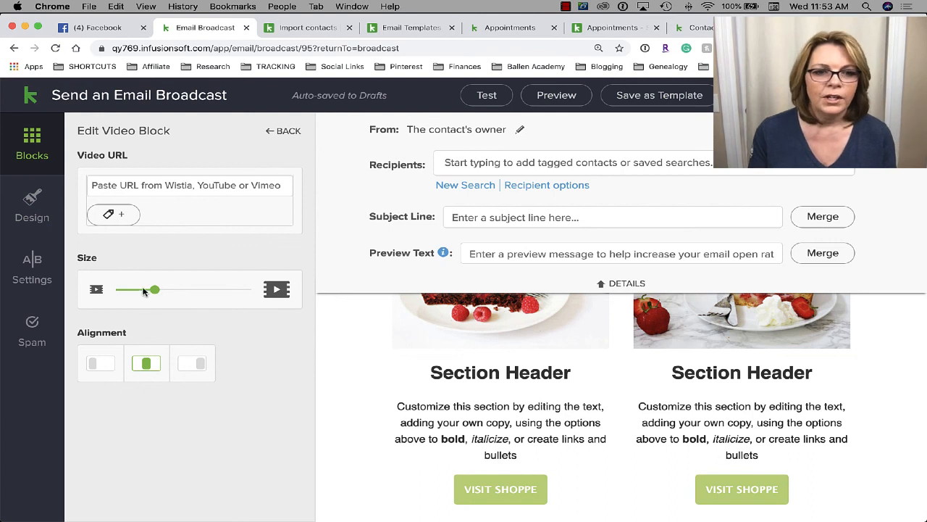
drag(142, 291, 196, 287)
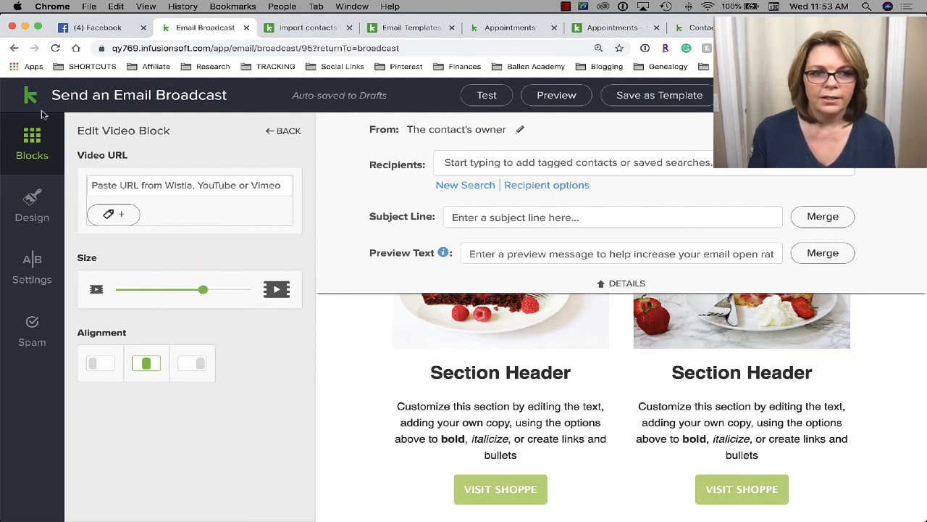
- Go back to the Blocks panel and scroll to the email header
click(38, 158)
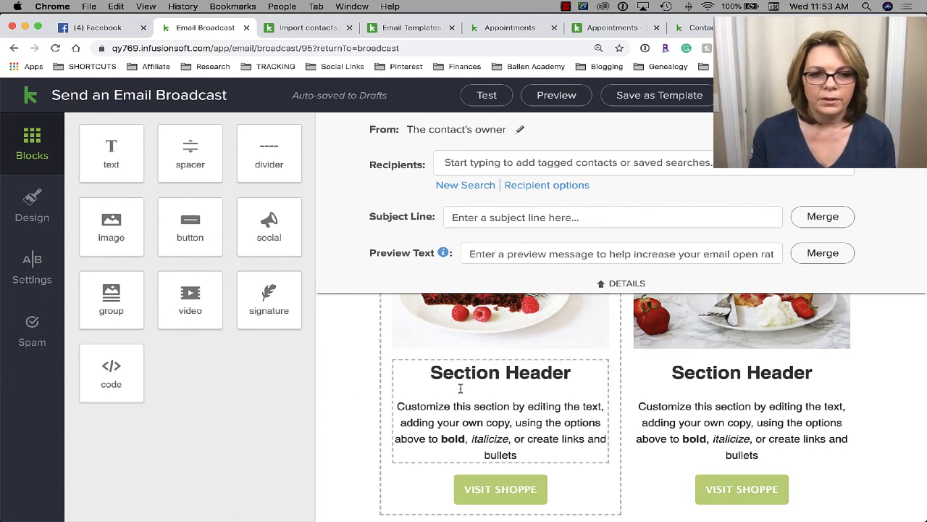
scroll(352, 383, down, 5)
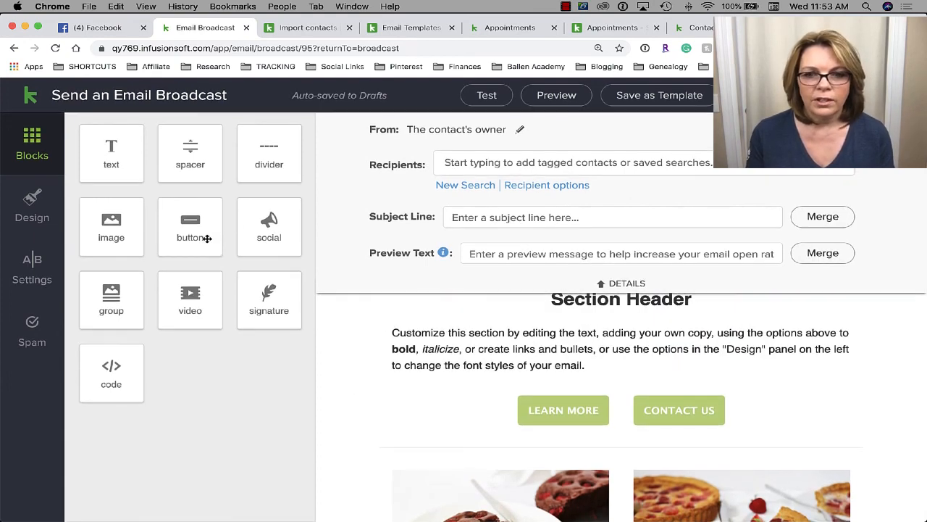
scroll(476, 407, up, 5)
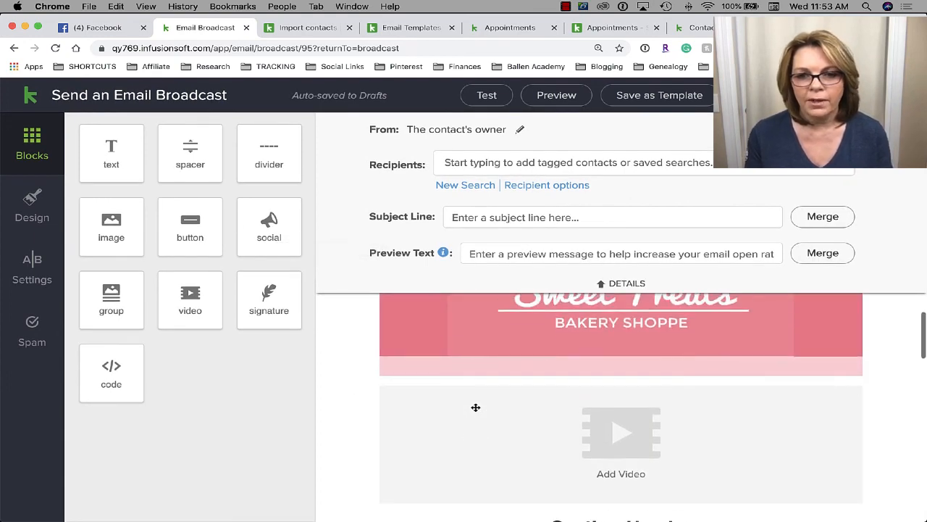
scroll(475, 408, down, 2)
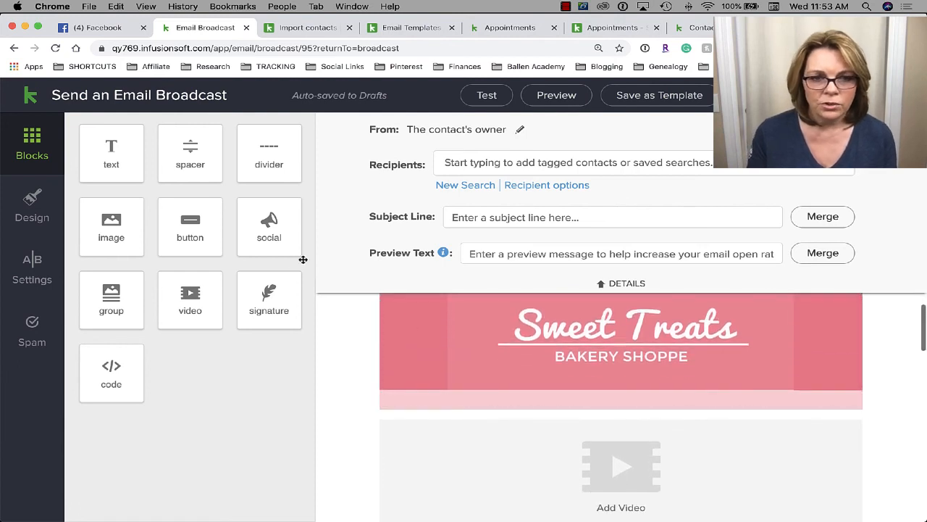
- Add a Social block below the banner and show more social networks via Add More
drag(267, 229, 543, 423)
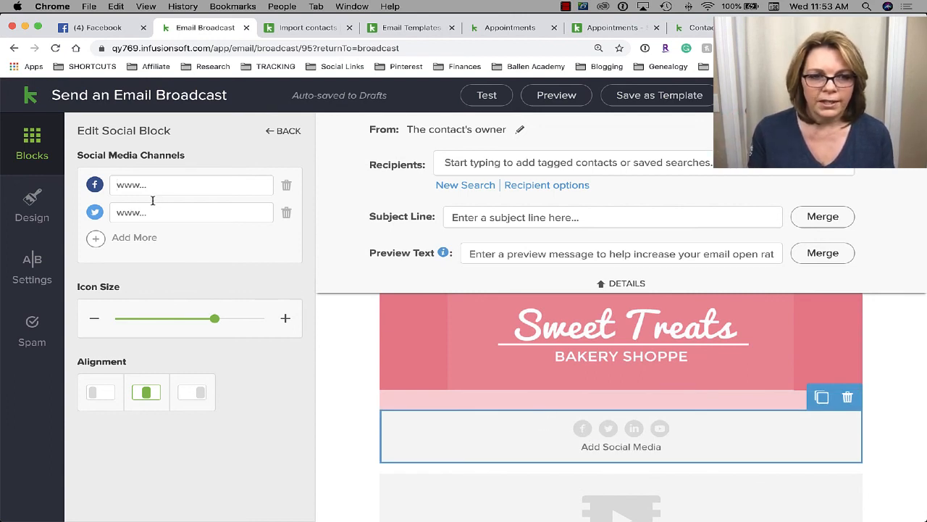
click(147, 247)
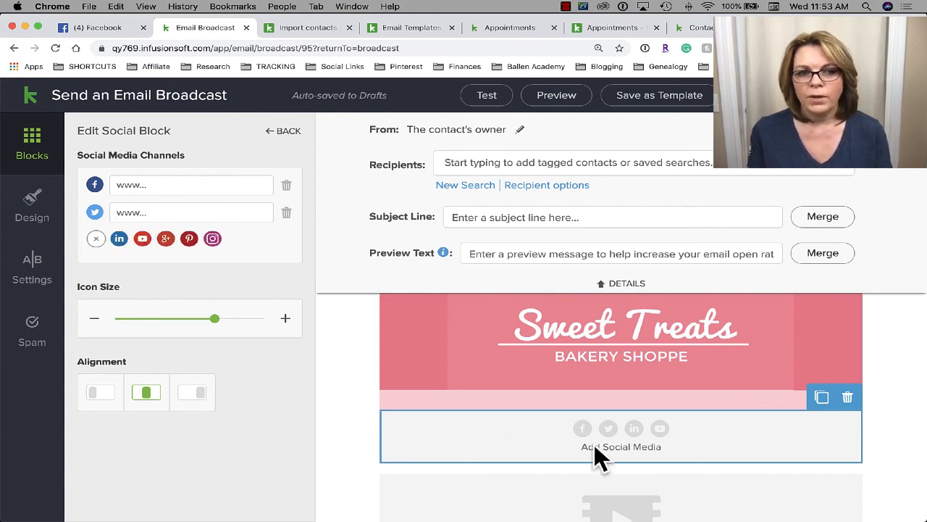
scroll(792, 428, down, 15)
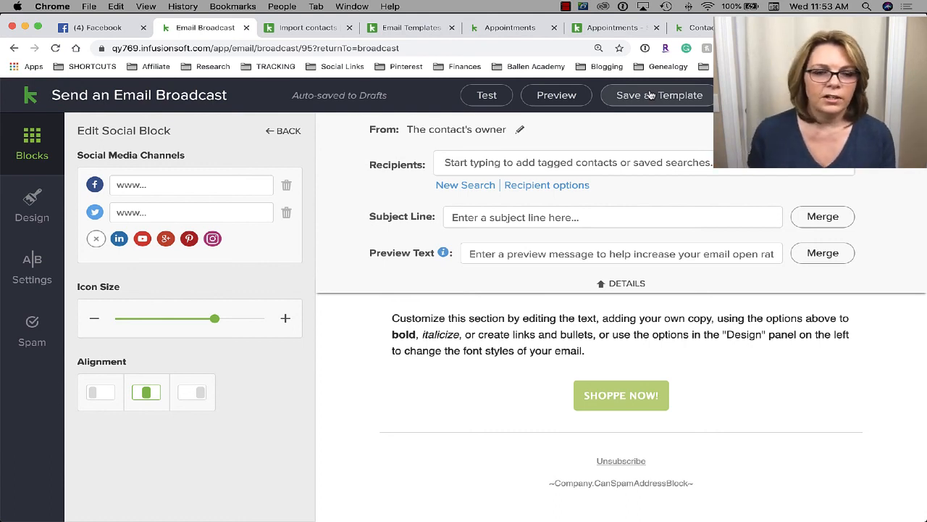
scroll(674, 330, up, 5)
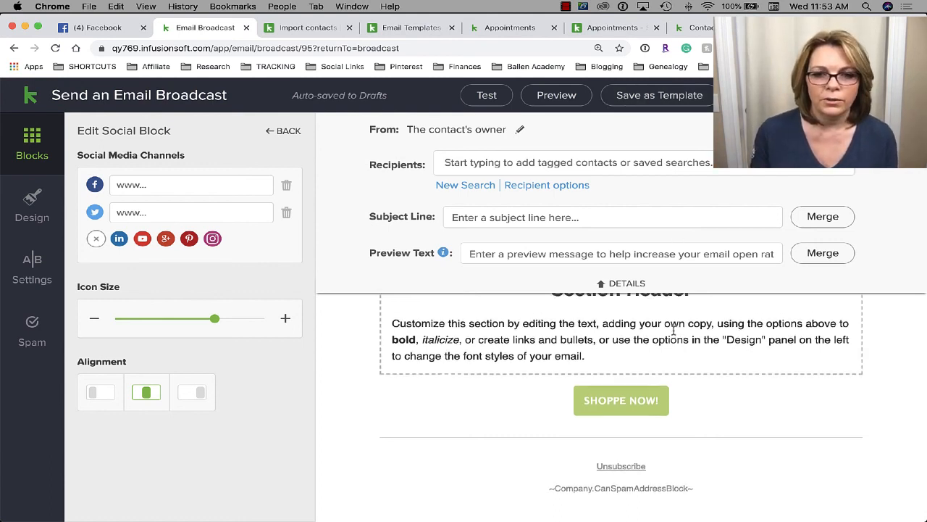
scroll(674, 330, down, 2)
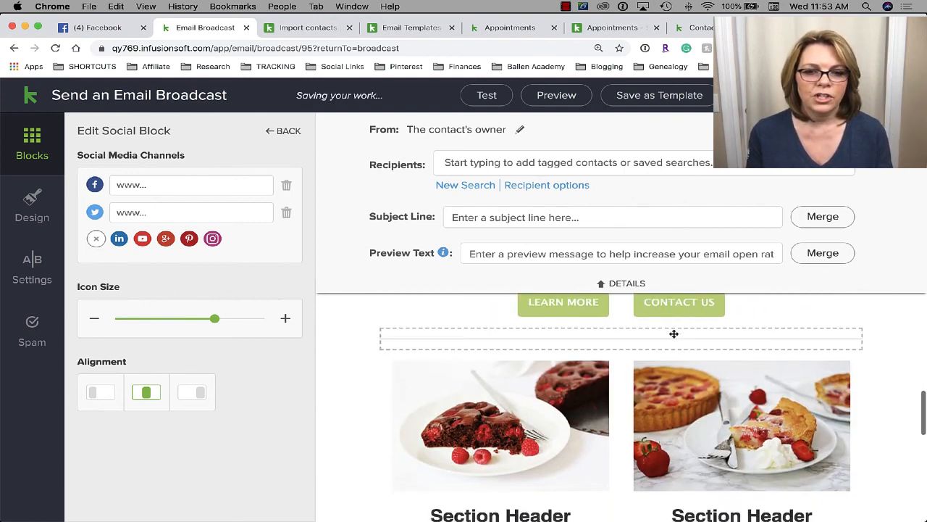
- Select the chocolate cake and pie images, then leave the editor for the Broadcasts page
click(478, 401)
click(757, 393)
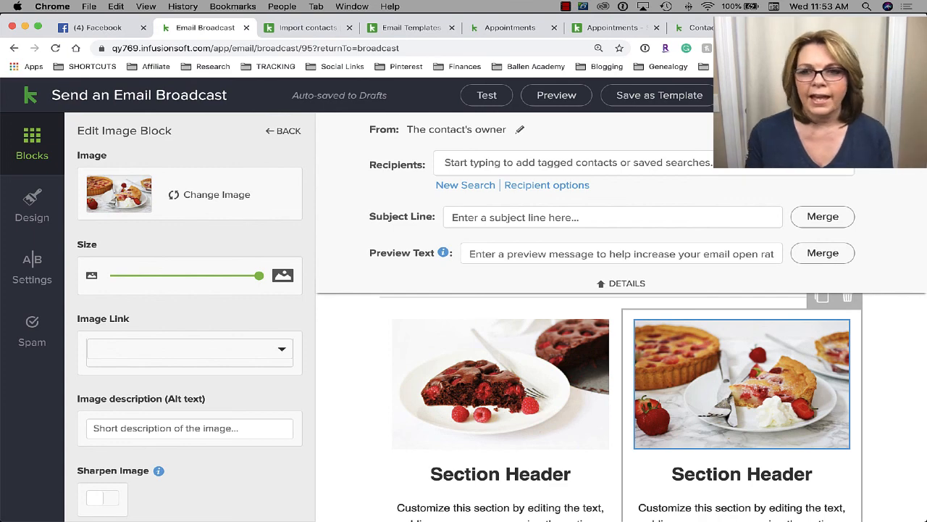
click(29, 95)
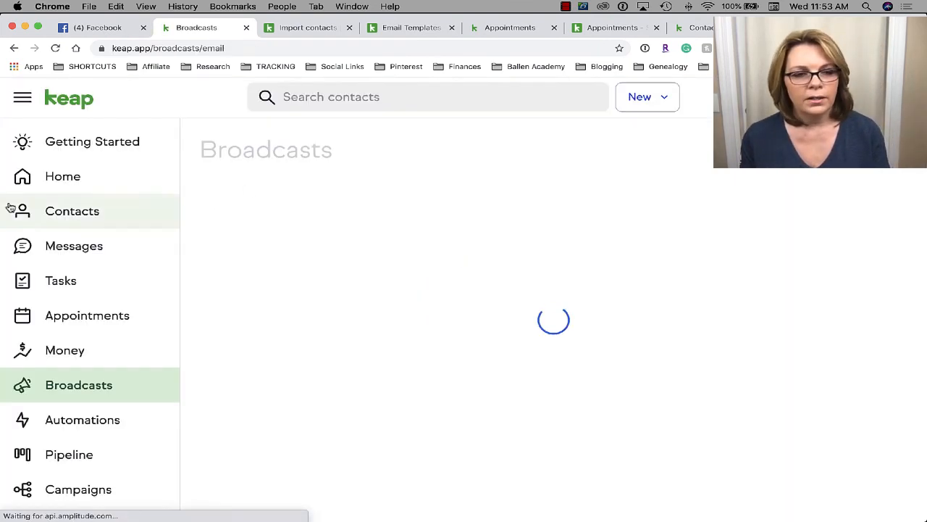
- Go to Getting Started and scroll to the Send your first broadcast email task
click(96, 141)
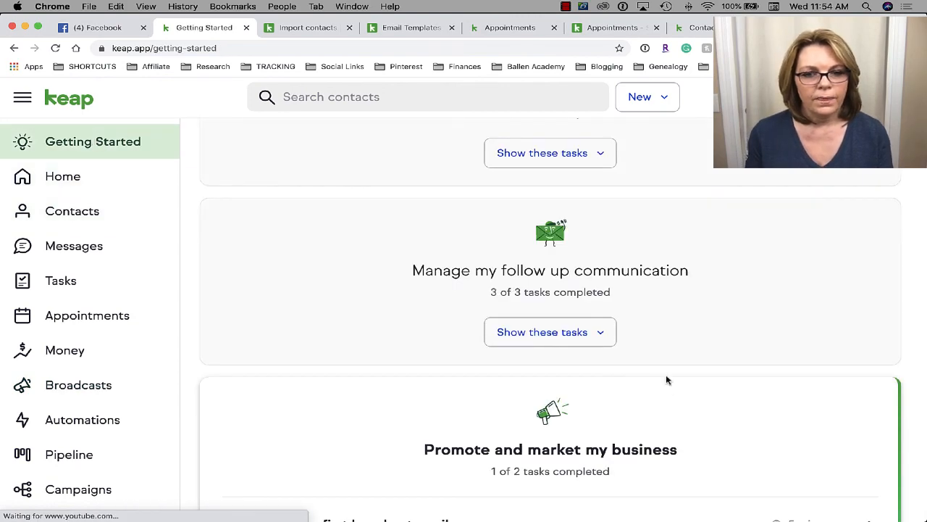
scroll(667, 379, down, 7)
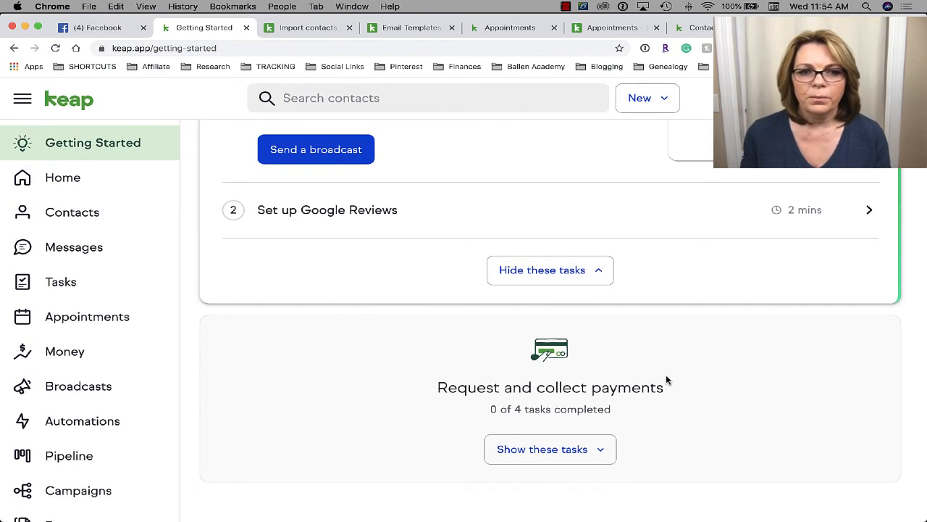
scroll(667, 380, up, 2)
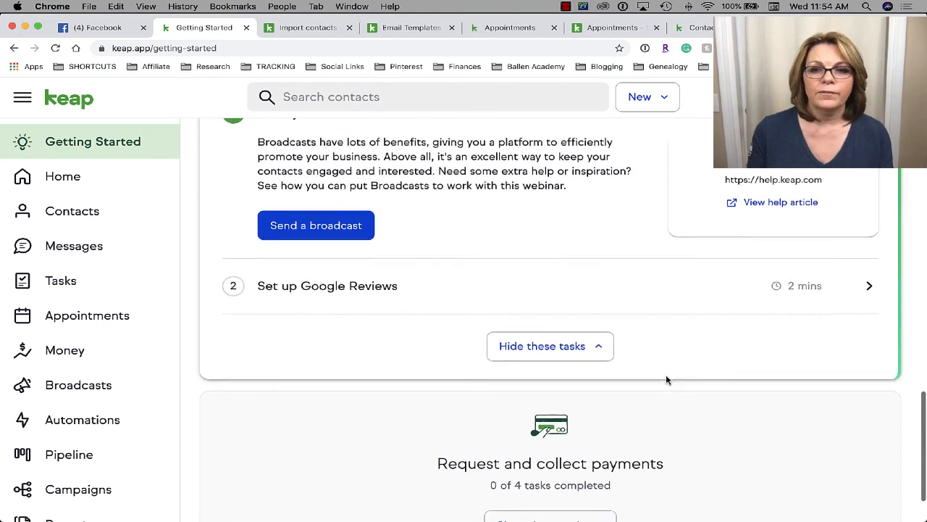
scroll(668, 380, up, 1)
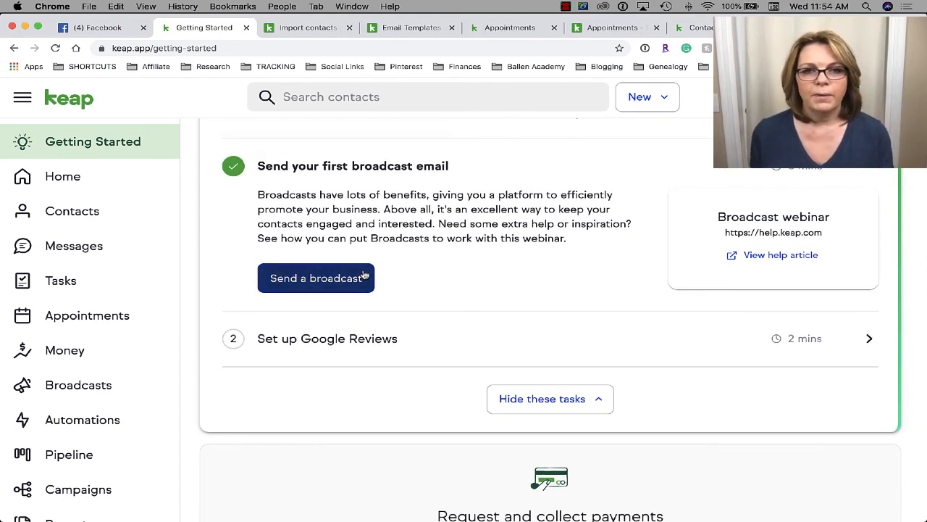
- Start a new broadcast and move on to Define your audience
click(312, 284)
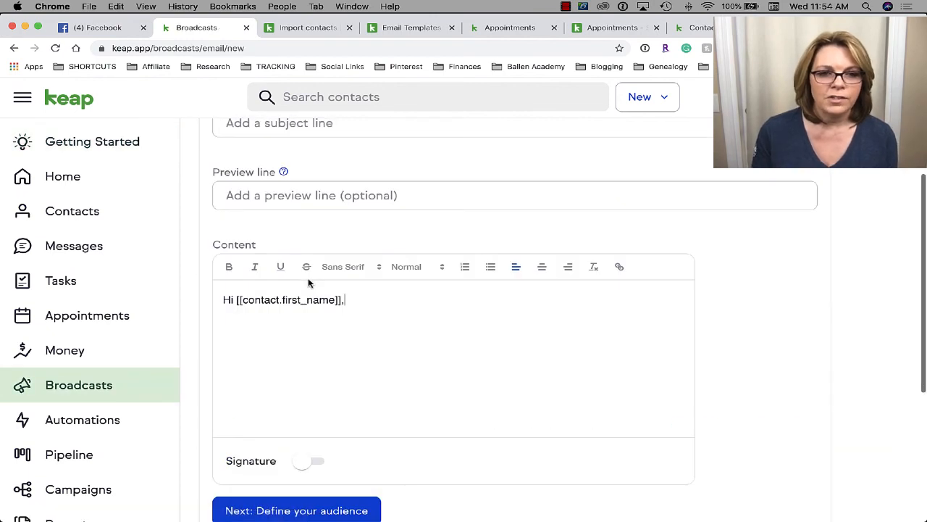
scroll(308, 282, down, 5)
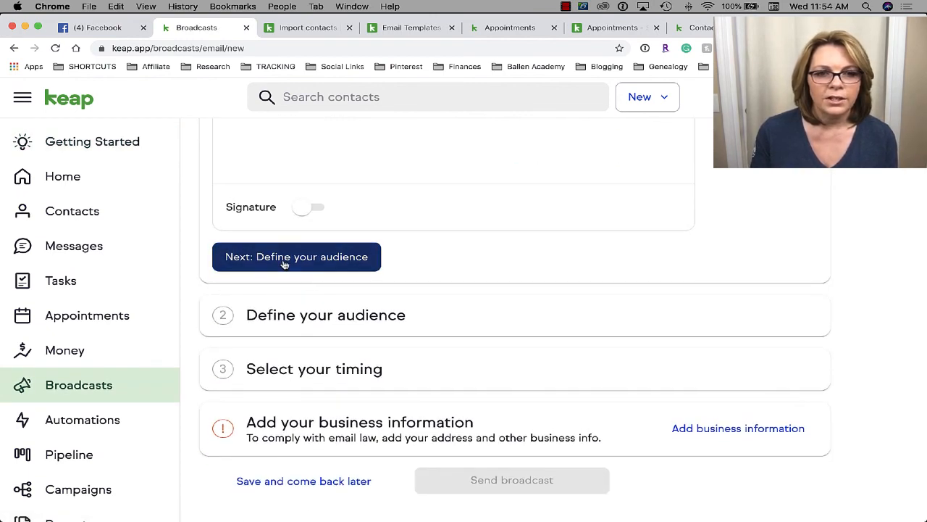
click(285, 259)
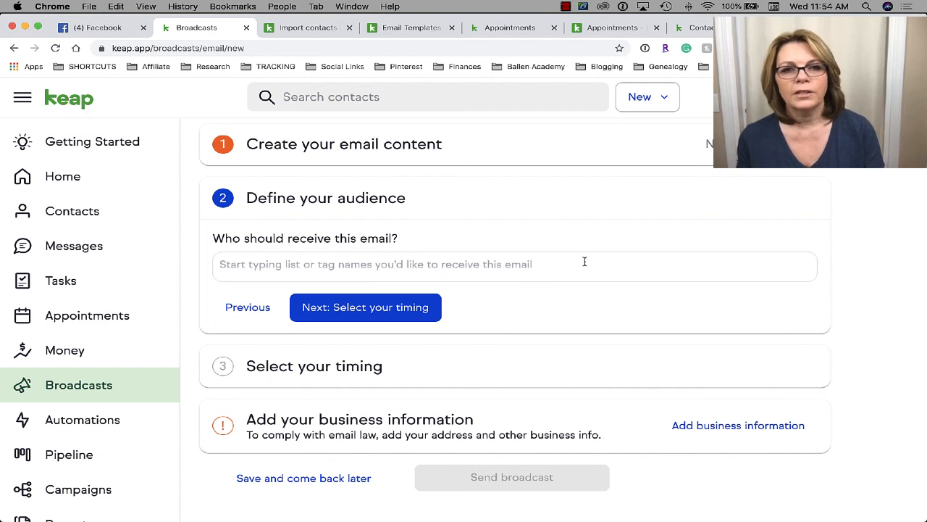
- Search 'affilia' and choose Prospect Tags -> Affiliate as the recipients
click(485, 266)
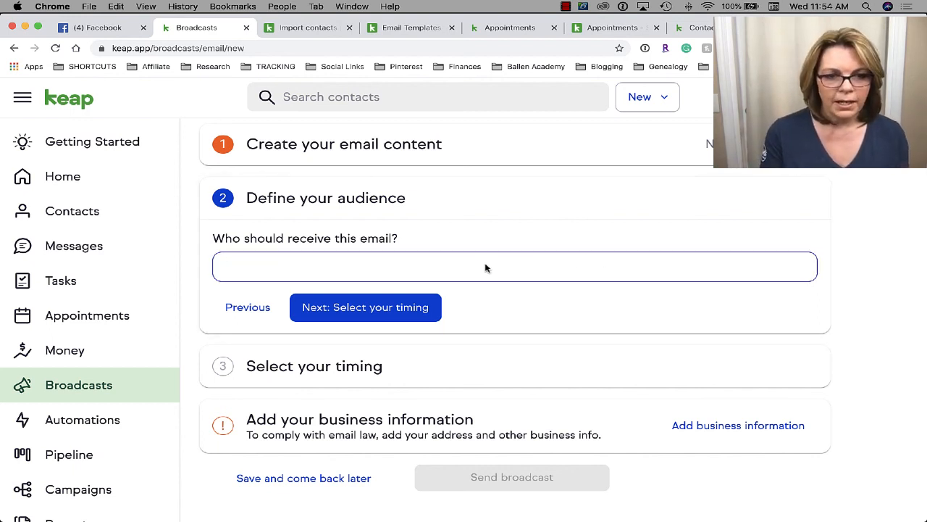
text(affi)
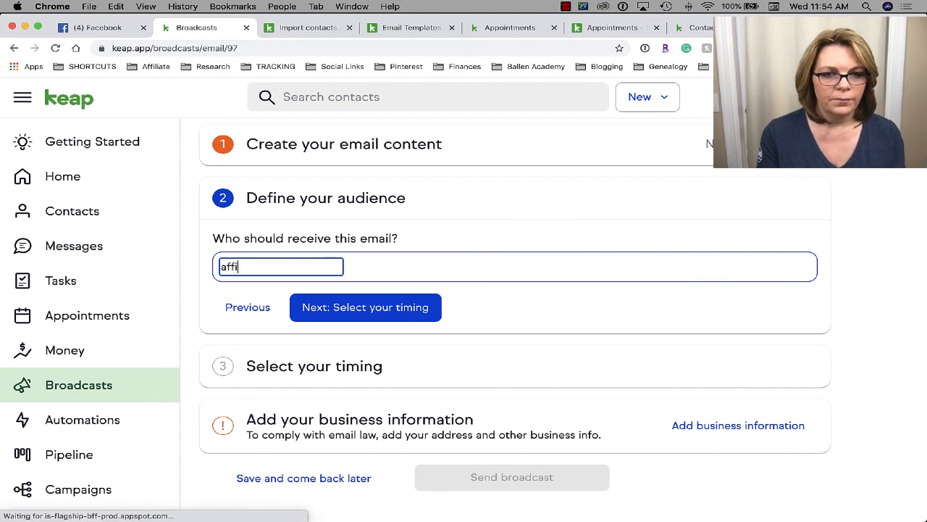
text(lia)
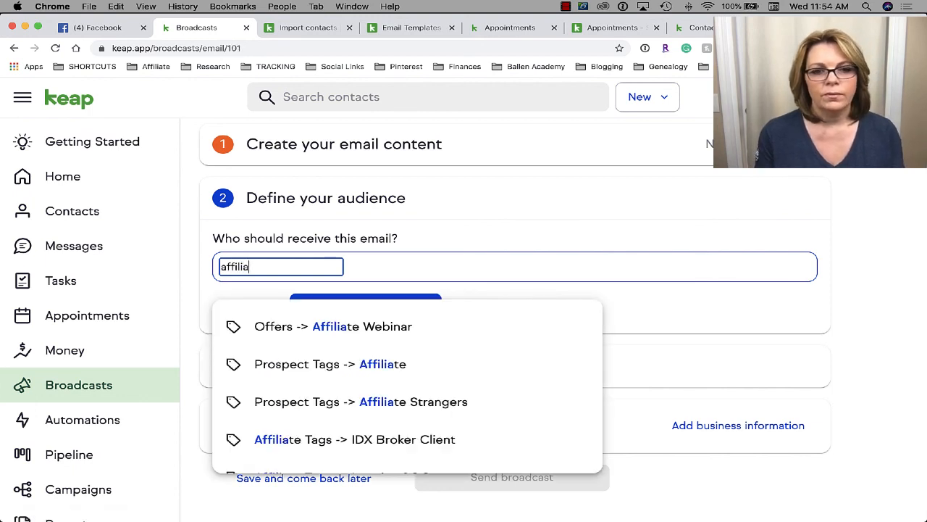
click(376, 371)
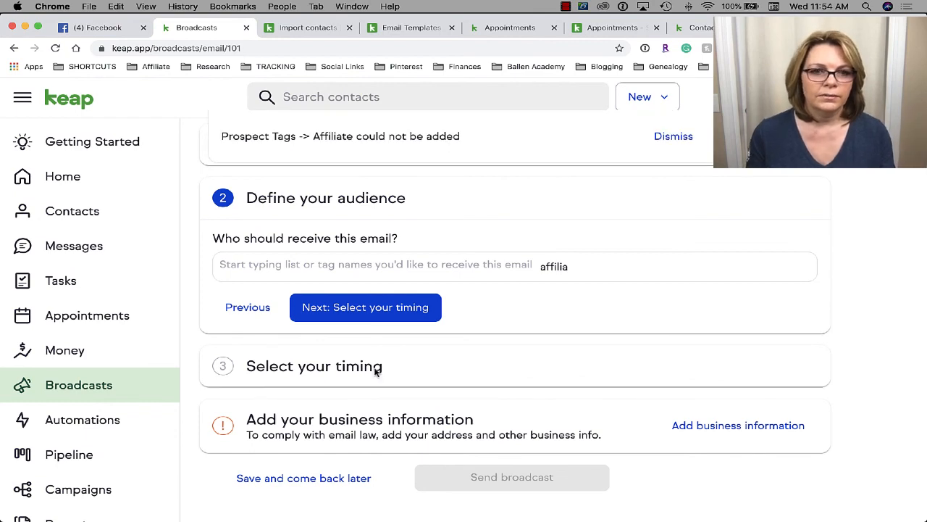
scroll(787, 279, up, 3)
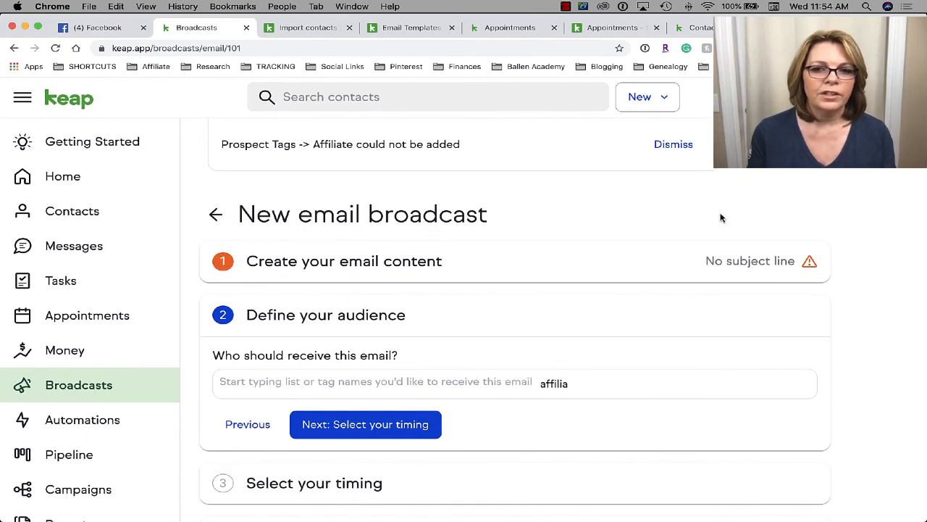
scroll(699, 414, down, 3)
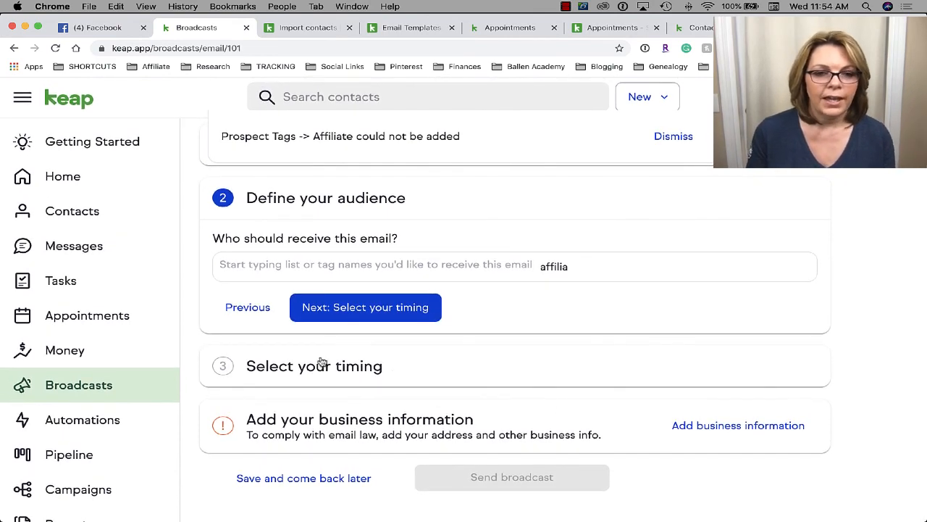
- Look at the Select your timing options, then go back to the Broadcasts drafts list
click(295, 372)
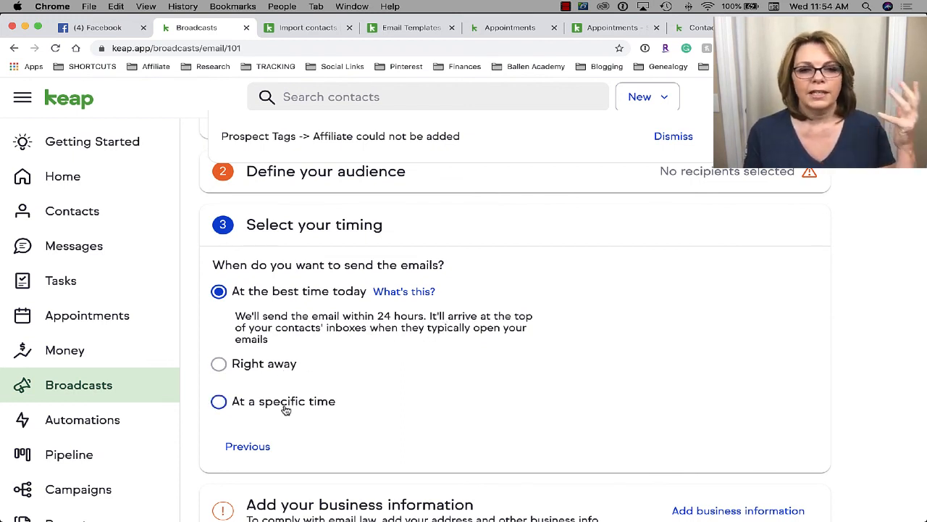
scroll(285, 410, down, 2)
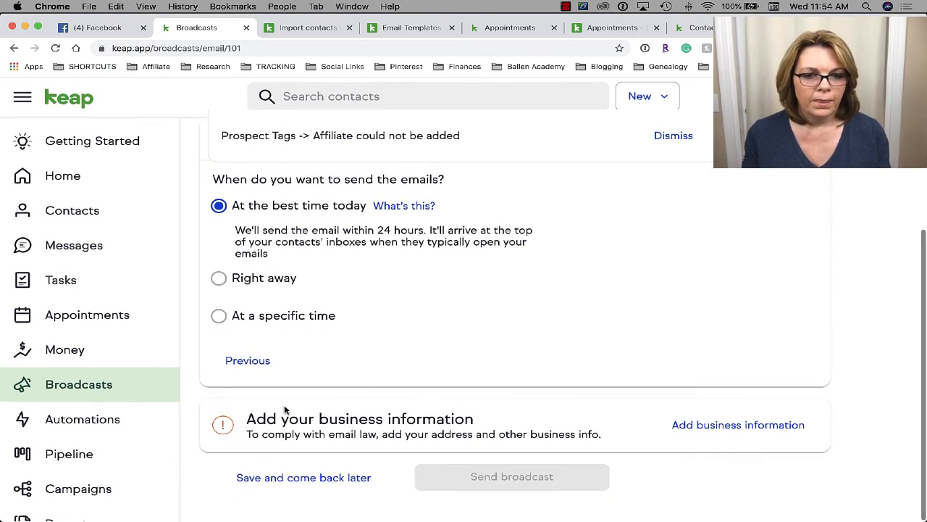
scroll(563, 428, up, 5)
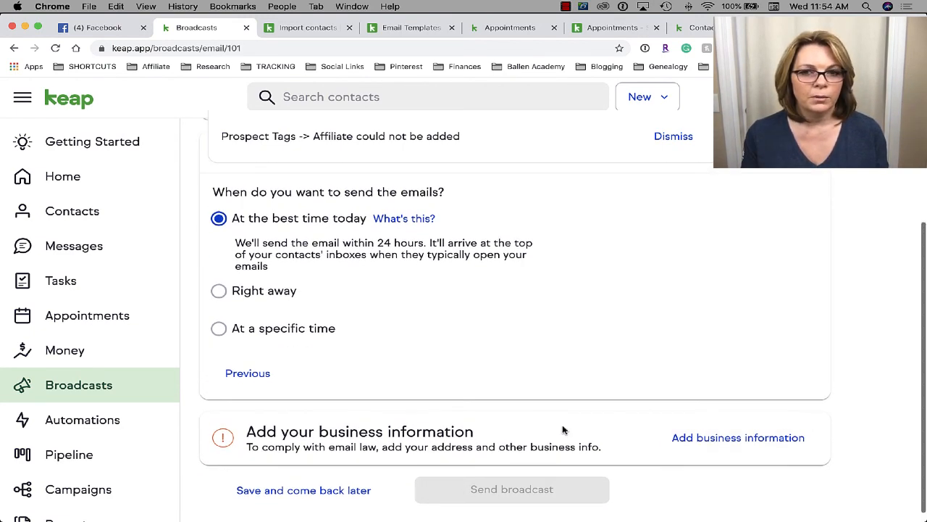
click(215, 216)
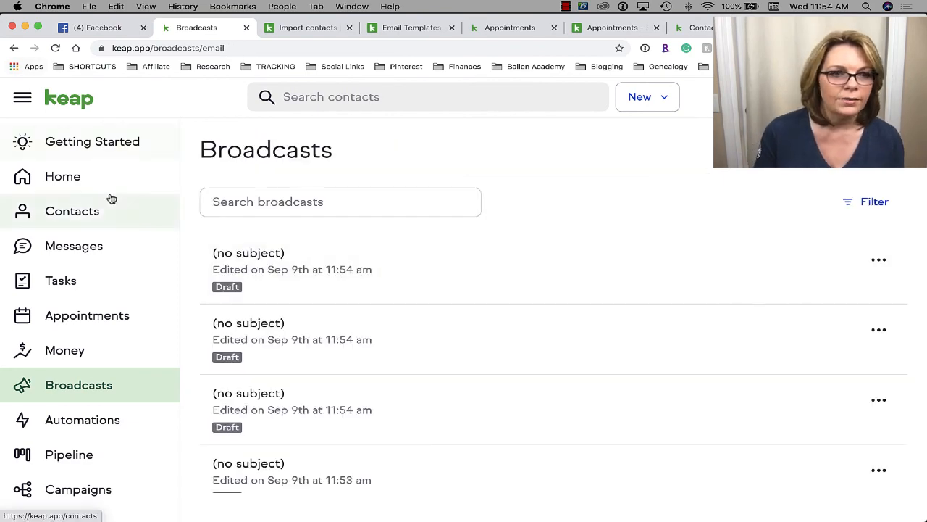
- On Getting Started, expand the Set up Google Reviews task and start its setup
click(105, 142)
scroll(630, 415, down, 7)
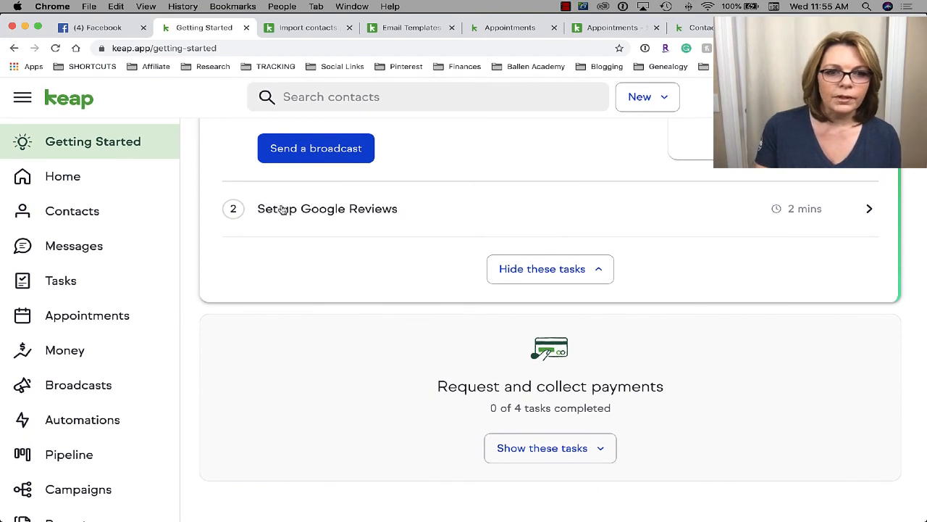
click(316, 223)
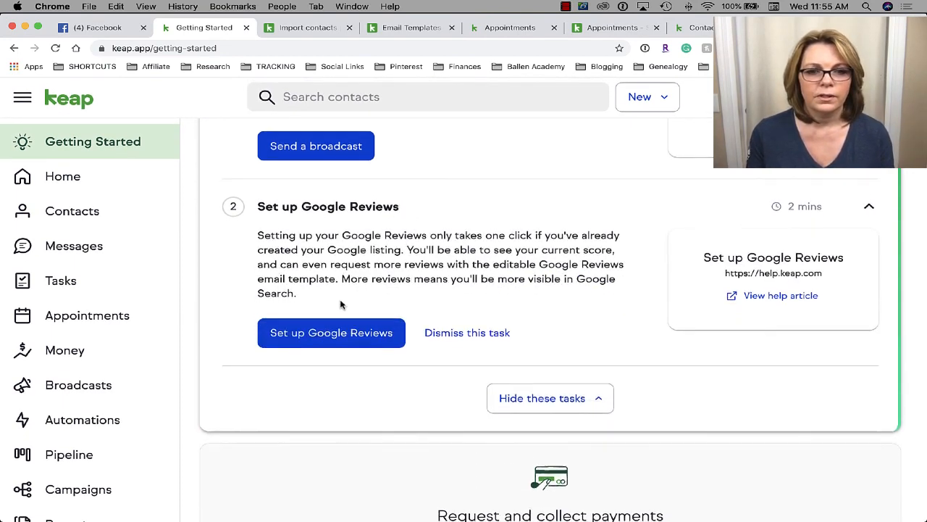
scroll(356, 325, down, 2)
click(351, 276)
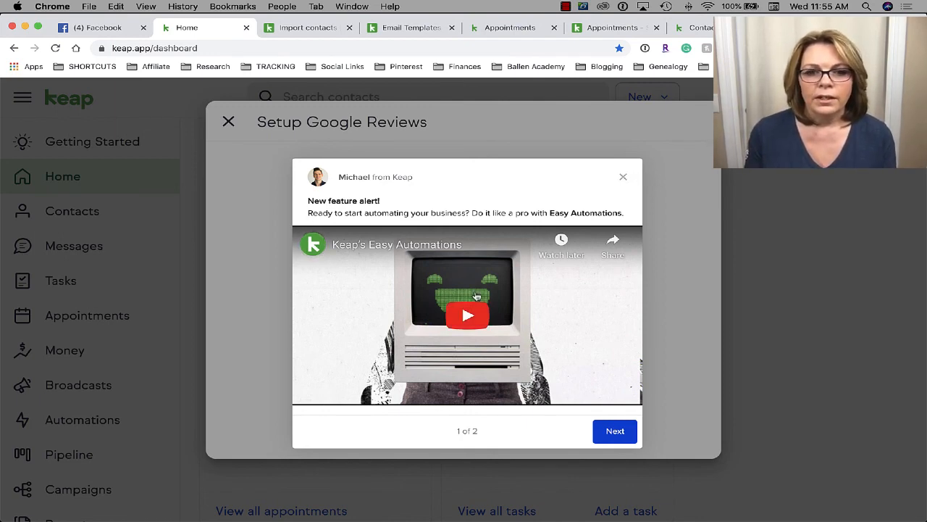
- Play the Easy Automations video from Keap, then close the announcement popup
click(478, 318)
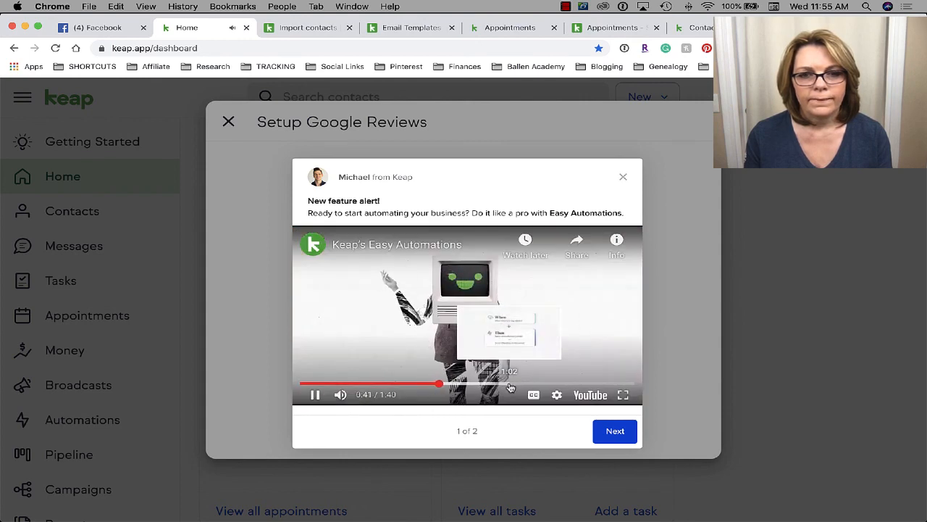
click(621, 177)
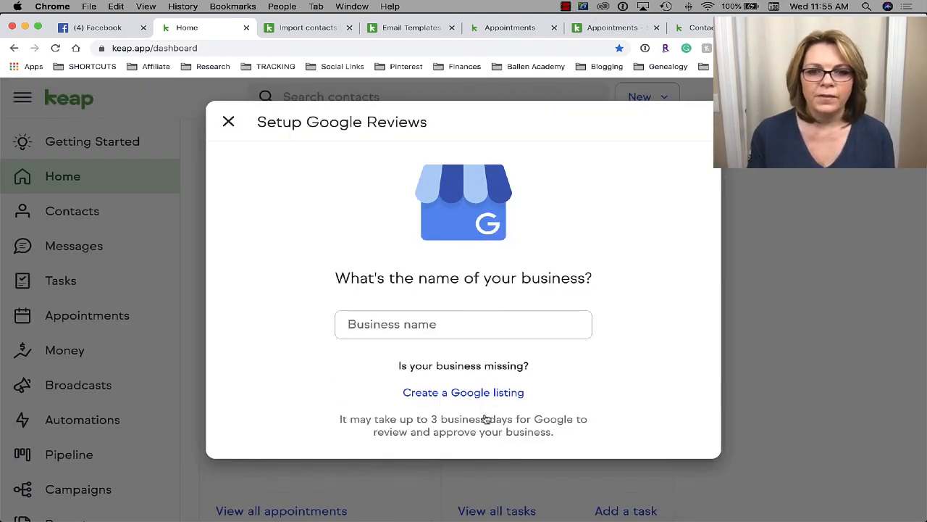
- Enter the business name, replace it with the owner's name, and pick the suggested Google listing
click(399, 331)
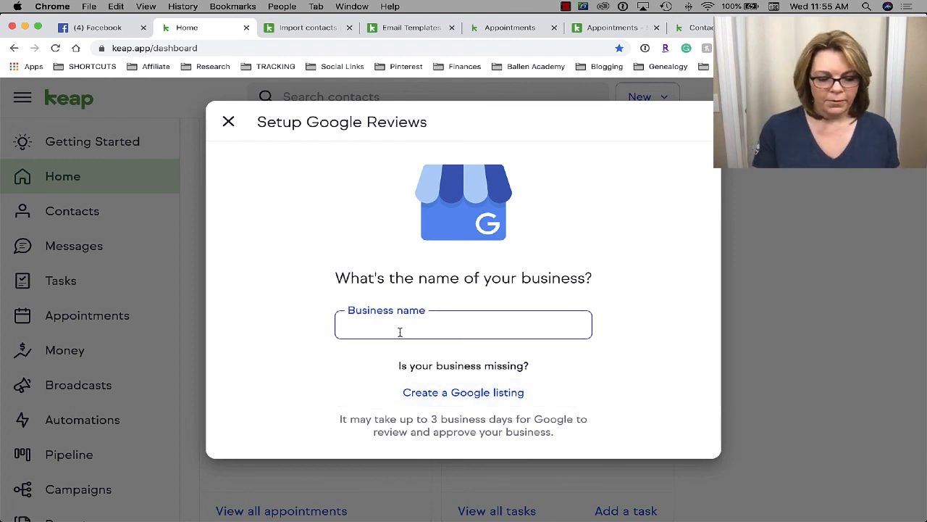
text(Ballen Bl)
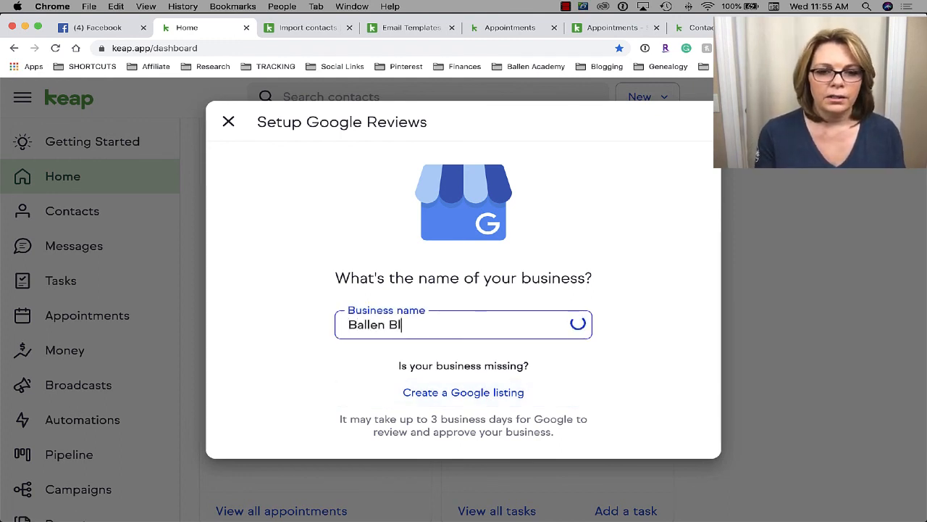
text(ogger)
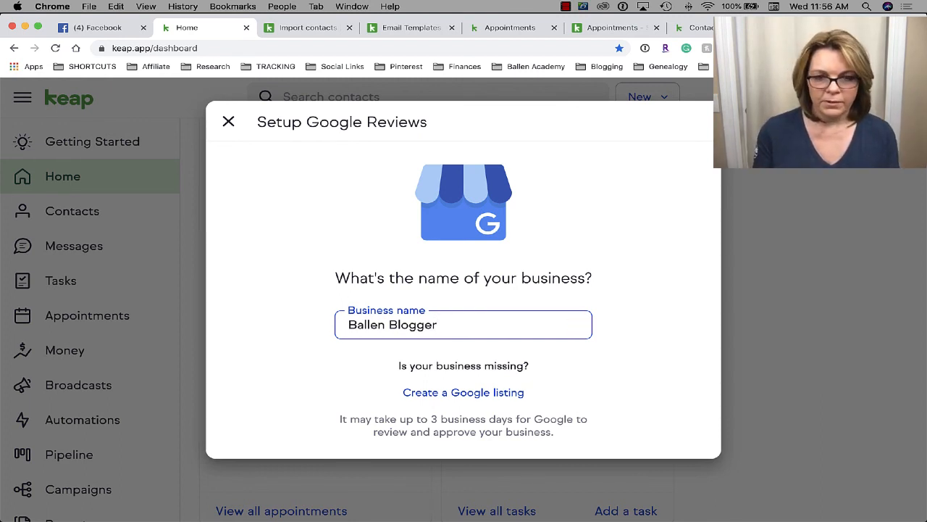
drag(457, 332, 299, 317)
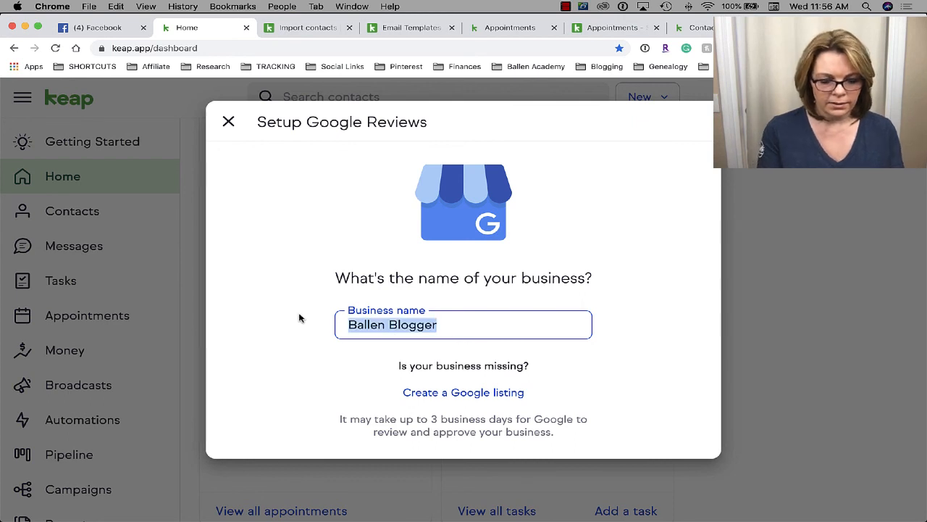
text(Lori Ballen)
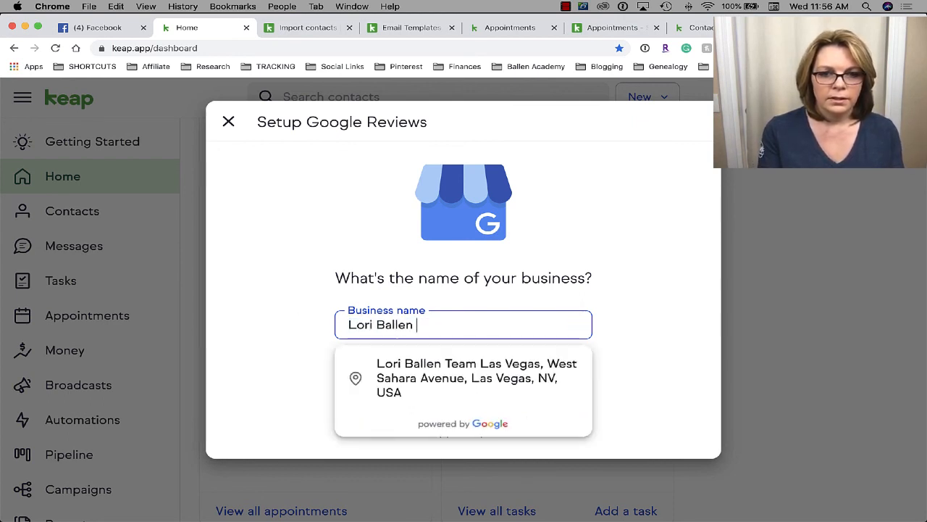
click(464, 378)
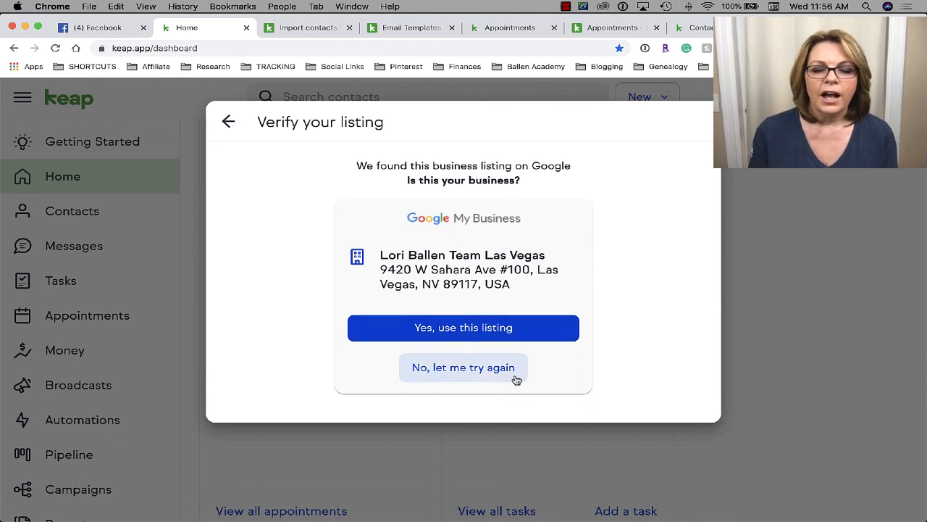
- Reject the match, re-enter the business name, and open Google's Create a Google listing page
click(472, 368)
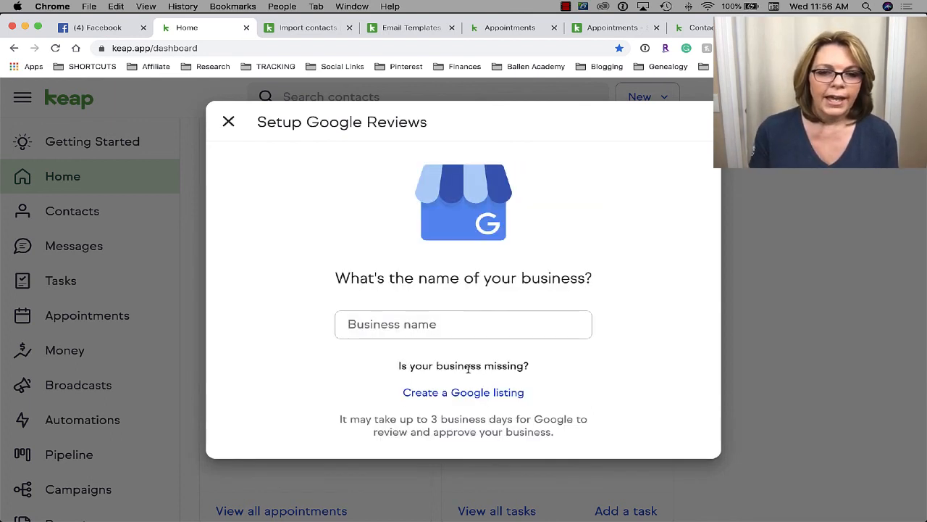
click(413, 323)
text(Ba)
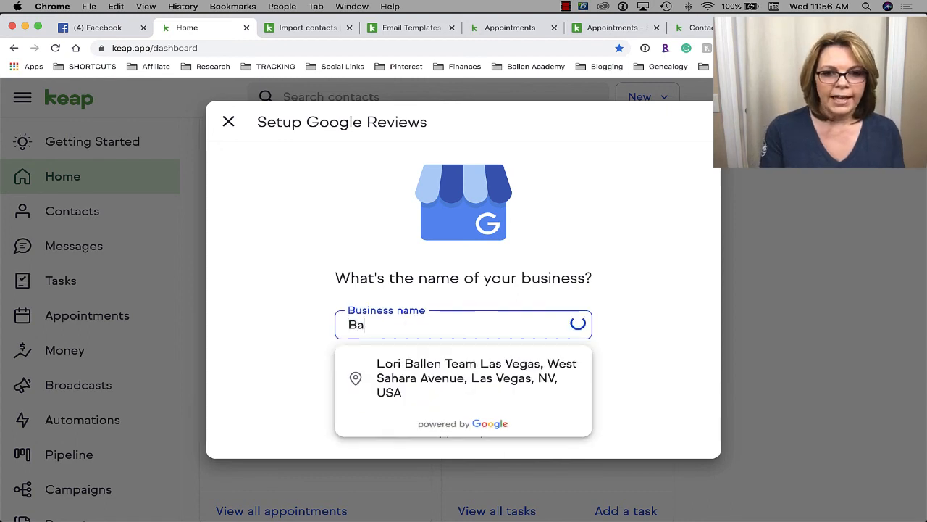
text(llen Blogger)
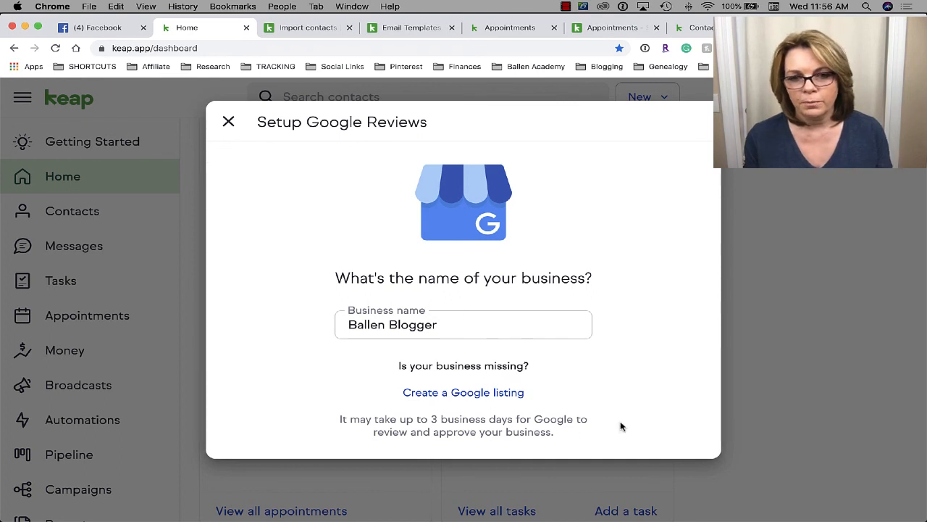
click(505, 392)
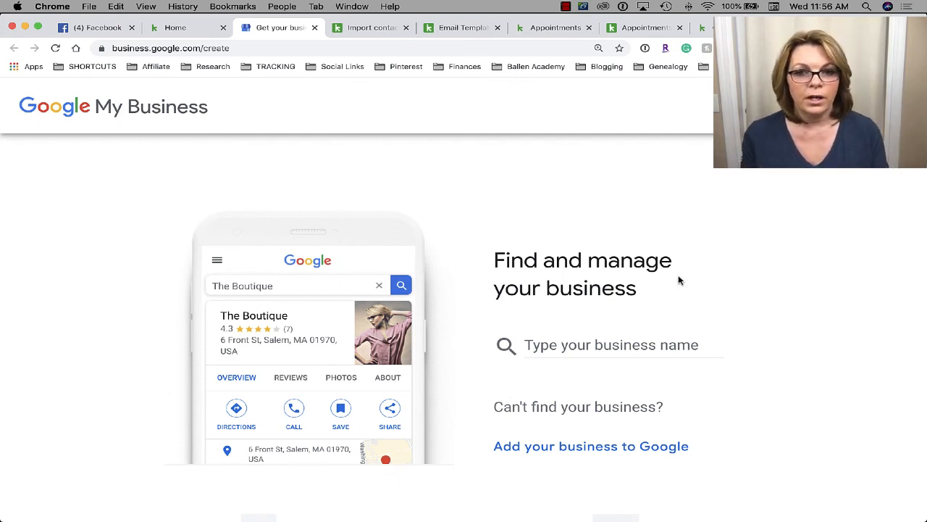
- Close the Setup Google Reviews dialog and return to Keap's Getting Started checklist
click(171, 27)
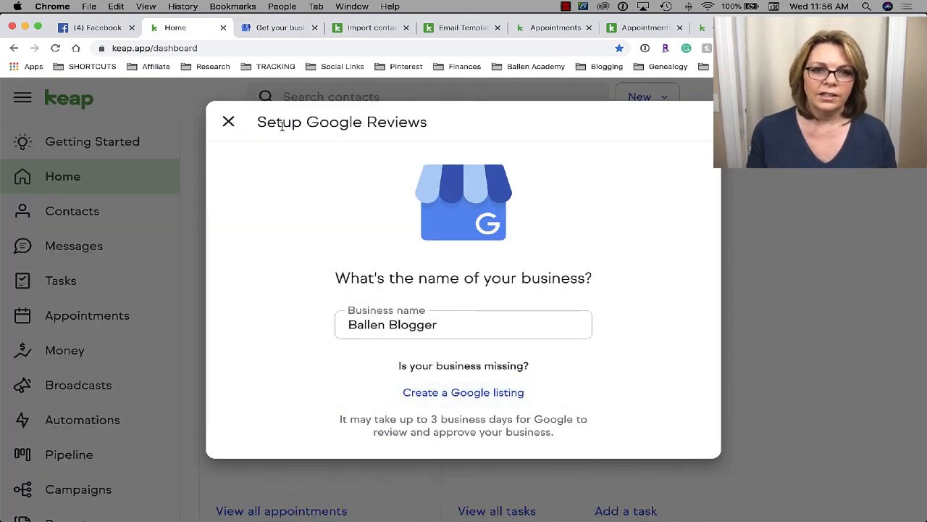
click(228, 121)
scroll(422, 335, up, 3)
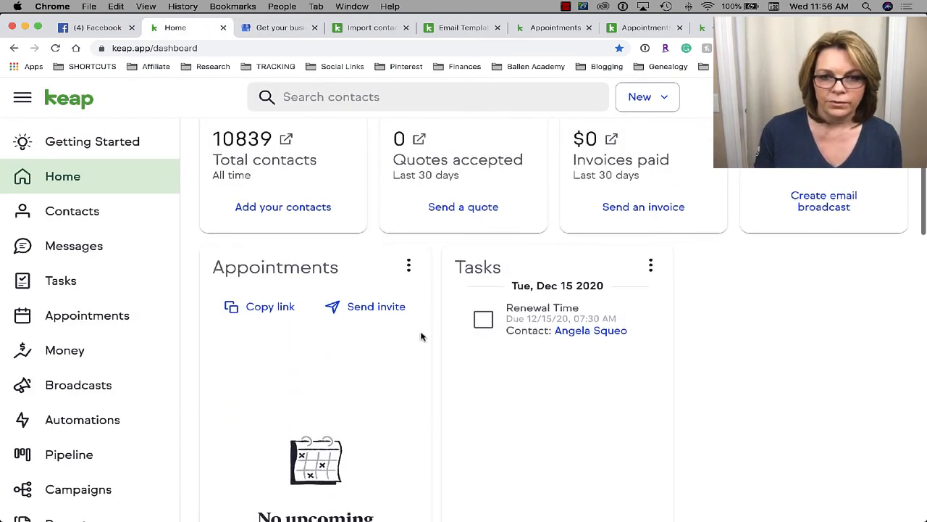
scroll(795, 246, down, 2)
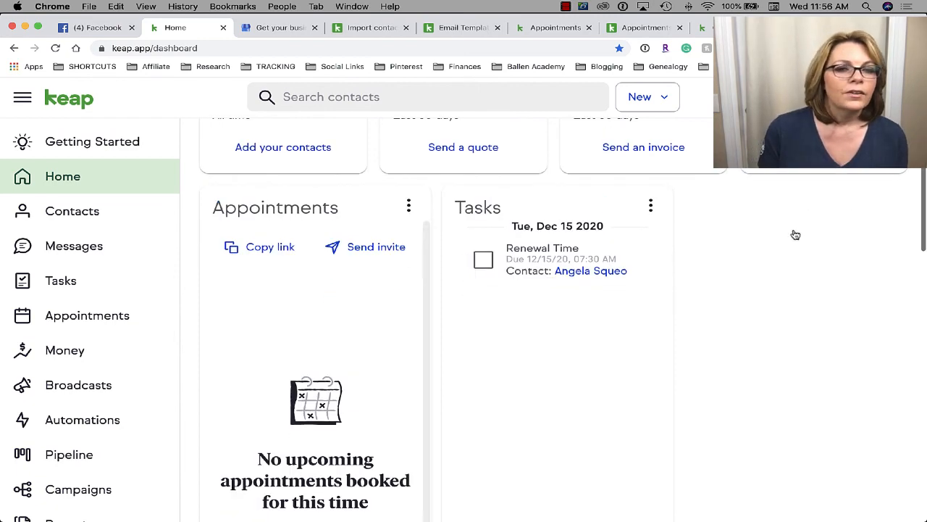
click(85, 151)
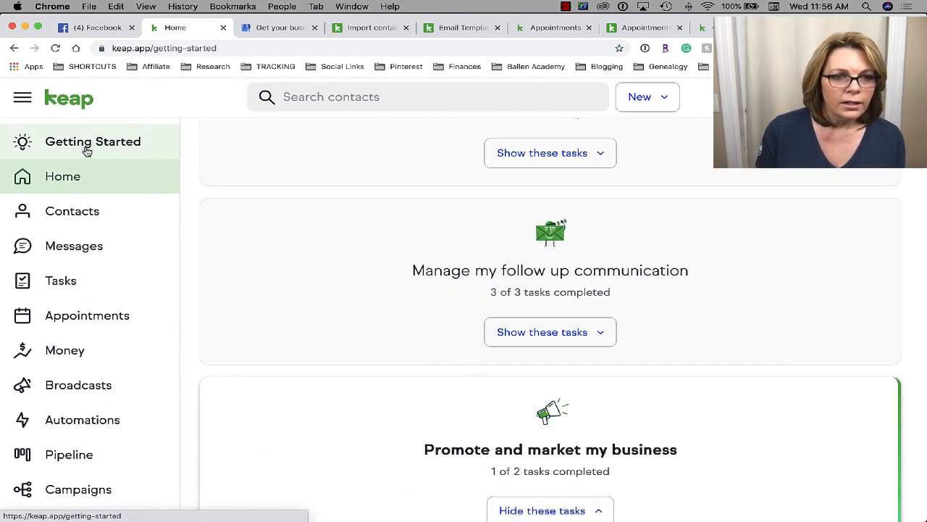
scroll(601, 430, down, 5)
scroll(601, 430, down, 5)
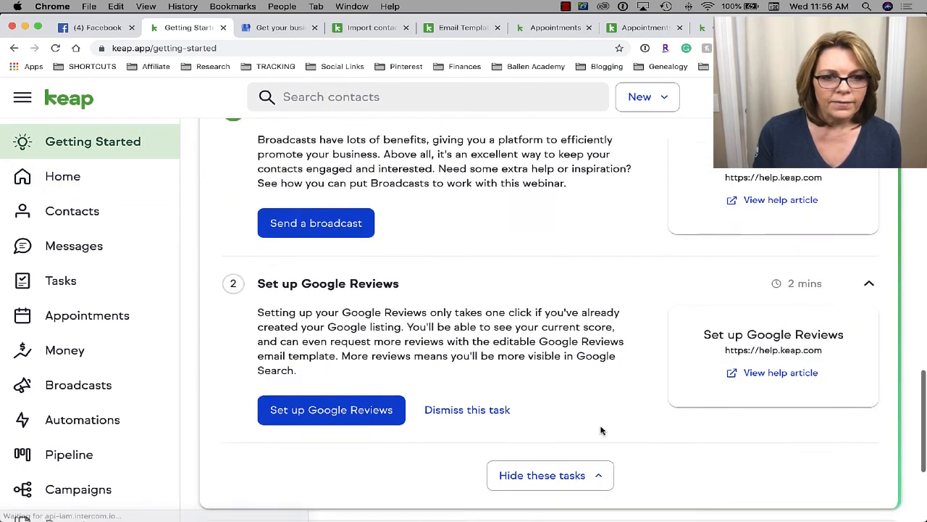
scroll(324, 197, down, 3)
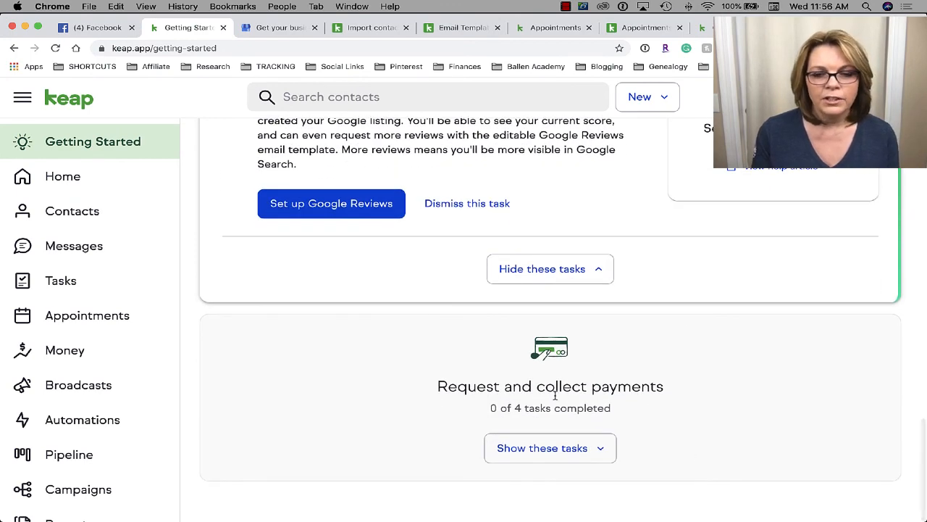
- Show the Request and collect payments tasks and expand 'Send yourself a test invoice'
click(577, 448)
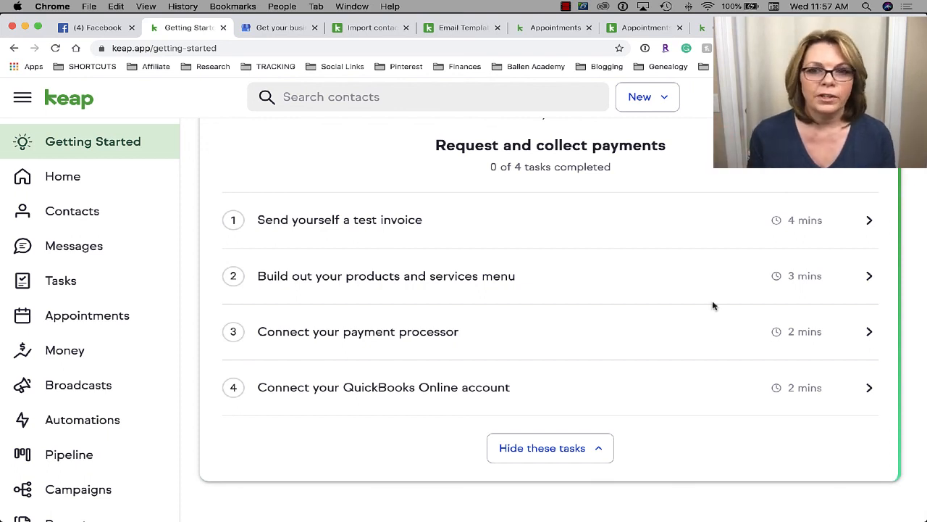
click(397, 232)
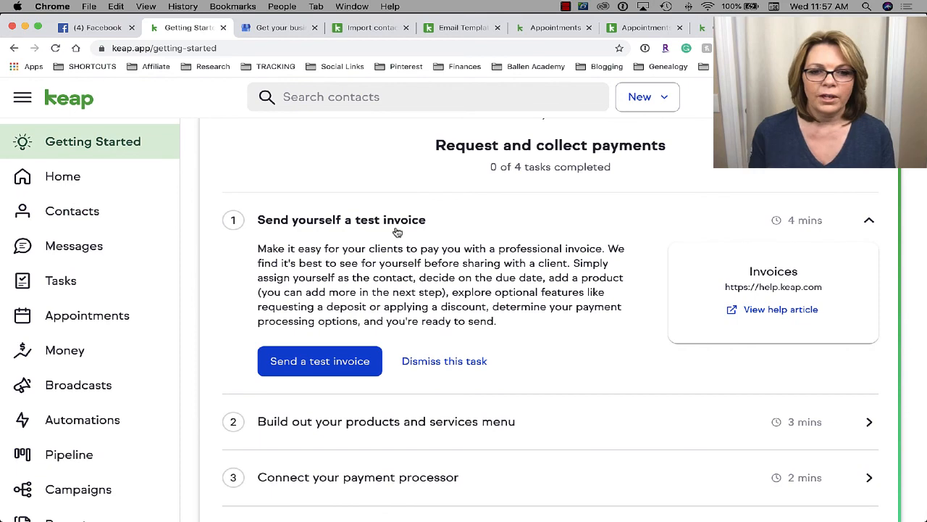
- Start a test invoice and bill it to the chosen contact
click(326, 365)
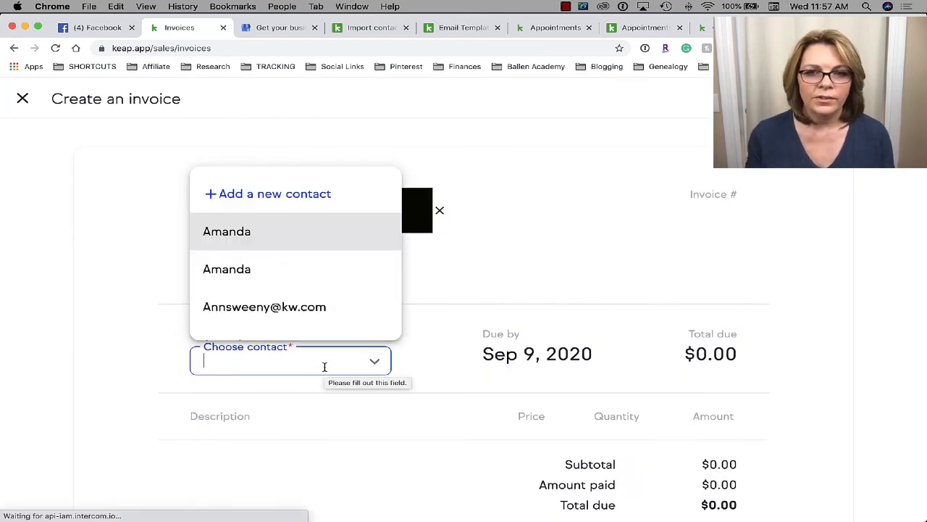
click(612, 229)
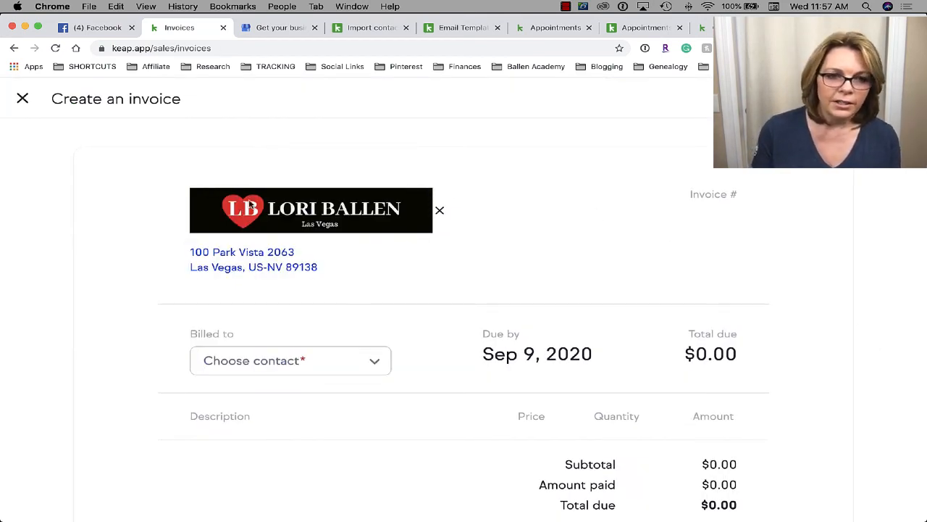
scroll(802, 275, down, 2)
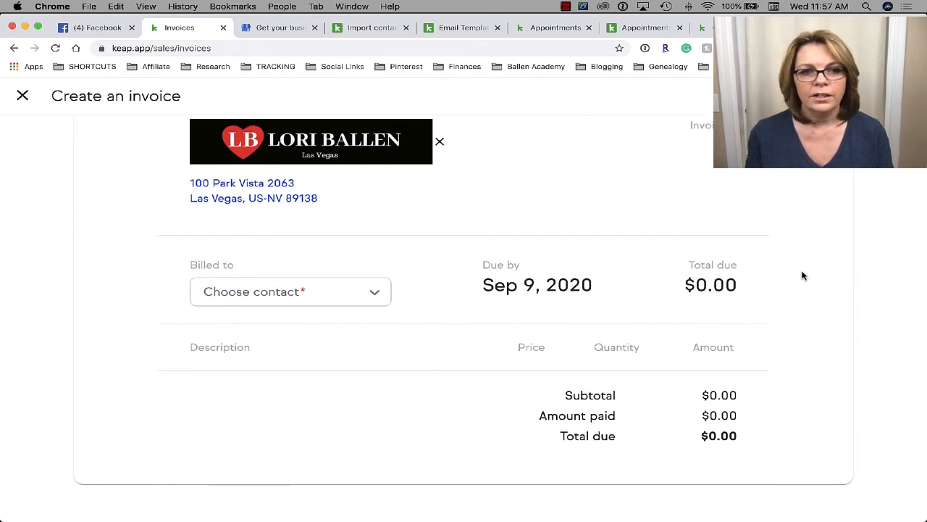
click(292, 294)
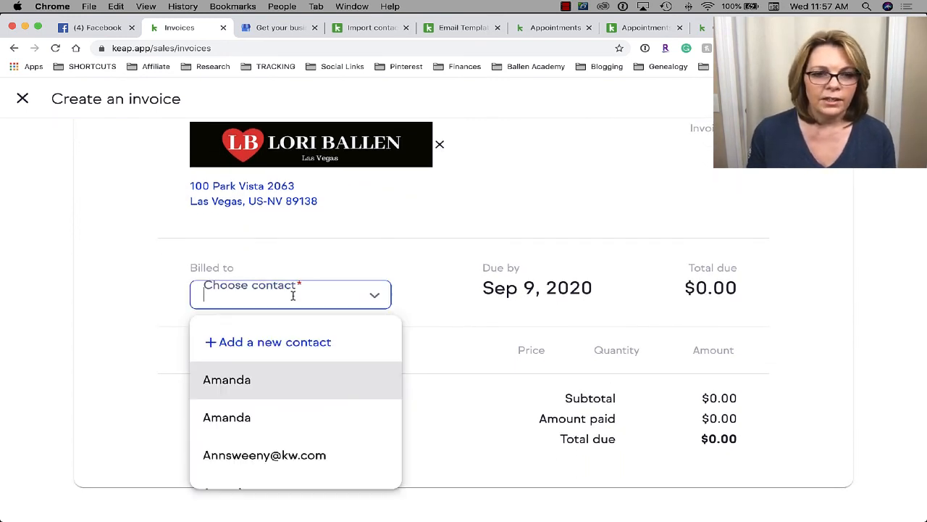
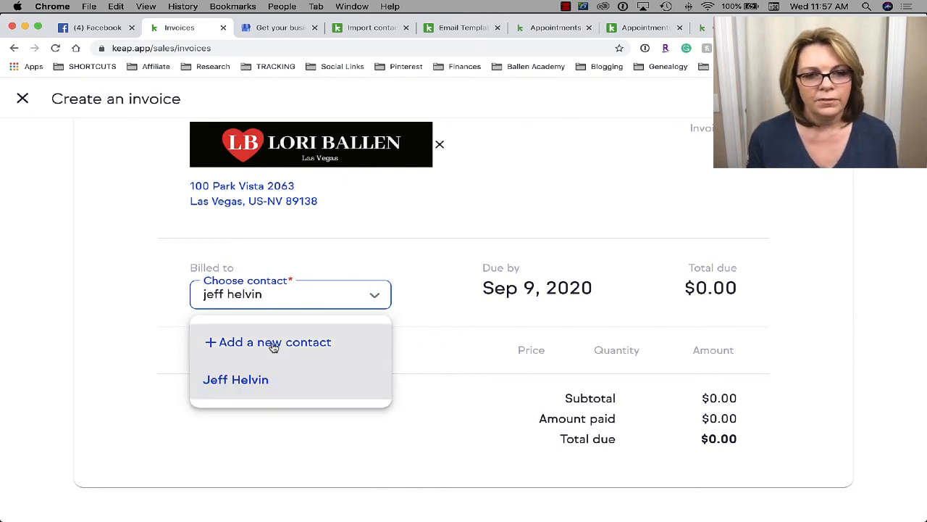
click(268, 380)
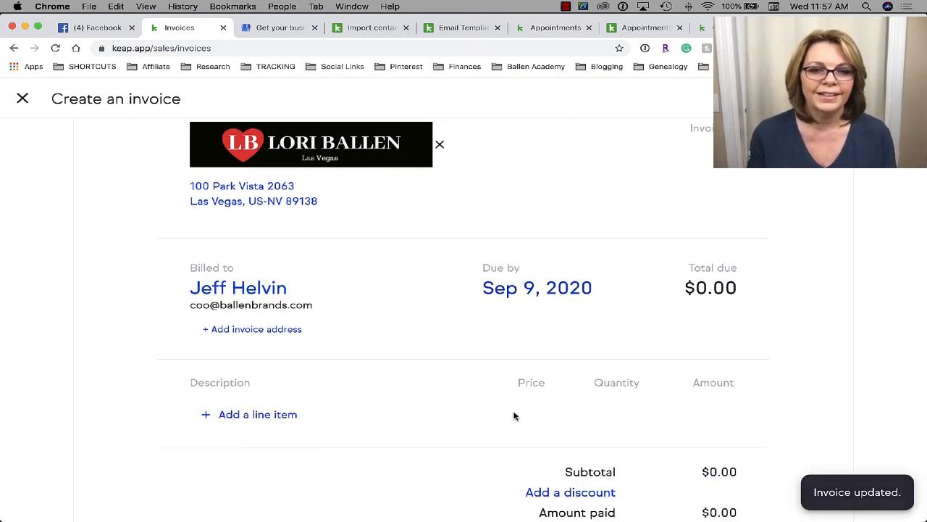
- Add 'Custom business success coaching per hour', quantity 4 at $120.00, totaling $480.00
scroll(347, 335, down, 2)
scroll(477, 350, down, 2)
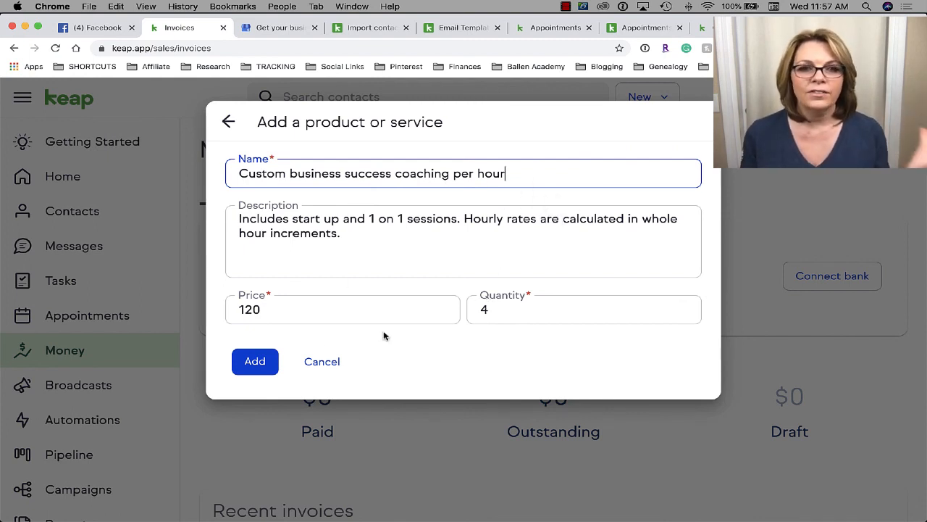
click(255, 361)
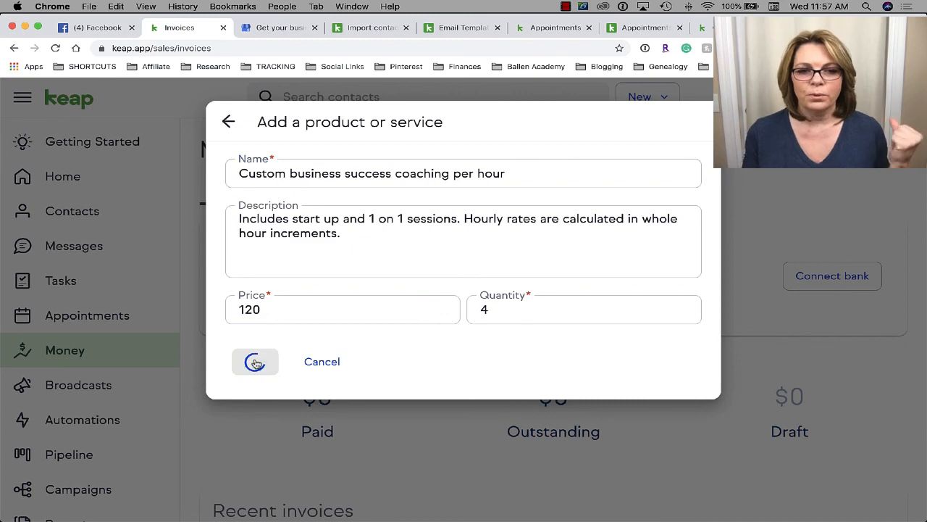
scroll(476, 380, down, 1)
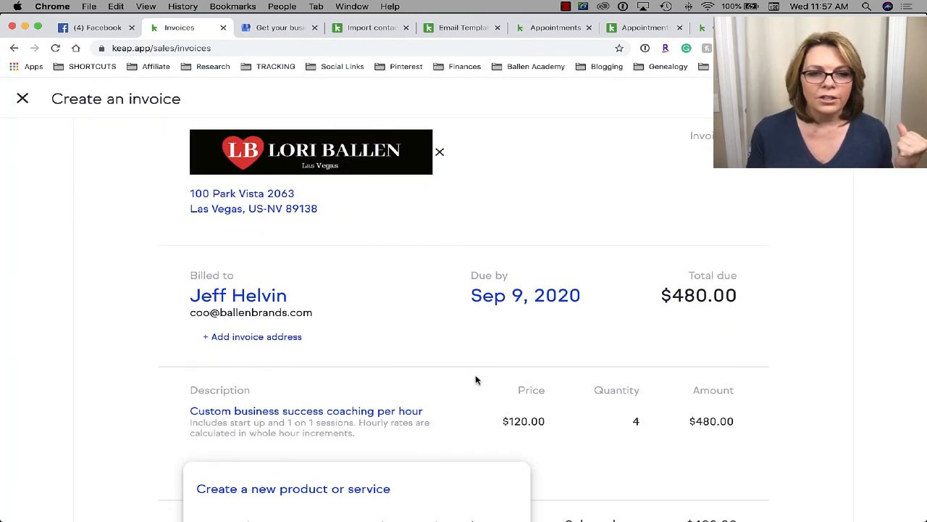
scroll(476, 379, down, 1)
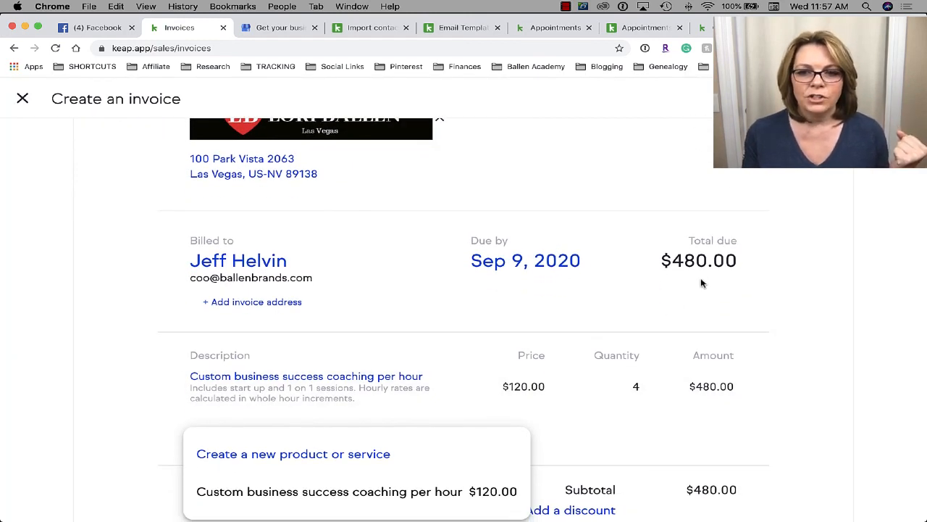
scroll(701, 284, down, 3)
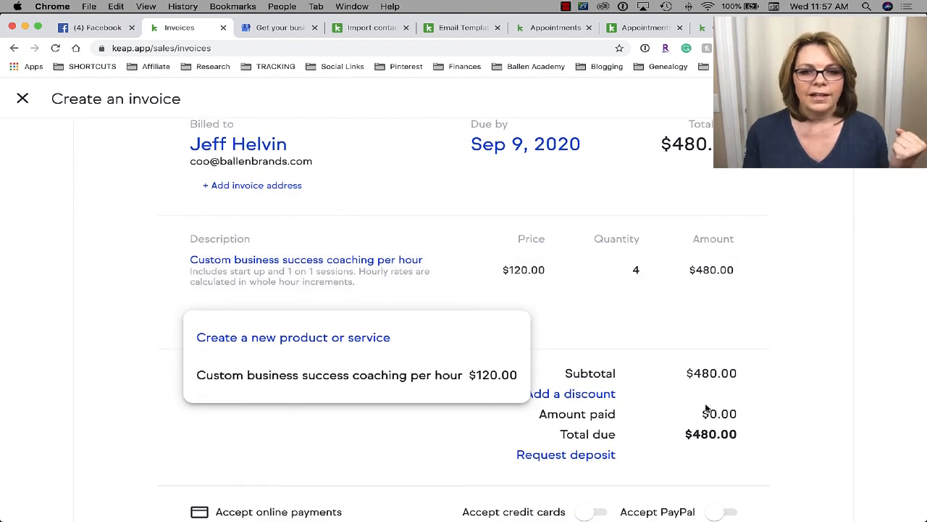
scroll(534, 445, down, 1)
click(512, 445)
scroll(511, 445, down, 2)
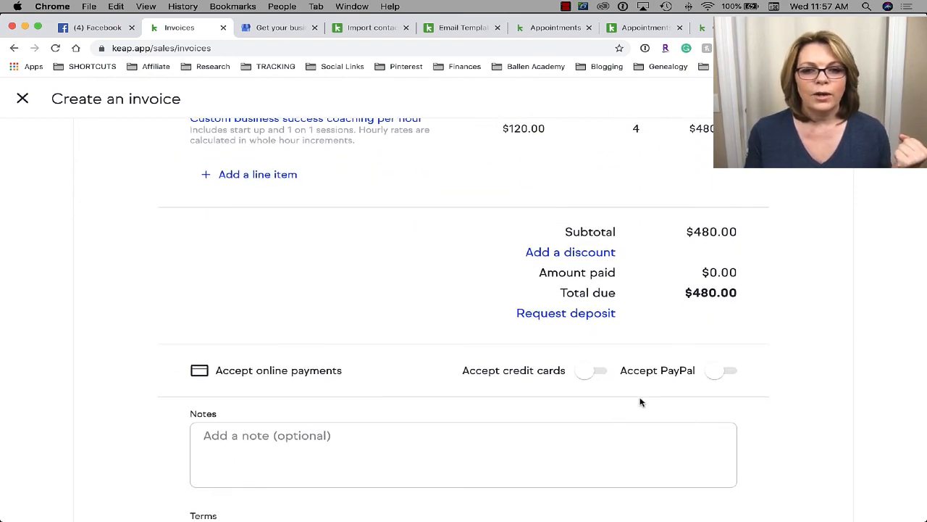
- Turn on Accept credit cards and Accept PayPal for online payment of the invoice
click(590, 371)
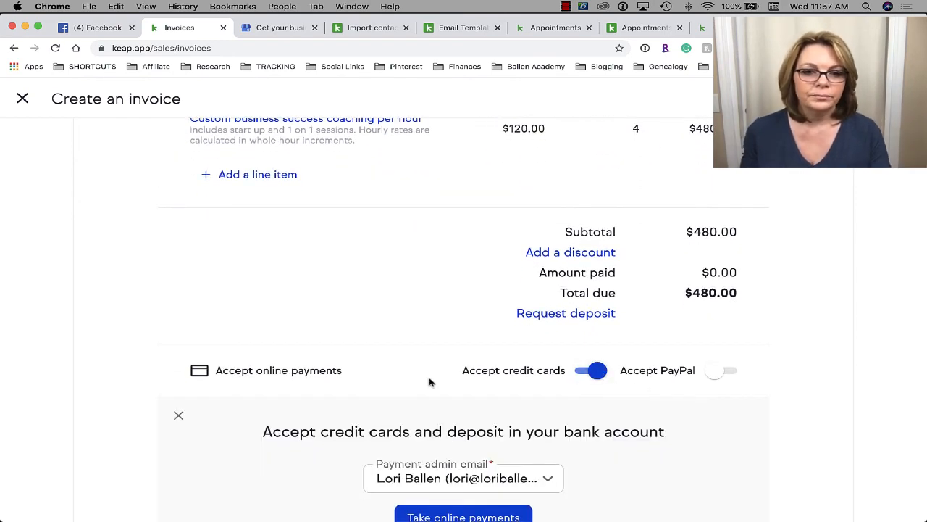
scroll(428, 380, down, 1)
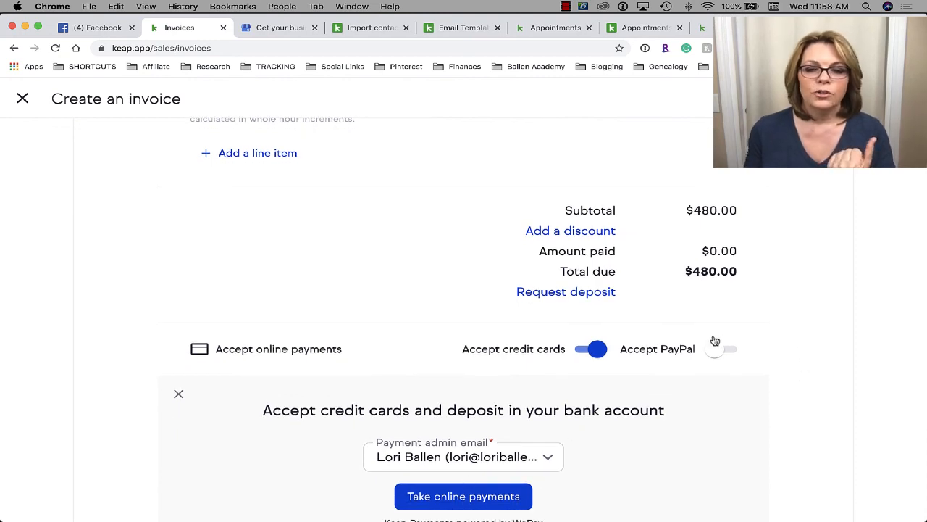
click(727, 354)
scroll(729, 356, down, 5)
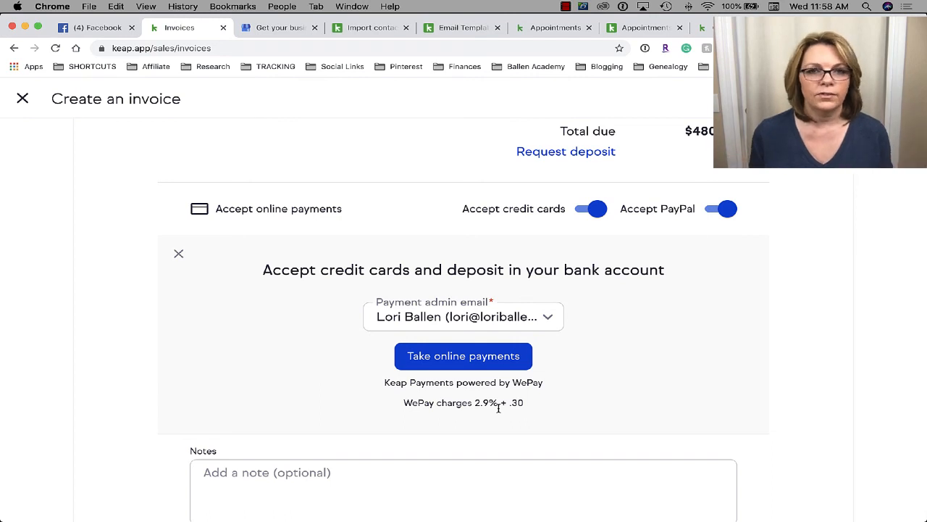
- Scroll through the invoice's Notes, Terms and Attachments sections and back up
scroll(498, 408, down, 1)
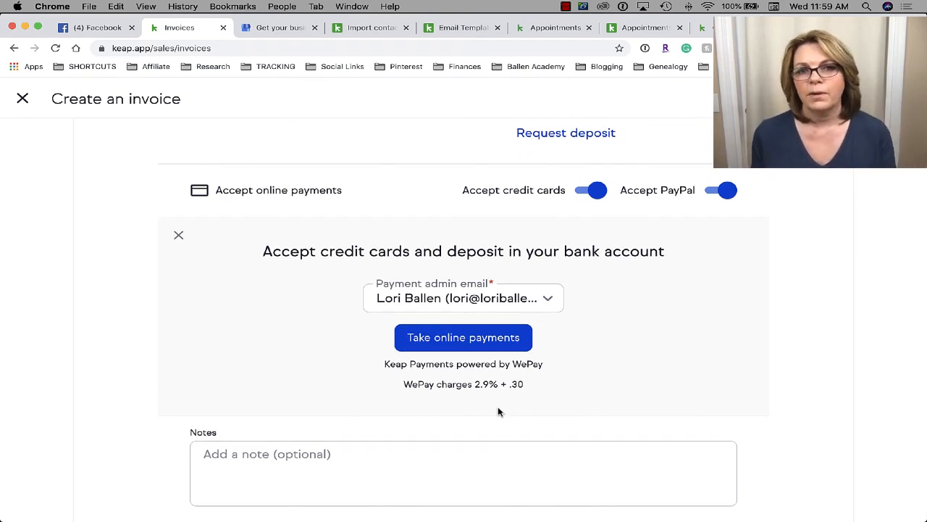
scroll(499, 411, down, 6)
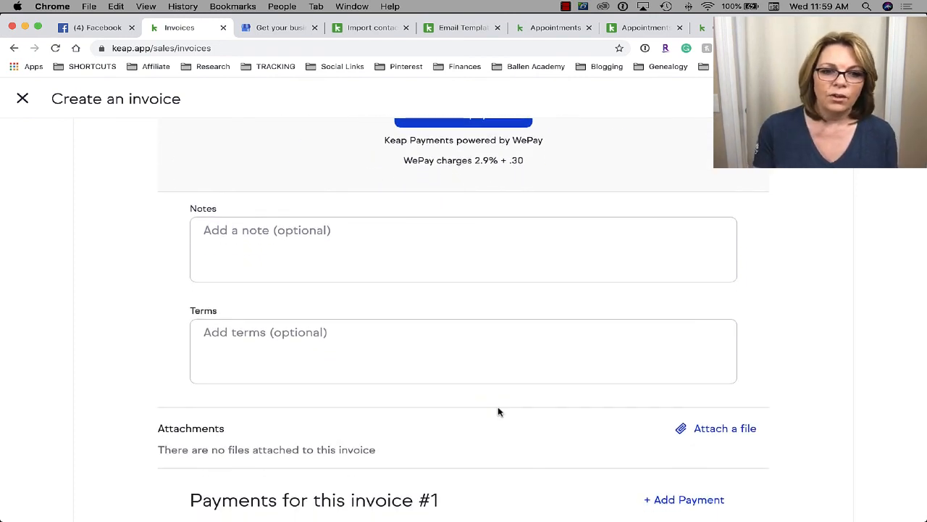
scroll(498, 411, down, 3)
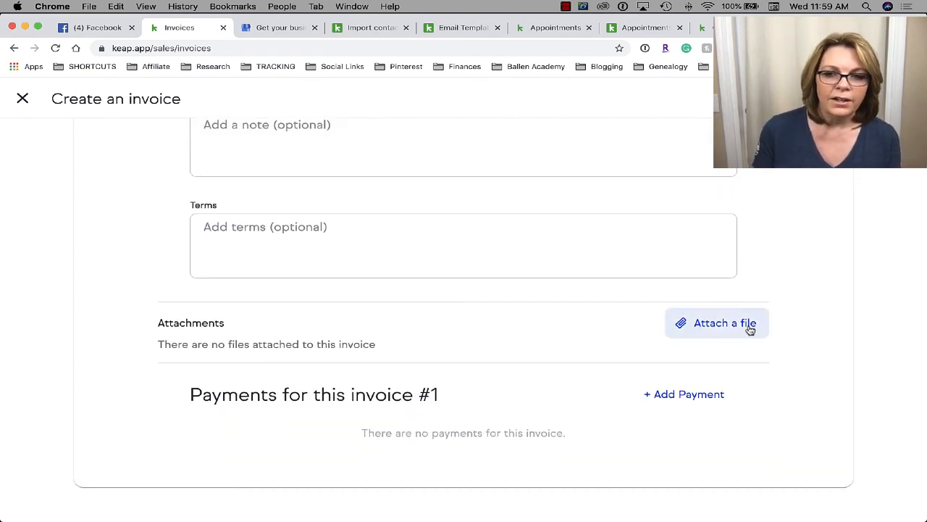
scroll(543, 394, up, 15)
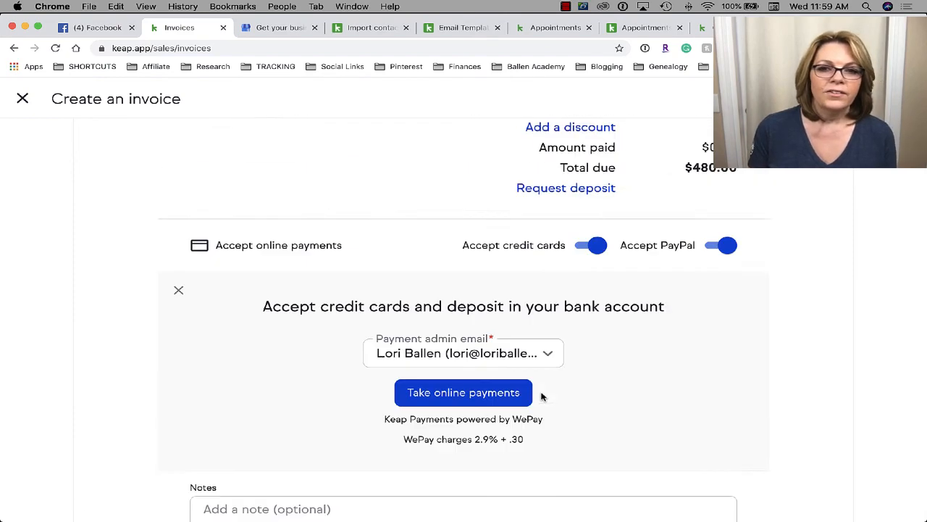
scroll(586, 331, up, 4)
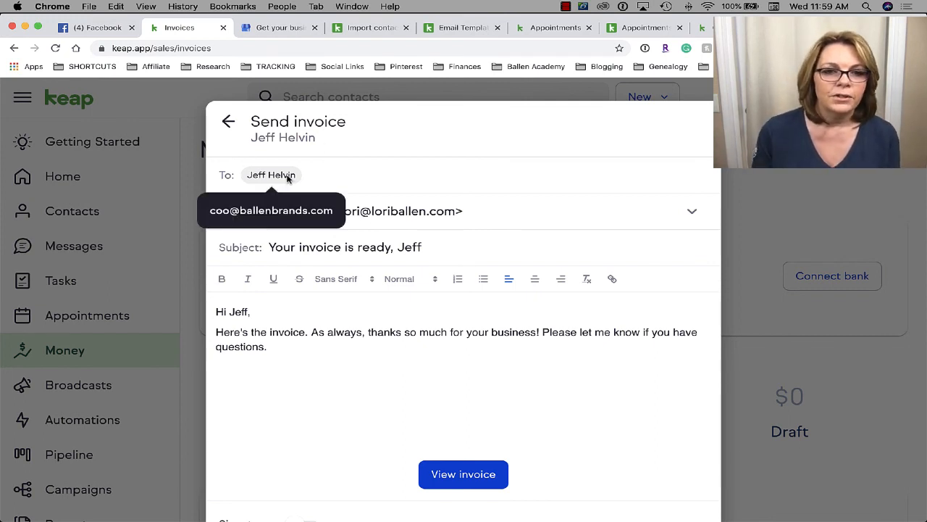
- Switch on the Signature toggle in the Send invoice email and review the drafted message
scroll(656, 197, down, 2)
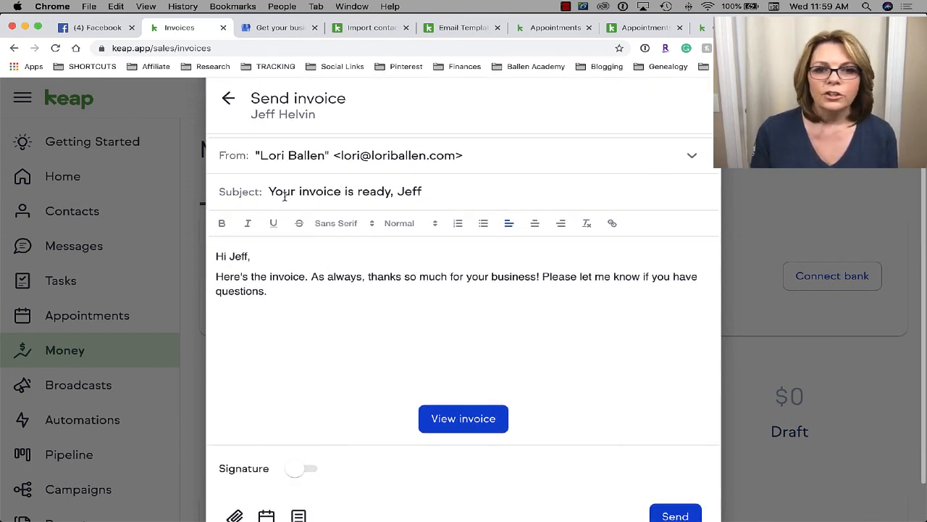
drag(441, 196, 270, 192)
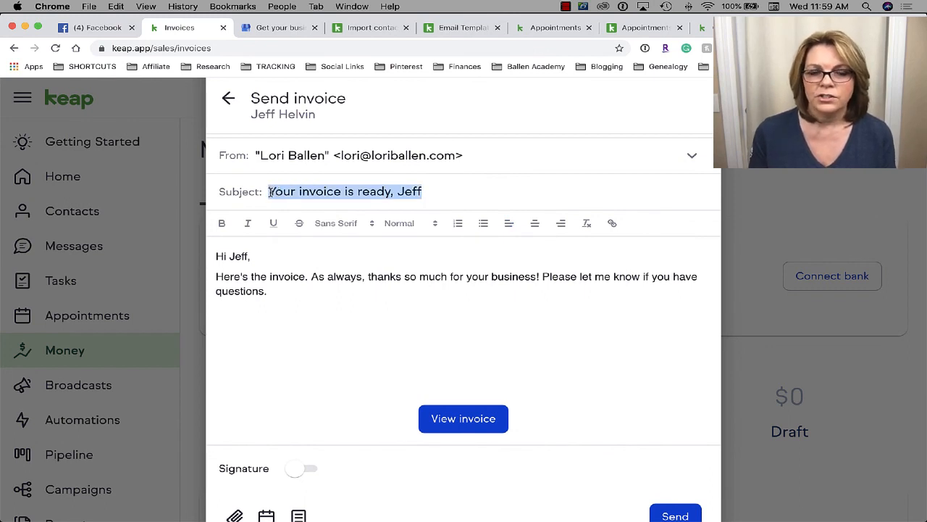
click(308, 277)
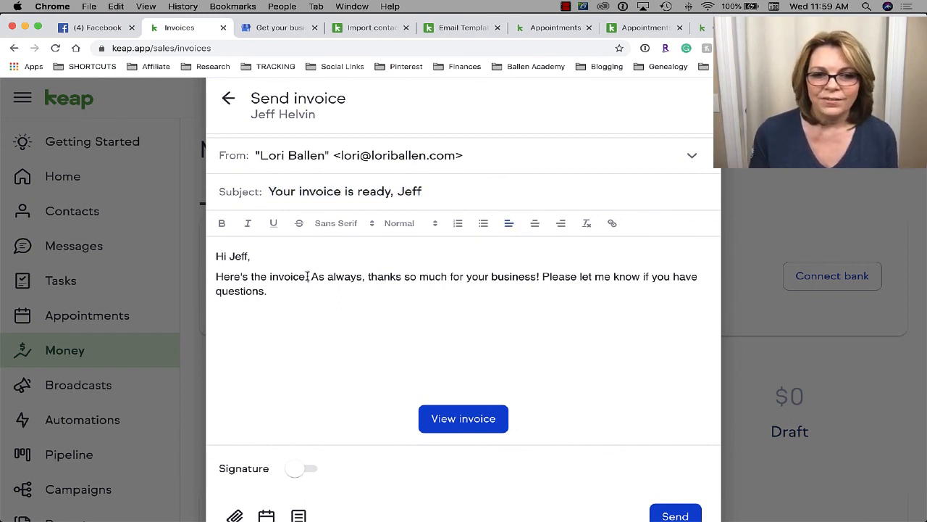
scroll(558, 287, down, 2)
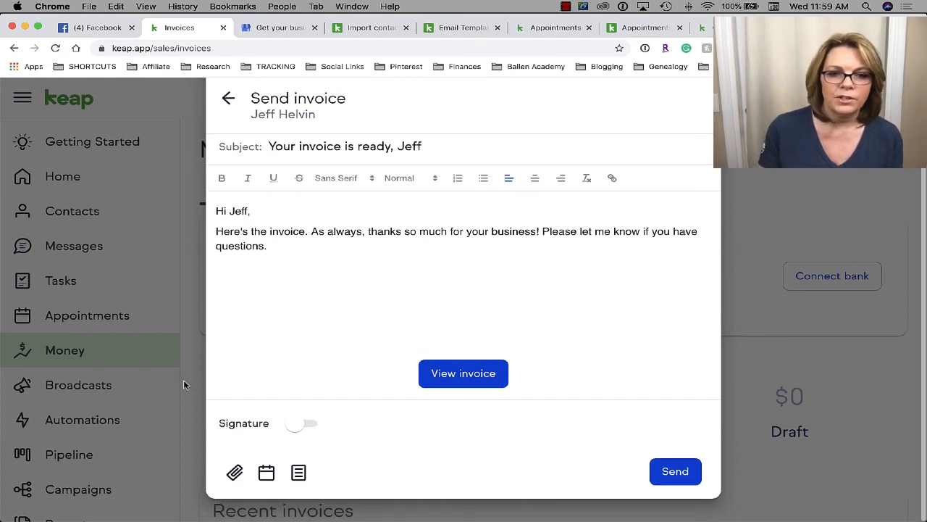
click(310, 423)
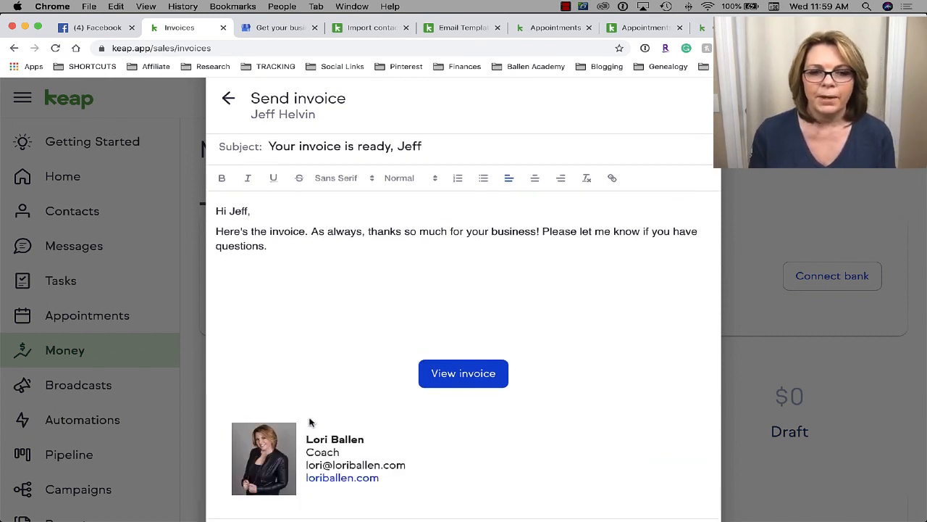
scroll(309, 422, down, 3)
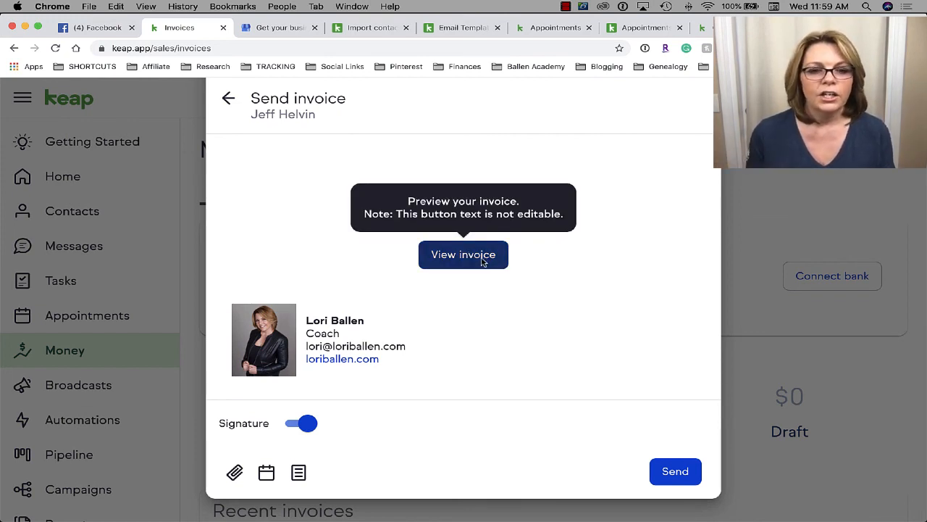
scroll(482, 259, up, 3)
scroll(481, 258, down, 1)
scroll(481, 259, down, 1)
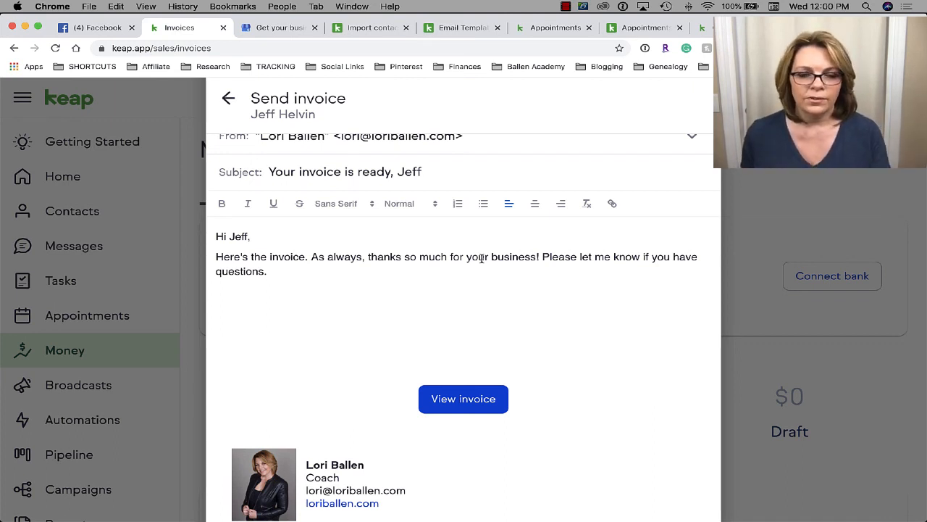
scroll(482, 258, down, 4)
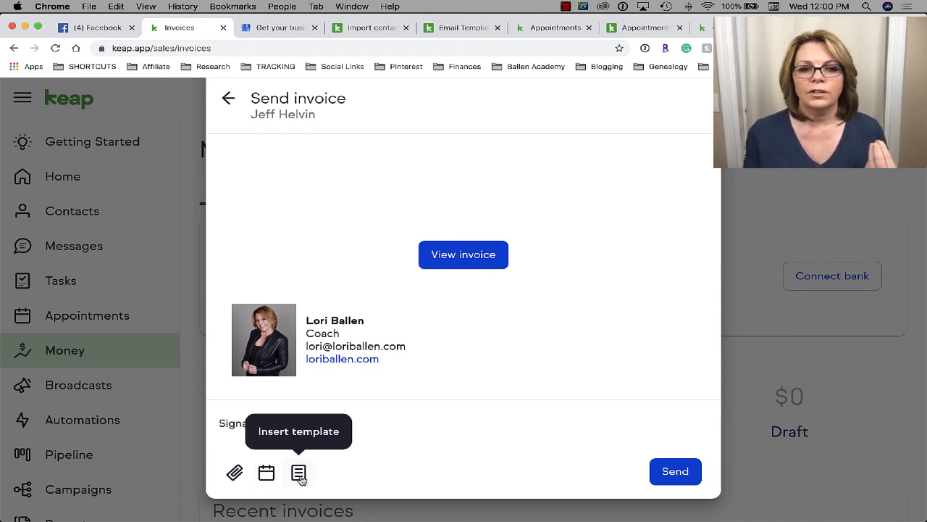
scroll(548, 432, up, 5)
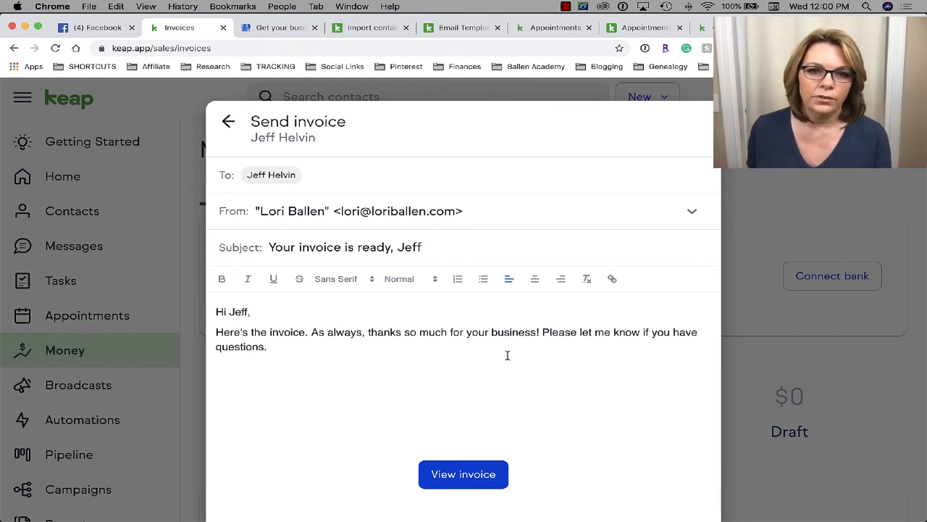
- Append '(SAMPLE)' to the invoice email subject and send the invoice
scroll(507, 355, down, 1)
scroll(507, 355, down, 5)
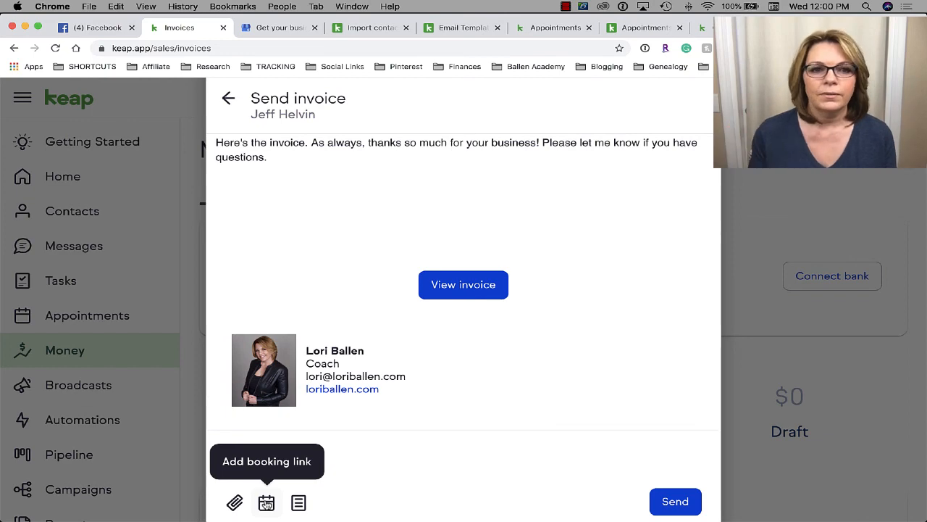
scroll(620, 516, down, 1)
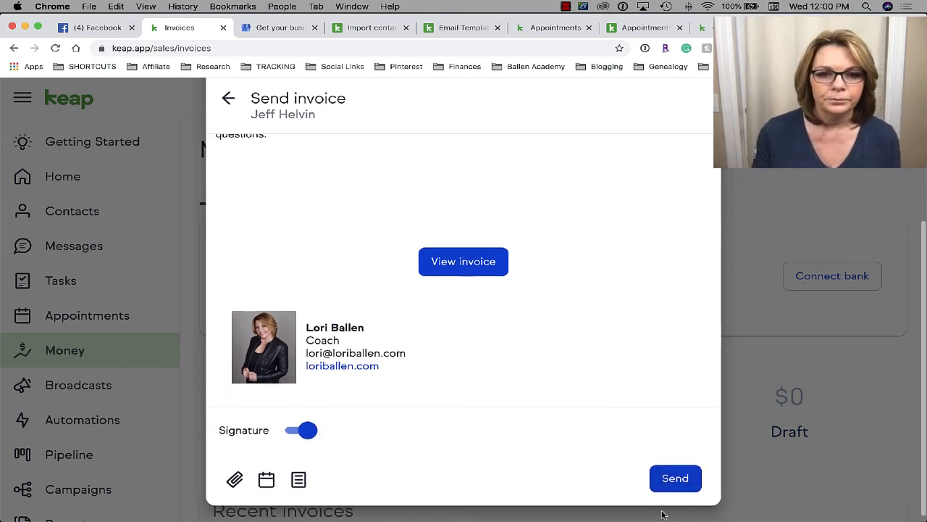
scroll(661, 507, up, 10)
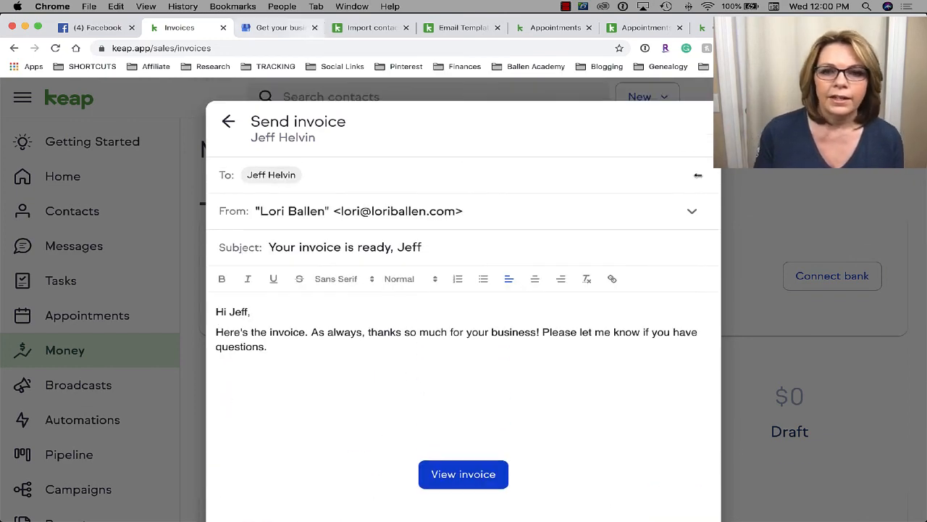
scroll(515, 516, down, 6)
scroll(452, 376, up, 6)
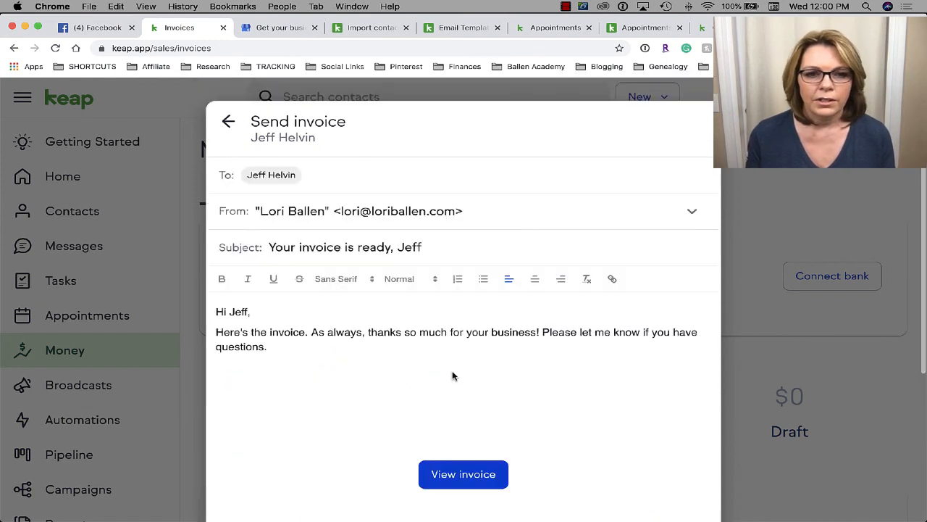
click(438, 246)
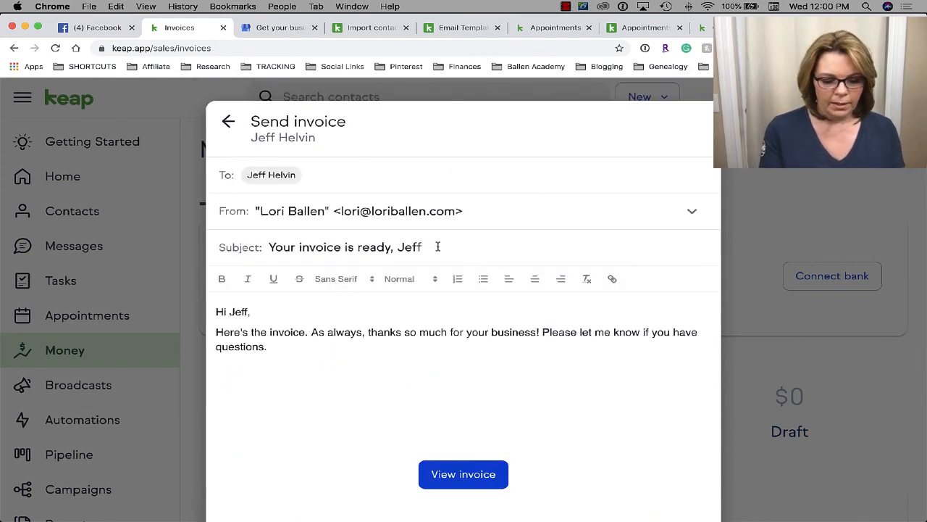
text((SAMPLE))
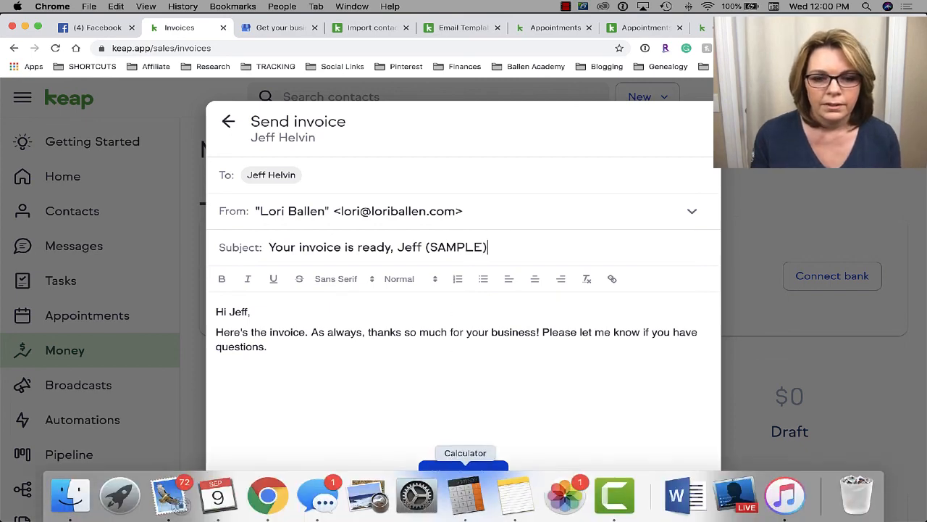
scroll(584, 418, down, 5)
scroll(641, 361, down, 2)
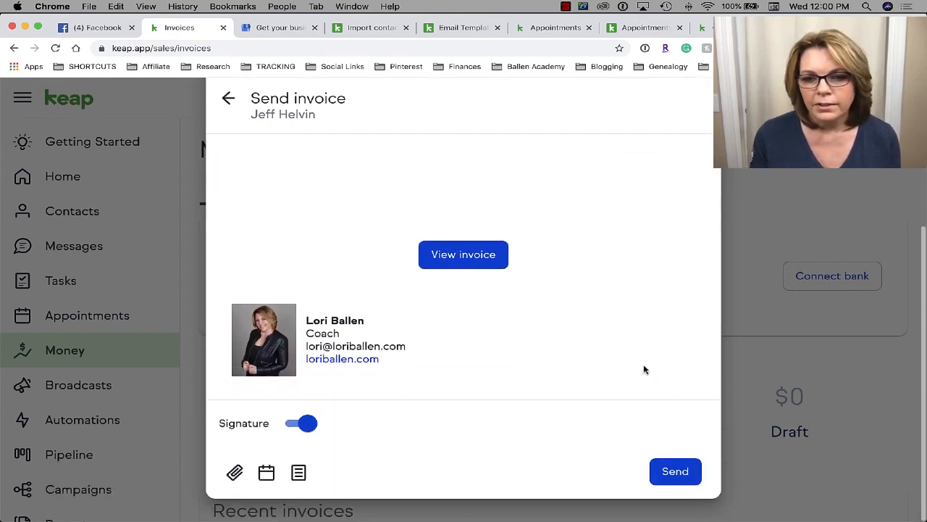
click(675, 472)
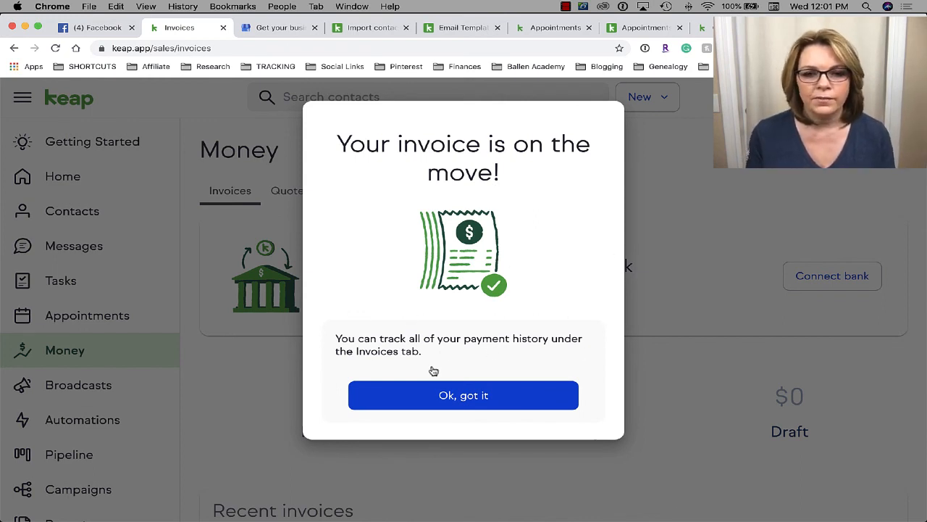
click(467, 405)
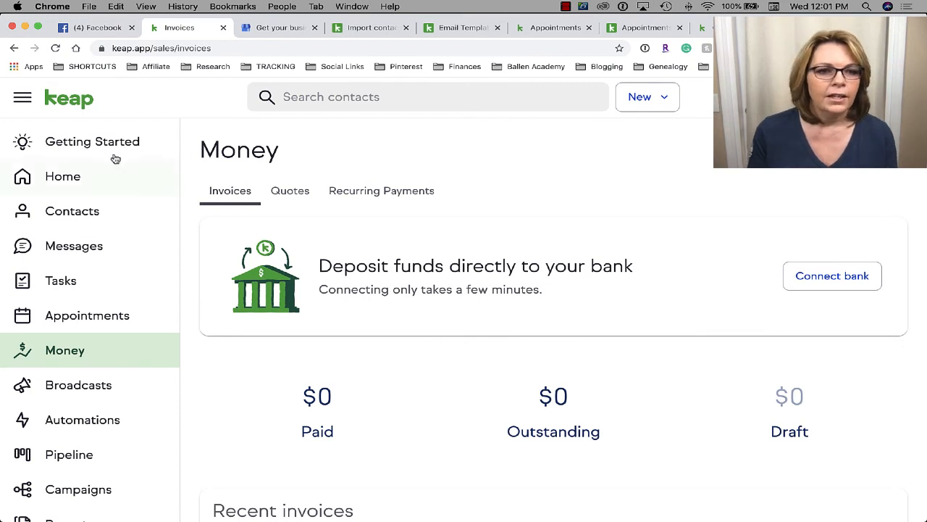
scroll(80, 312, down, 1)
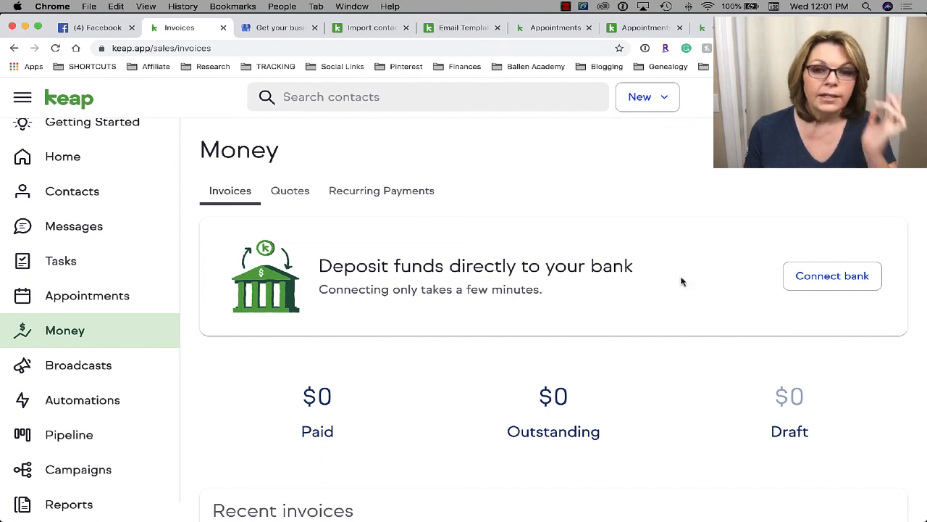
scroll(600, 273, down, 3)
scroll(600, 279, down, 5)
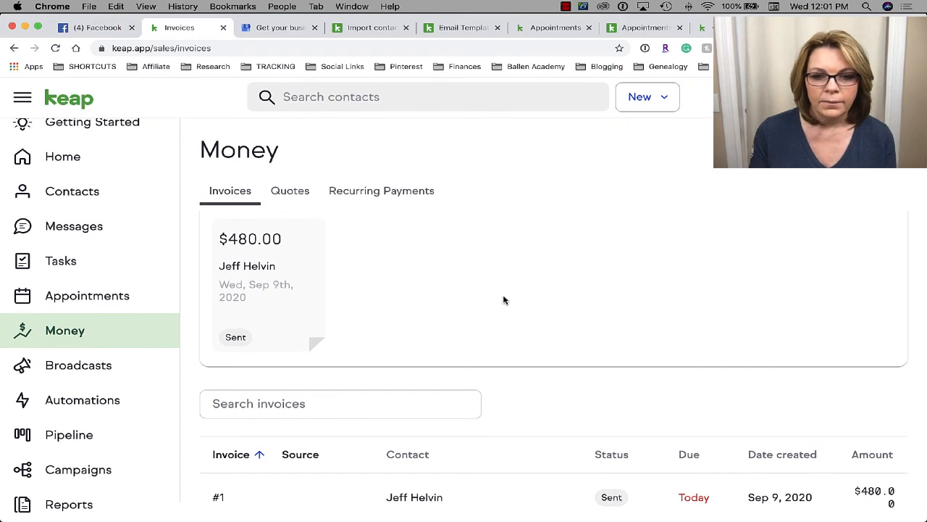
scroll(492, 304, up, 2)
scroll(493, 304, down, 2)
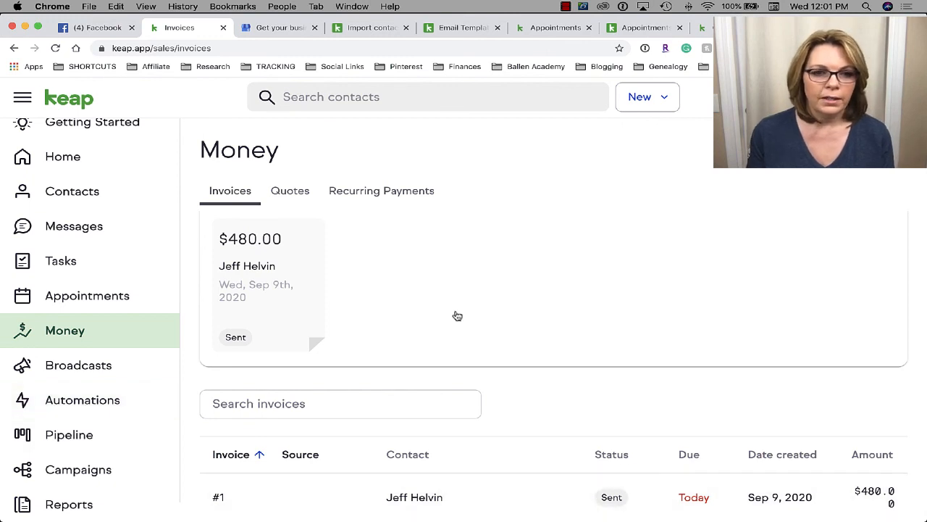
scroll(794, 279, up, 5)
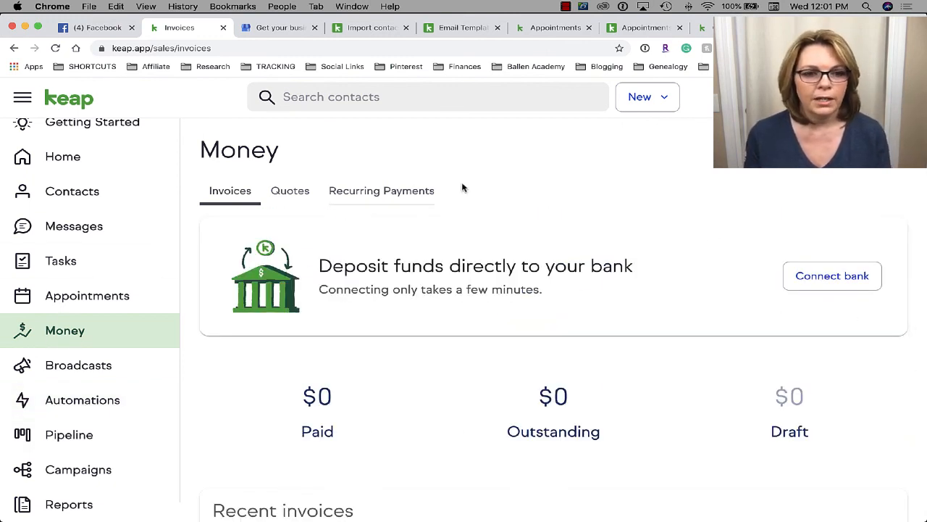
scroll(102, 162, up, 1)
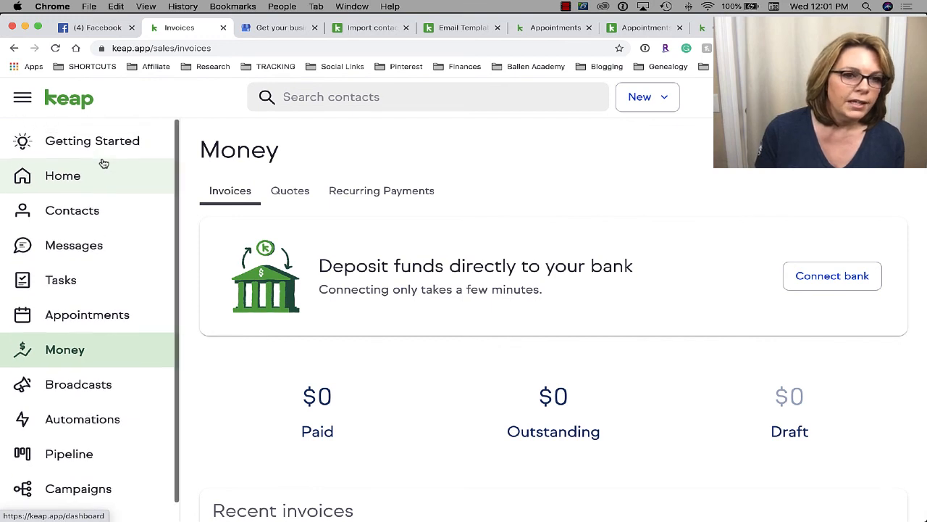
scroll(103, 162, down, 1)
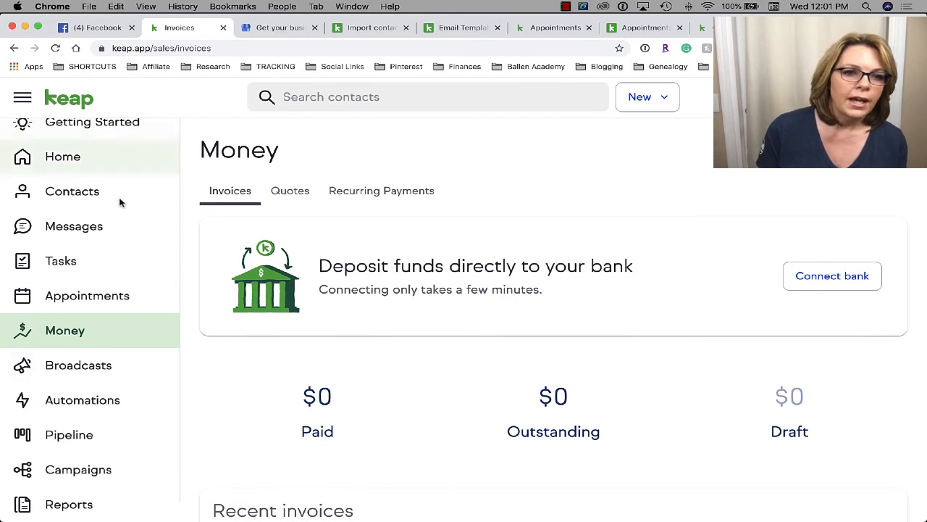
- Hide the follow-up communication and payments task lists, then go to the Messages page
click(112, 122)
scroll(573, 370, down, 10)
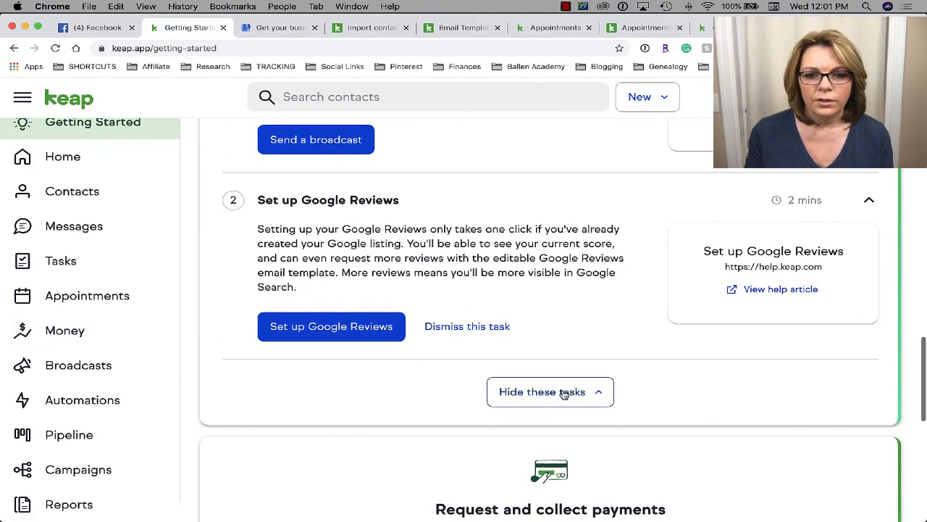
click(566, 392)
scroll(563, 392, down, 4)
scroll(602, 329, down, 6)
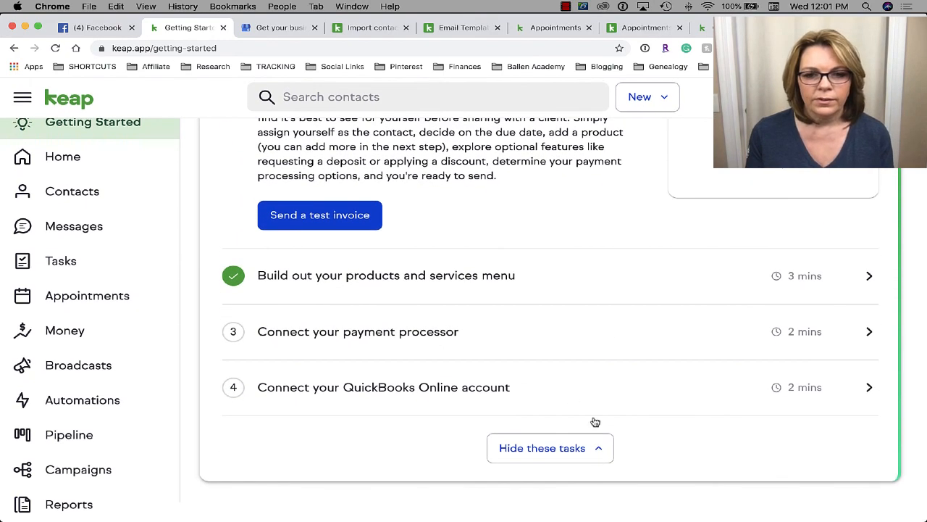
click(541, 446)
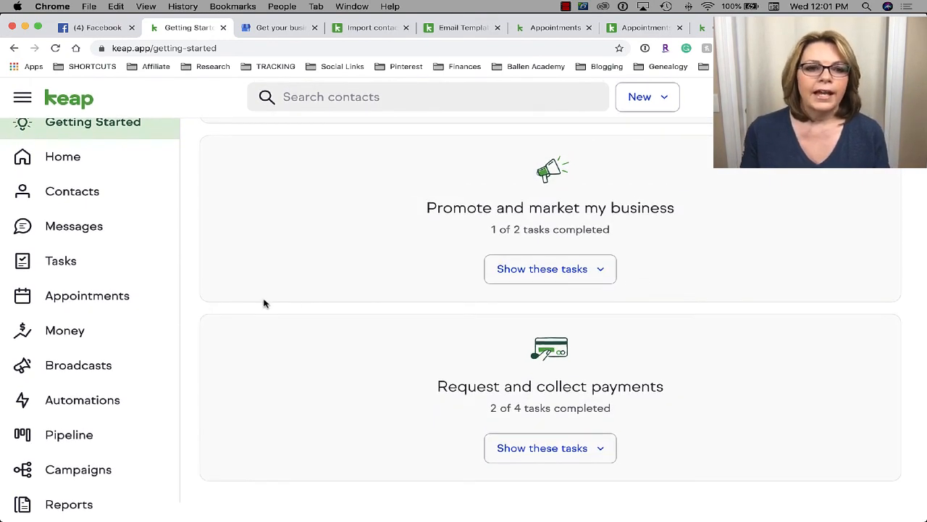
click(81, 232)
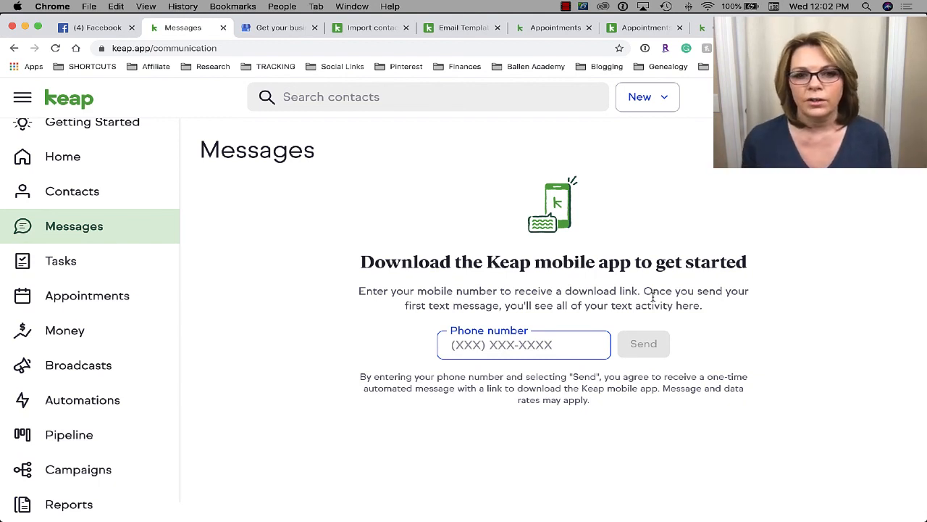
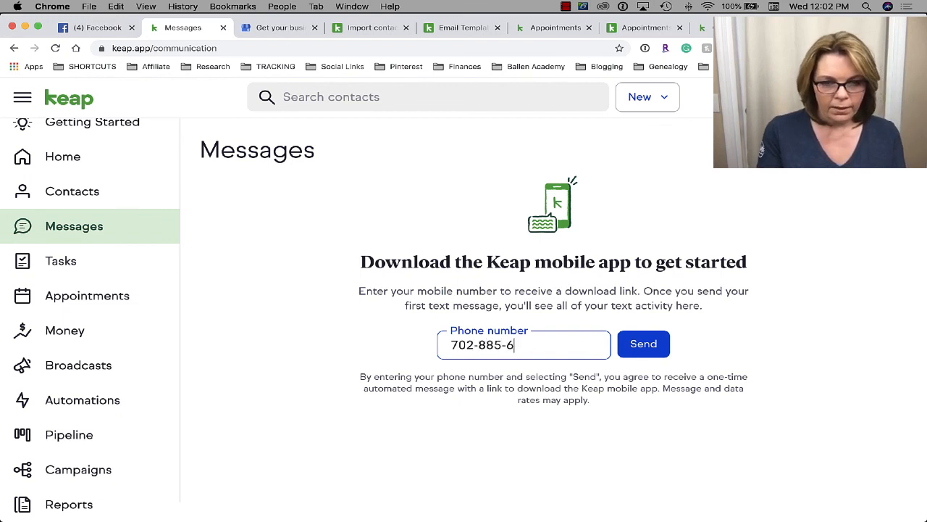
- Enter your mobile phone number and send the Keap app download link to it
click(644, 345)
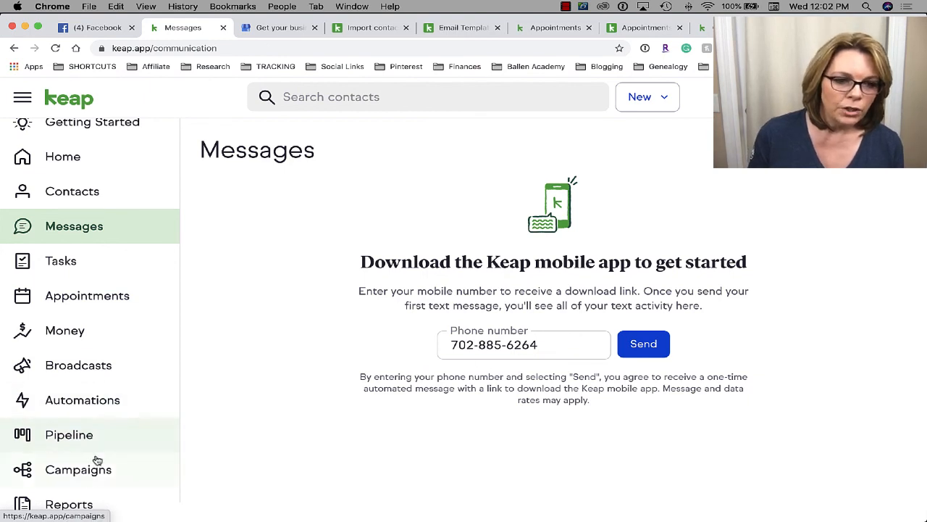
click(131, 475)
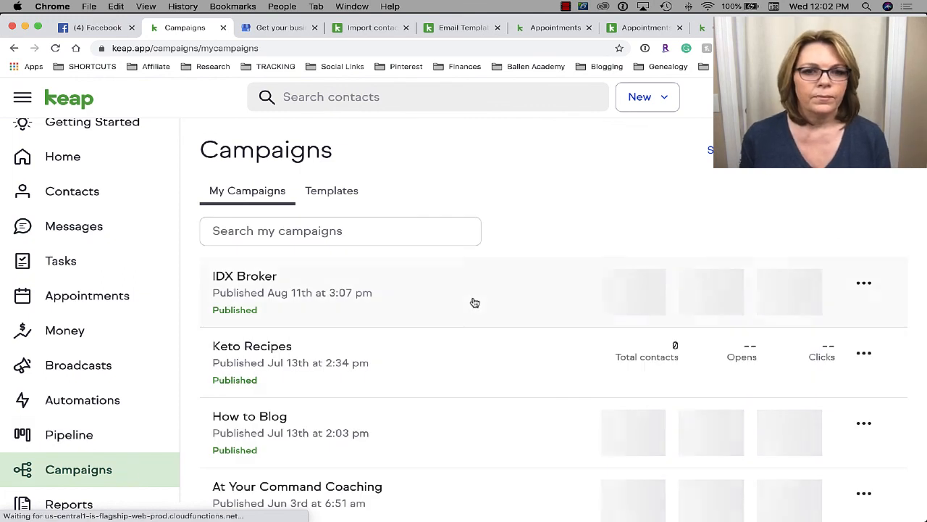
- Create a new campaign from the My Campaigns list
scroll(426, 324, down, 1)
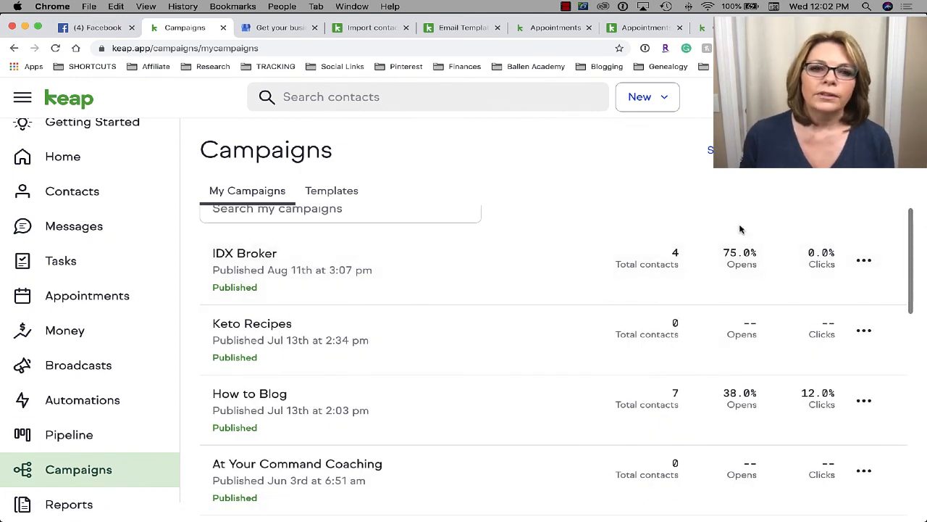
click(753, 150)
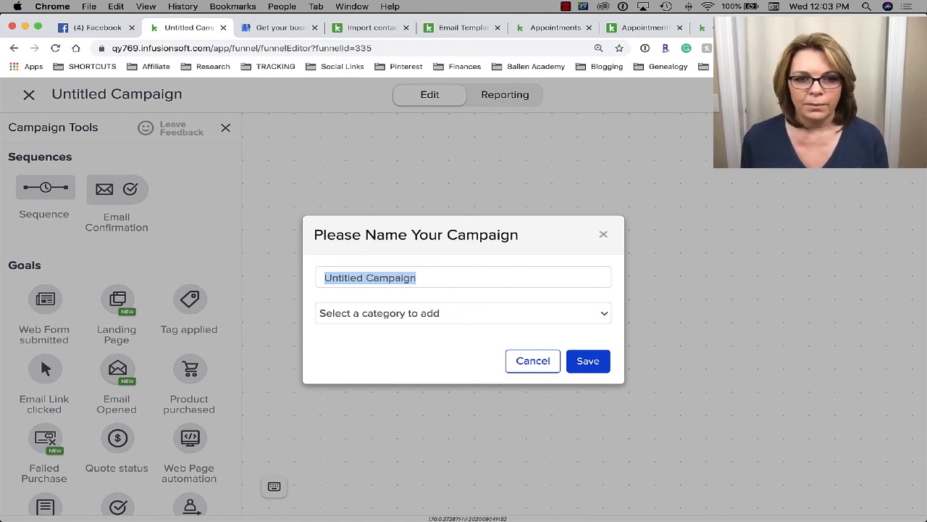
- Name the campaign 'How to Blog Ebook (sample)', assign the blogger category, and save
text(H)
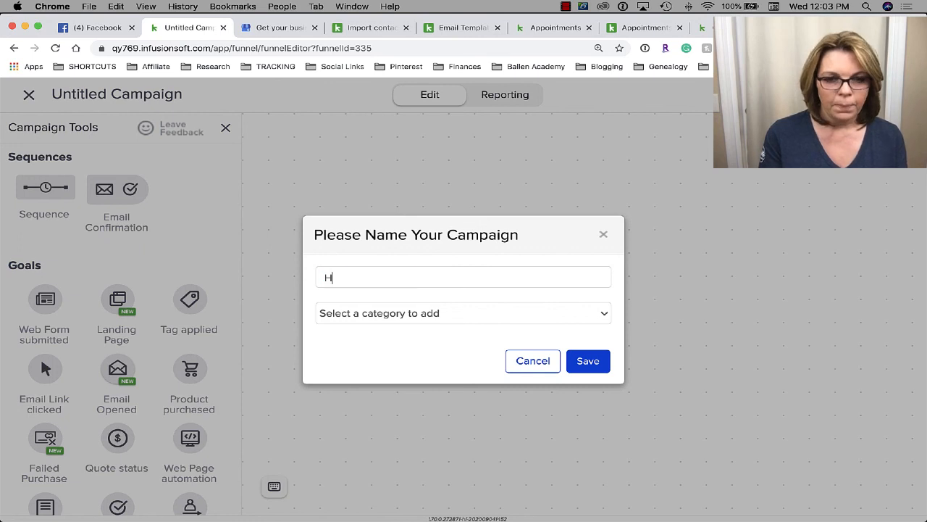
text(ow to Blog Eb)
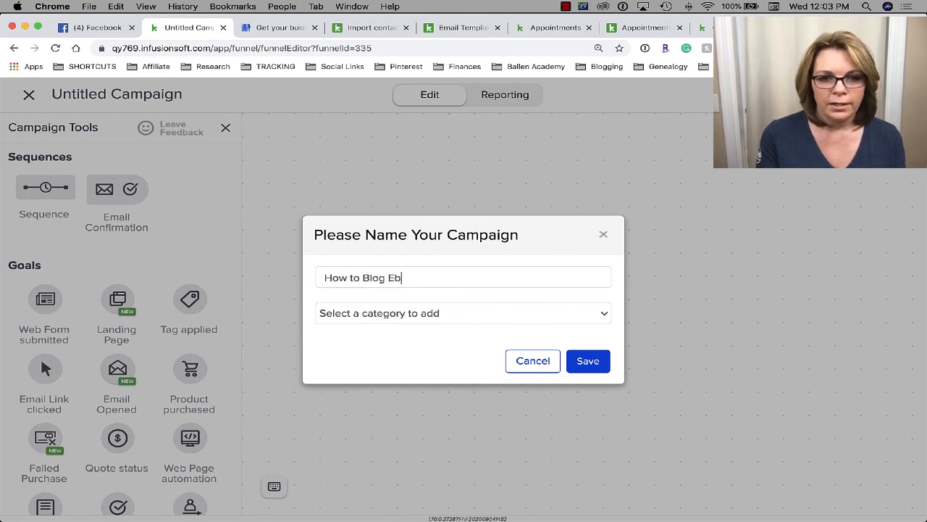
text(ook (samp)
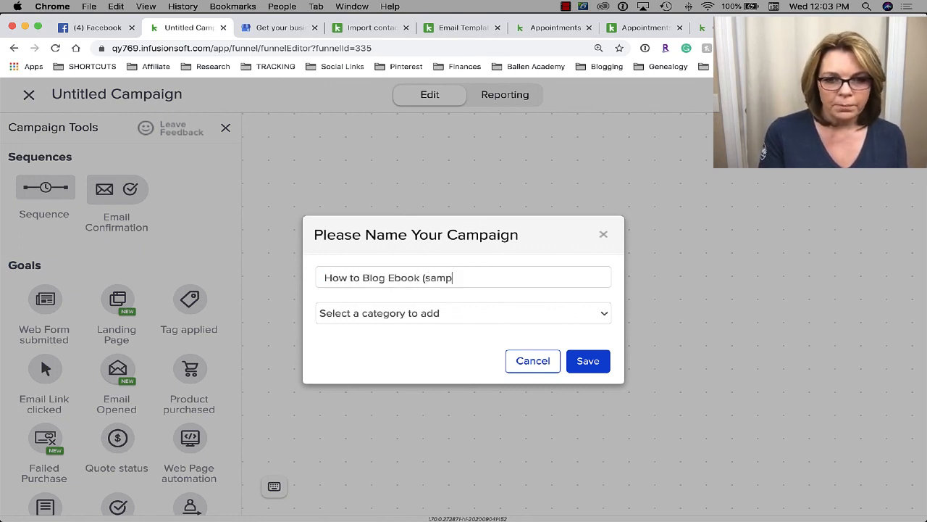
text(le))
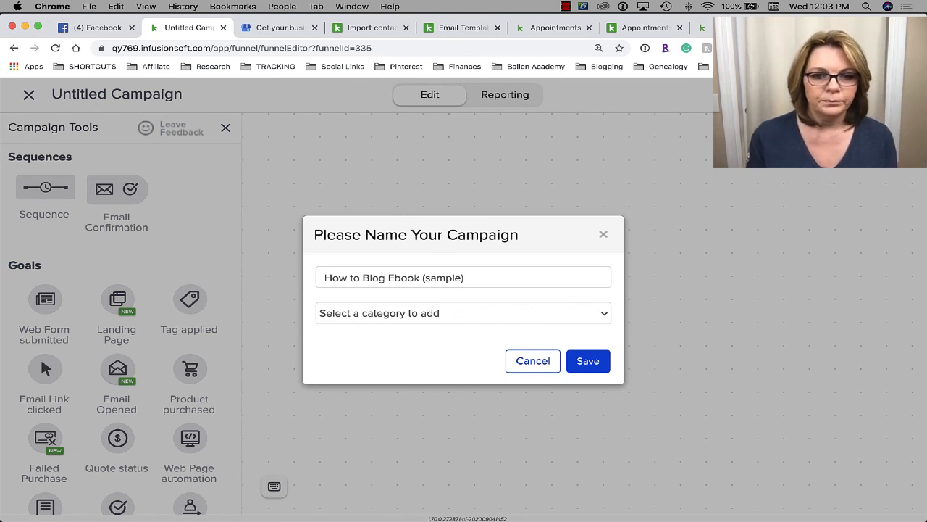
click(428, 313)
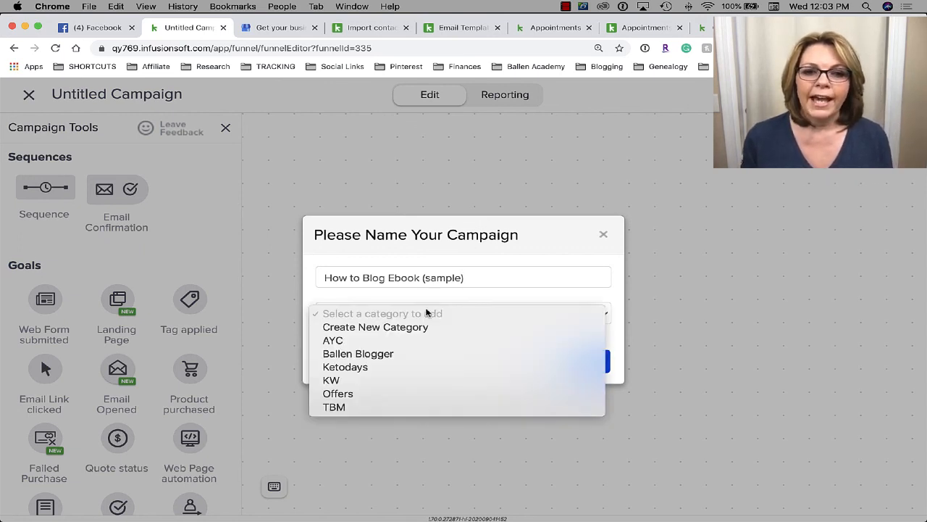
click(384, 355)
click(436, 293)
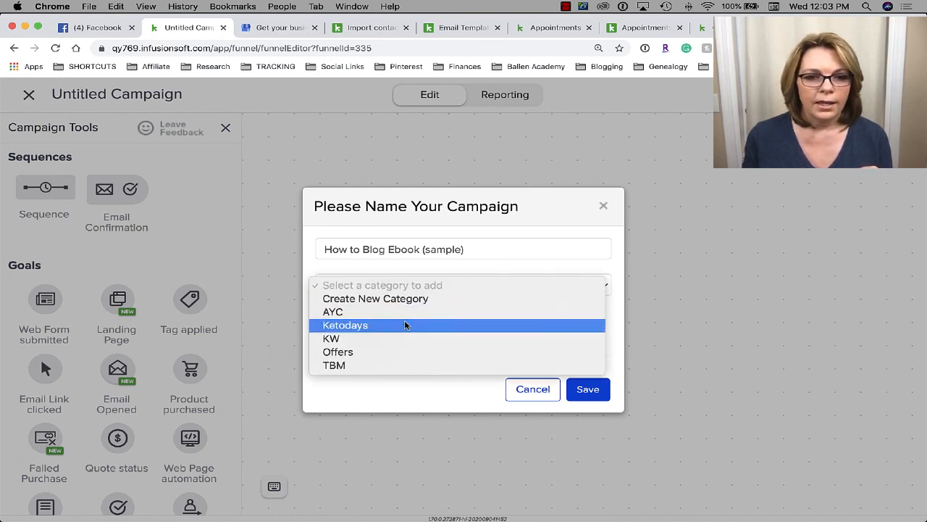
click(530, 260)
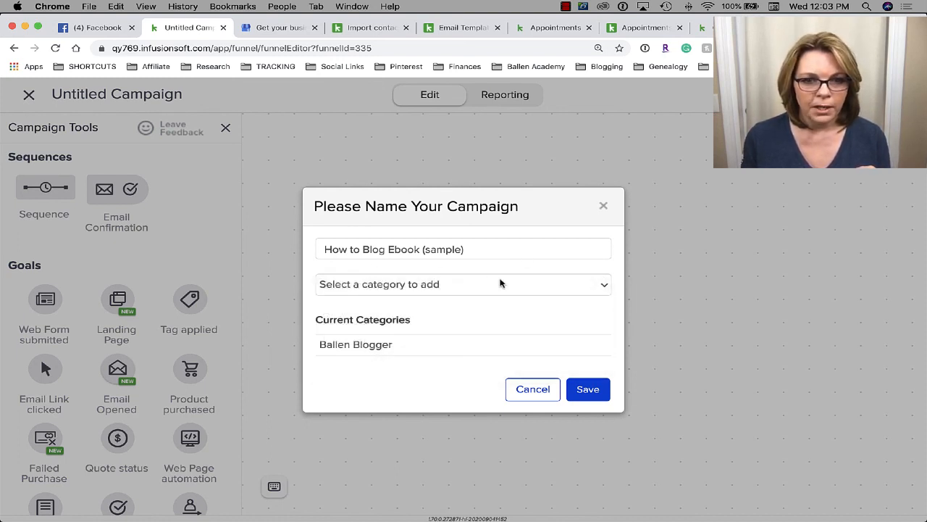
click(588, 389)
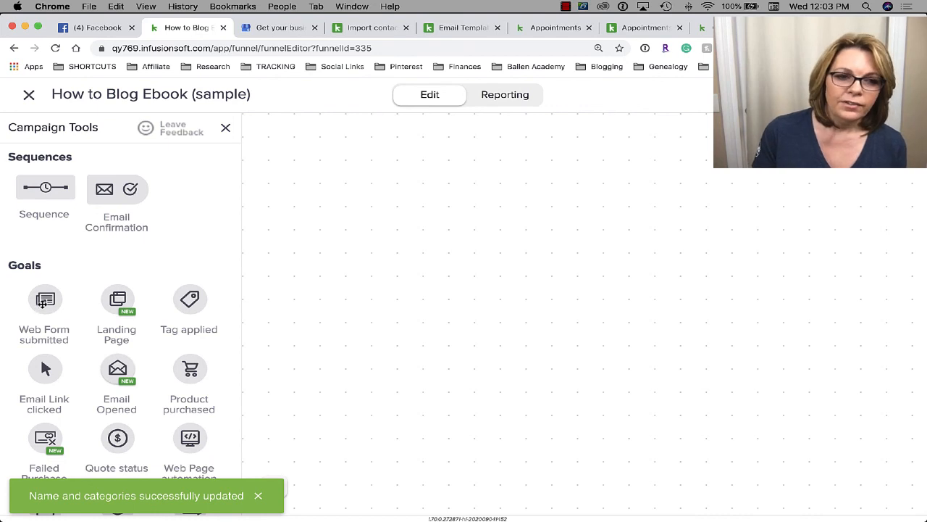
- Place a Web Form submitted goal on the canvas and open its form editor
drag(42, 303, 352, 178)
mouse_move(351, 178)
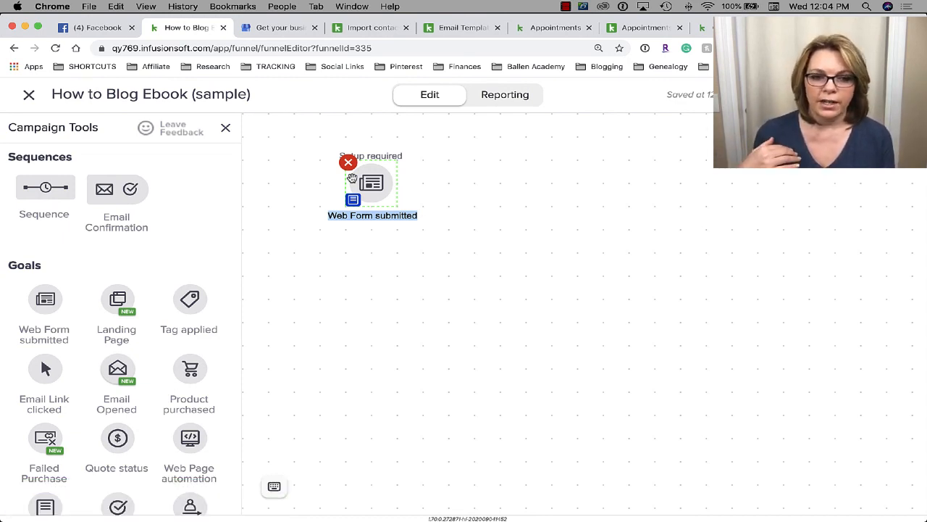
double_click(367, 184)
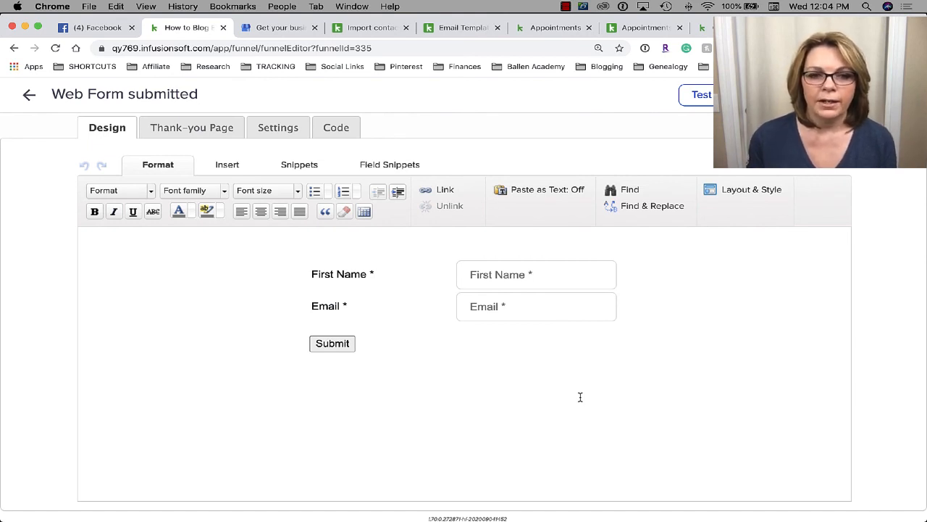
- Enable Last Name in the form's Name Field Settings so it appears between First Name and Email
double_click(518, 274)
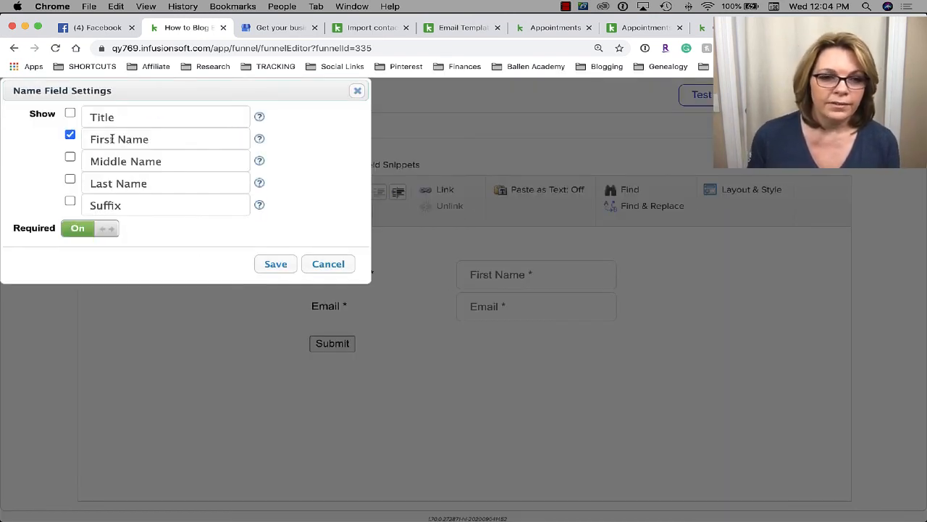
click(69, 181)
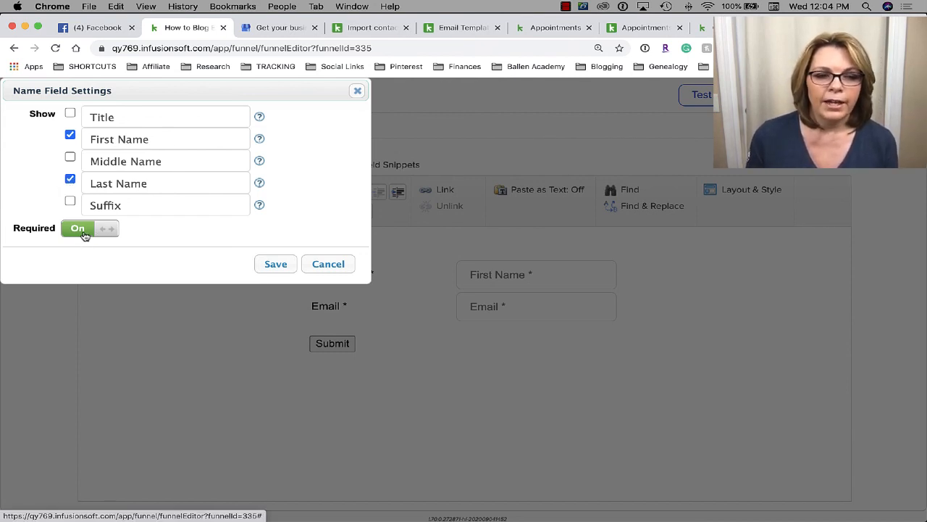
click(273, 262)
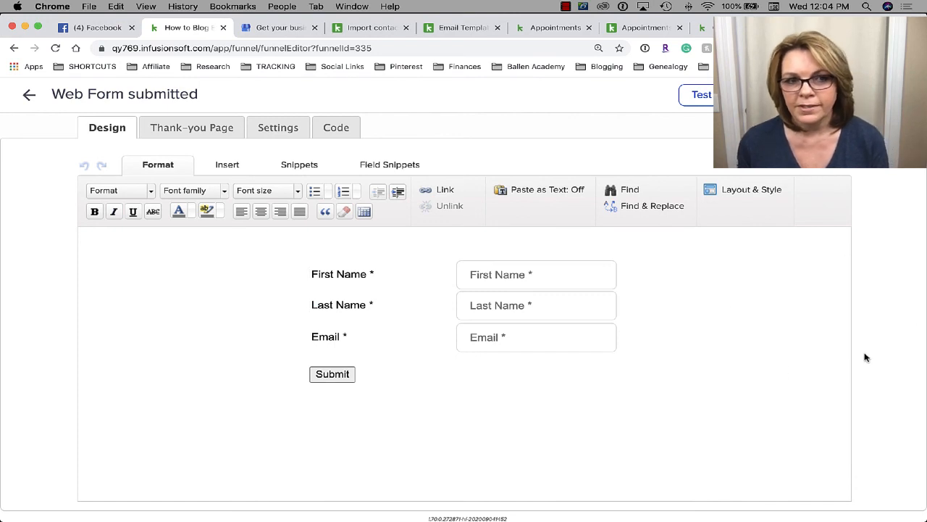
- Apply the Marketplace style to the form's thank-you page, then go back to the campaign canvas
click(184, 134)
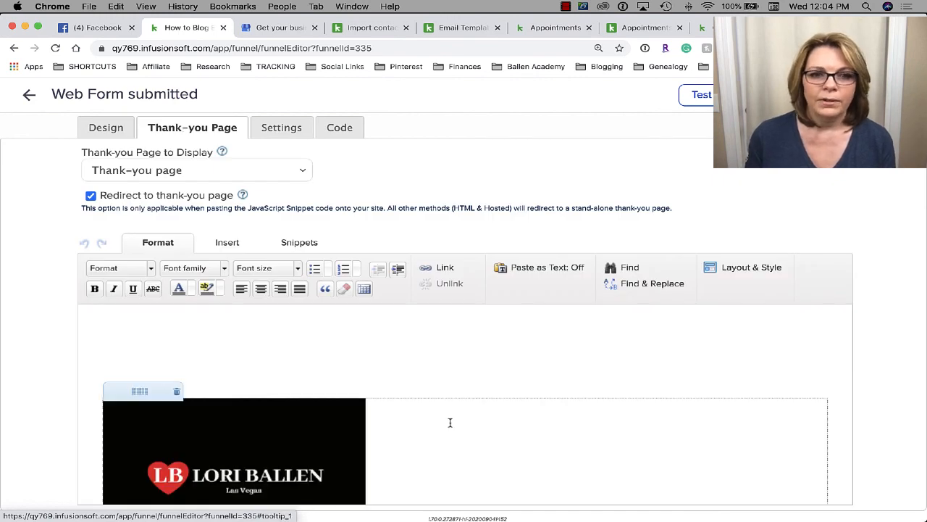
scroll(450, 406, down, 5)
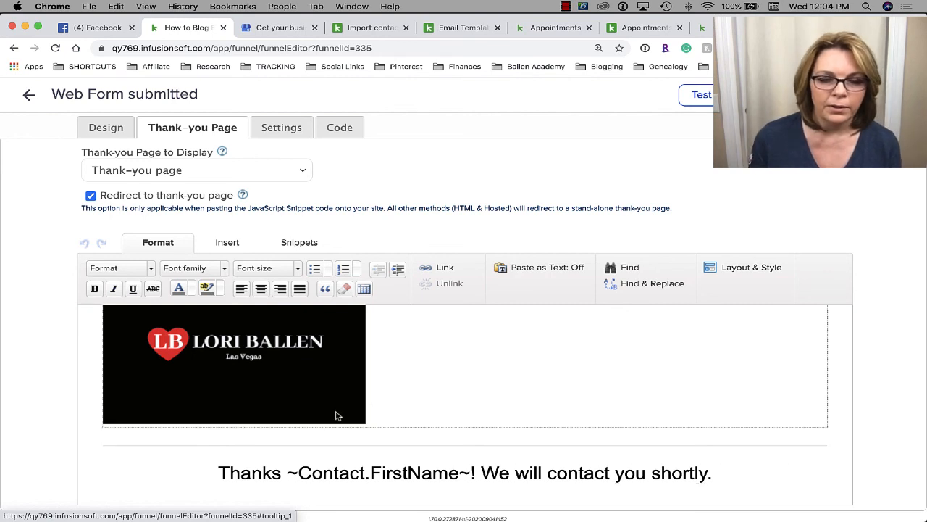
click(742, 268)
click(653, 305)
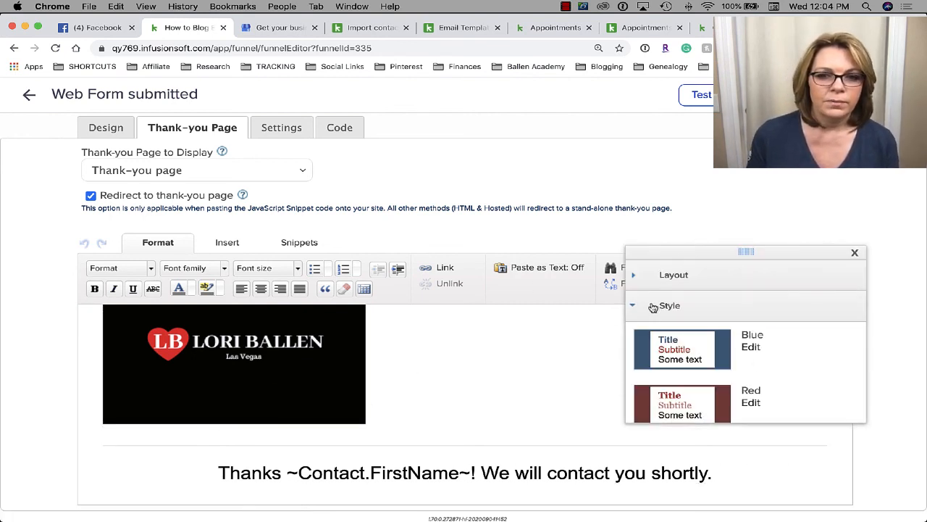
scroll(702, 370, down, 5)
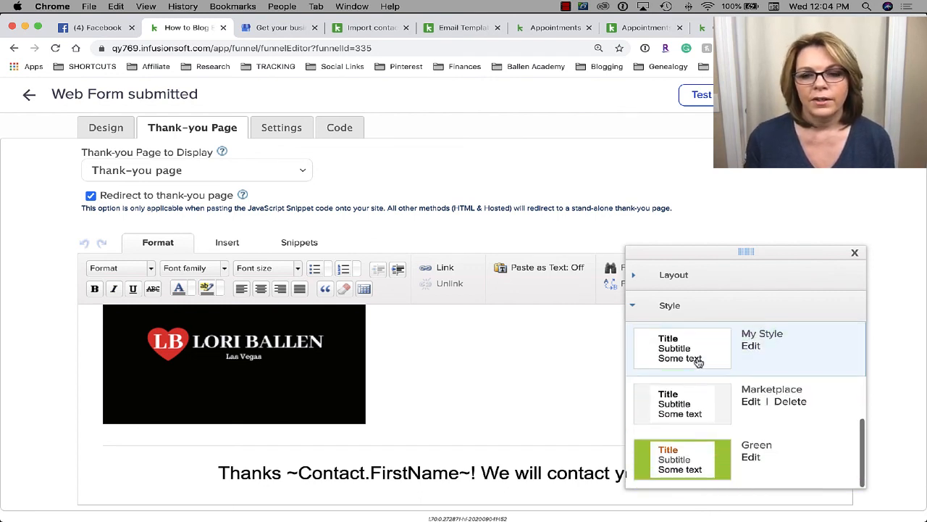
click(694, 357)
click(694, 394)
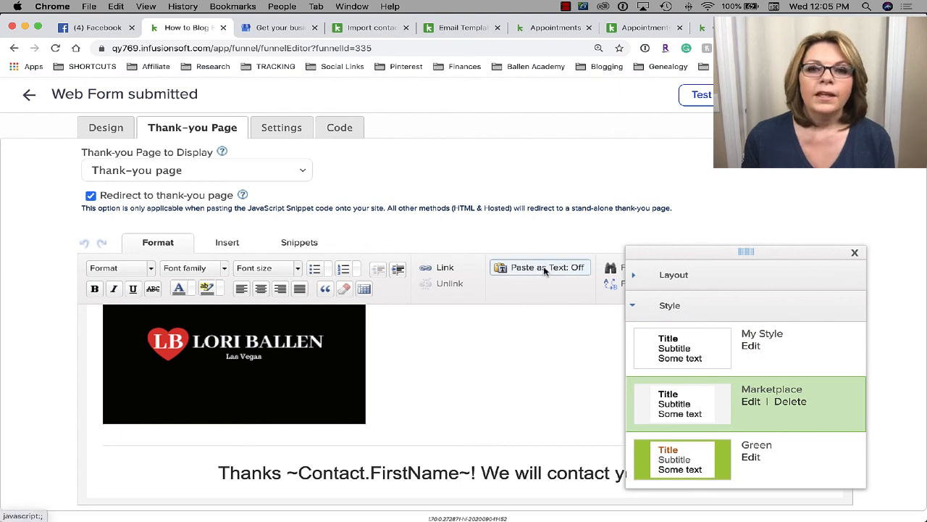
click(854, 253)
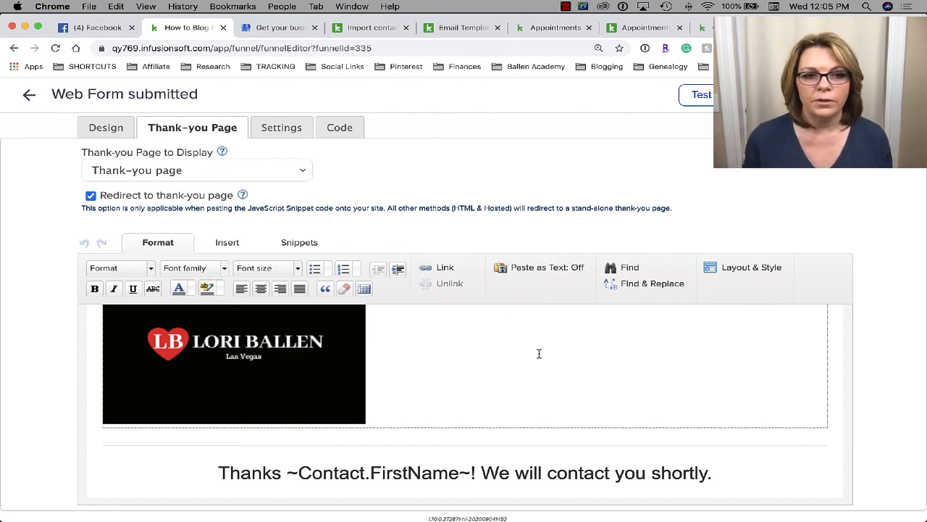
scroll(539, 353, up, 3)
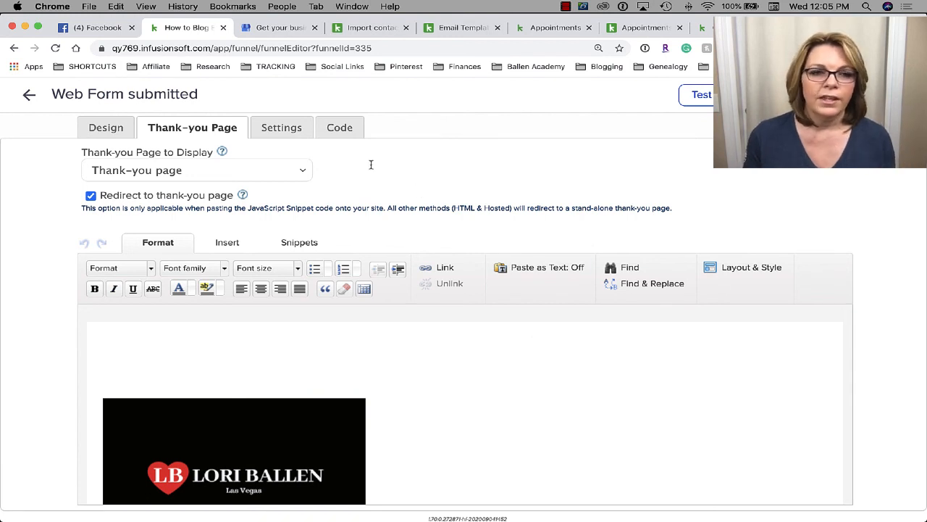
click(25, 97)
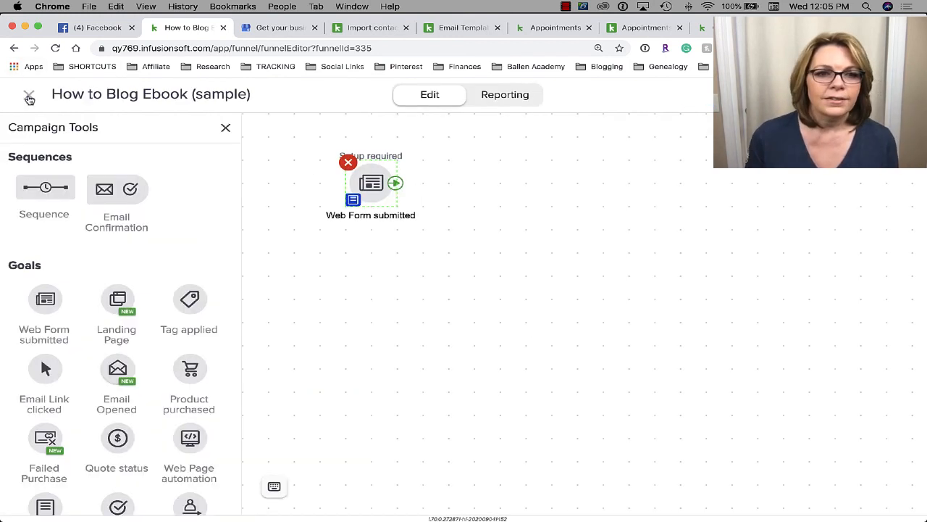
- Delete the Web Form submitted goal and place a Tag applied goal in its spot
click(347, 161)
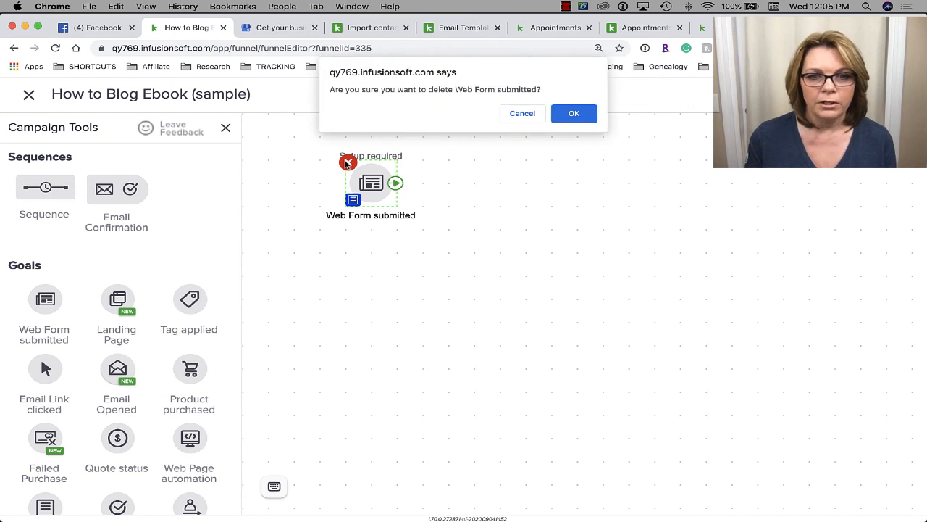
click(565, 116)
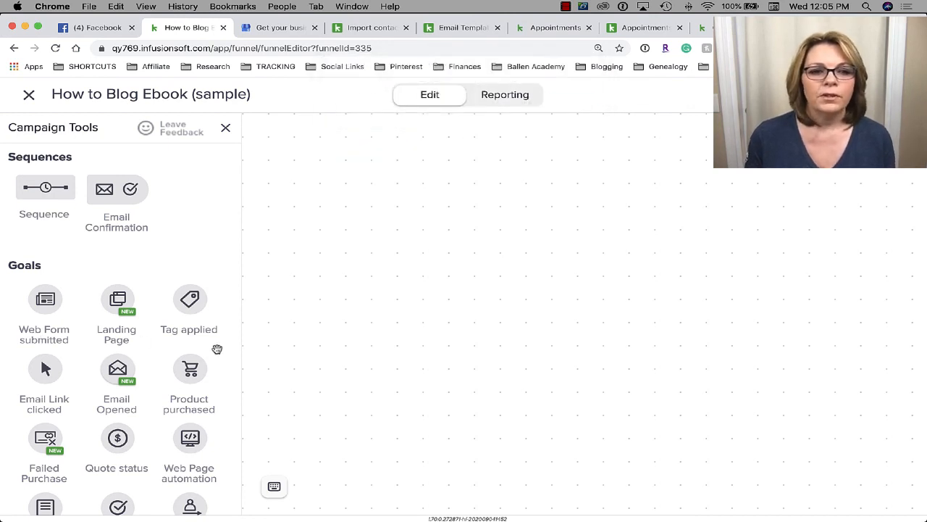
drag(189, 299, 314, 166)
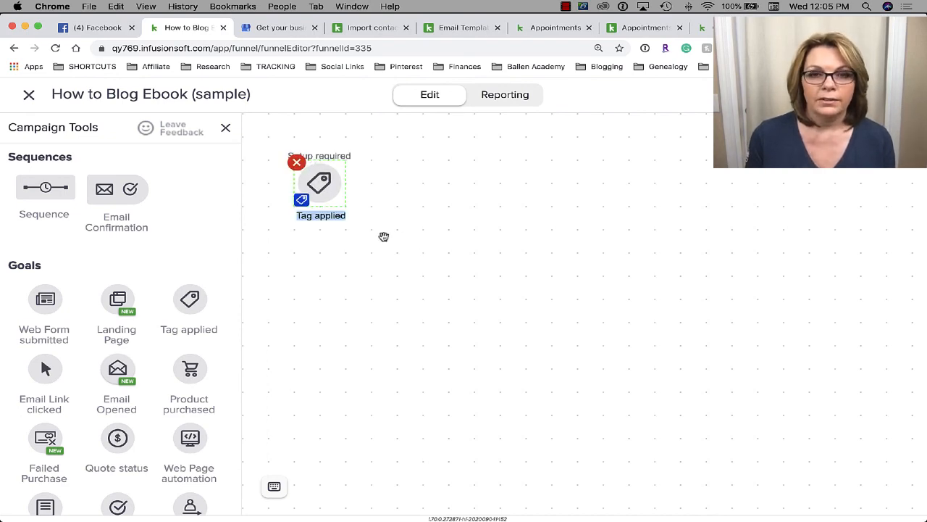
click(319, 184)
- Set the Tag applied goal to trigger on the Offers -> How to Blog ebook tag and save
double_click(318, 184)
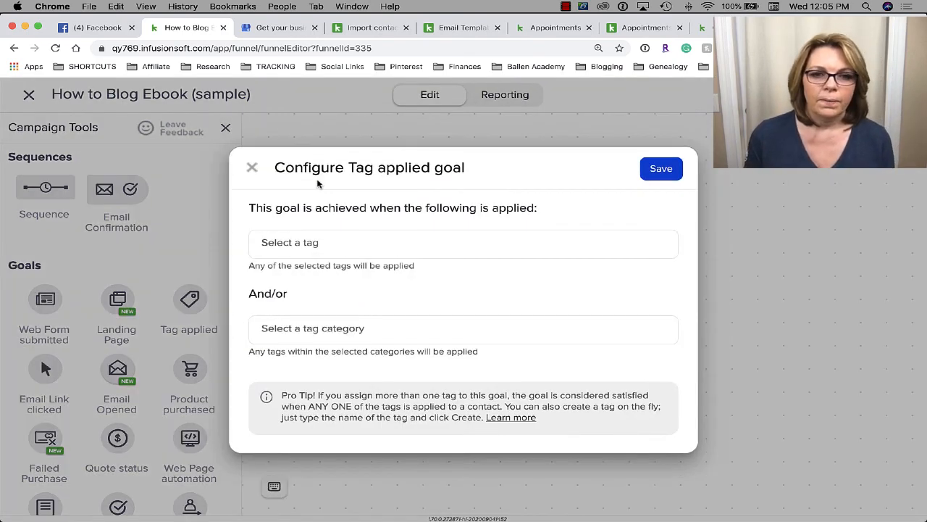
click(345, 241)
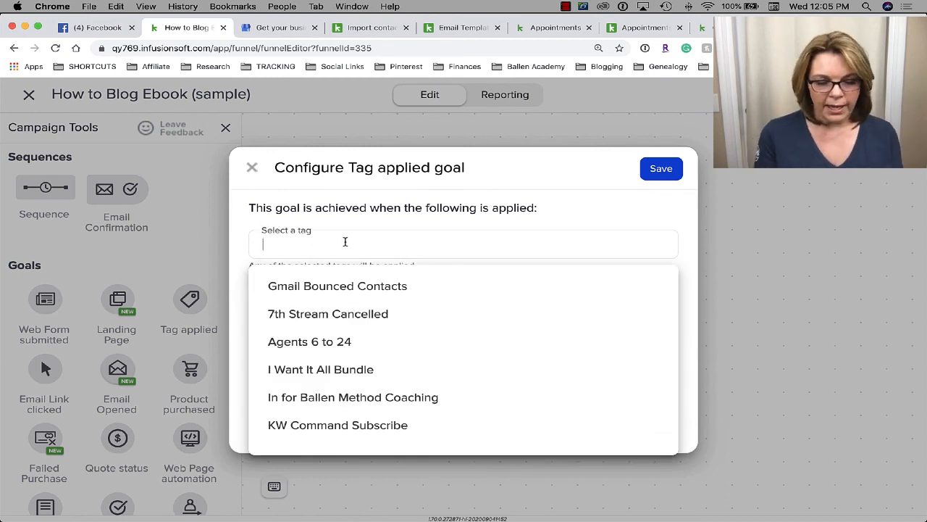
text(how t)
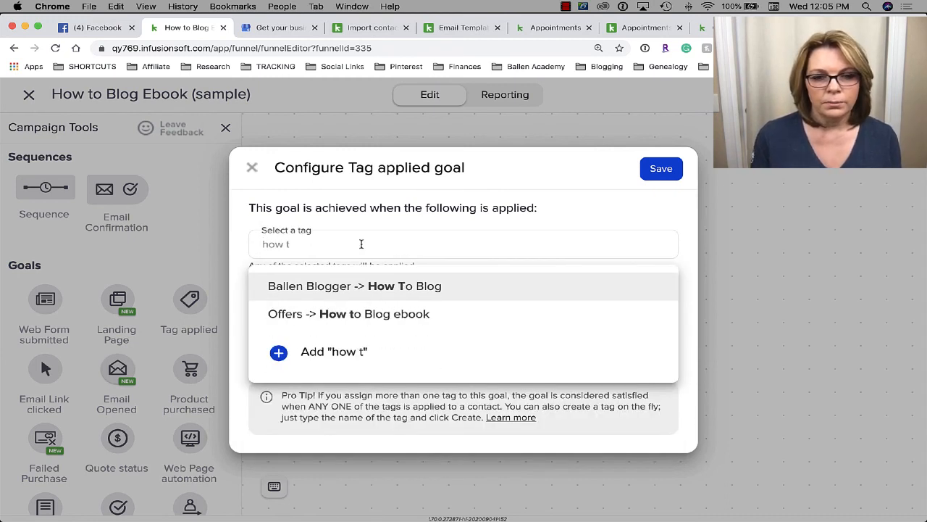
click(415, 313)
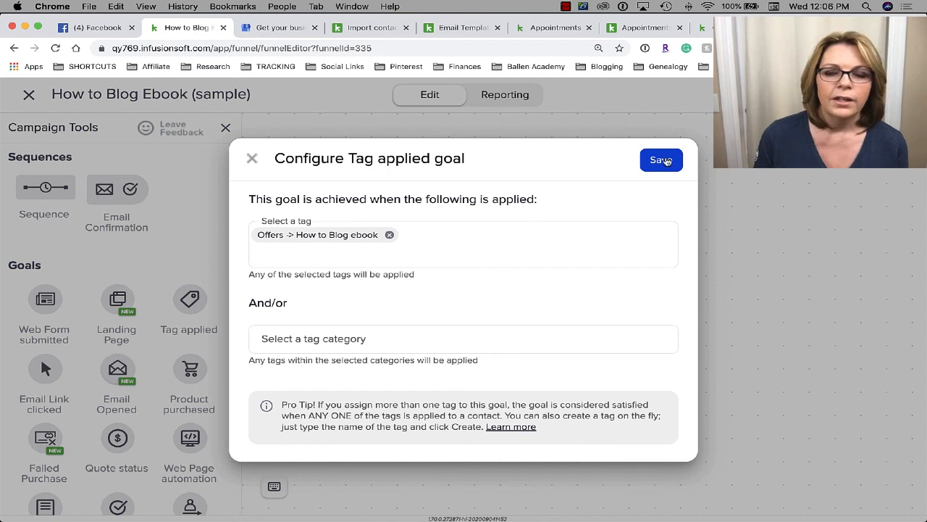
click(666, 160)
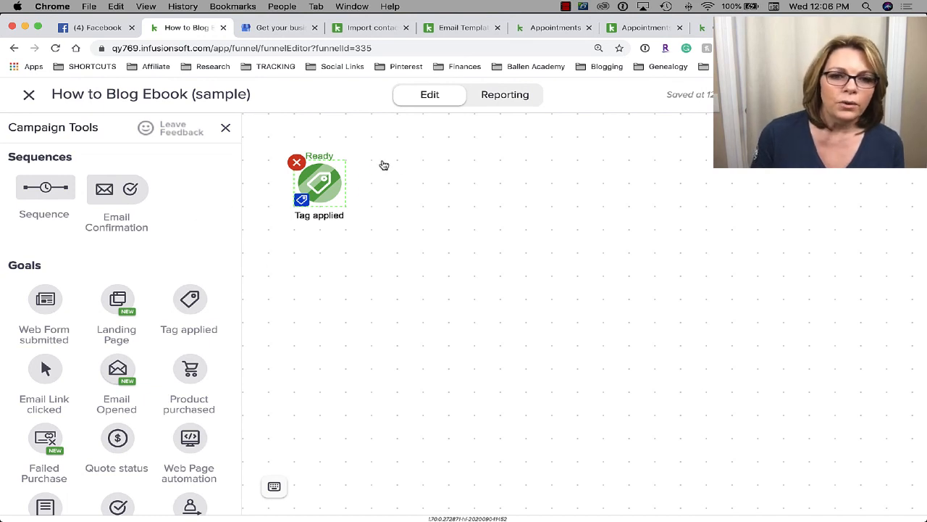
- Place a Web Form submitted goal on the canvas below the Tag applied goal
scroll(106, 402, down, 5)
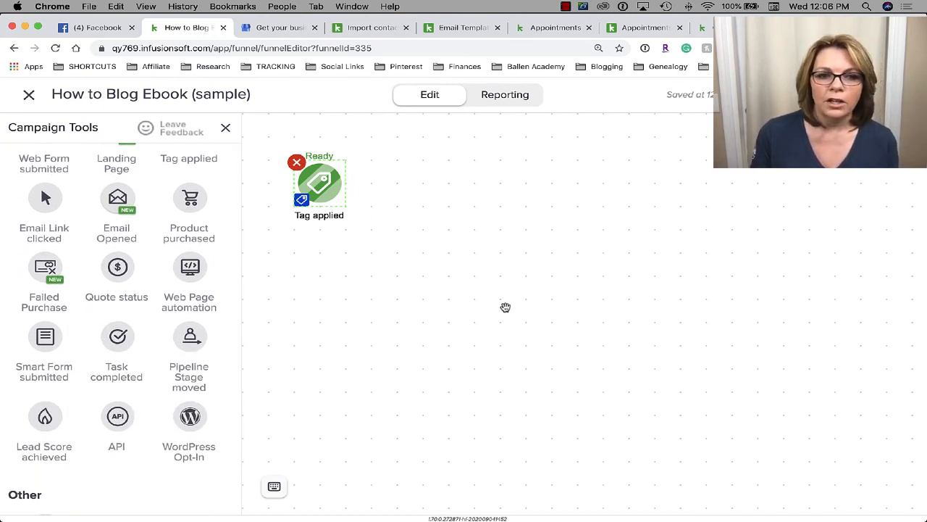
scroll(186, 273, up, 5)
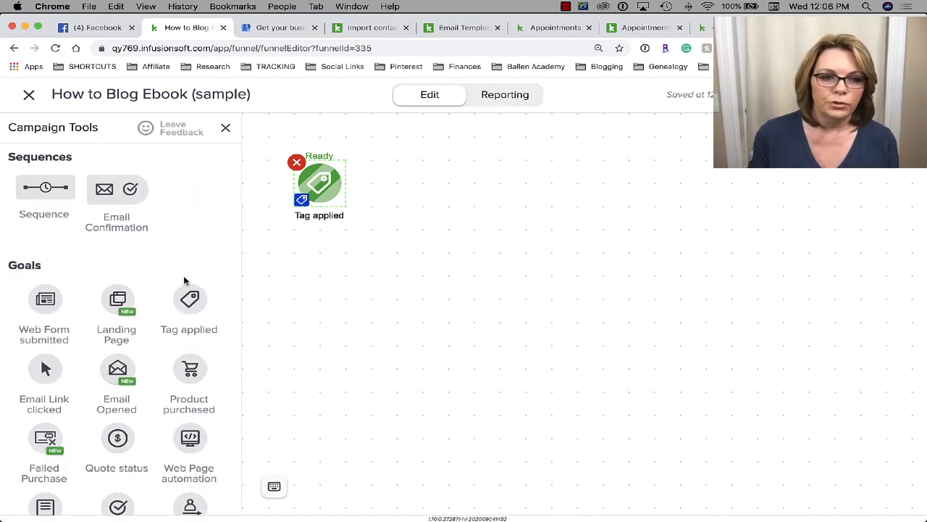
drag(51, 310, 293, 259)
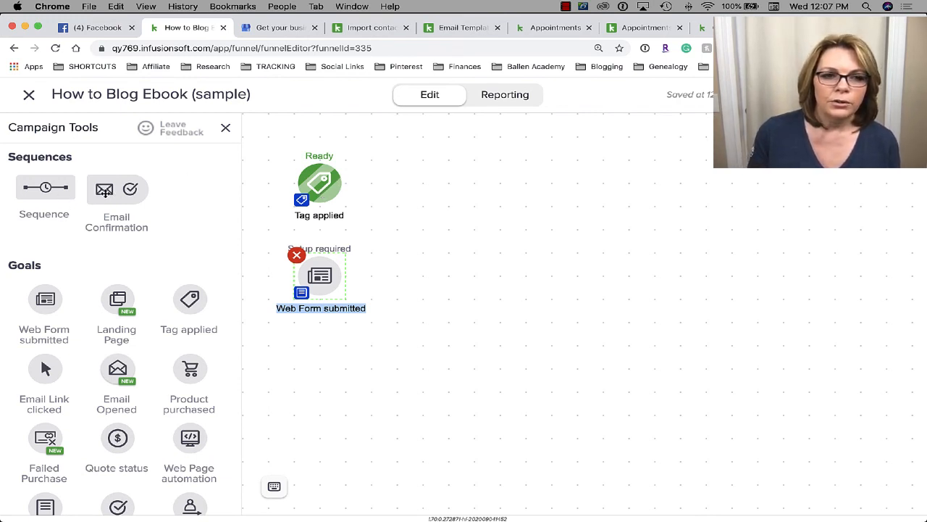
- Place a new sequence on the canvas beside the Tag applied goal
drag(104, 190, 410, 168)
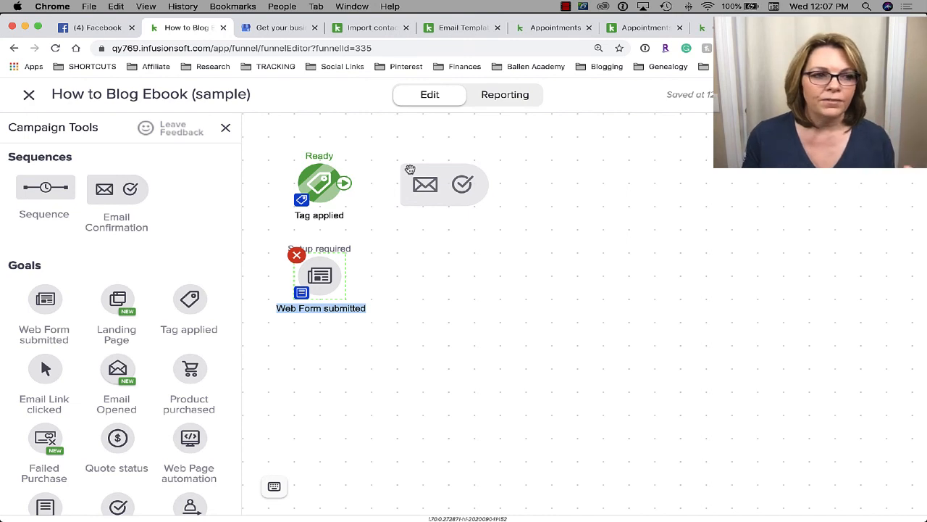
drag(410, 169, 99, 222)
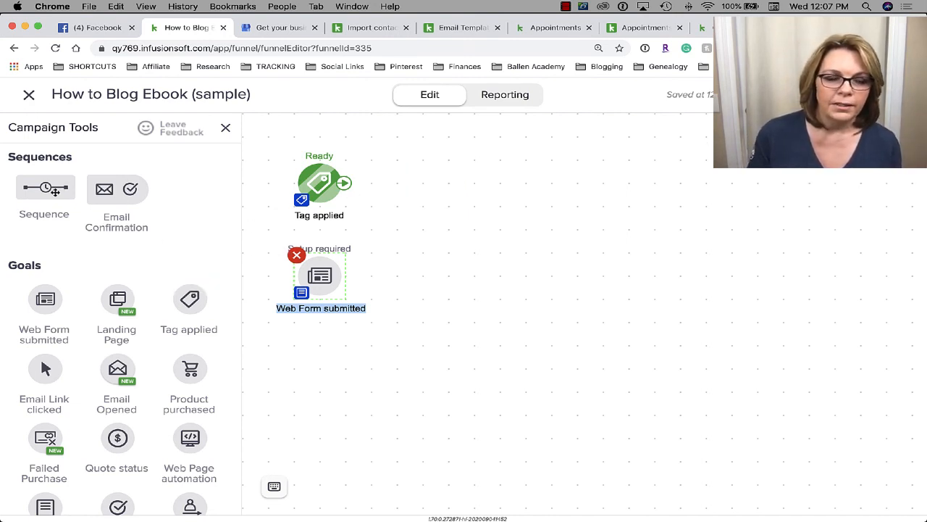
drag(54, 191, 412, 184)
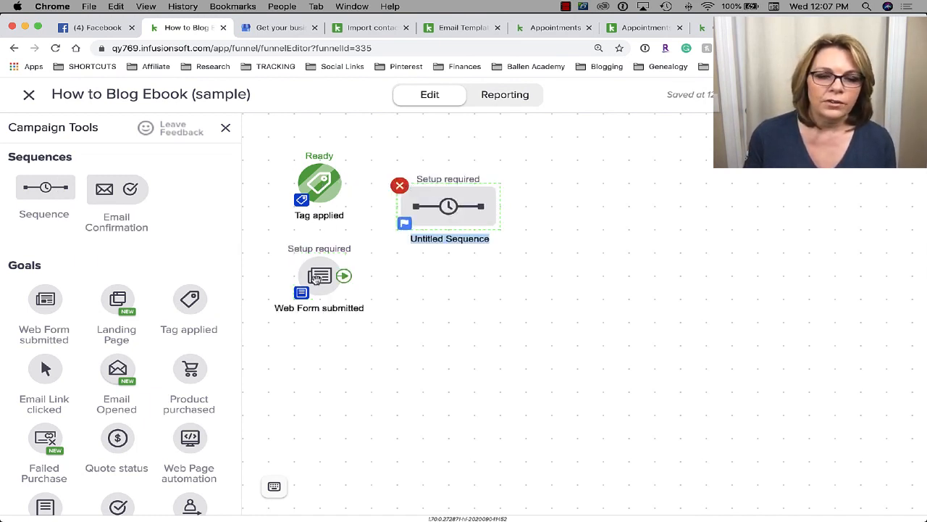
- Connect both the Tag applied and Web Form submitted goals to the Untitled Sequence
mouse_move(334, 192)
drag(344, 187, 410, 212)
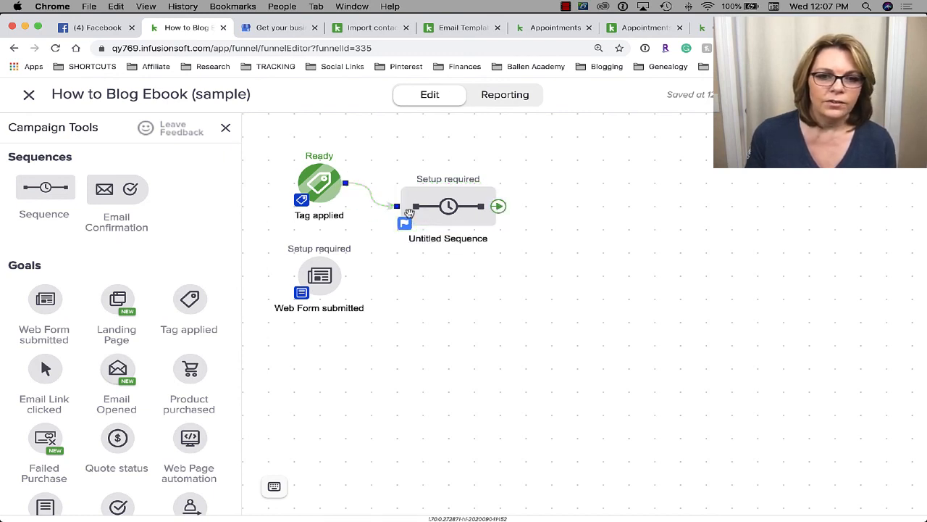
mouse_move(344, 275)
drag(346, 276, 425, 210)
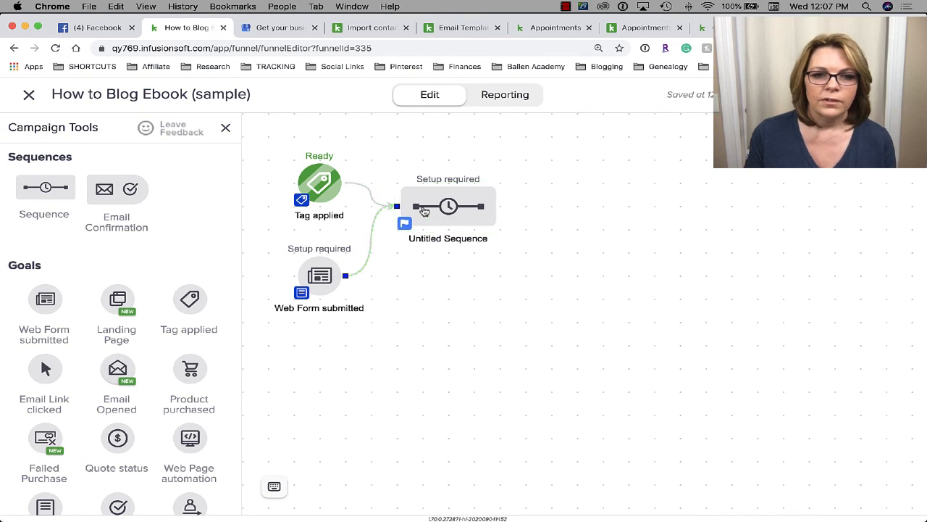
mouse_move(307, 174)
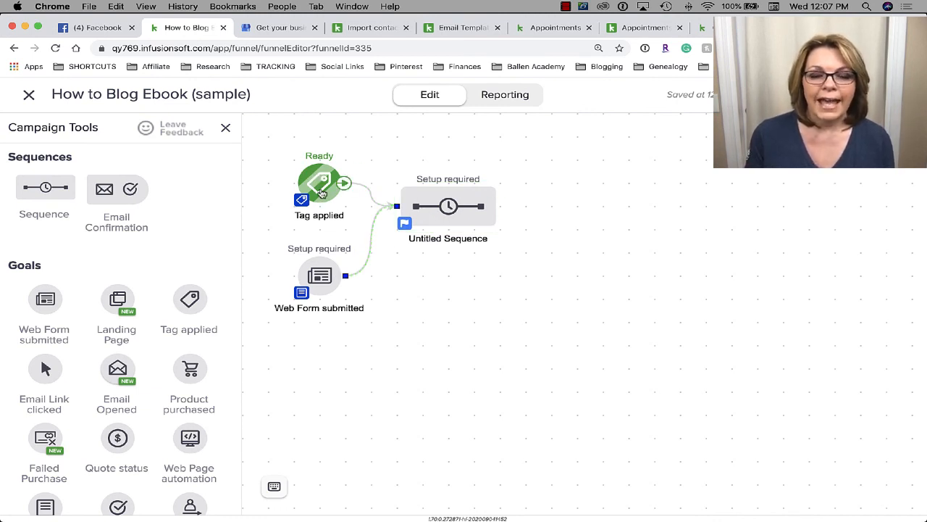
mouse_move(319, 281)
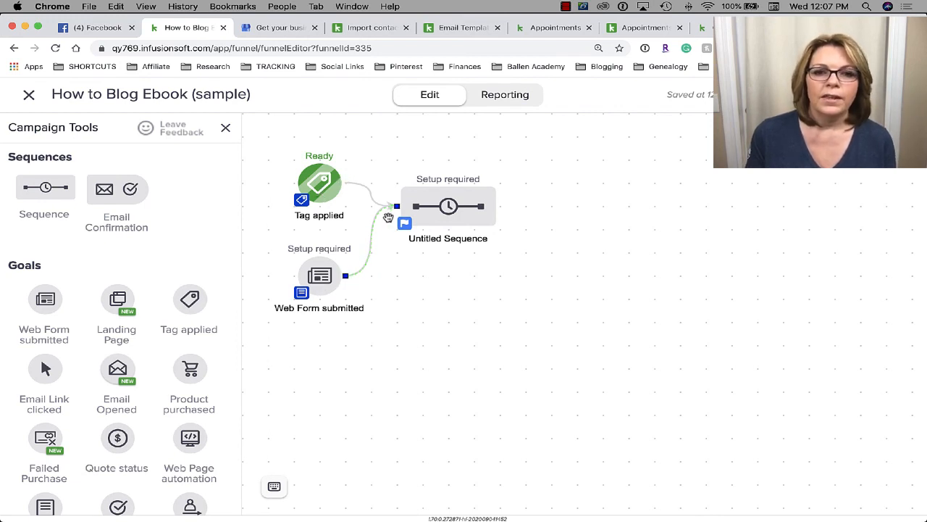
- Go inside the Untitled Sequence and drop an Email step right after Start
mouse_move(473, 209)
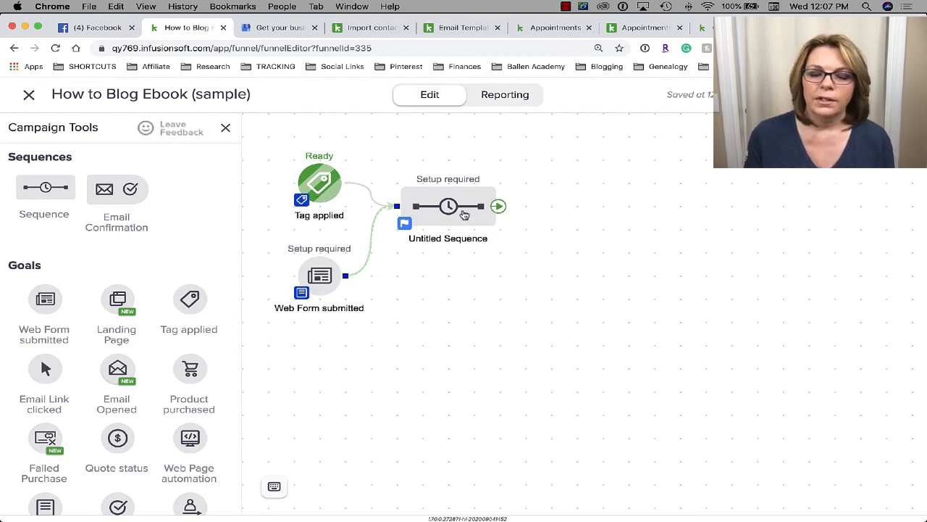
click(465, 211)
click(466, 209)
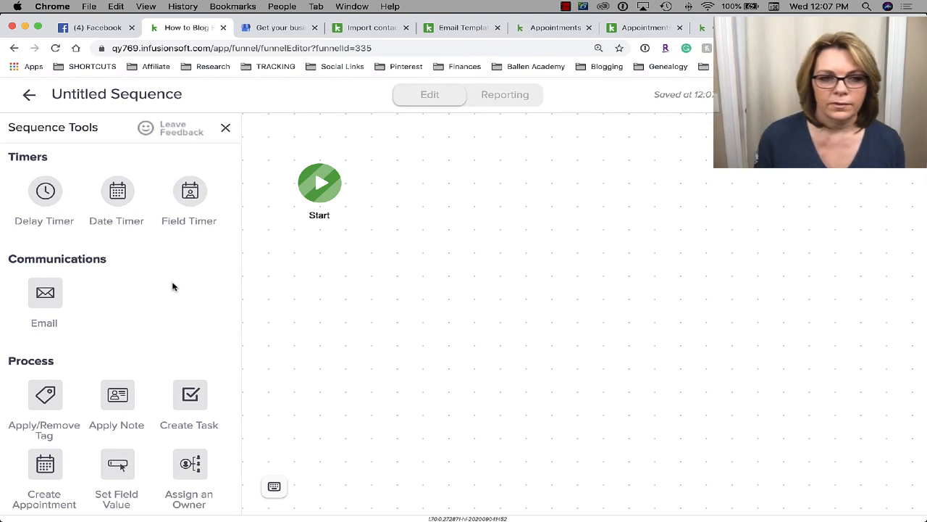
scroll(161, 310, down, 1)
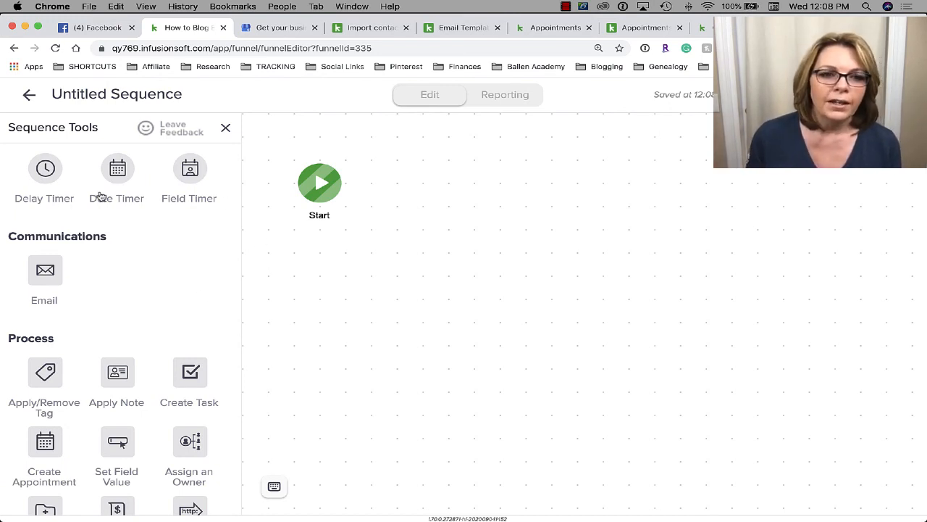
mouse_move(340, 210)
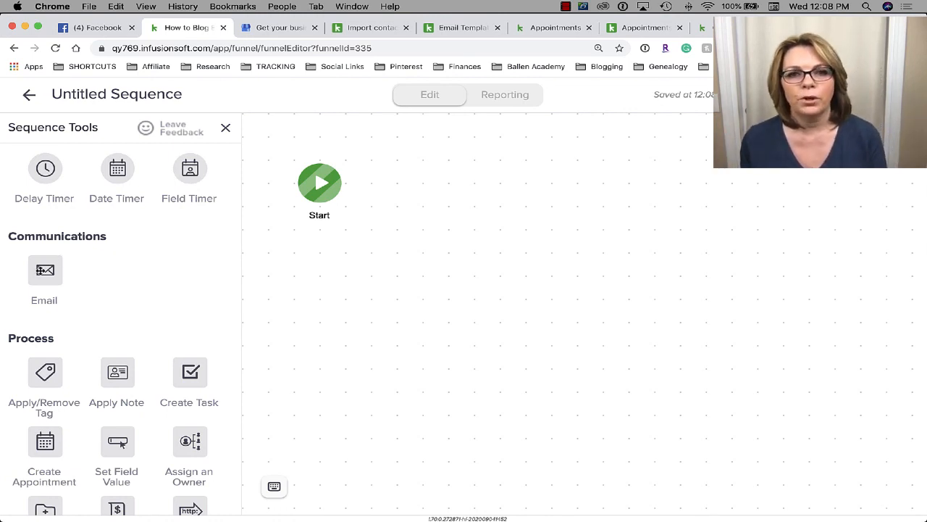
drag(42, 270, 406, 185)
- Open the new email and pick the Simple Text template from the gallery
double_click(403, 181)
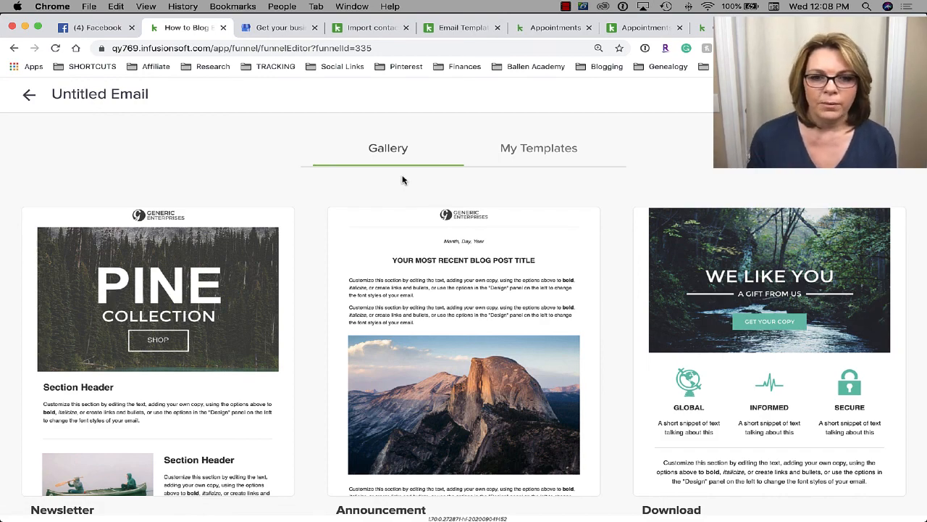
scroll(750, 301, down, 3)
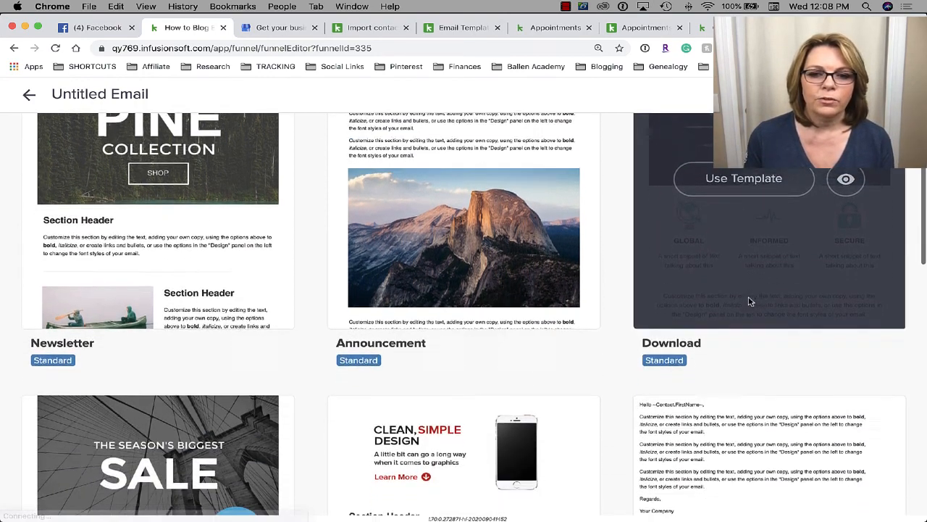
scroll(750, 302, down, 7)
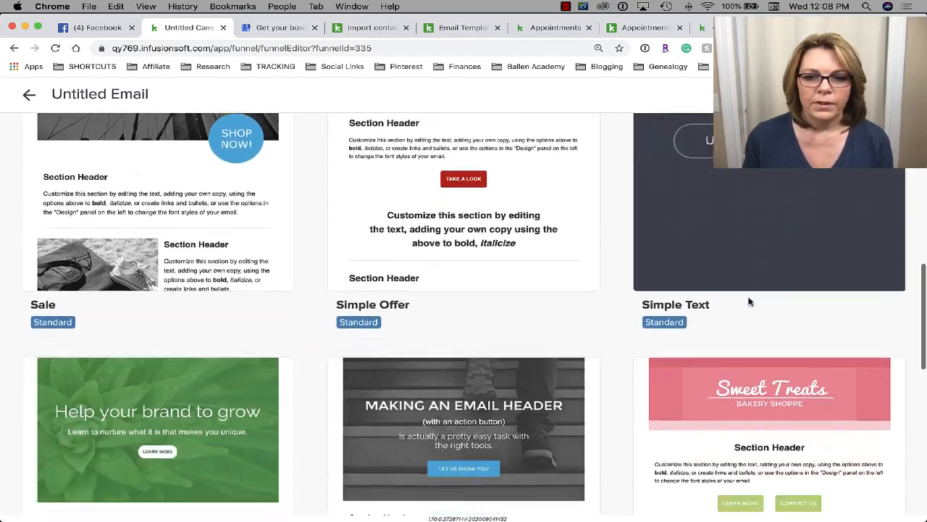
scroll(750, 301, down, 6)
scroll(750, 301, up, 13)
scroll(750, 302, down, 3)
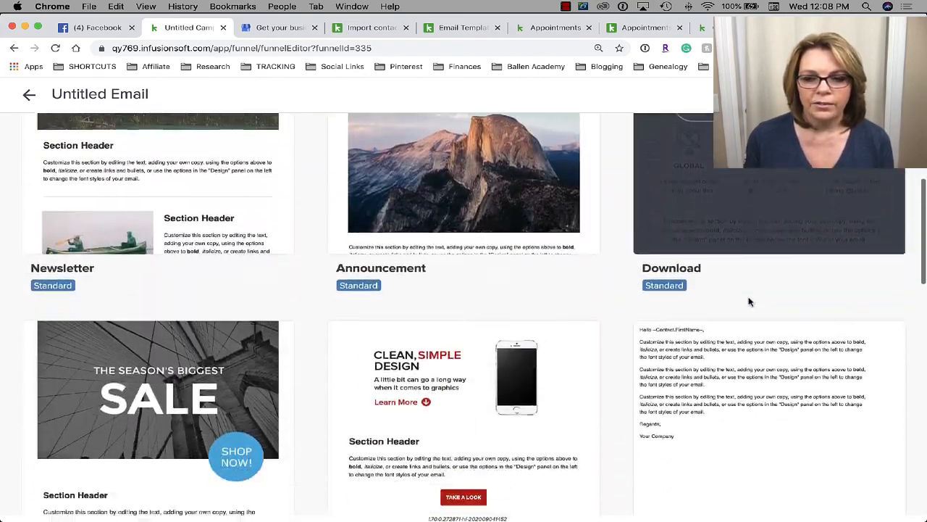
scroll(749, 301, down, 2)
click(737, 369)
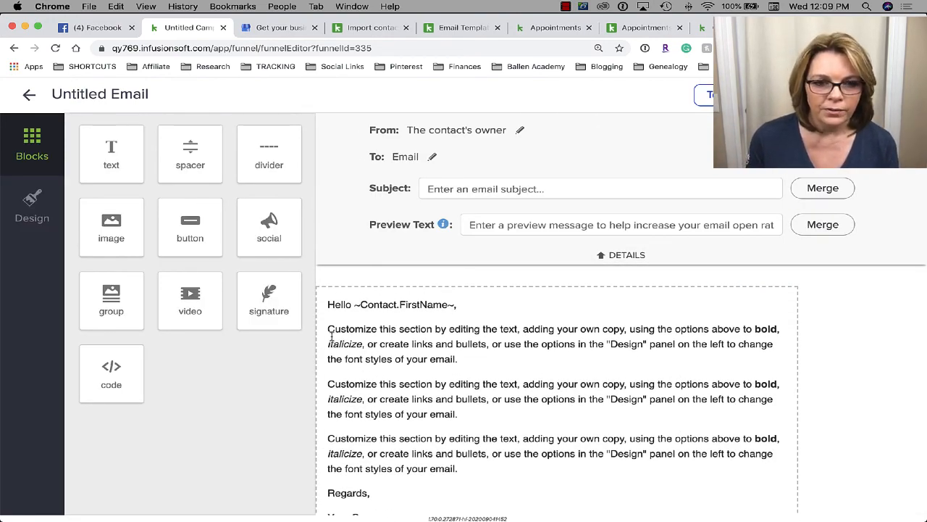
- Replace the placeholder paragraphs with a message delivering the How To Blog eBook and inviting questions
drag(331, 335, 459, 399)
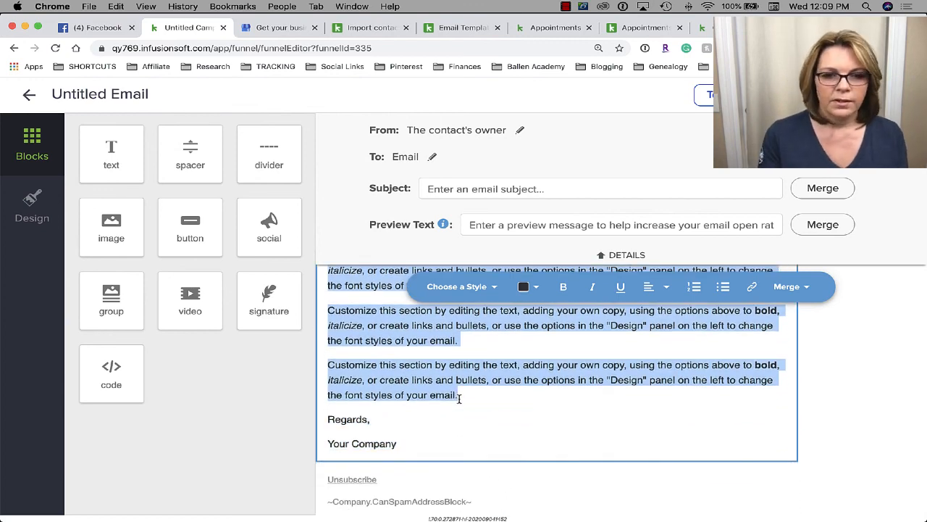
text(Here is the )
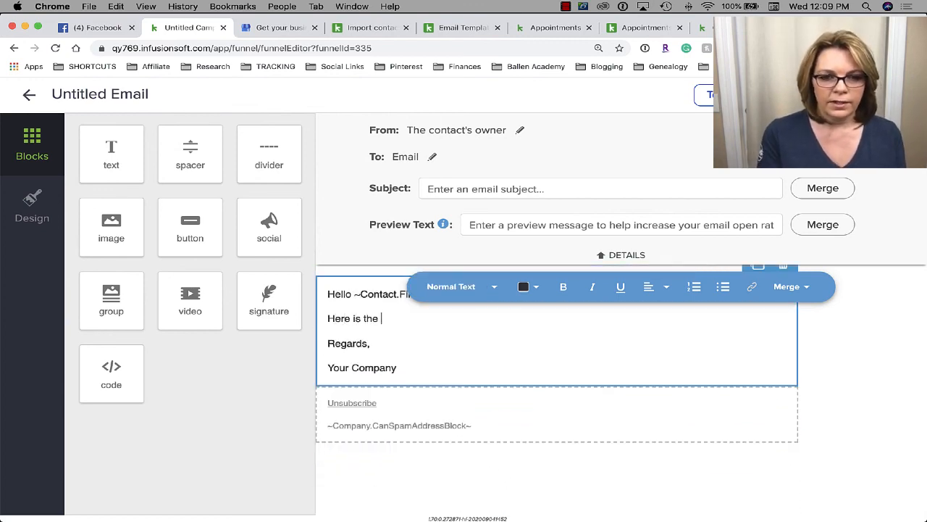
text(How T )
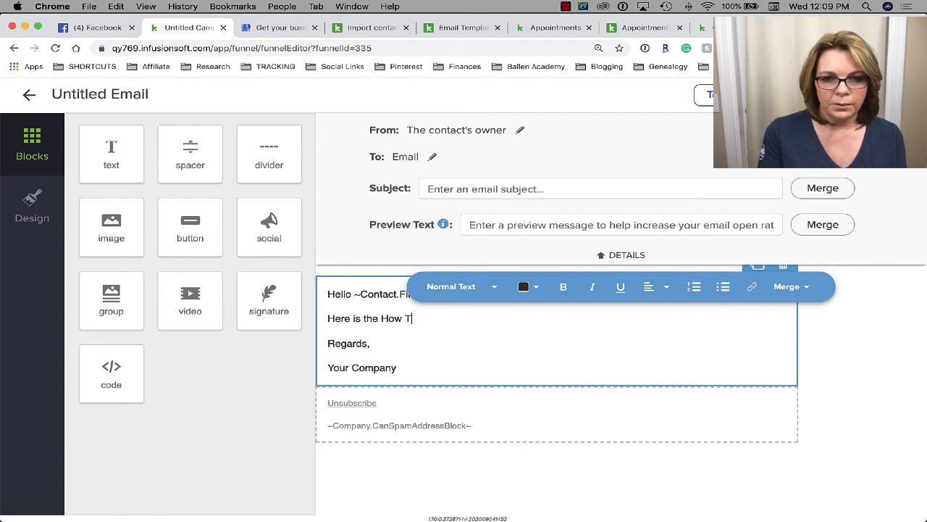
text(o Blog eBo)
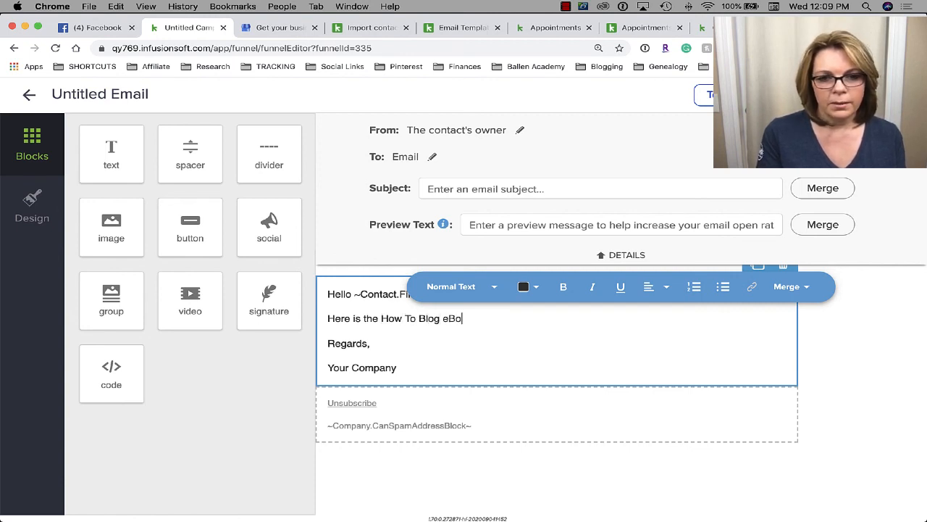
text(ok as pro)
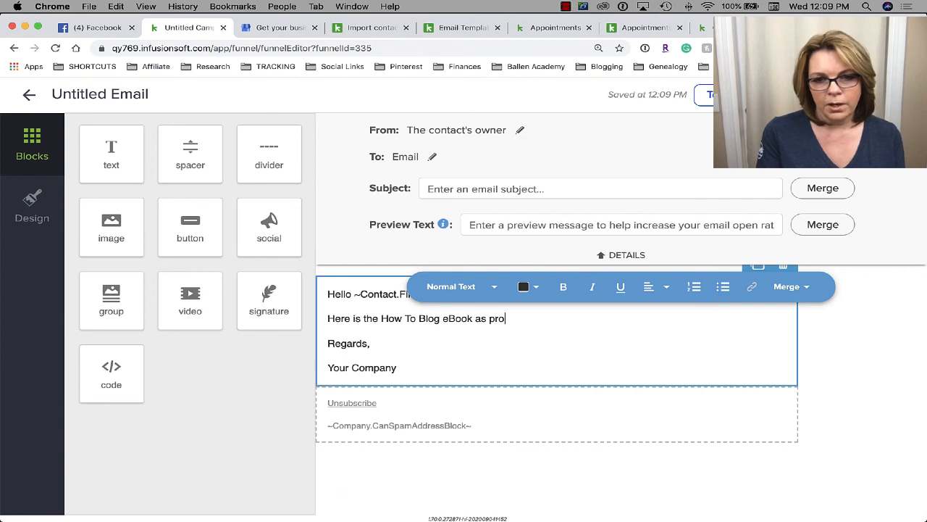
text(mised. Please )
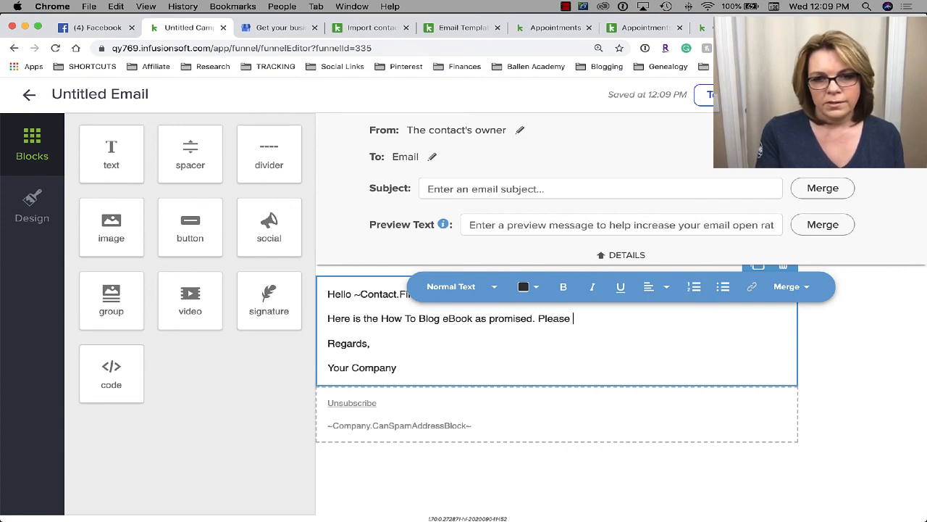
text(don't hesitate )
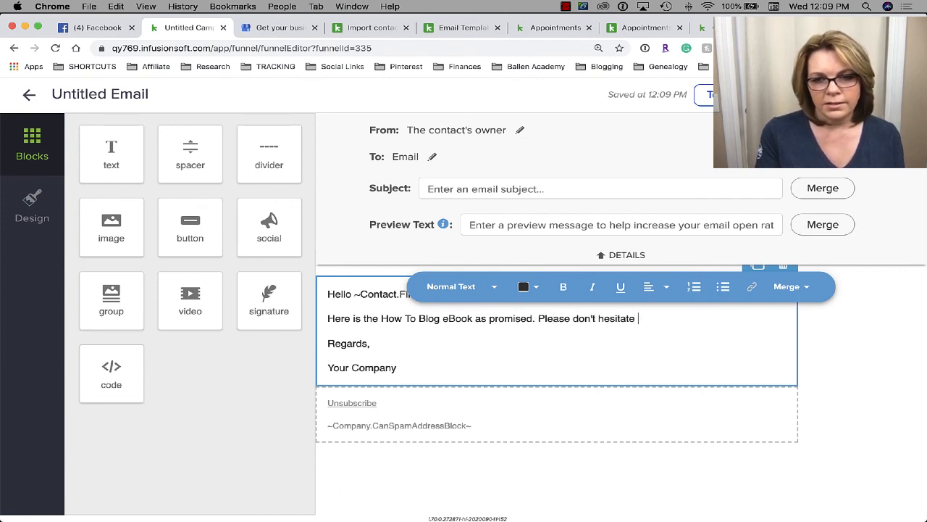
text(to ask me )
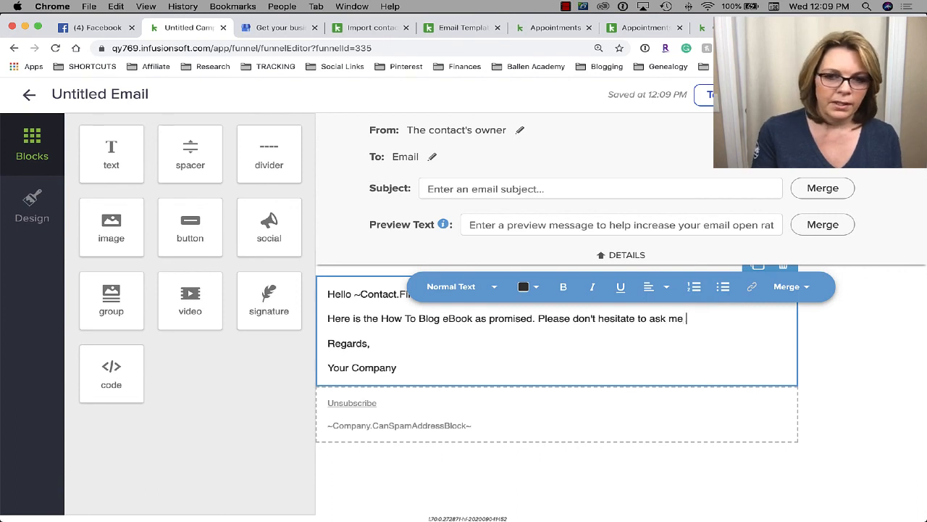
text(any questions ab)
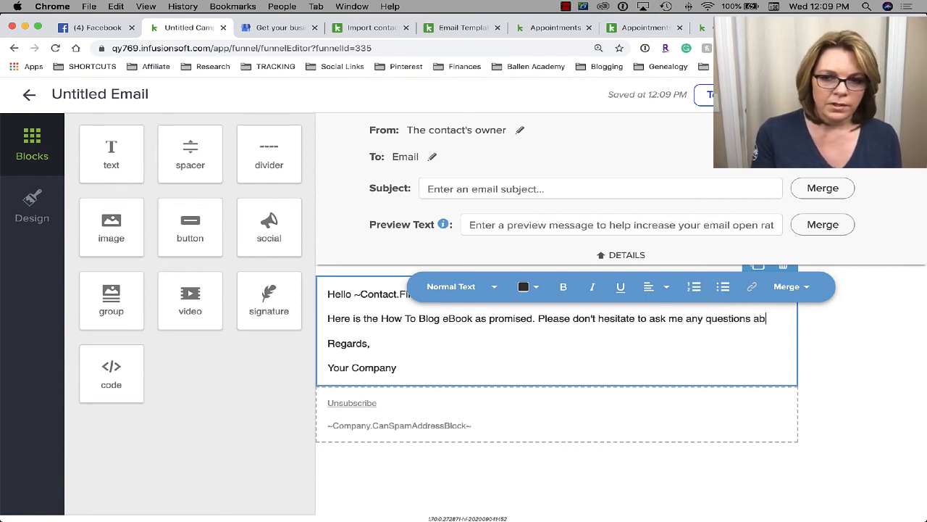
text(out my proc)
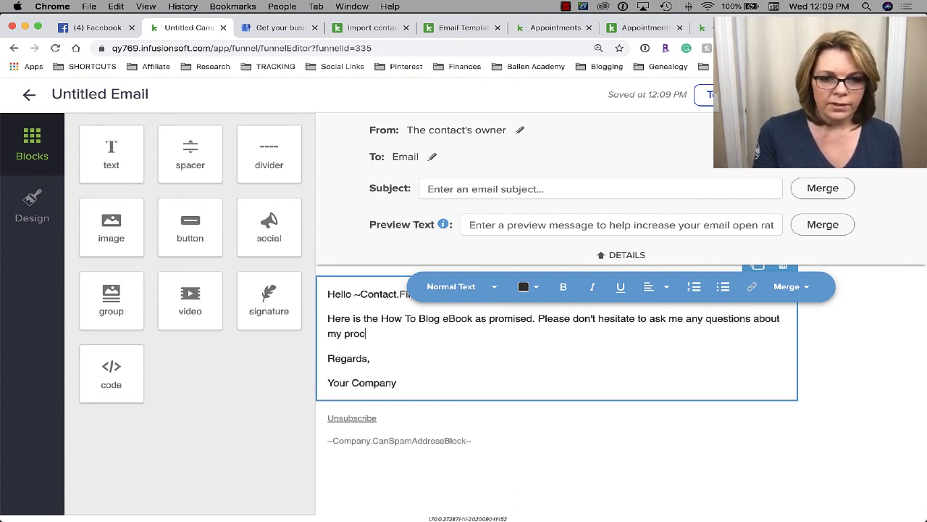
text(esses or tools that I use.)
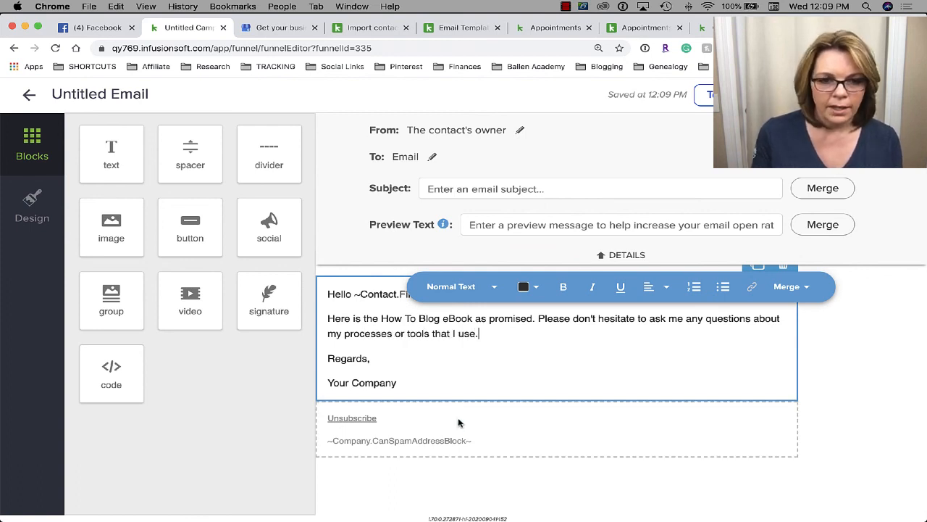
- Replace 'Your Company' in the sign-off with the sender's name
drag(397, 383, 327, 378)
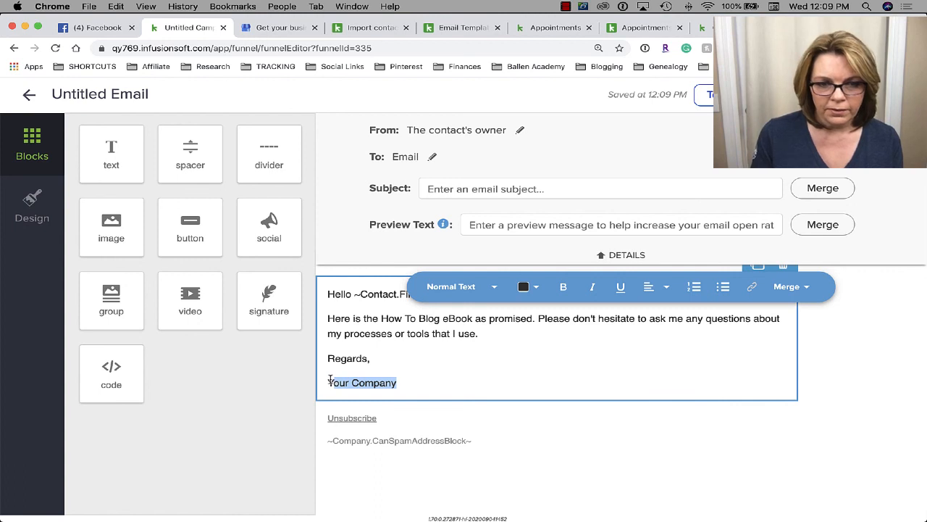
text(Lori Ballen)
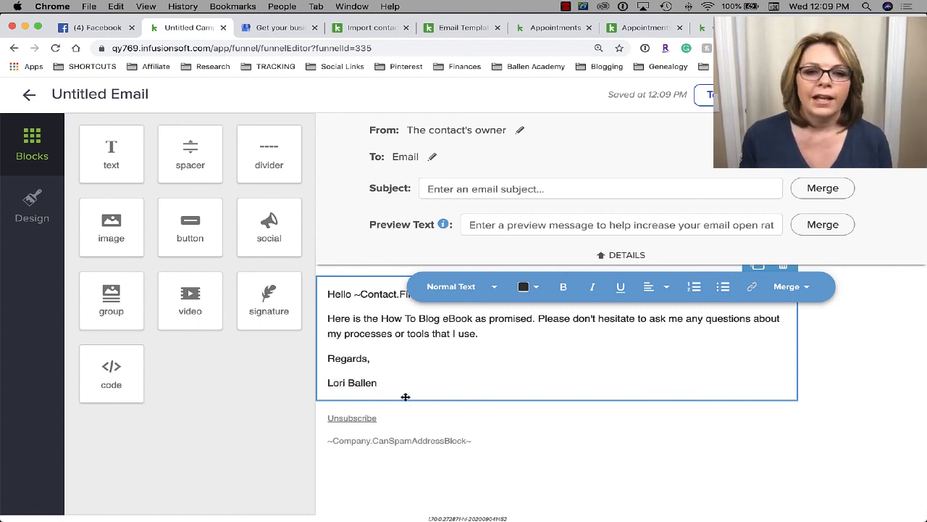
drag(383, 382, 312, 386)
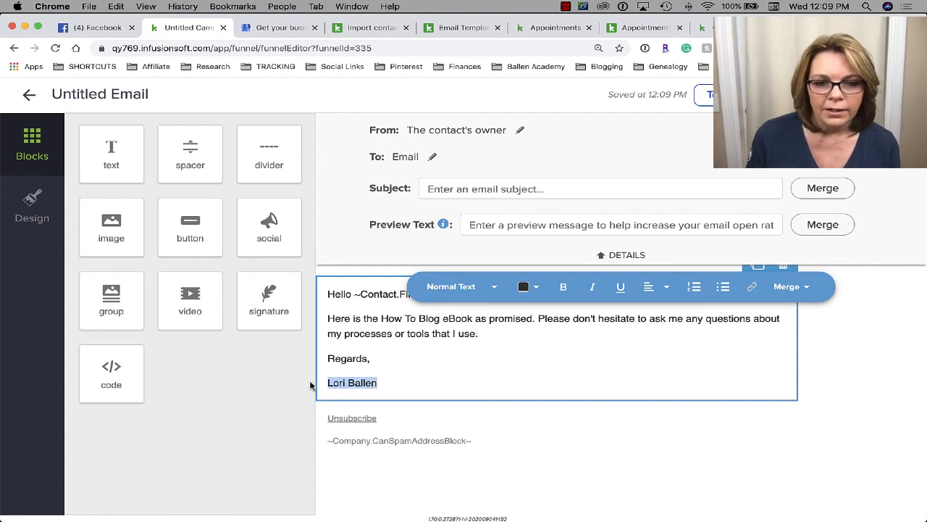
click(752, 288)
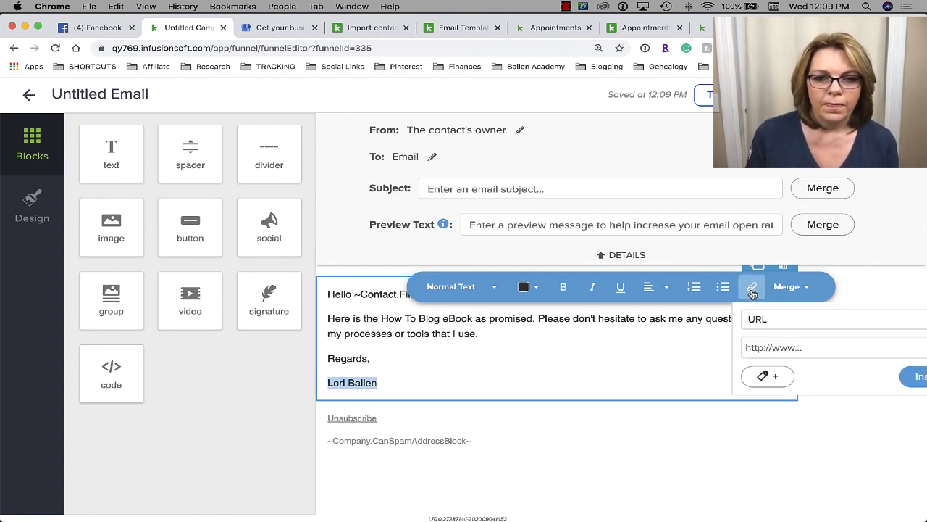
text(http)
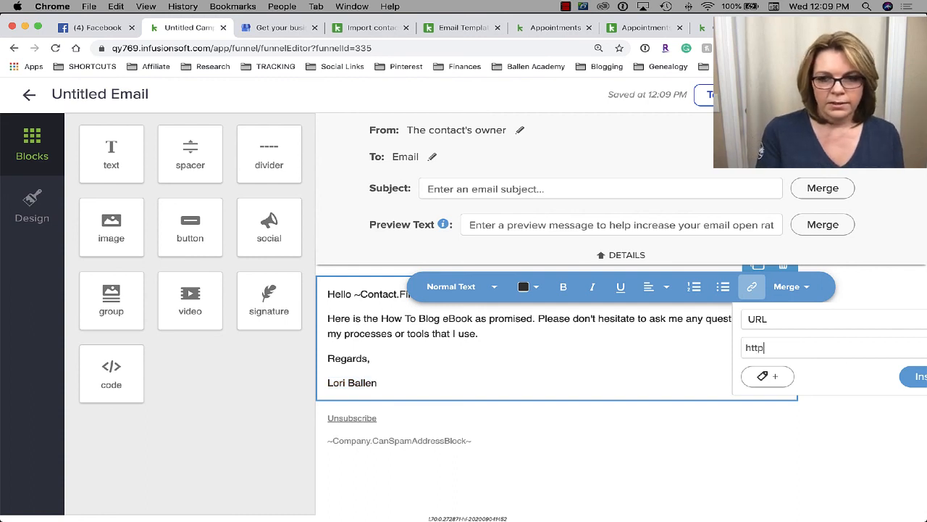
text(s://ballenbr)
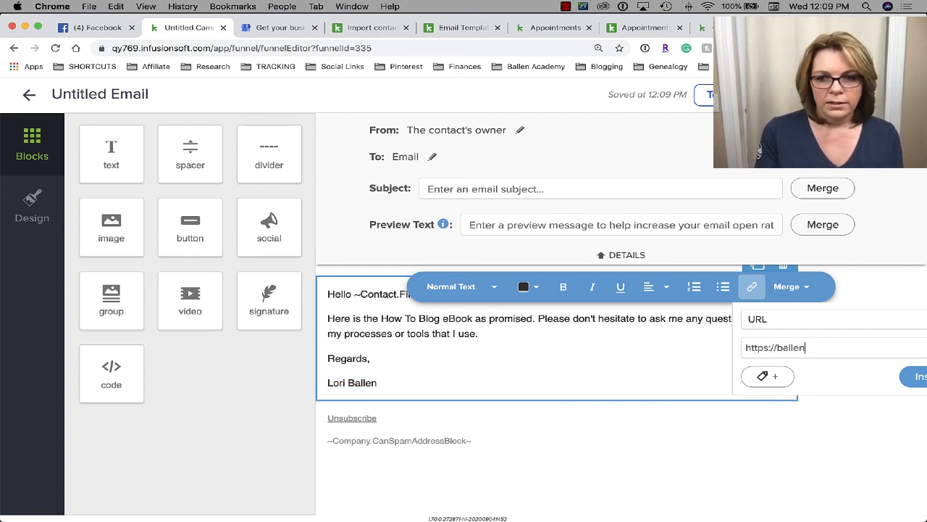
text(gger)
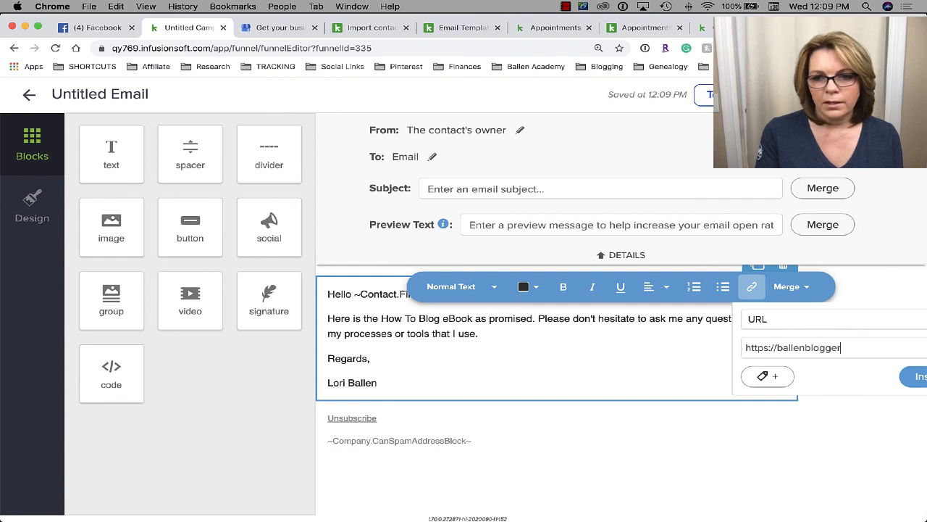
text(.com)
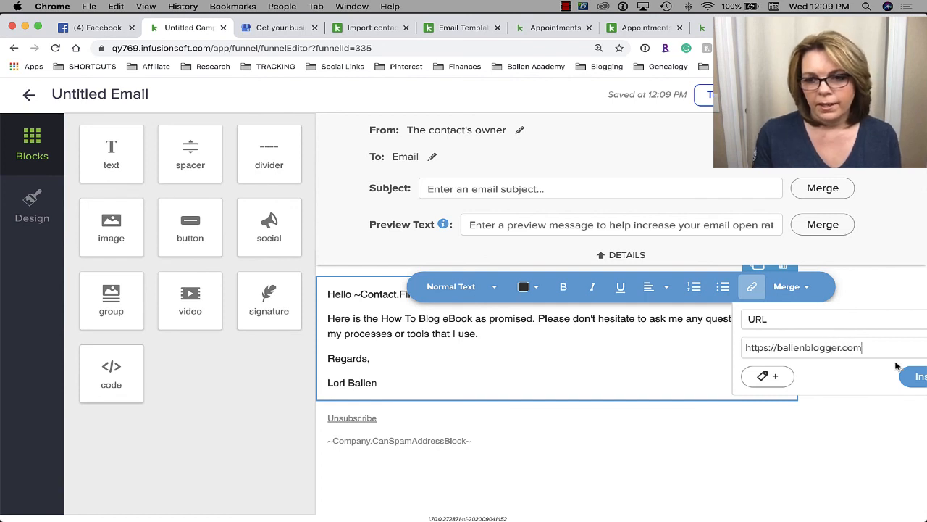
click(914, 378)
click(522, 352)
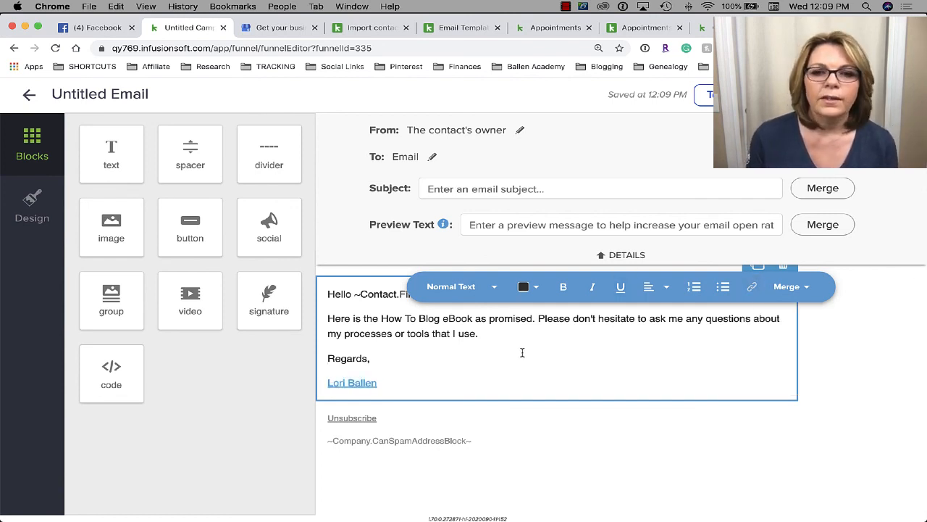
click(562, 286)
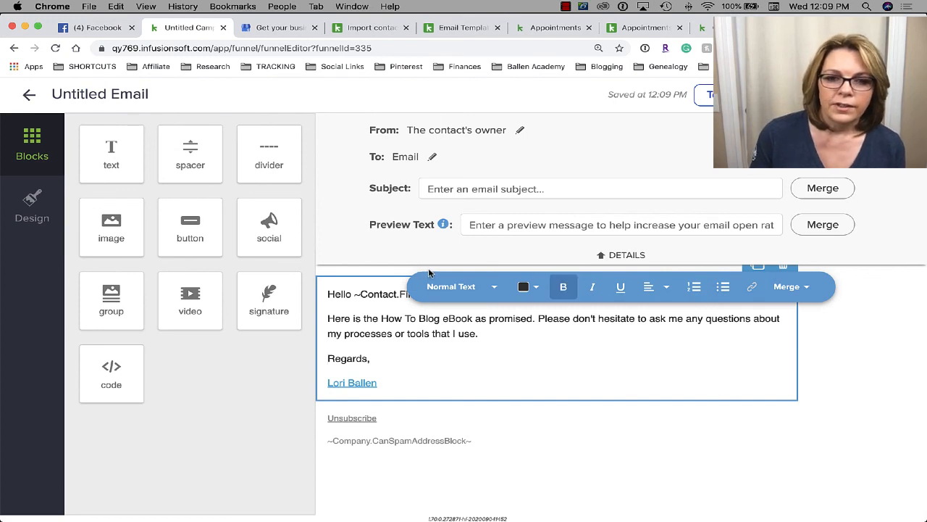
click(360, 384)
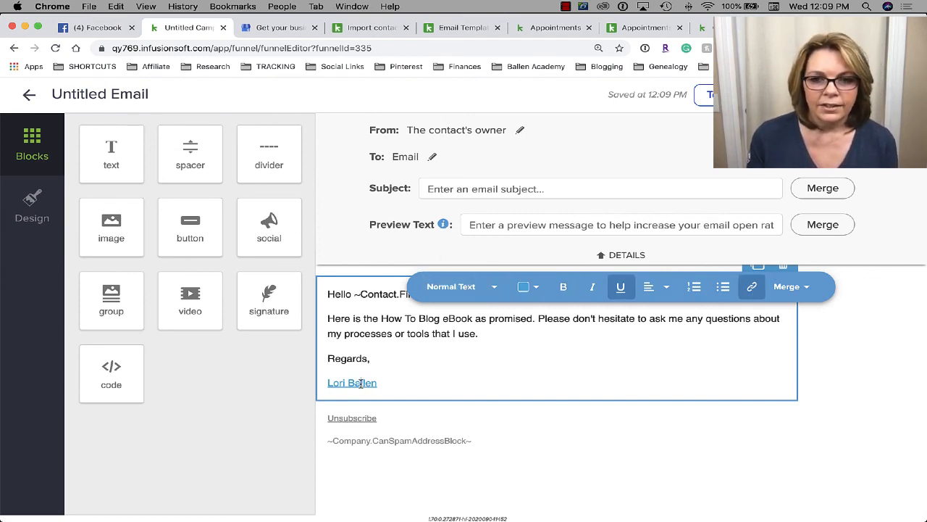
click(754, 287)
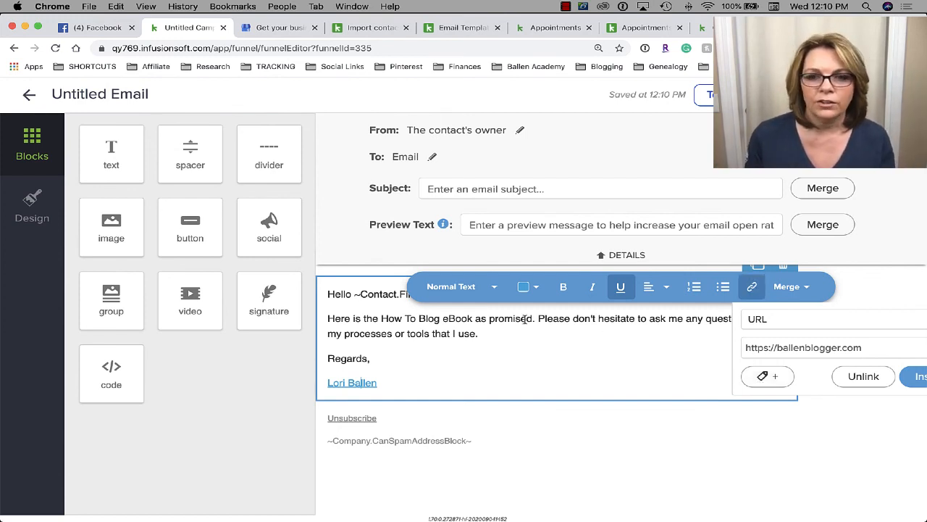
- Close the link details and review the email body text
click(587, 345)
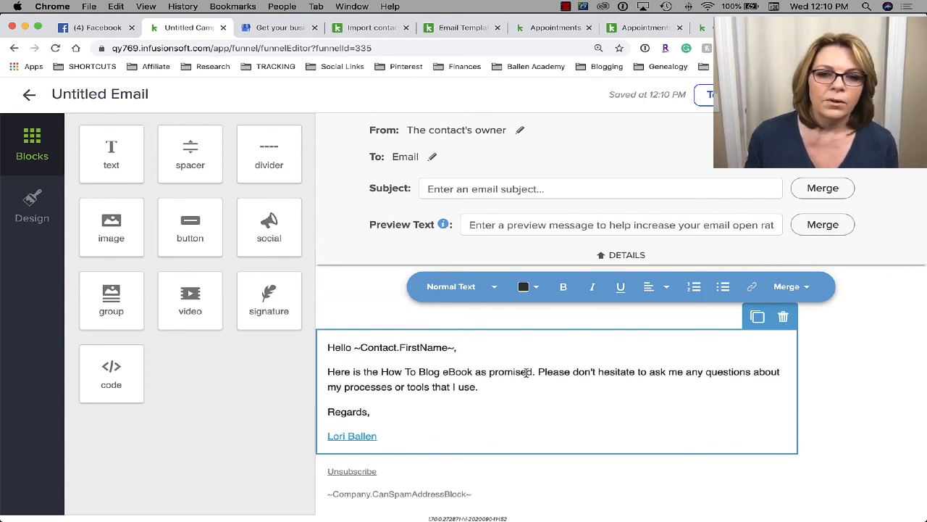
scroll(578, 373, down, 1)
scroll(579, 373, up, 1)
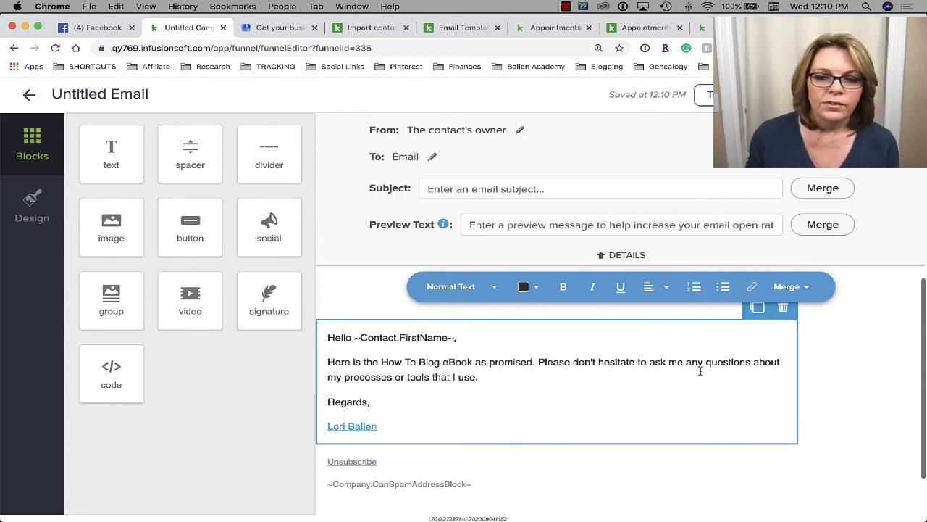
scroll(466, 366, up, 1)
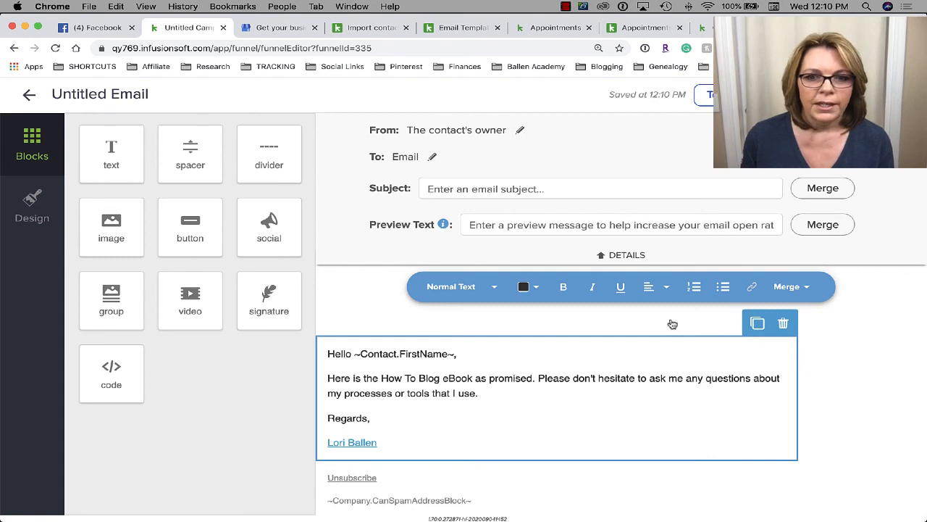
scroll(698, 357, down, 1)
scroll(697, 356, down, 1)
scroll(696, 356, up, 1)
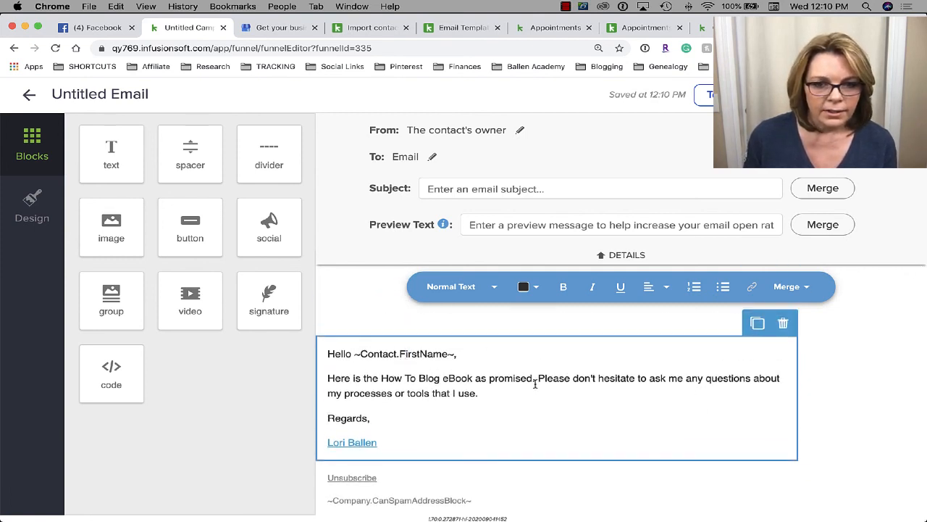
- Select the phrase 'How To Blog eBook' and start adding a link to it
drag(533, 380, 380, 377)
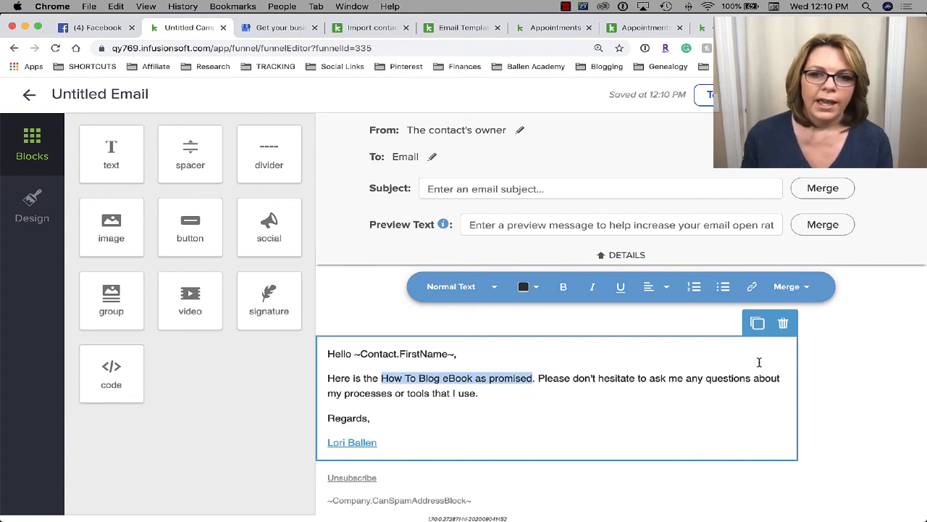
click(753, 288)
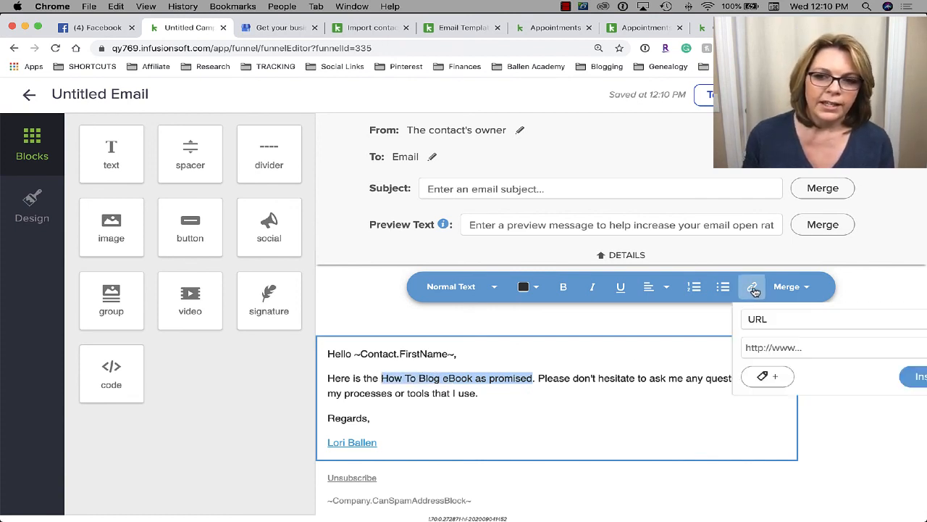
click(776, 347)
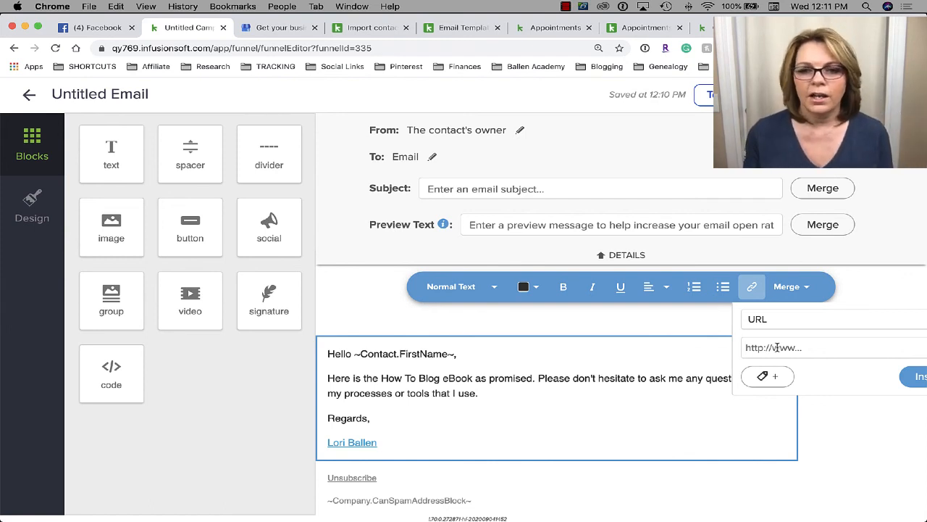
scroll(568, 412, down, 2)
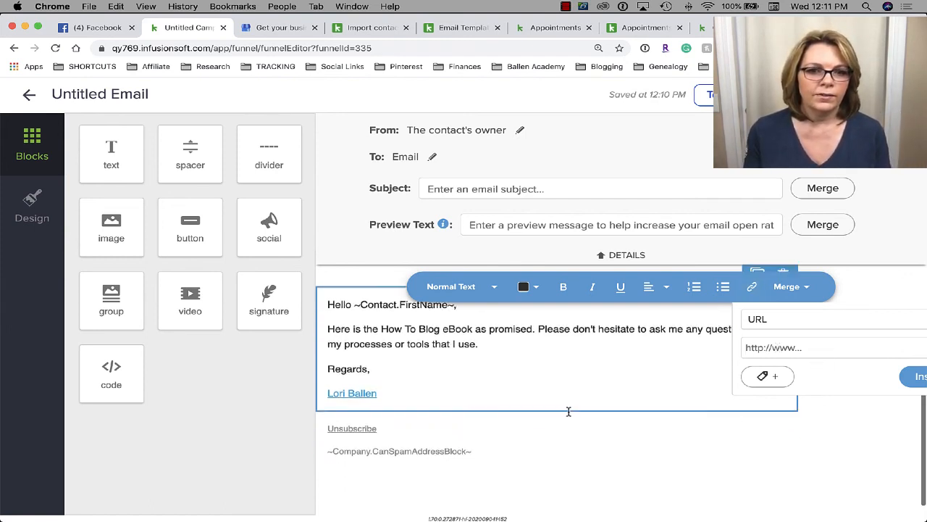
scroll(568, 411, up, 2)
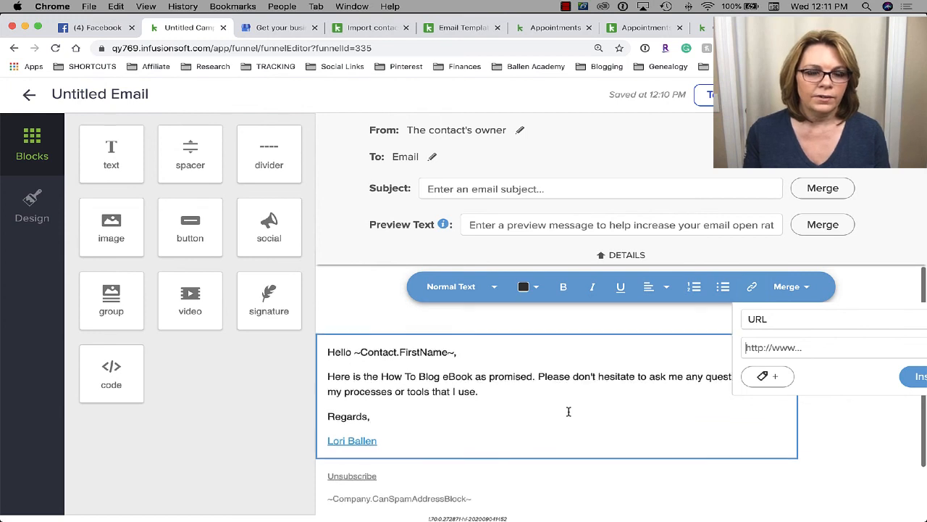
- Set the subject to 'Your Ebook as Promised' and preview text to 'How To Blog Ebook Link'
click(470, 187)
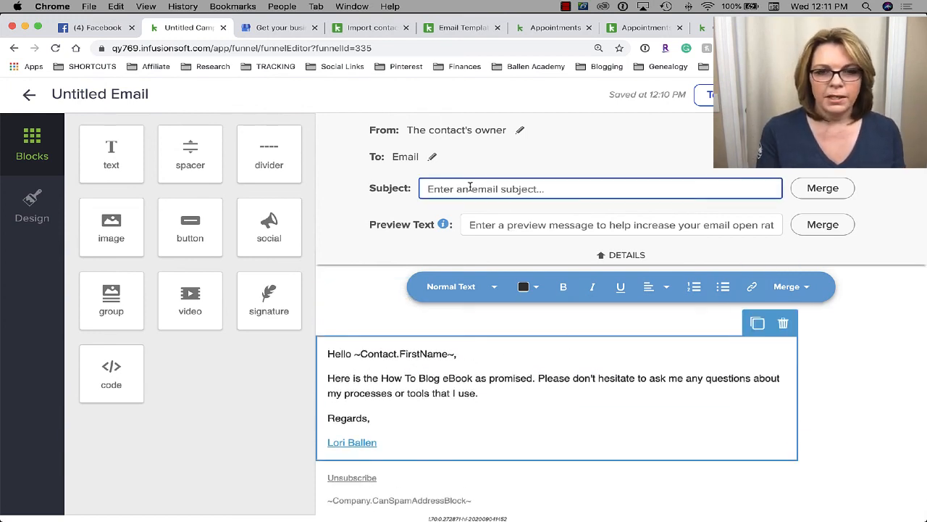
text(Your Ebook as )
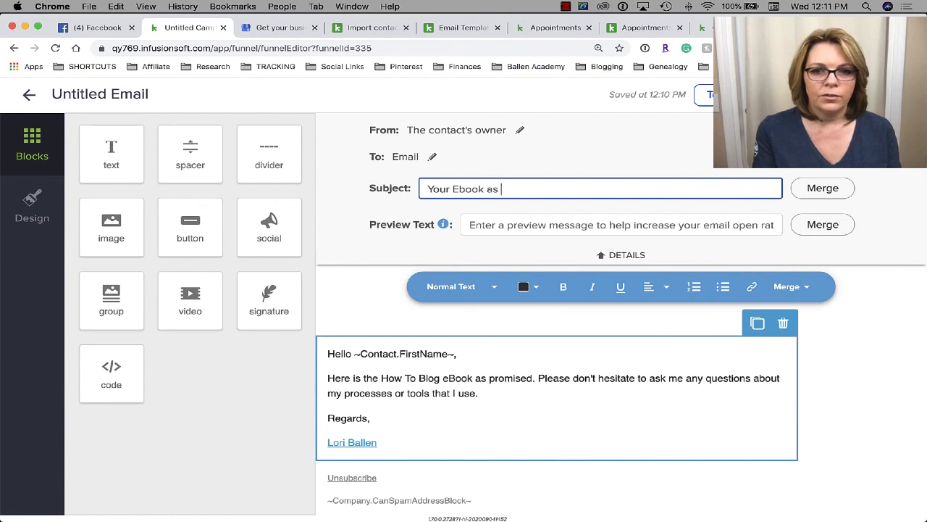
text(Promised)
key(Return)
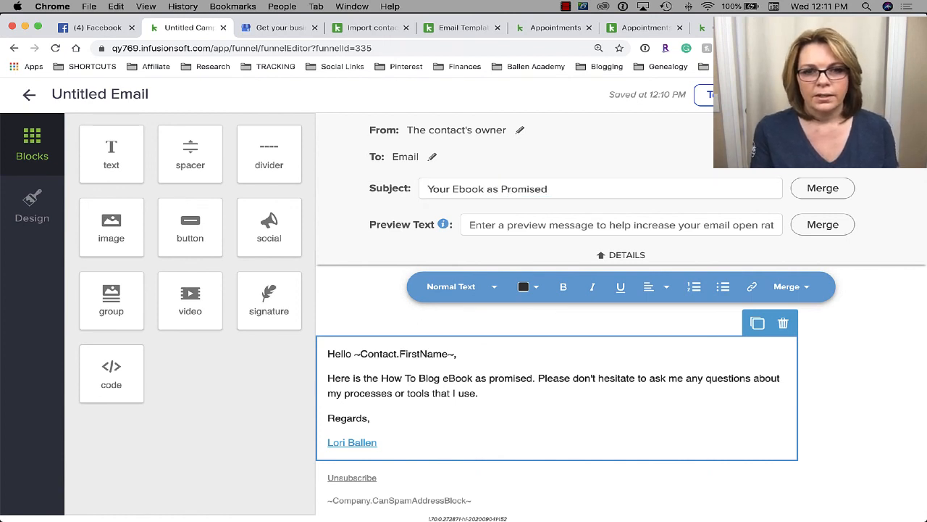
click(523, 222)
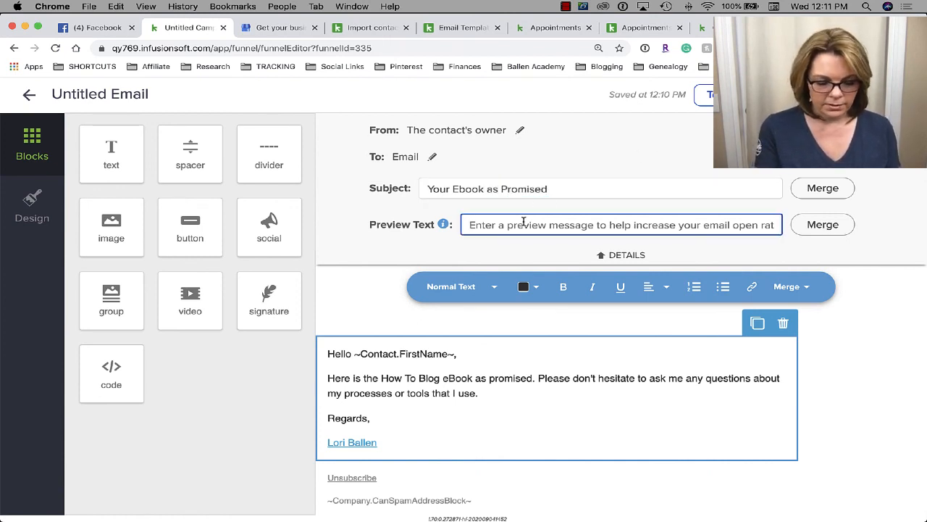
text(How To)
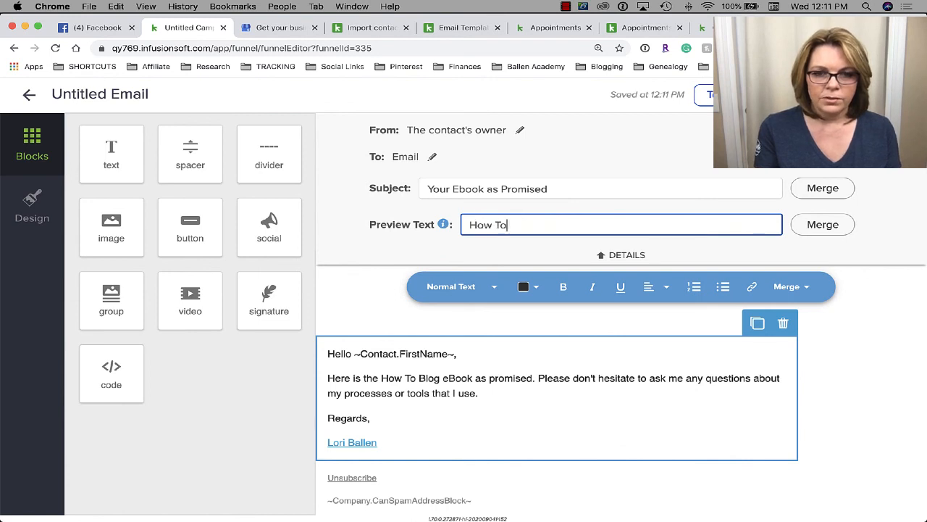
text( Blog Ebook Link)
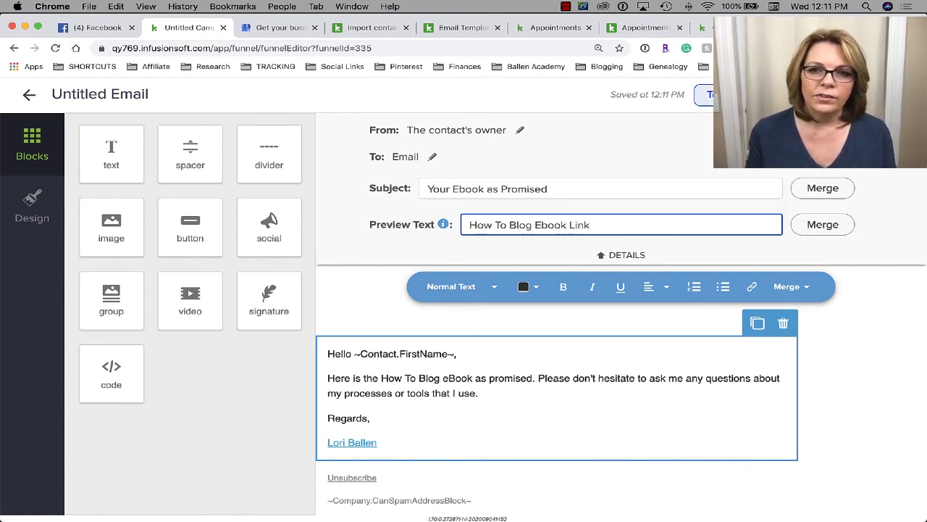
click(708, 96)
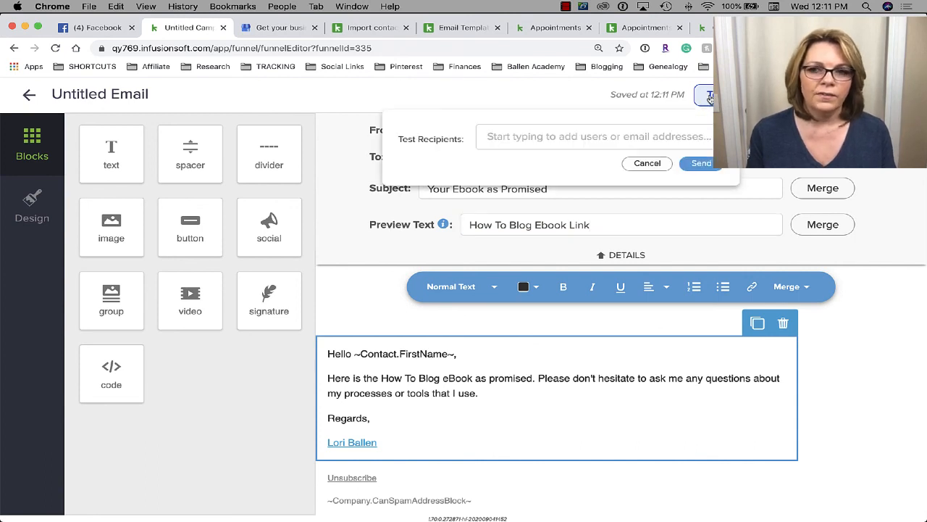
- Preview the email in desktop and mobile layouts, then close the preview
click(787, 95)
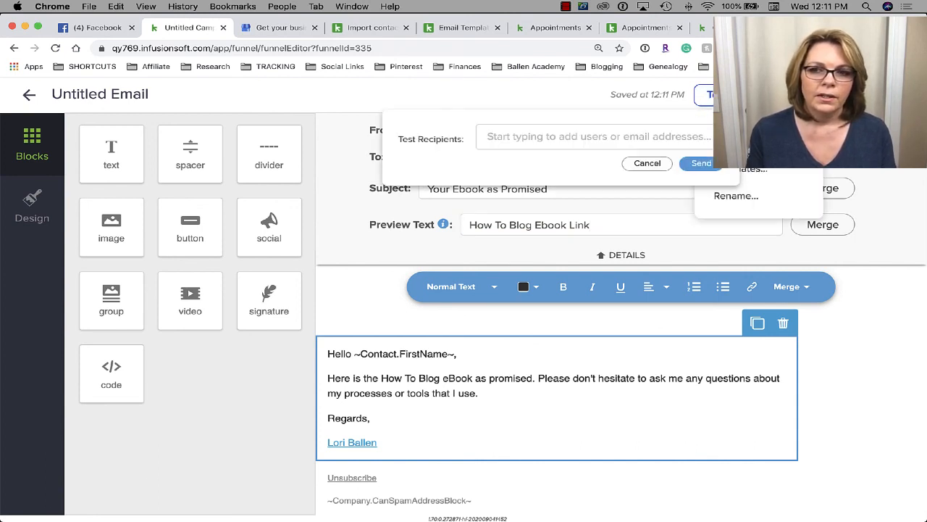
click(739, 132)
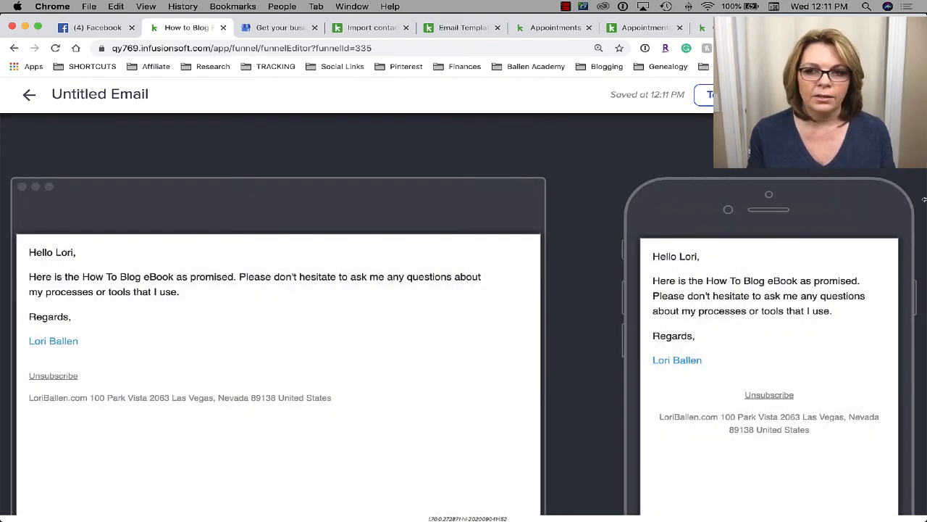
click(892, 139)
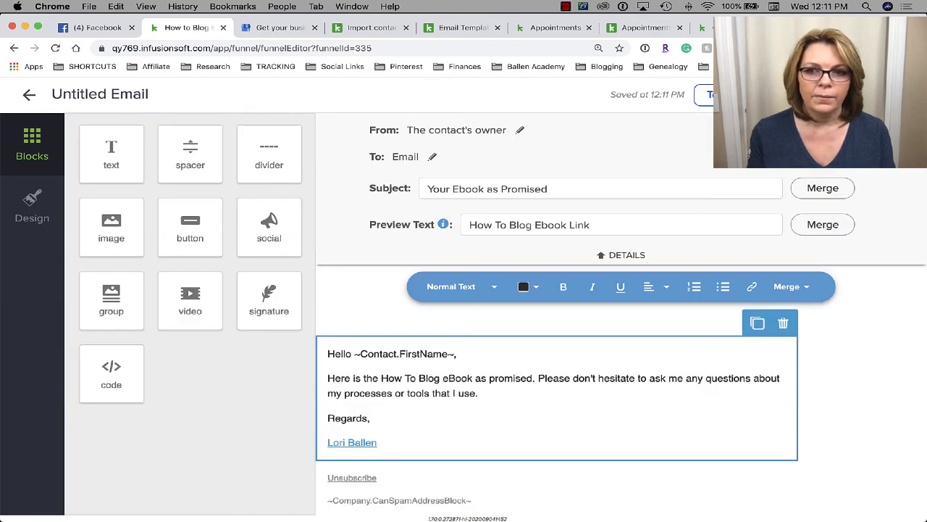
click(727, 95)
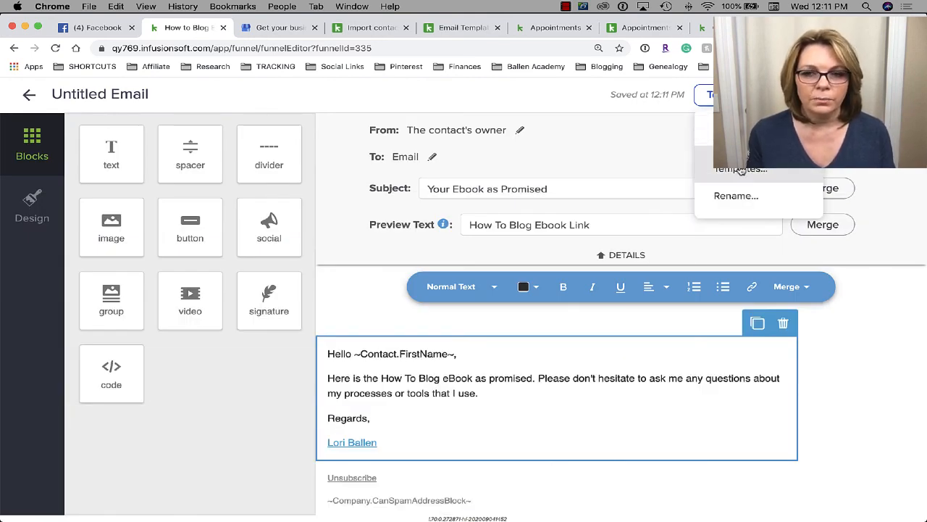
- Rename the email from Untitled Email to 'Ebook link'
click(739, 134)
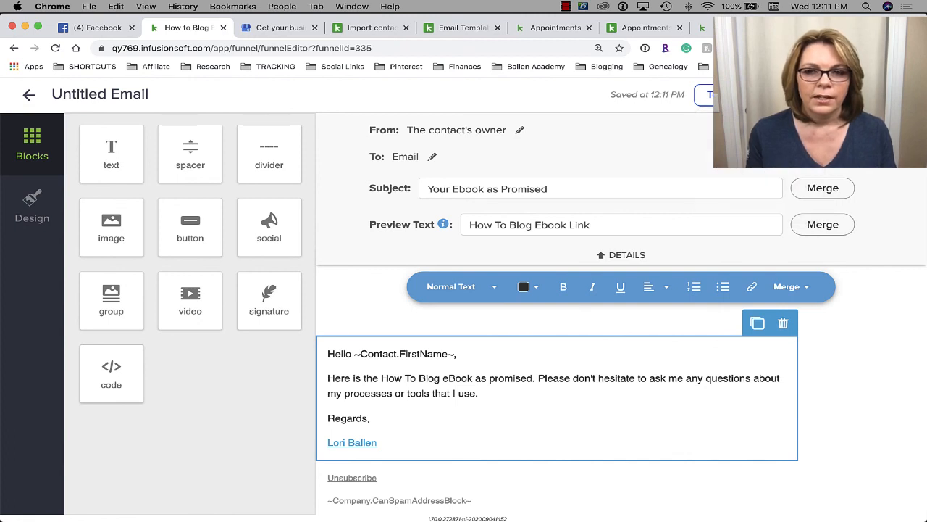
click(728, 94)
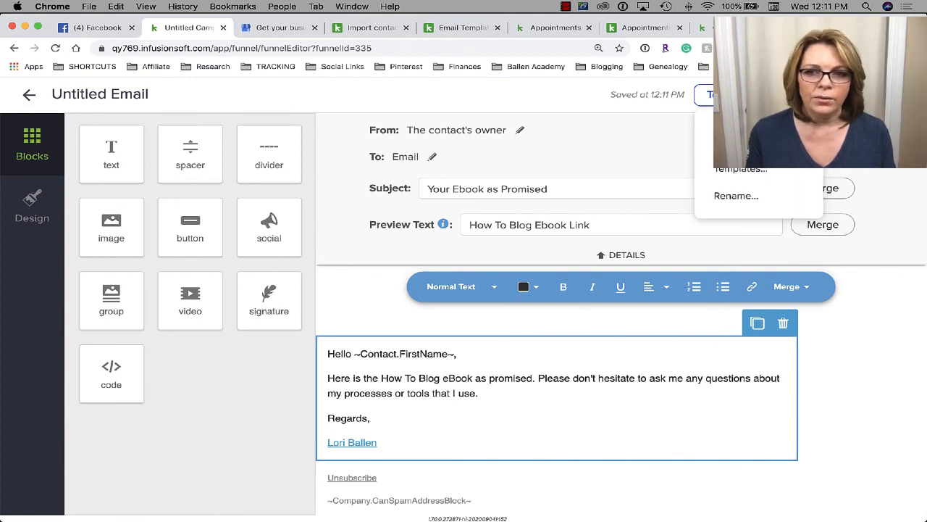
click(736, 196)
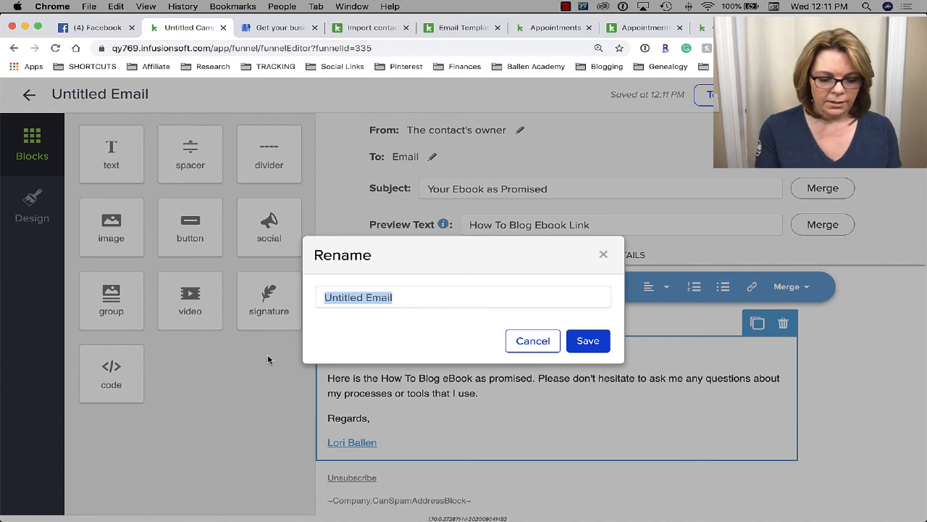
text(Ebook link)
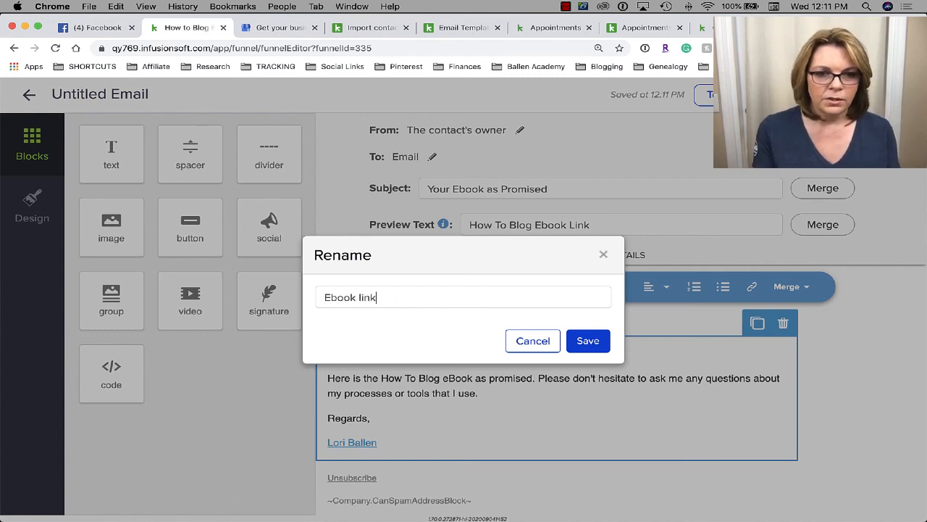
click(601, 341)
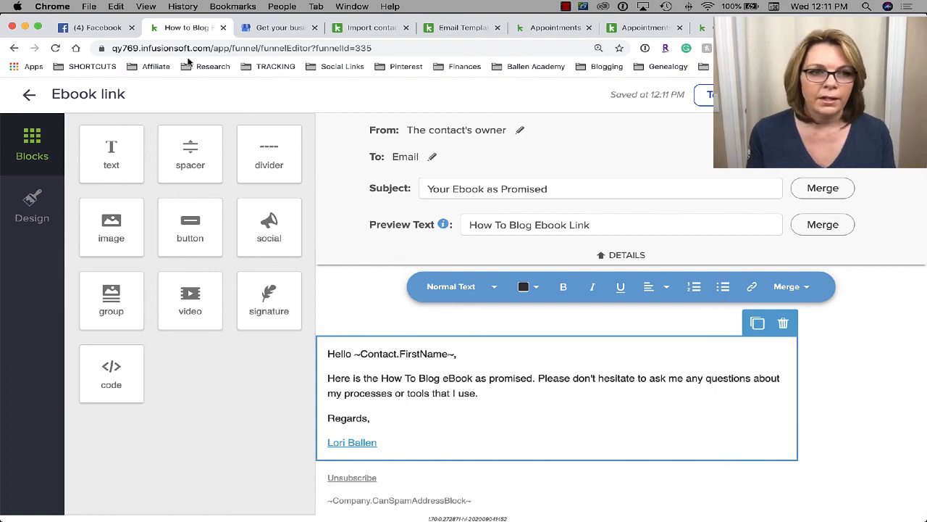
- Go back from the email through its sequence to the How to Blog Ebook campaign canvas
click(29, 97)
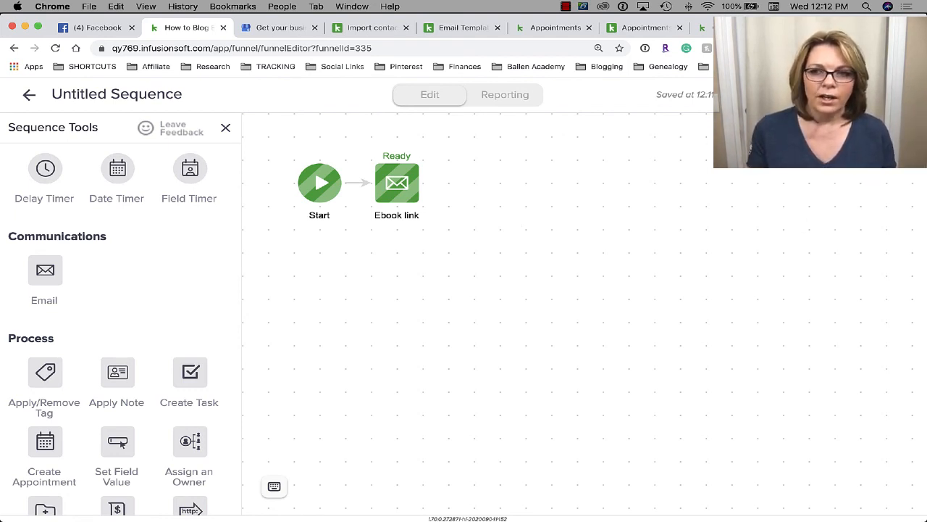
click(34, 97)
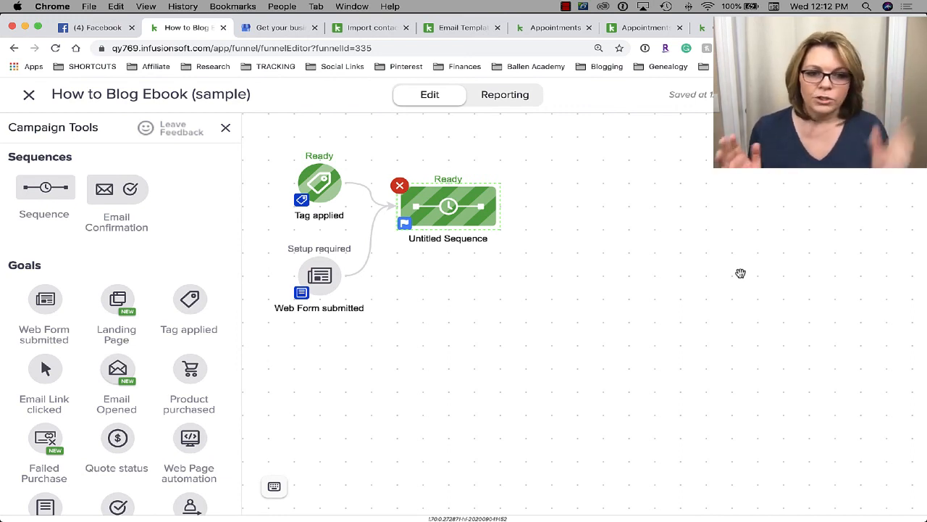
- Open the Untitled Sequence and review the Start step leading into the Ebook link email
mouse_move(463, 200)
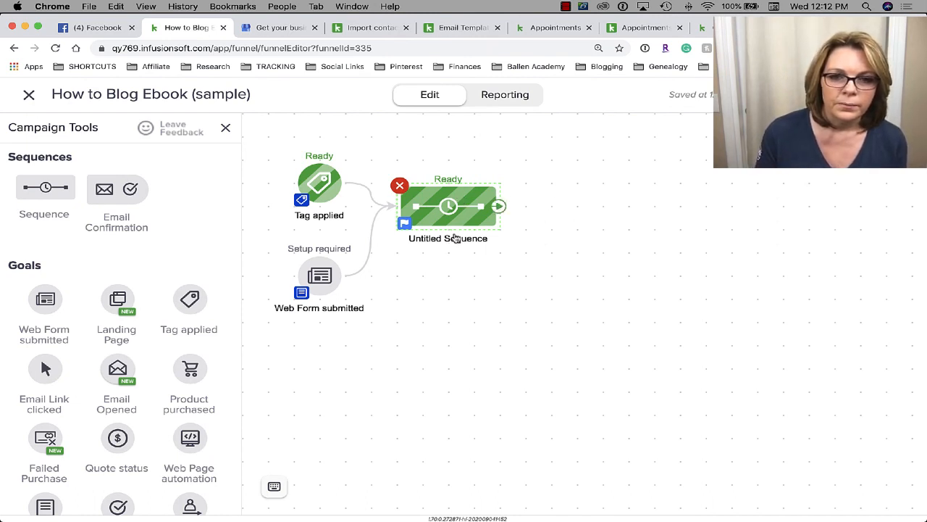
click(463, 191)
click(463, 191)
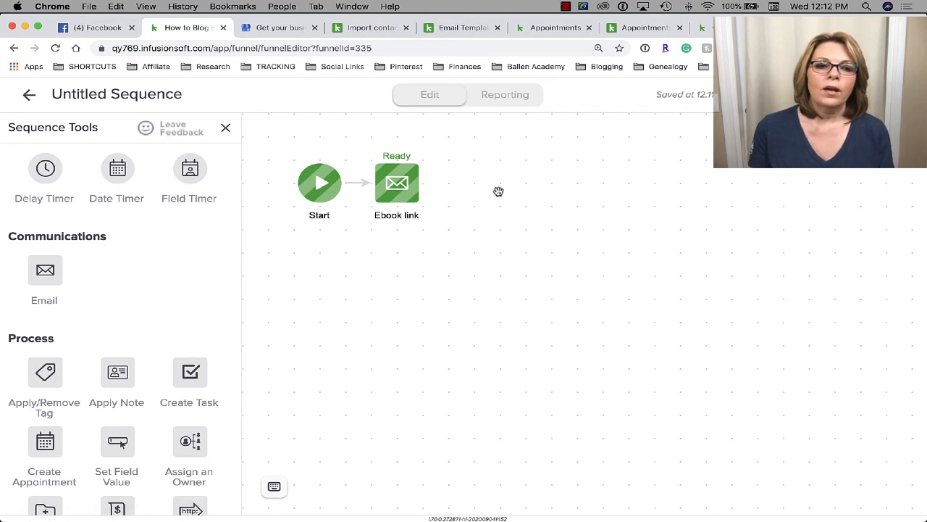
scroll(110, 257, down, 5)
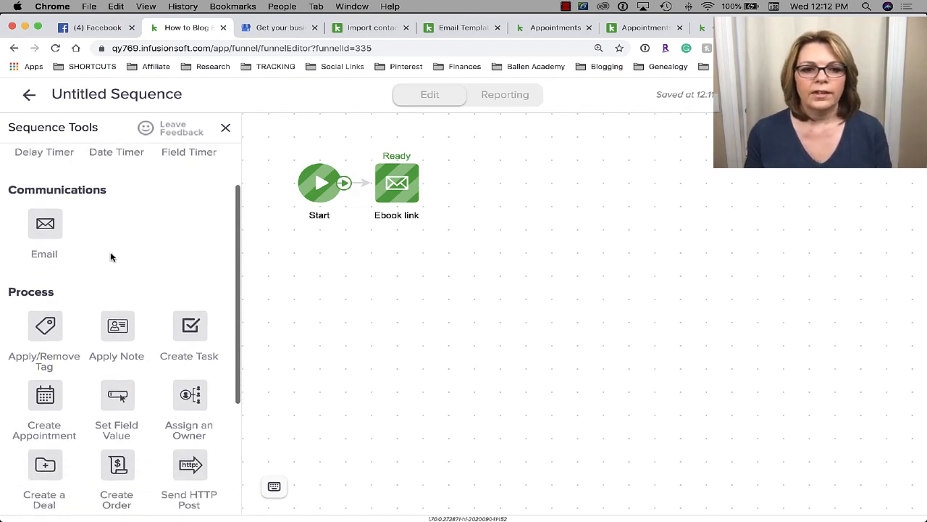
scroll(111, 255, down, 4)
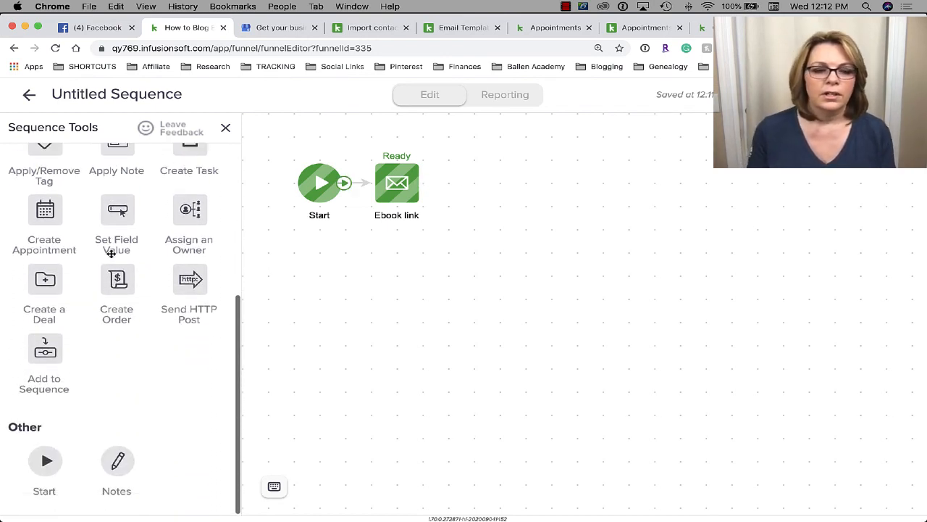
scroll(93, 369, up, 2)
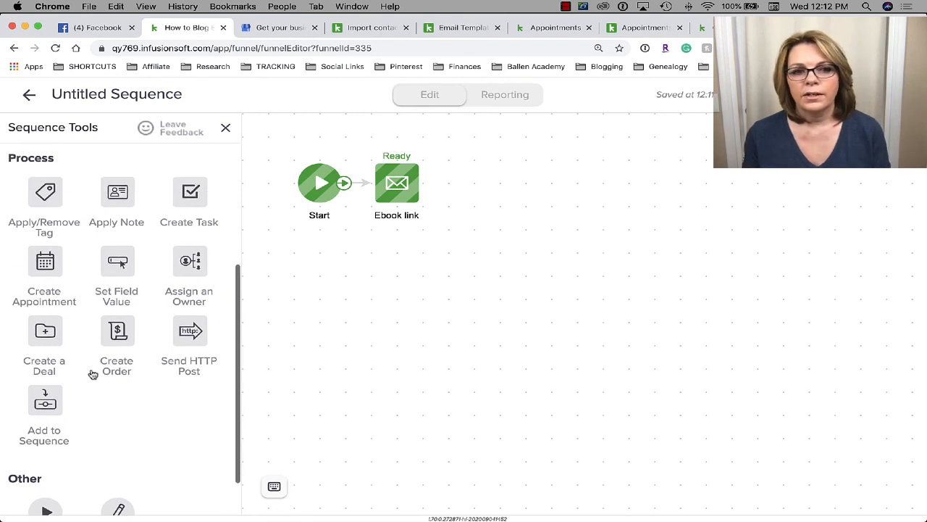
scroll(93, 374, up, 5)
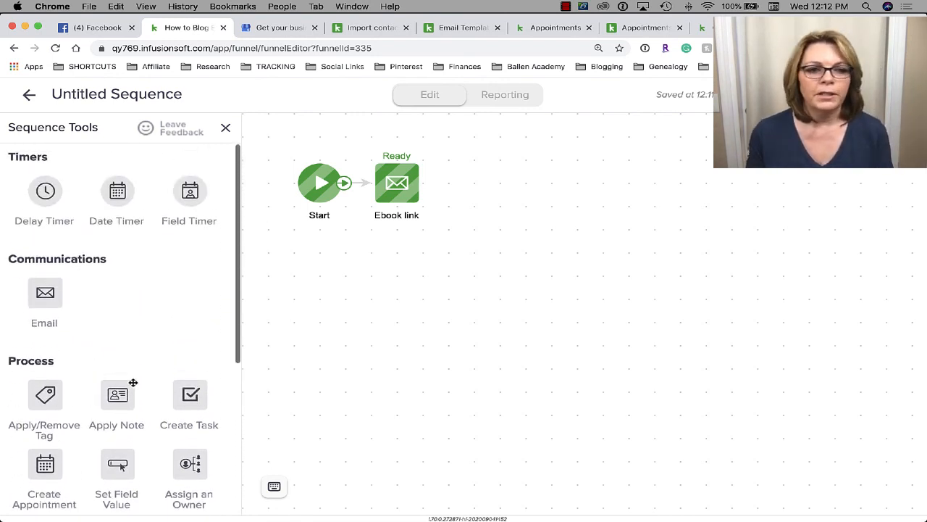
scroll(133, 384, down, 4)
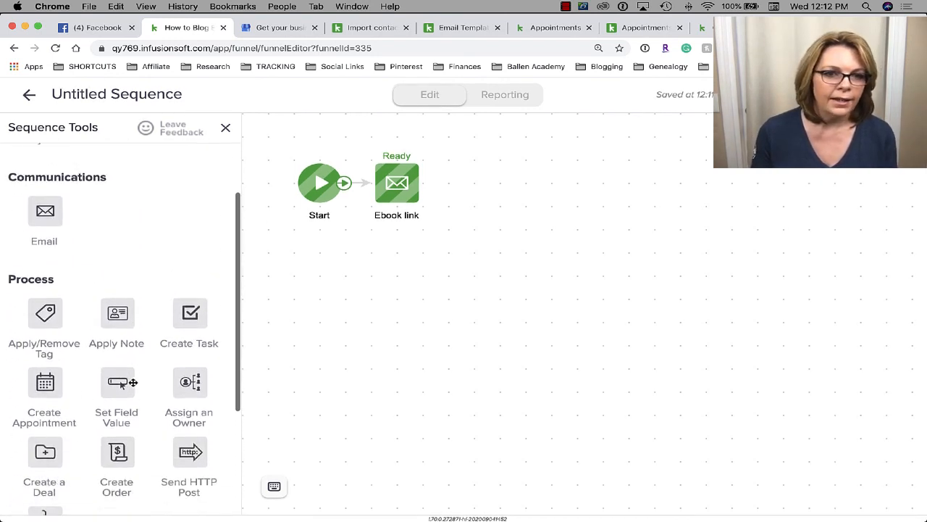
scroll(133, 384, down, 3)
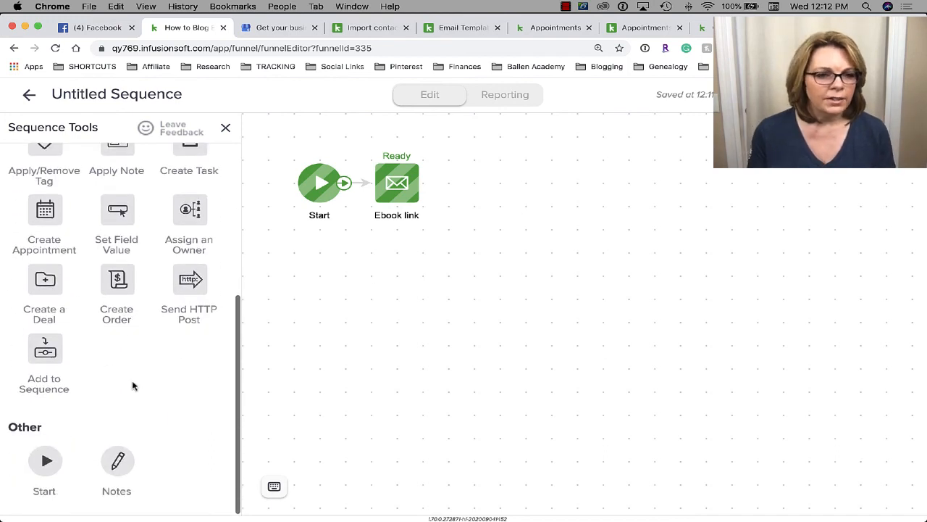
scroll(133, 385, up, 6)
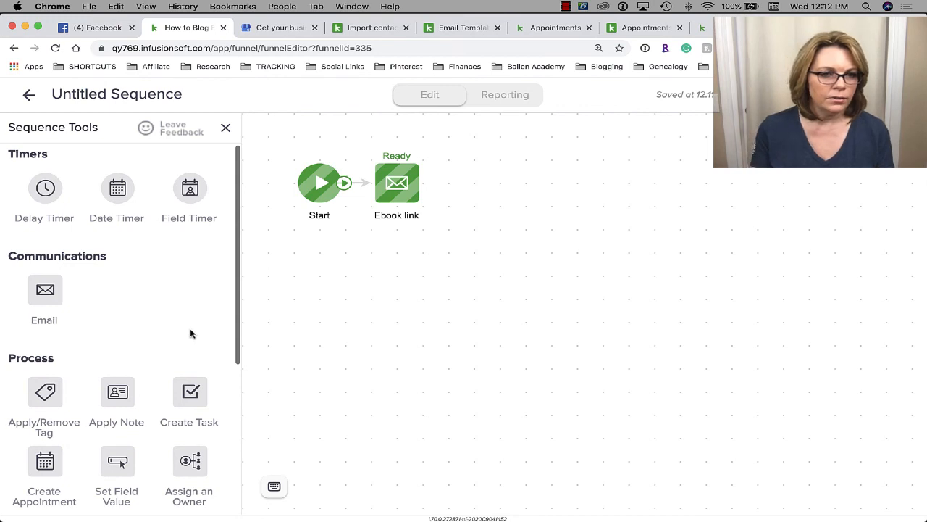
scroll(158, 309, down, 1)
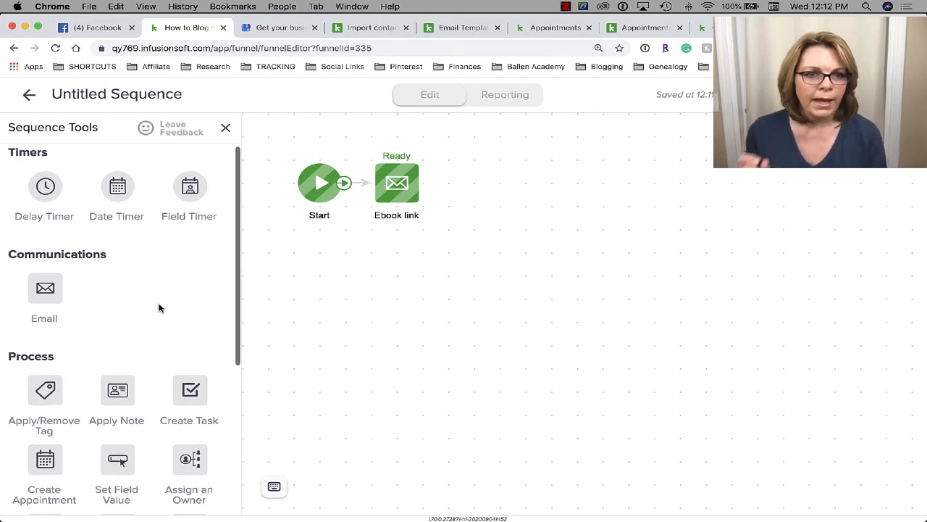
scroll(160, 308, down, 5)
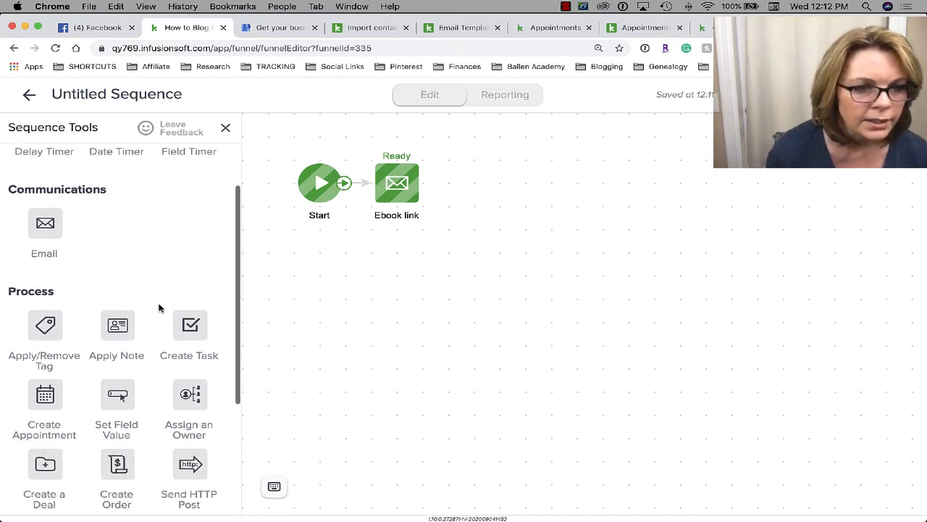
scroll(159, 307, down, 3)
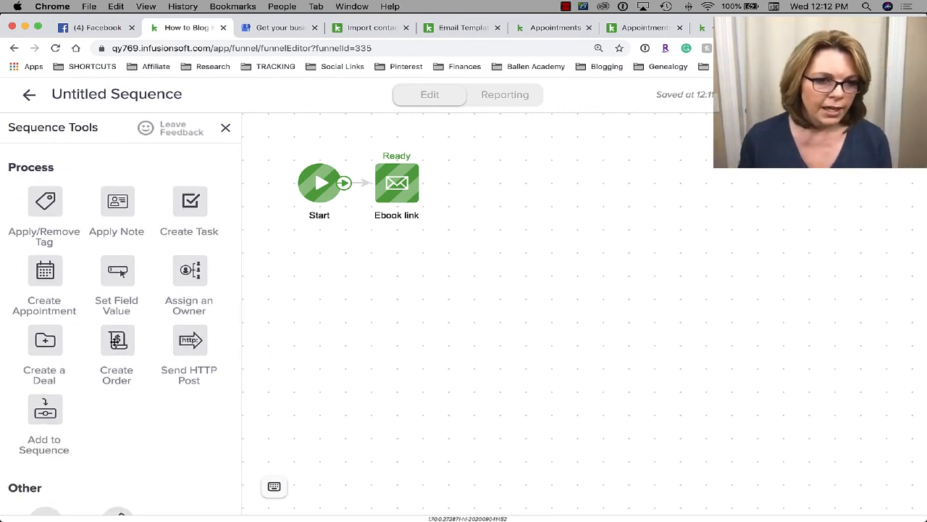
scroll(114, 345, down, 3)
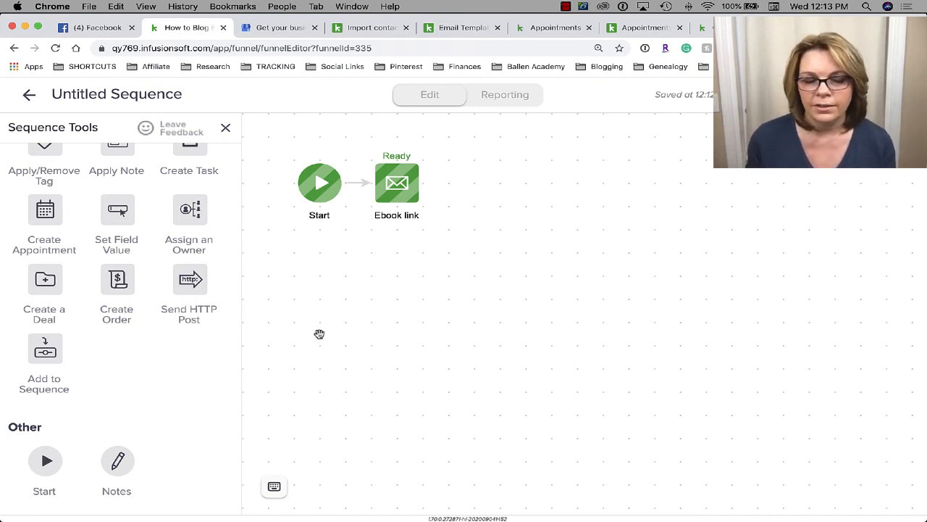
- Review the Sequence Tools list, then leave the sequence editor for the campaign canvas
scroll(47, 341, up, 5)
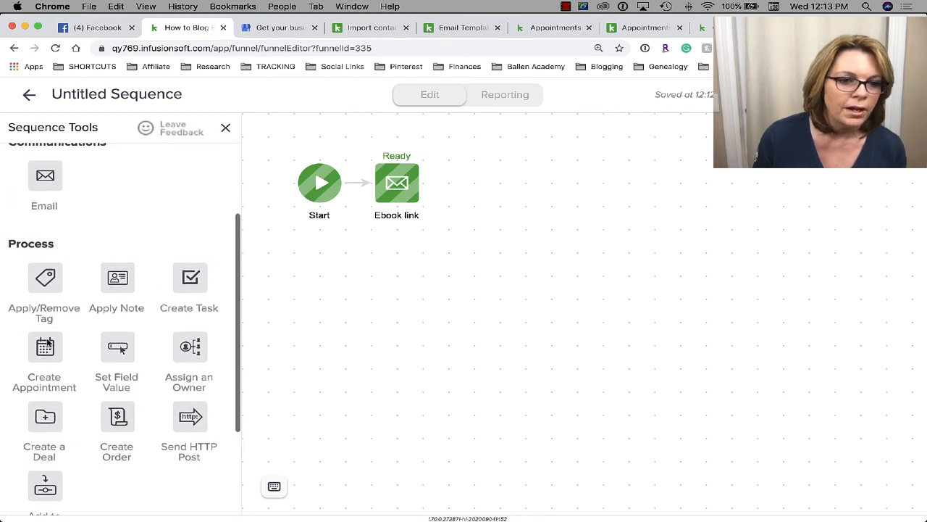
scroll(48, 343, down, 5)
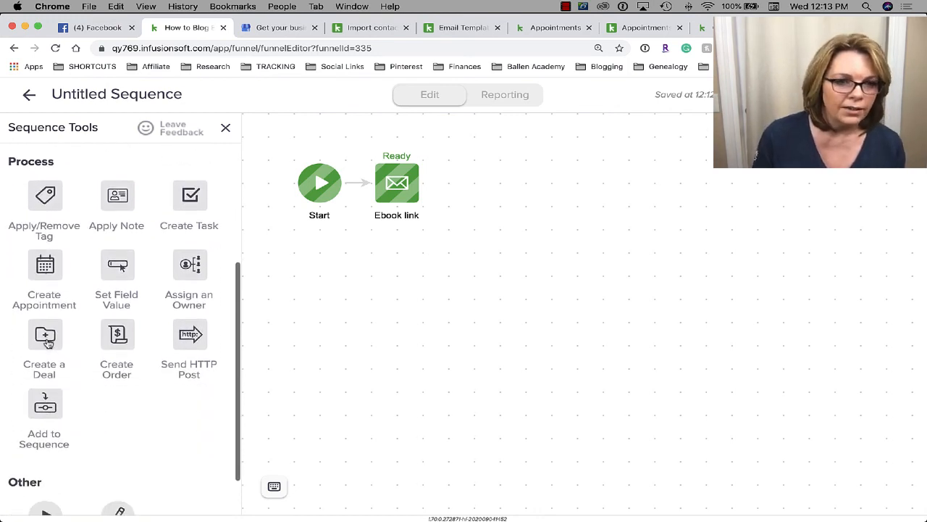
scroll(47, 337, up, 6)
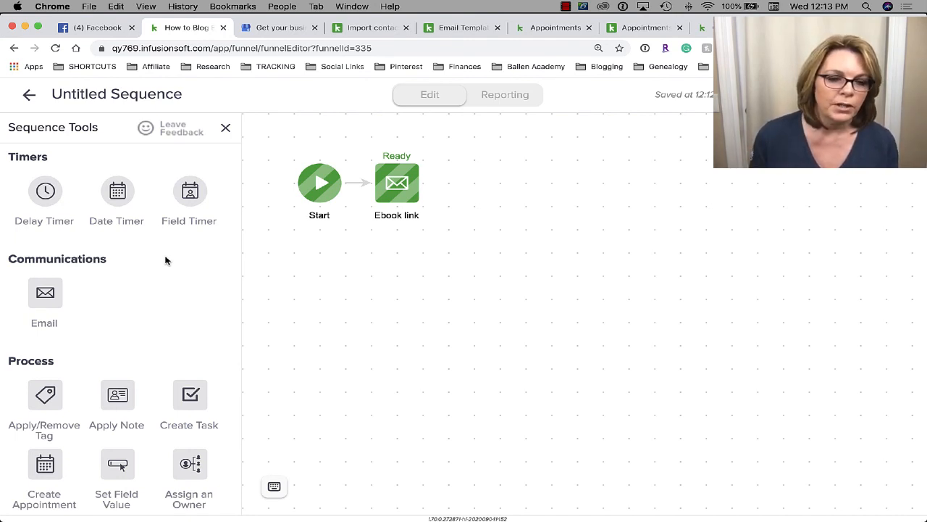
scroll(165, 261, down, 5)
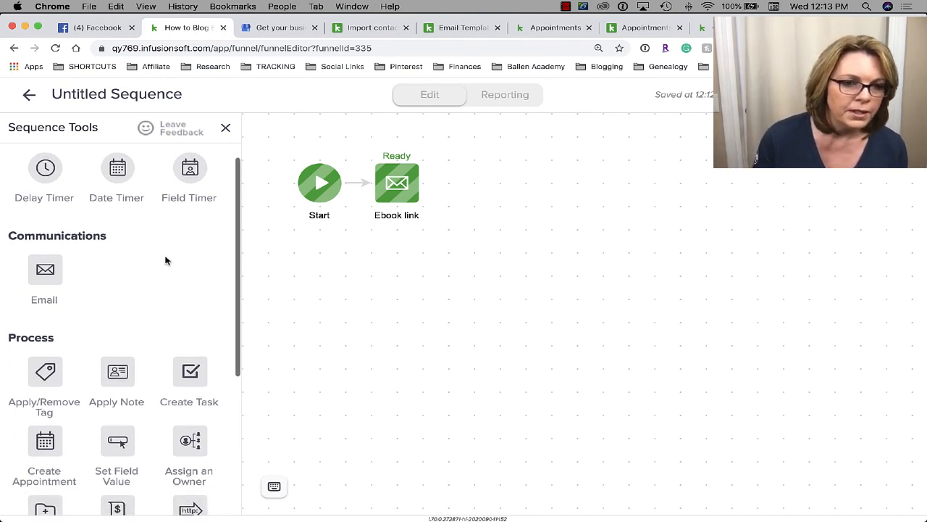
scroll(166, 261, down, 1)
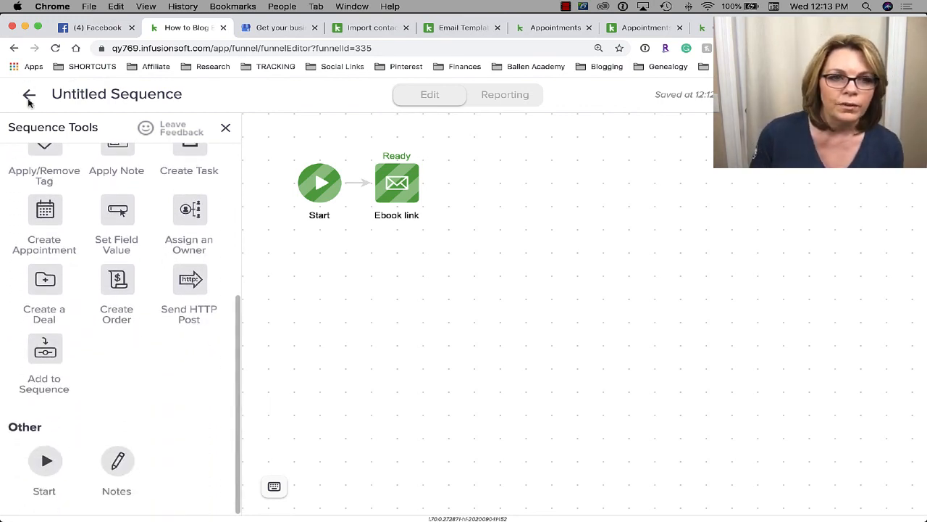
click(29, 95)
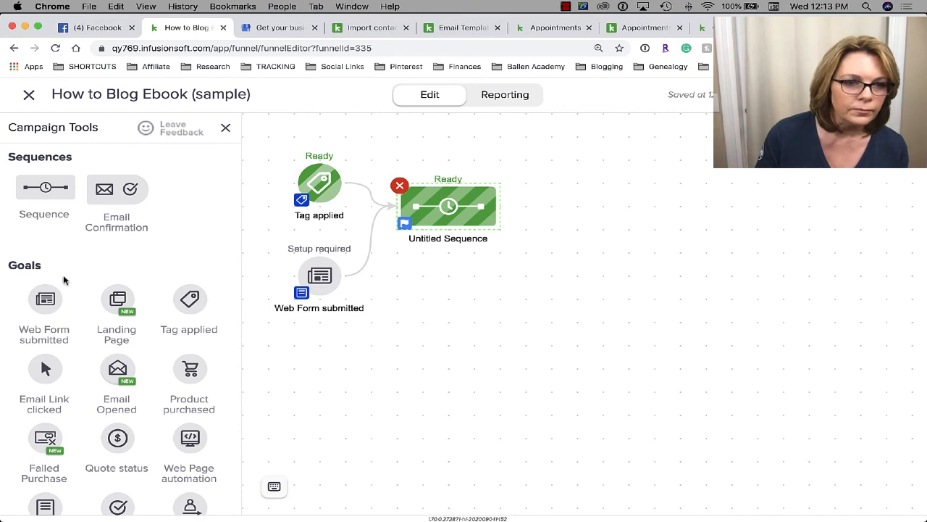
- Place a Product purchased goal on the canvas right of the Untitled Sequence
scroll(65, 277, down, 3)
scroll(64, 280, down, 6)
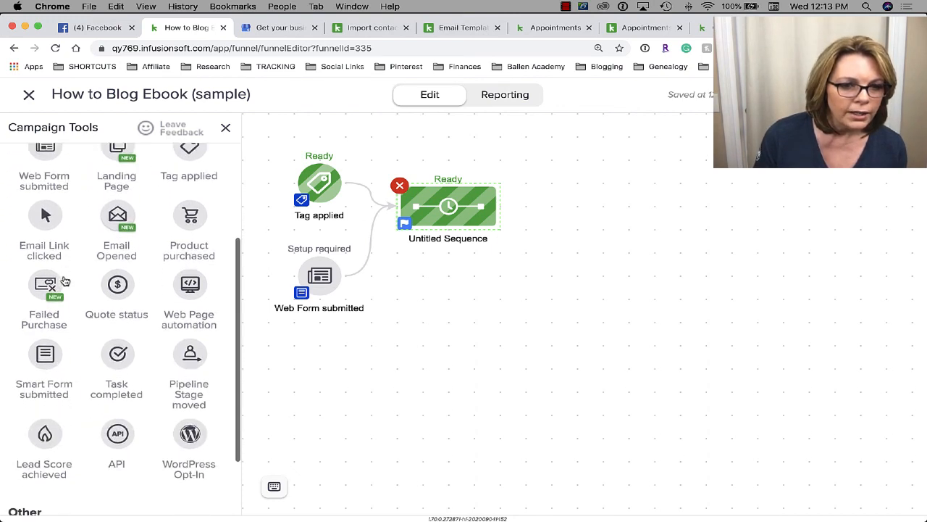
scroll(64, 280, up, 10)
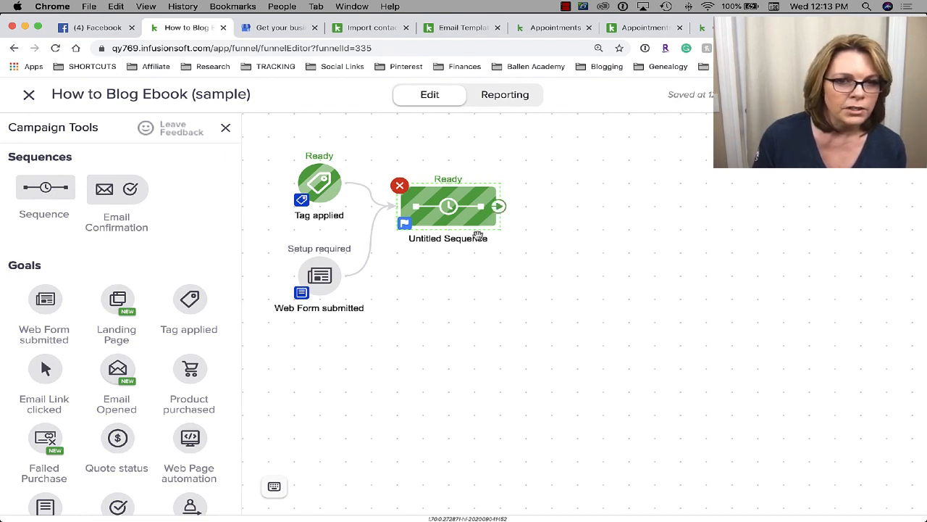
scroll(162, 306, down, 5)
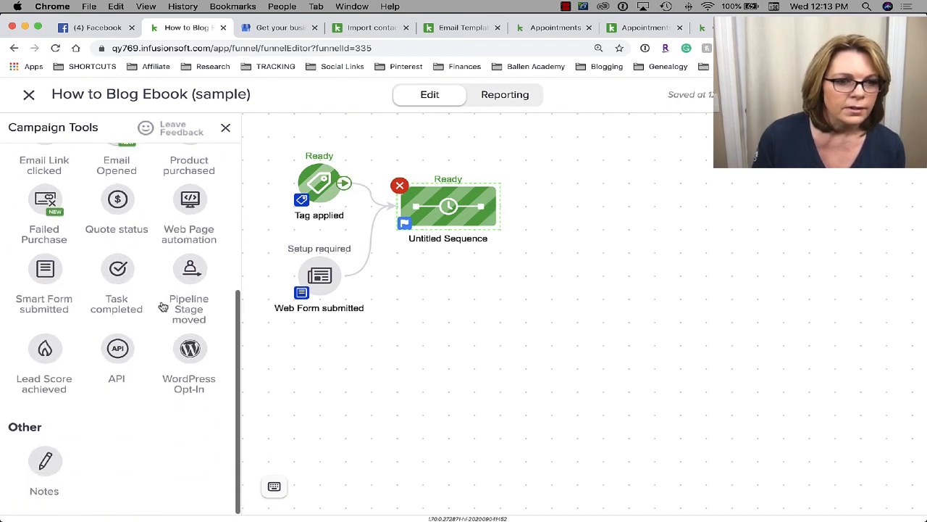
scroll(162, 305, up, 5)
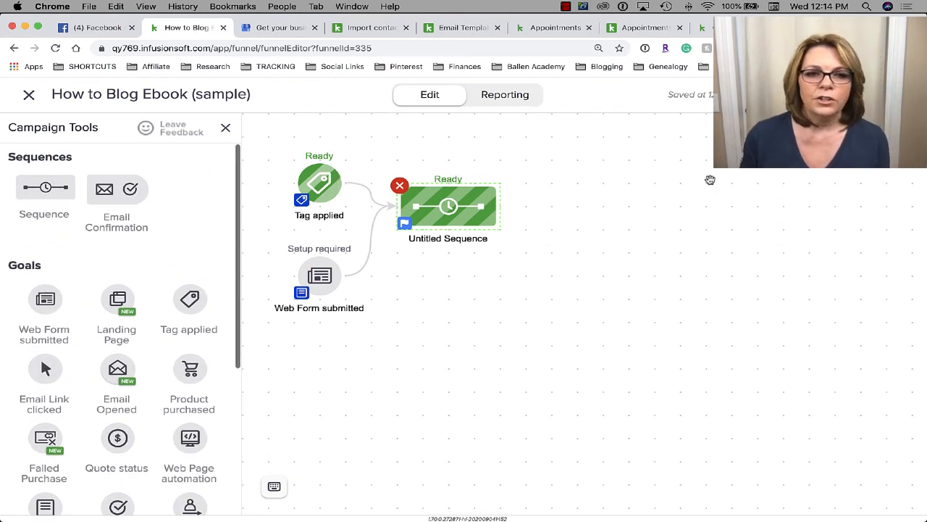
click(555, 213)
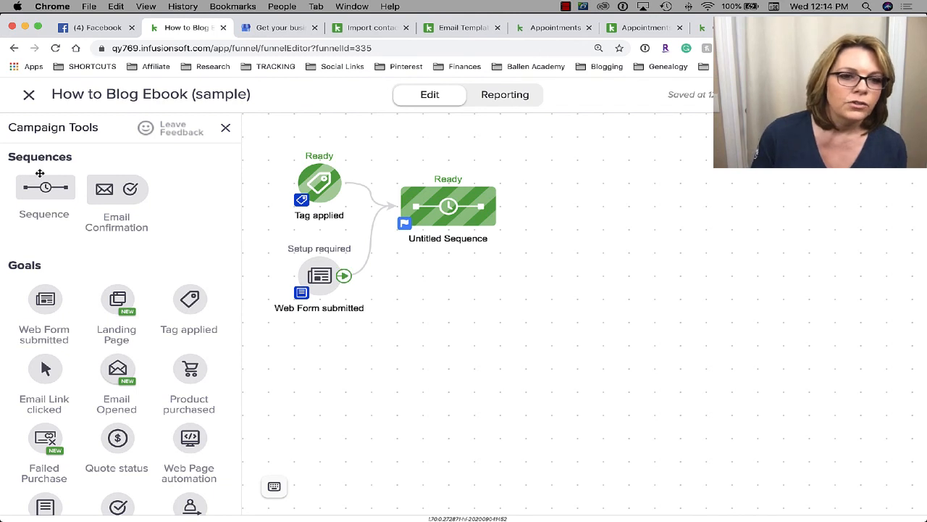
scroll(77, 362, down, 2)
scroll(78, 362, down, 1)
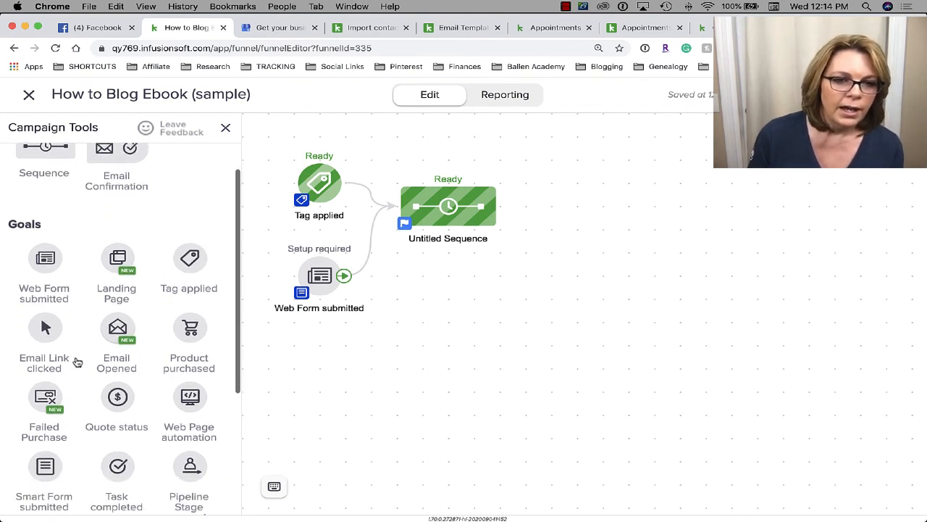
drag(191, 308, 542, 194)
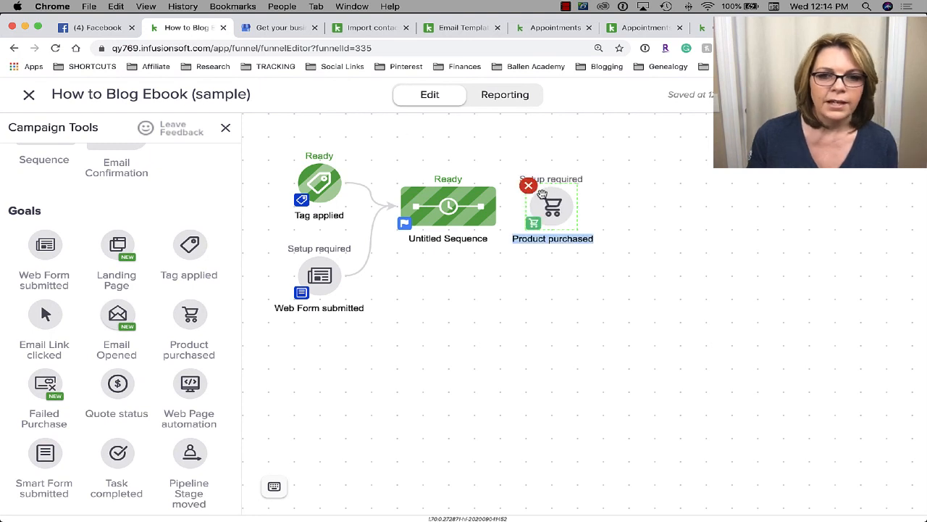
- Set Product purchased to the specific coaching group product and connect the sequence into it
double_click(547, 210)
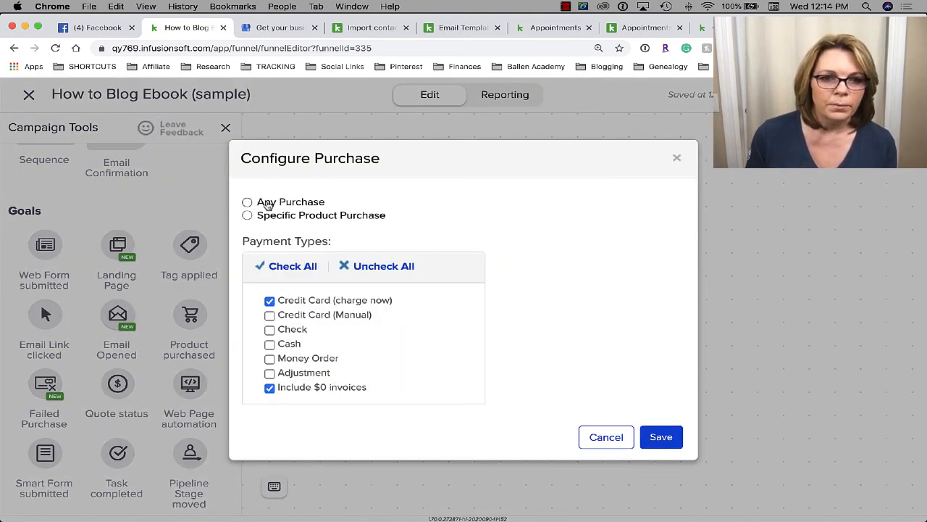
click(281, 217)
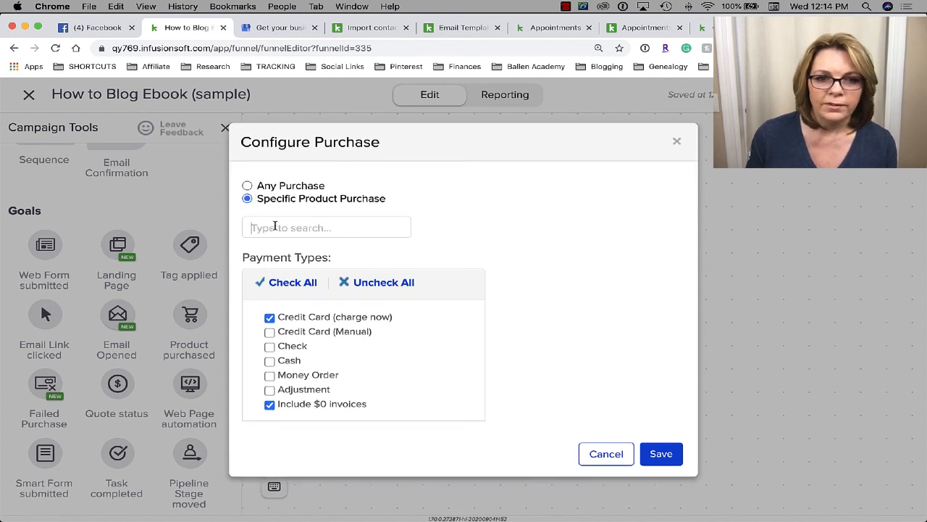
click(276, 226)
text(coach)
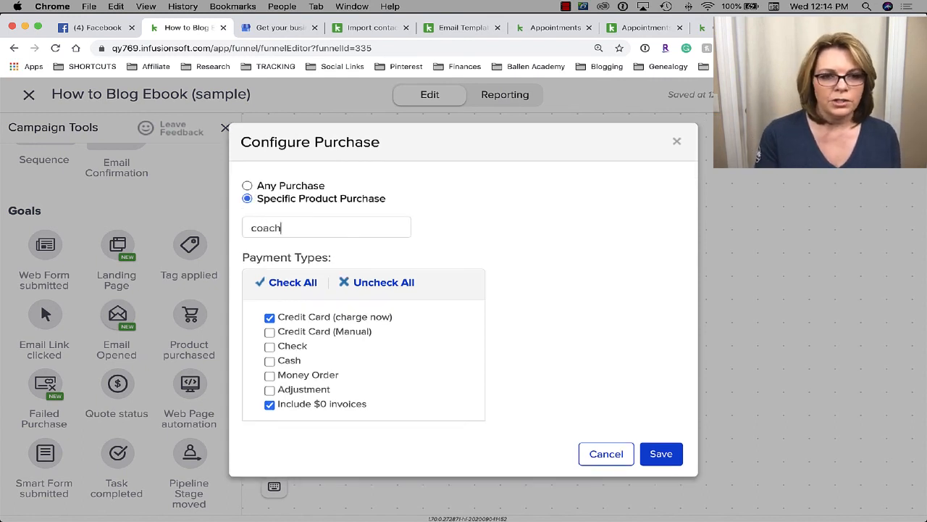
click(313, 255)
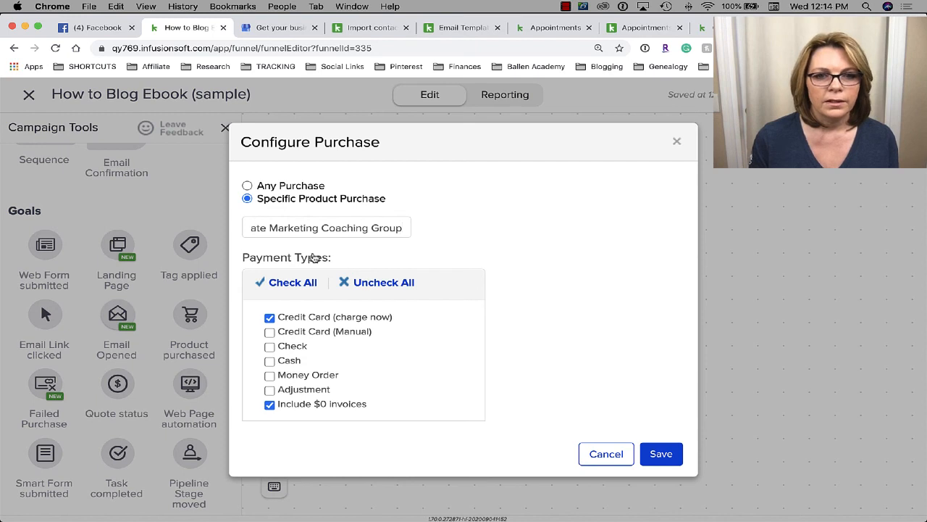
click(652, 460)
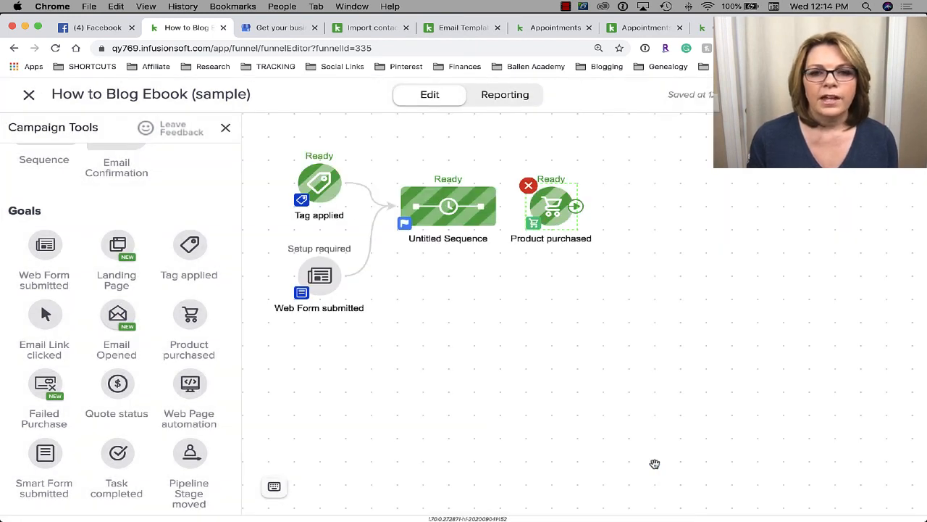
mouse_move(496, 193)
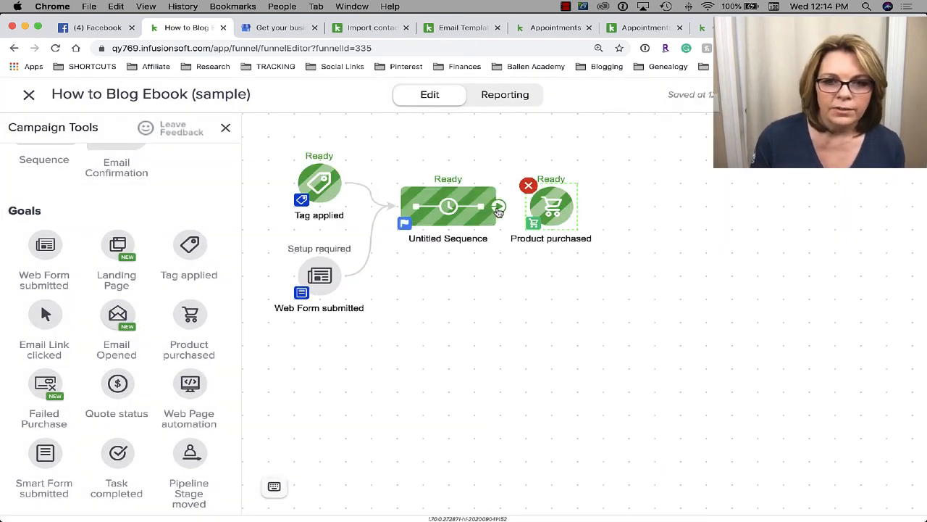
drag(498, 212, 550, 207)
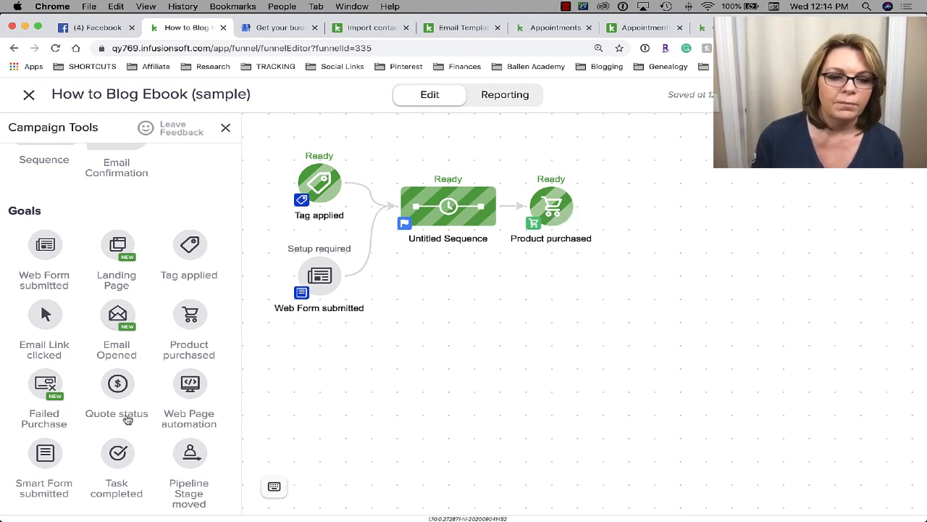
- Exit the How to Blog Ebook campaign builder back to My Campaigns
scroll(124, 419, down, 3)
scroll(125, 420, down, 2)
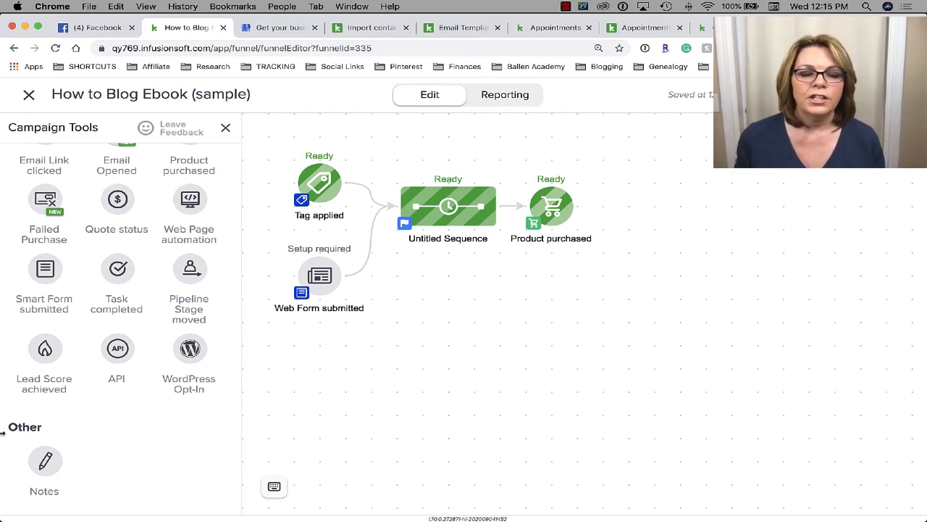
scroll(145, 429, up, 5)
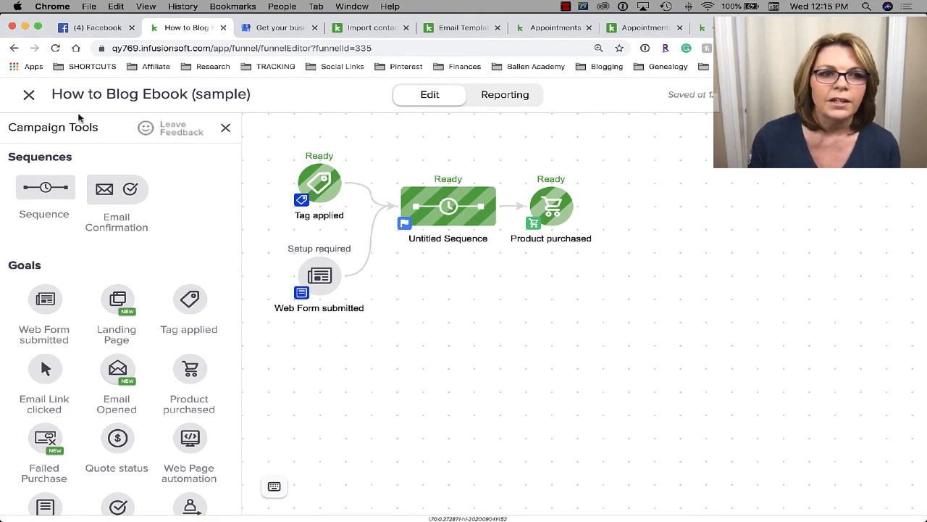
click(29, 95)
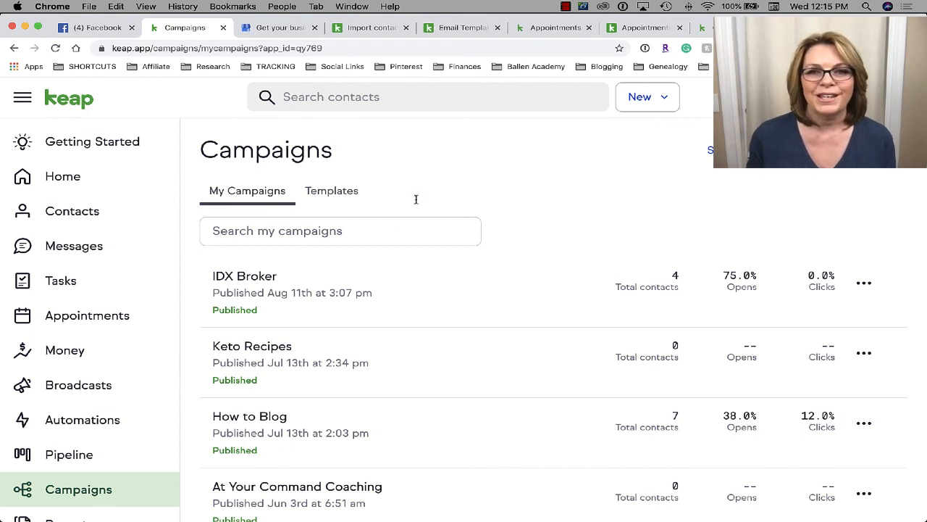
click(567, 7)
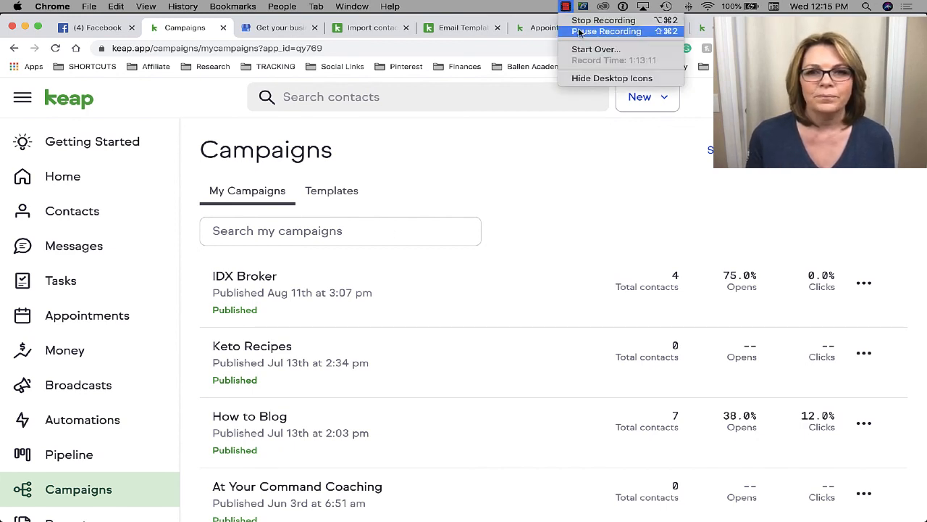